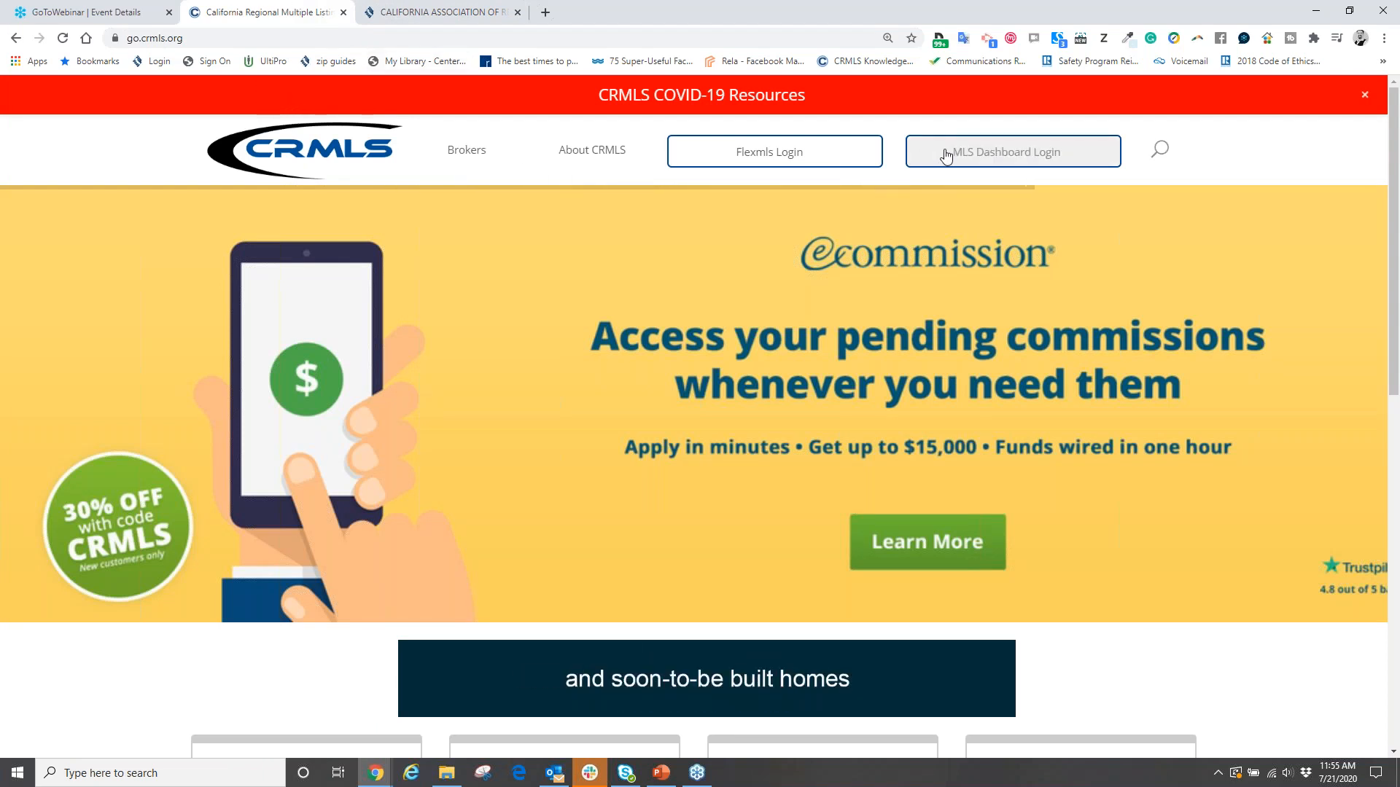
Step: Log in to the CRMLS dashboard with your User ID and password
click(972, 151)
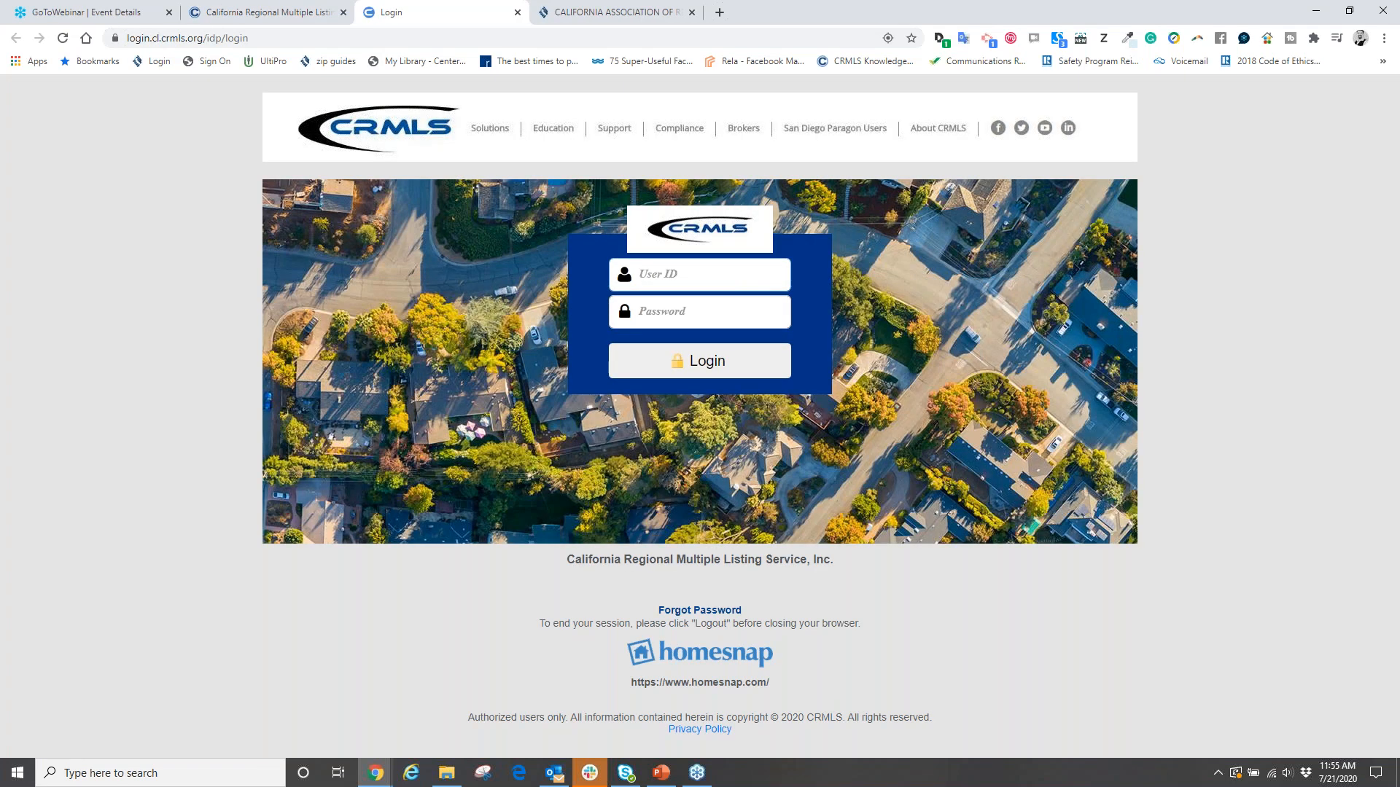
text(ocbrieton)
key(Tab)
text(********)
key(Return)
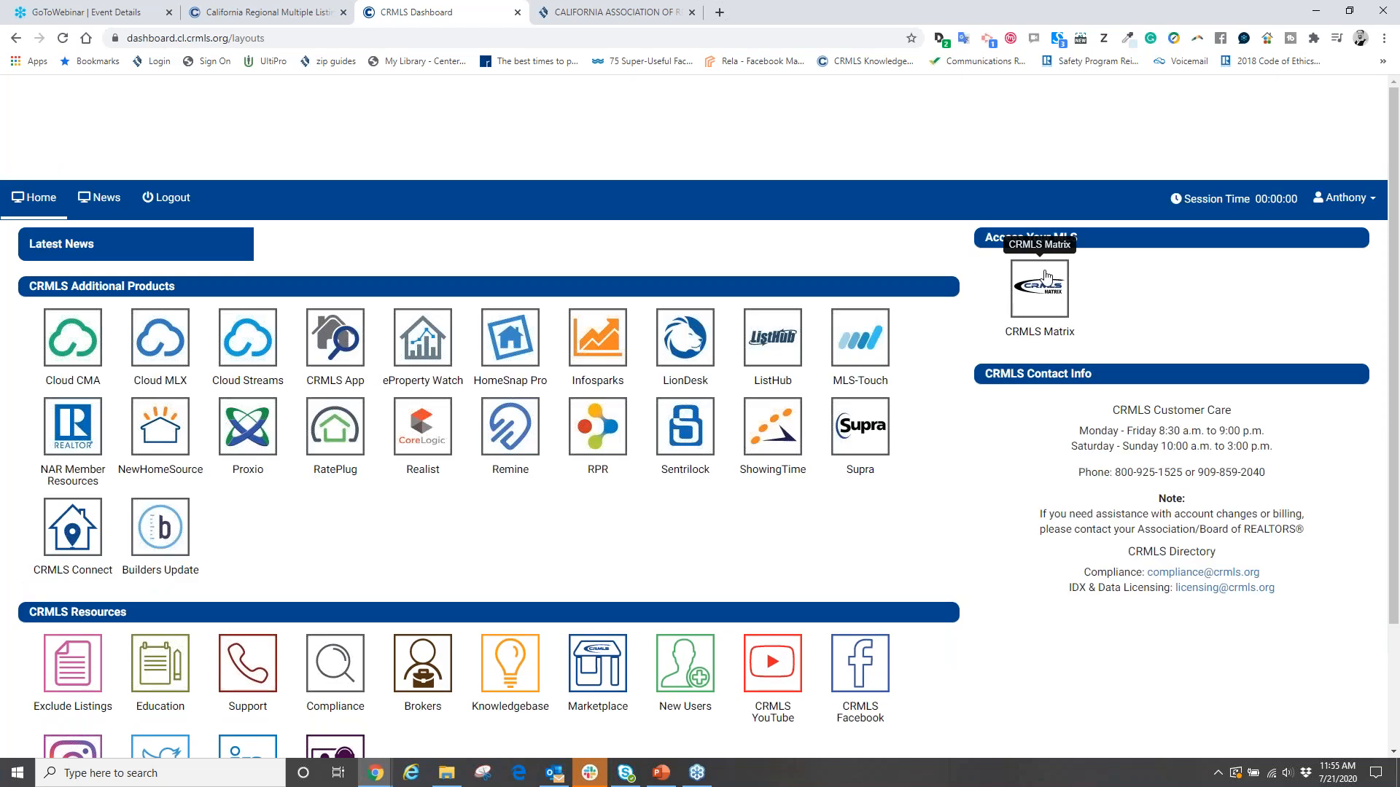
Step: Open the CRMLS Matrix app and highlight its External Links and Infosparks Market Statistics link
click(1032, 277)
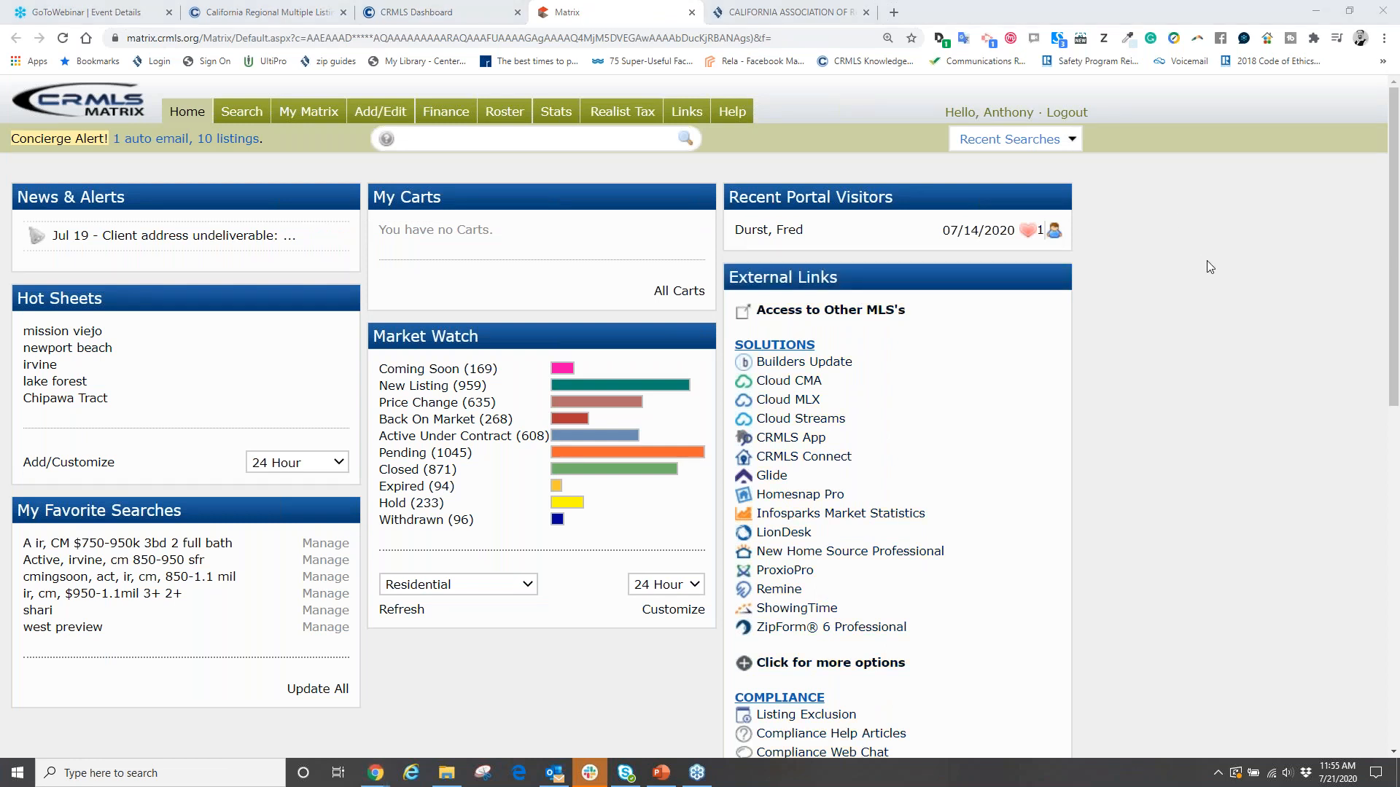
drag(729, 273, 829, 269)
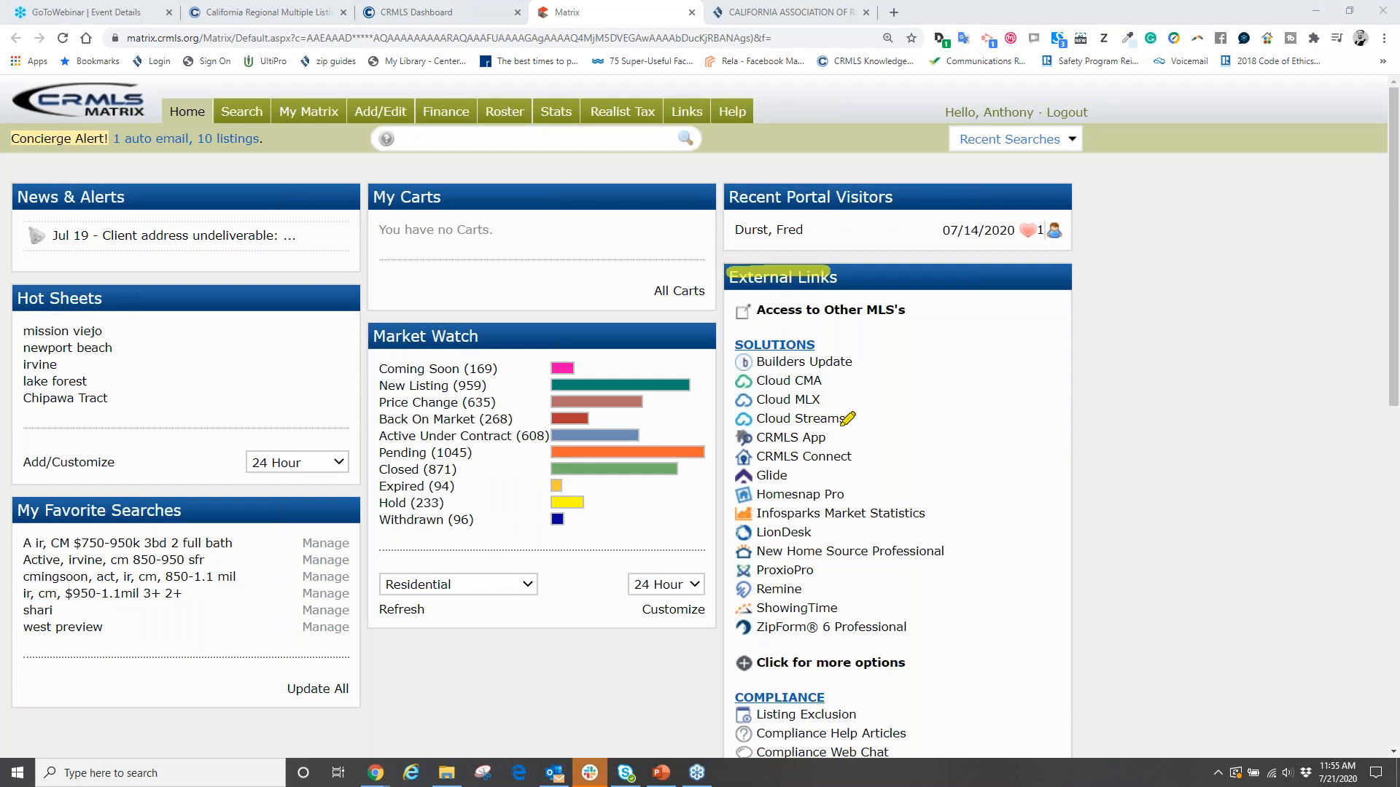
mouse_move(749, 505)
mouse_down()
mouse_move(936, 505)
mouse_move(733, 512)
mouse_up()
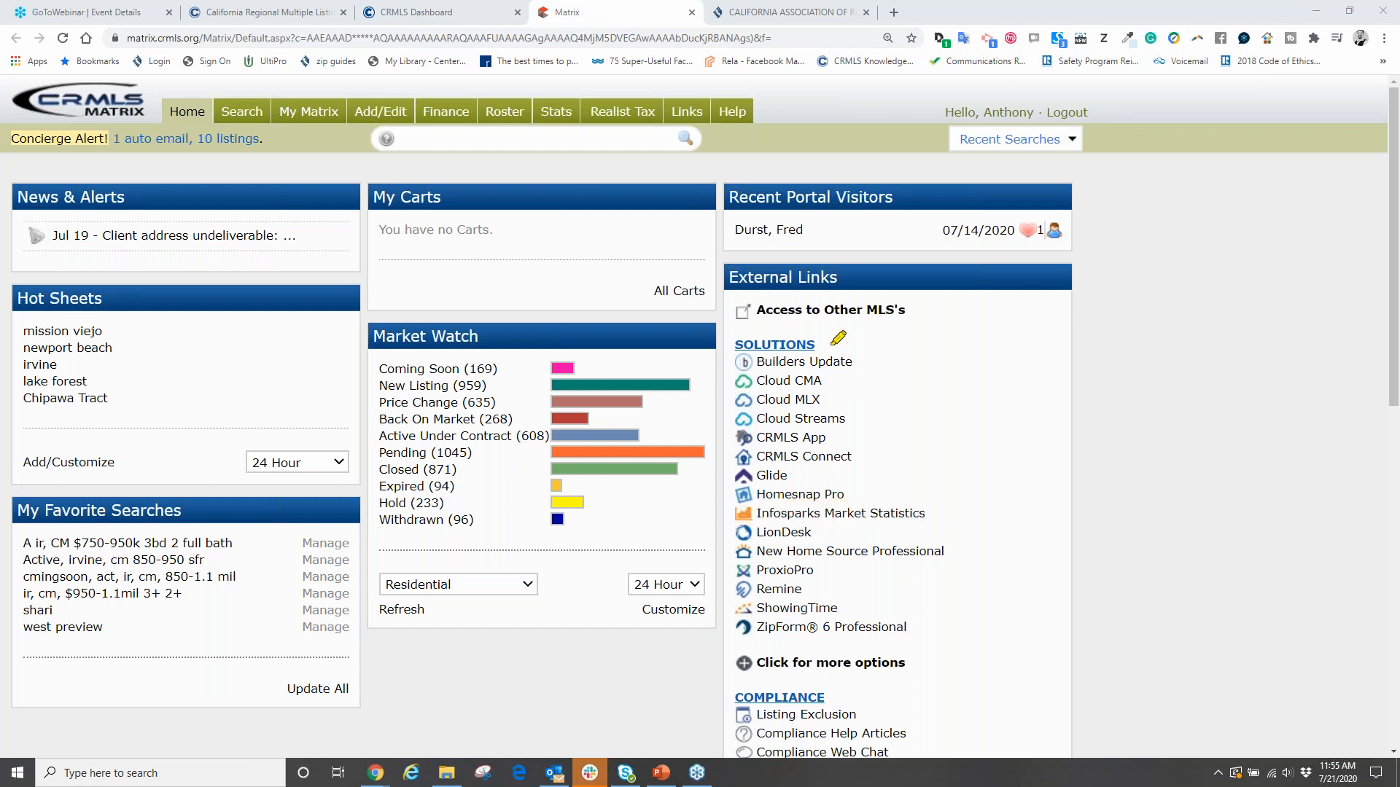
mouse_move(704, 108)
mouse_down()
mouse_move(716, 110)
mouse_move(681, 82)
mouse_move(646, 116)
mouse_move(706, 134)
mouse_up()
Step: On the System Links page, launch Infosparks from the MLS Solutions list
click(689, 117)
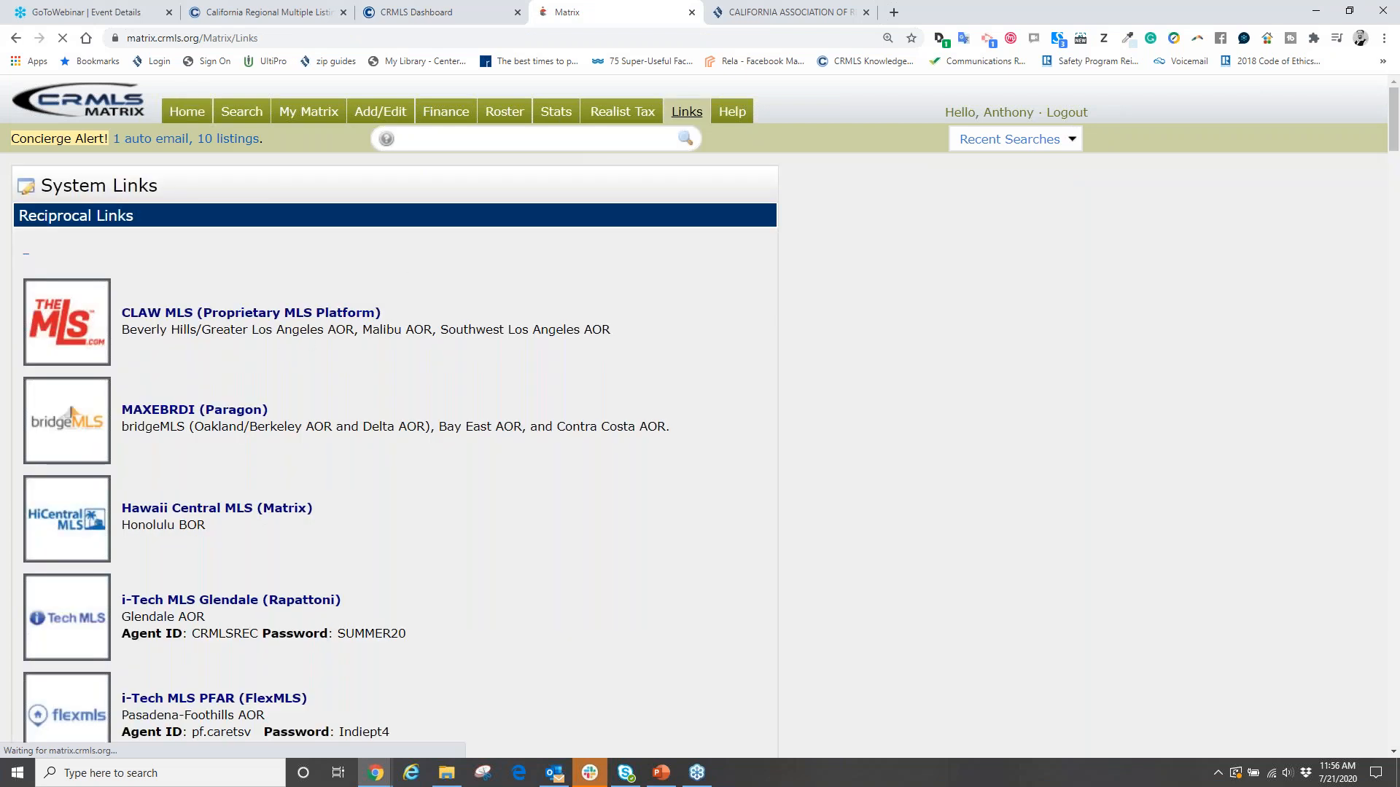
scroll(284, 345, down, 5)
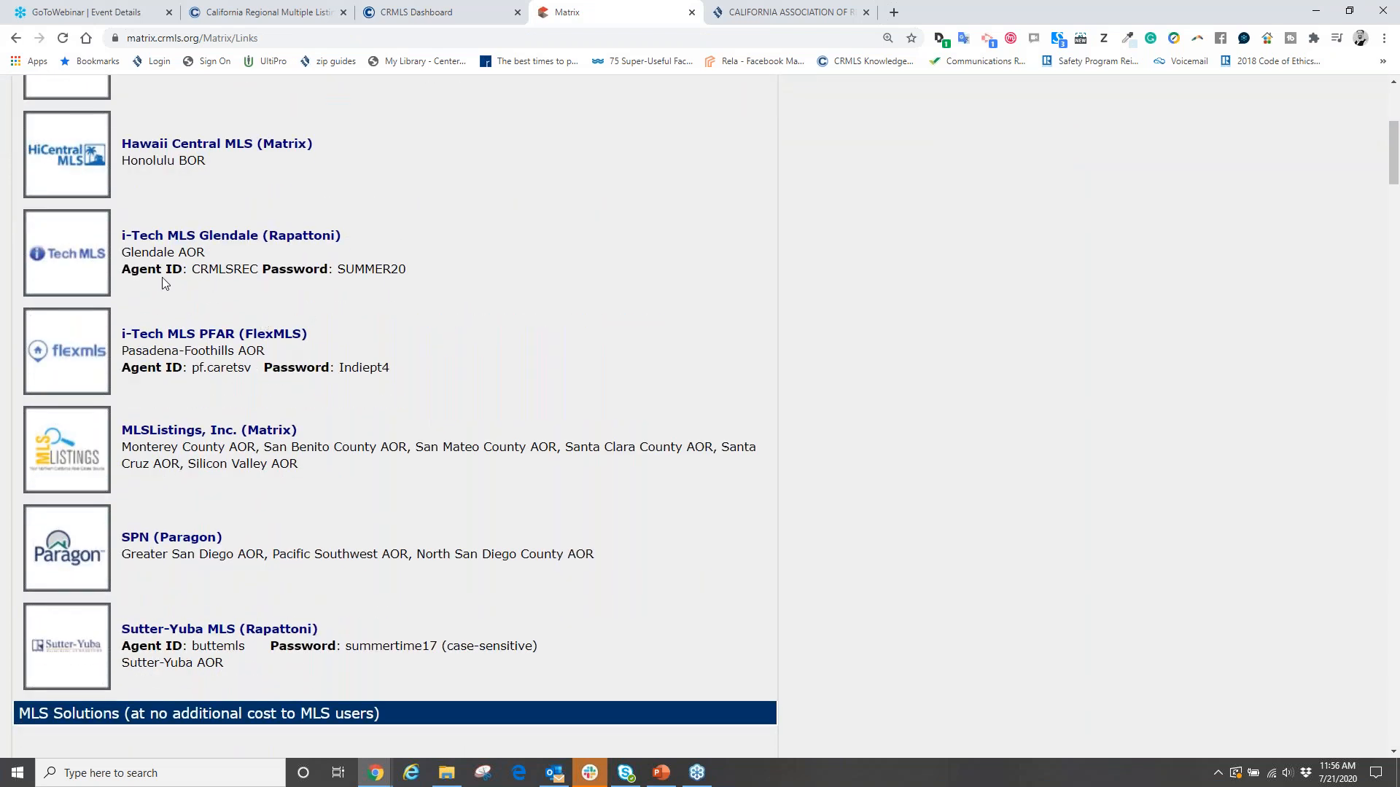
scroll(163, 278, down, 15)
scroll(105, 322, down, 1)
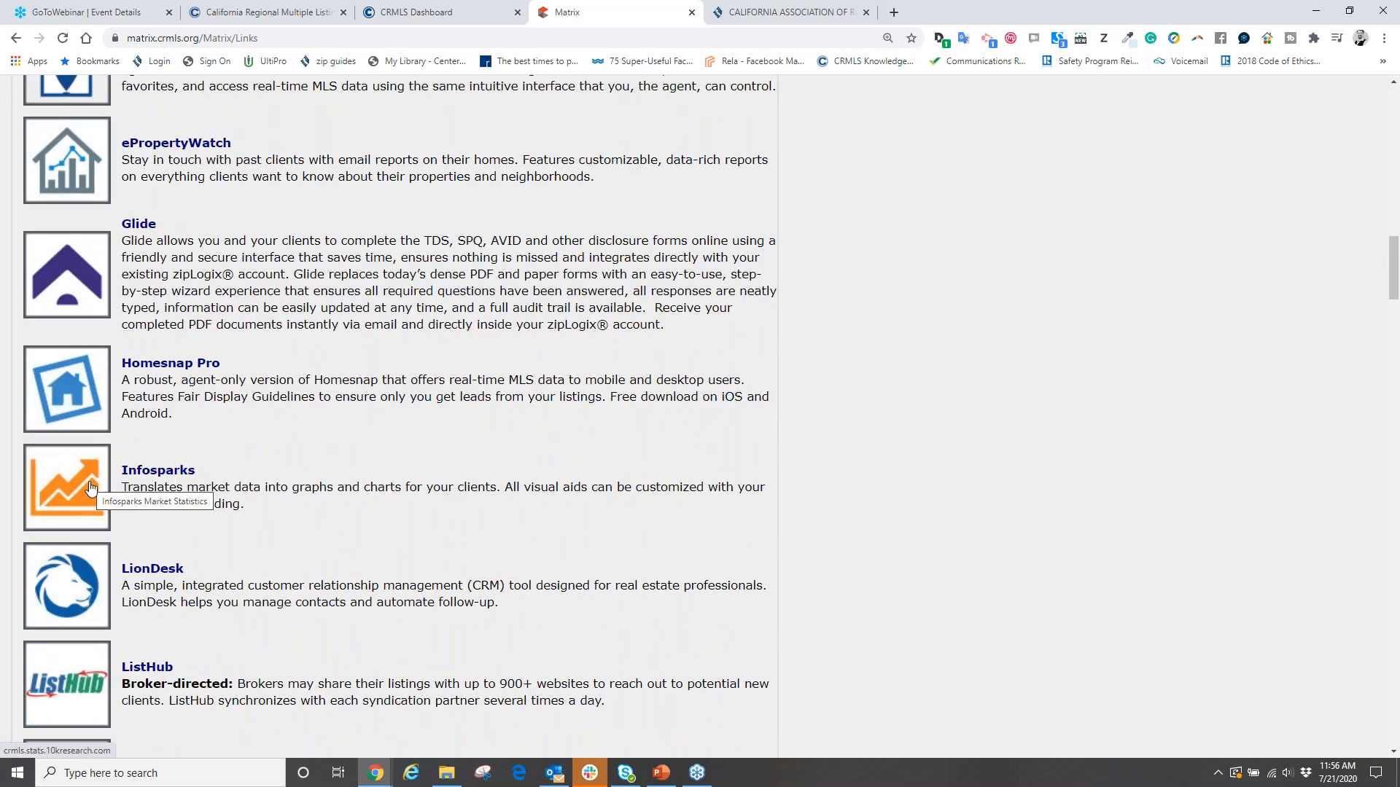
click(90, 488)
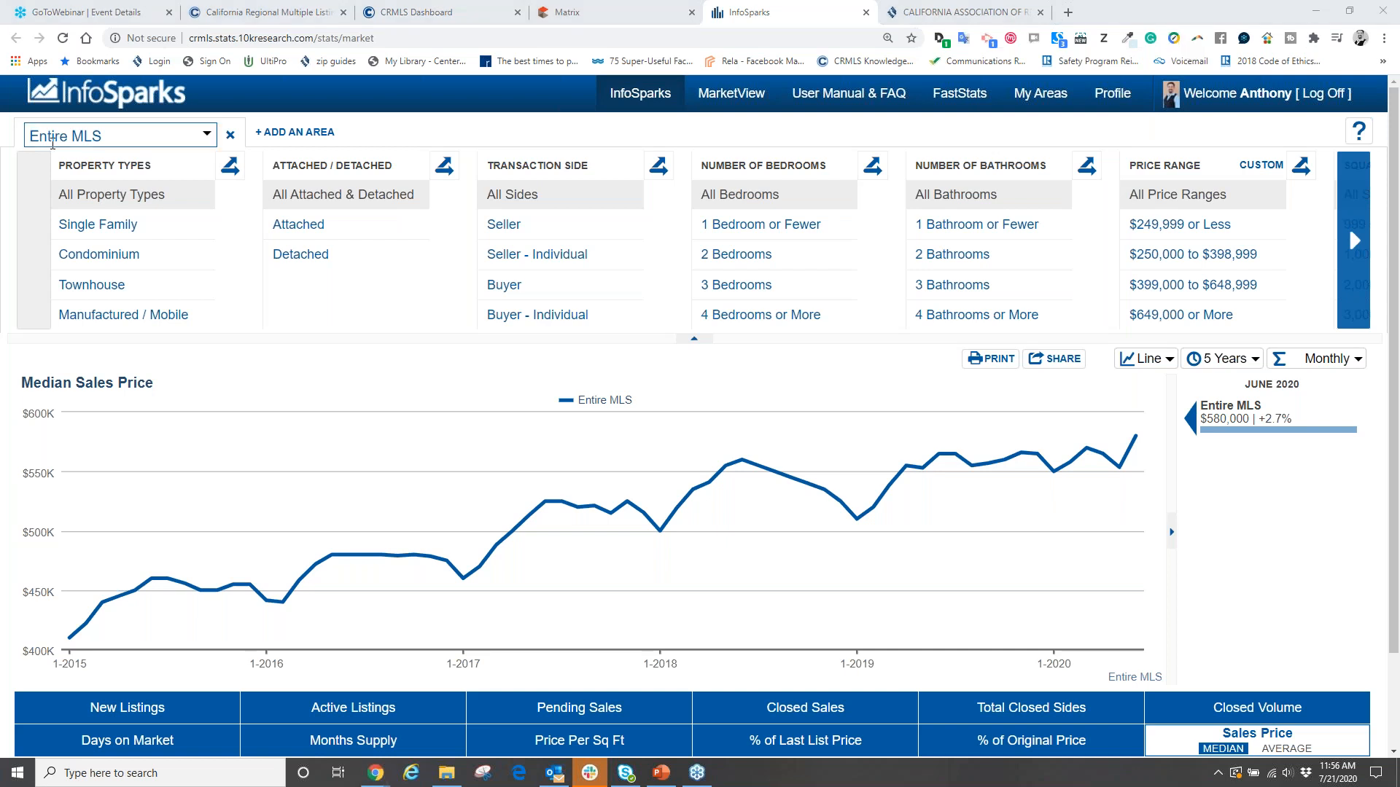
click(130, 128)
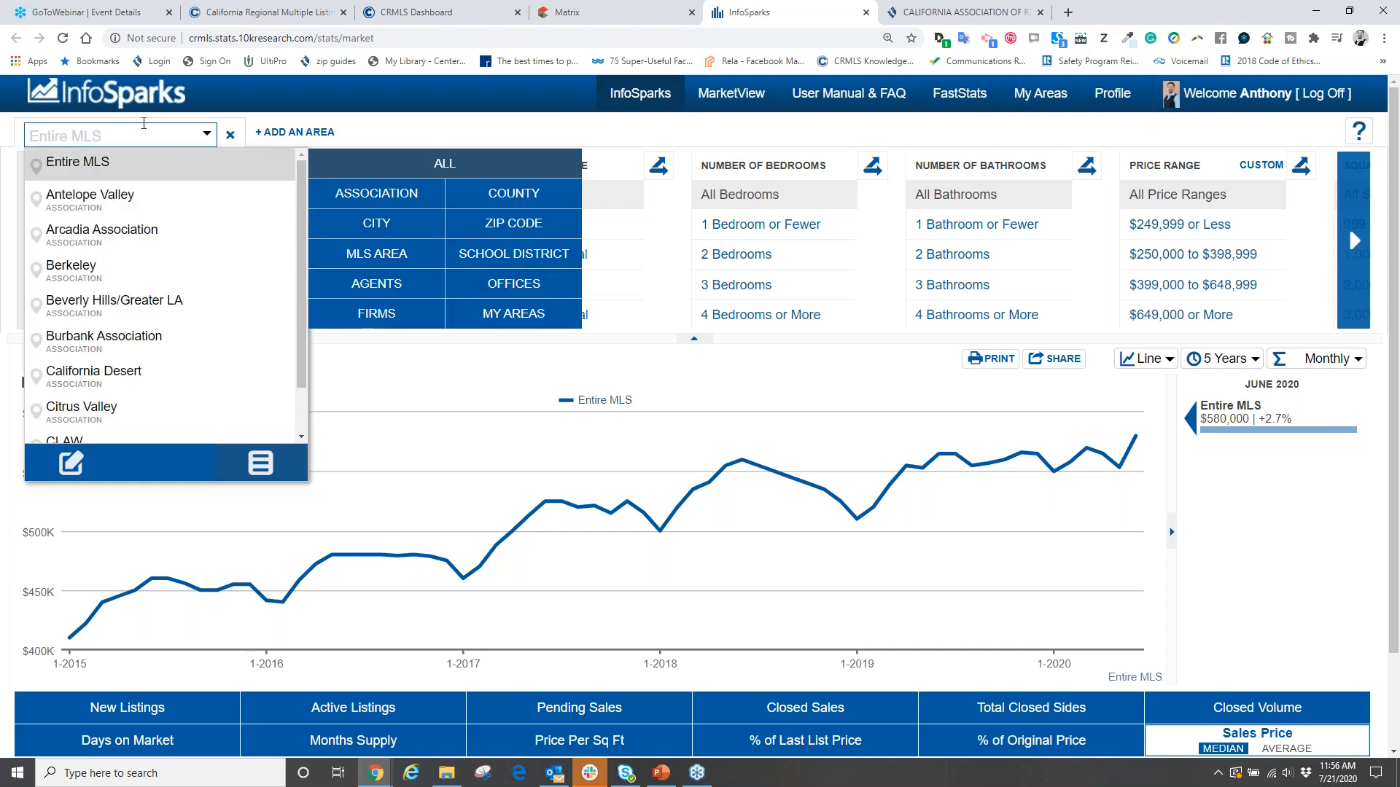
click(99, 125)
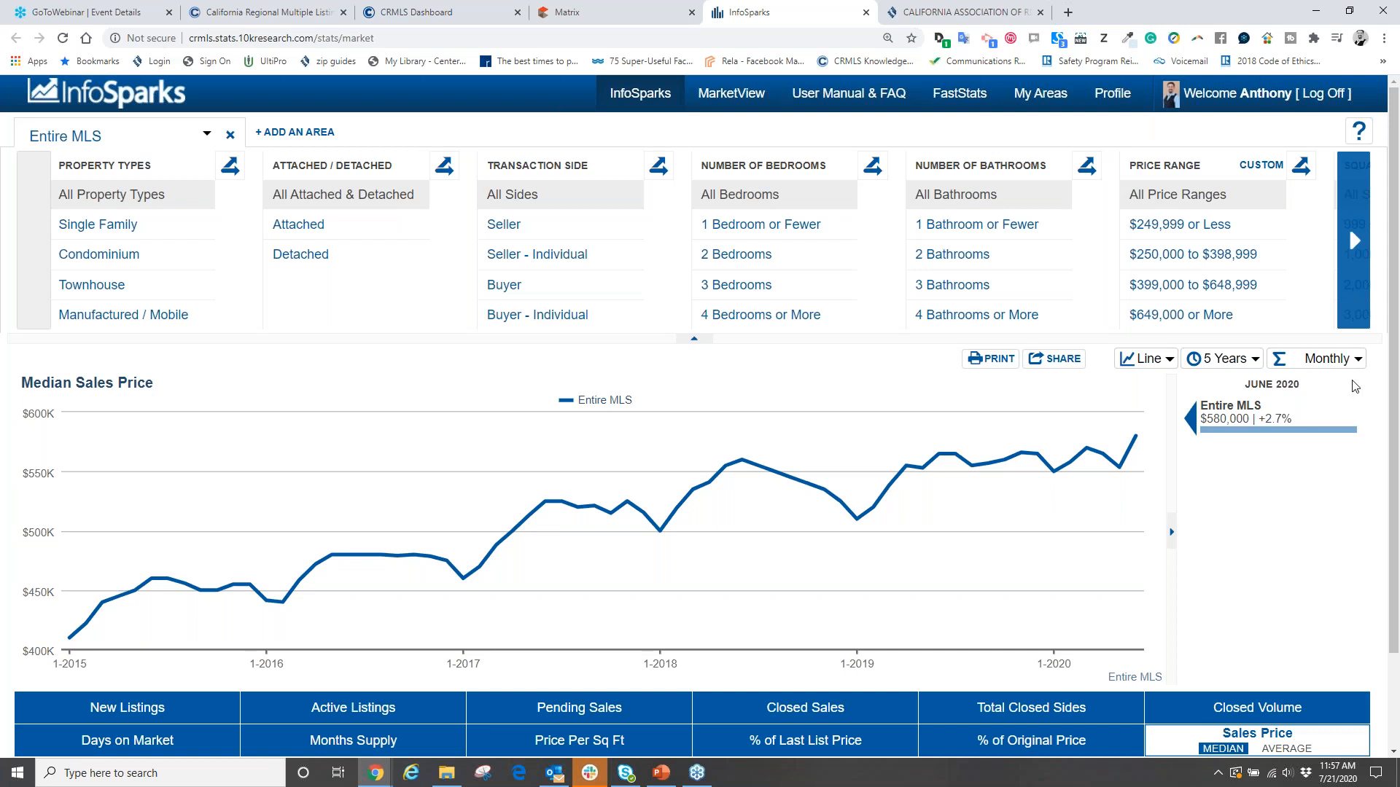
click(1388, 51)
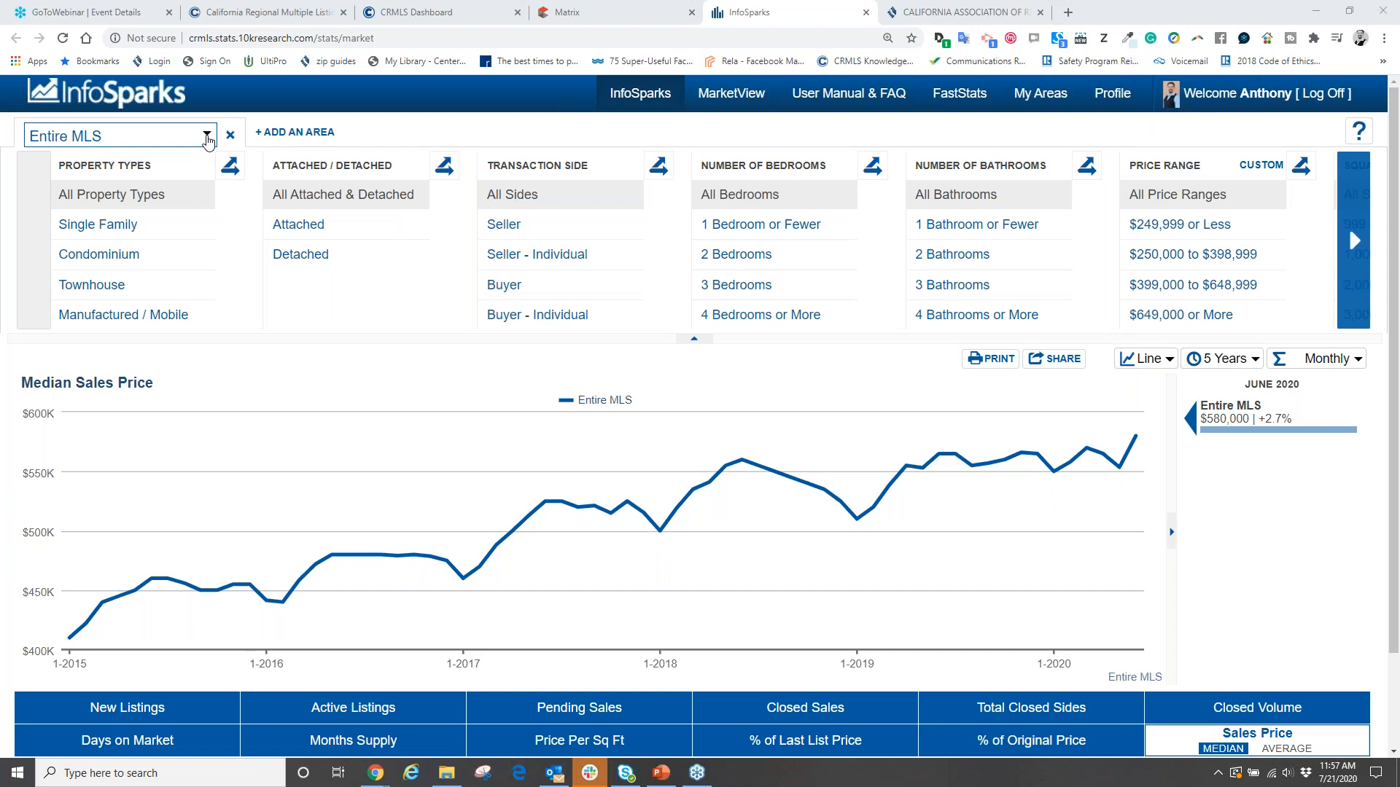
Step: Switch the chart's market area from Entire MLS to Orange County using the County filter
click(207, 136)
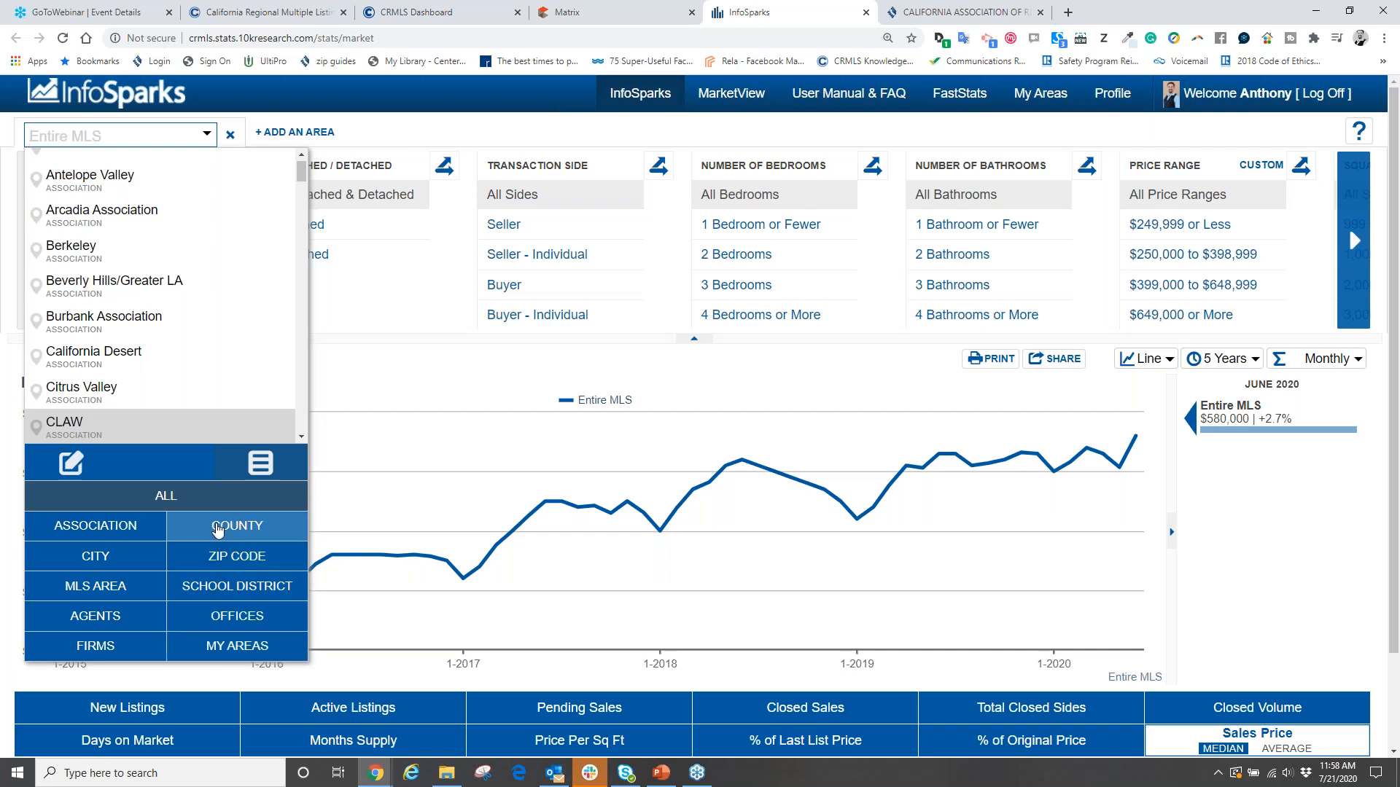
click(218, 538)
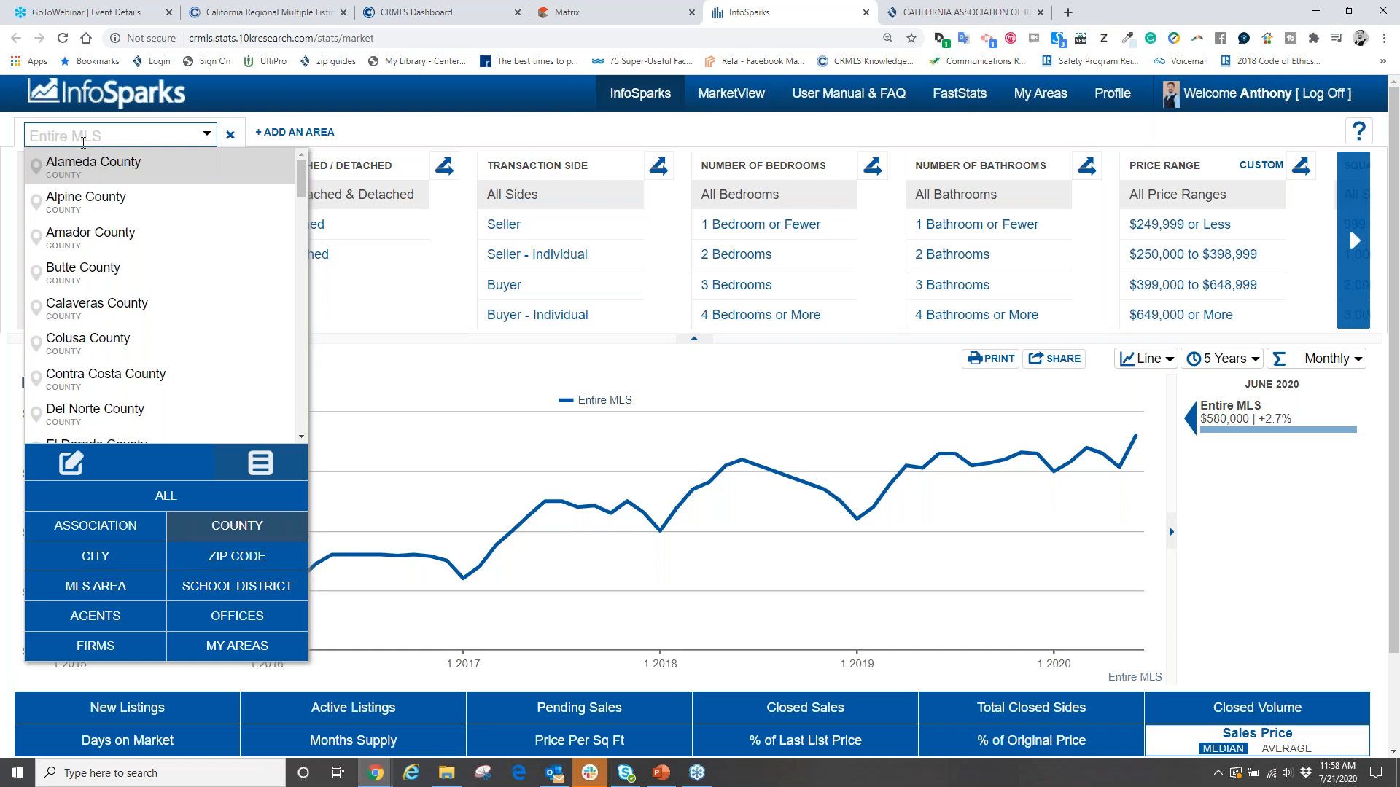
text(Orange)
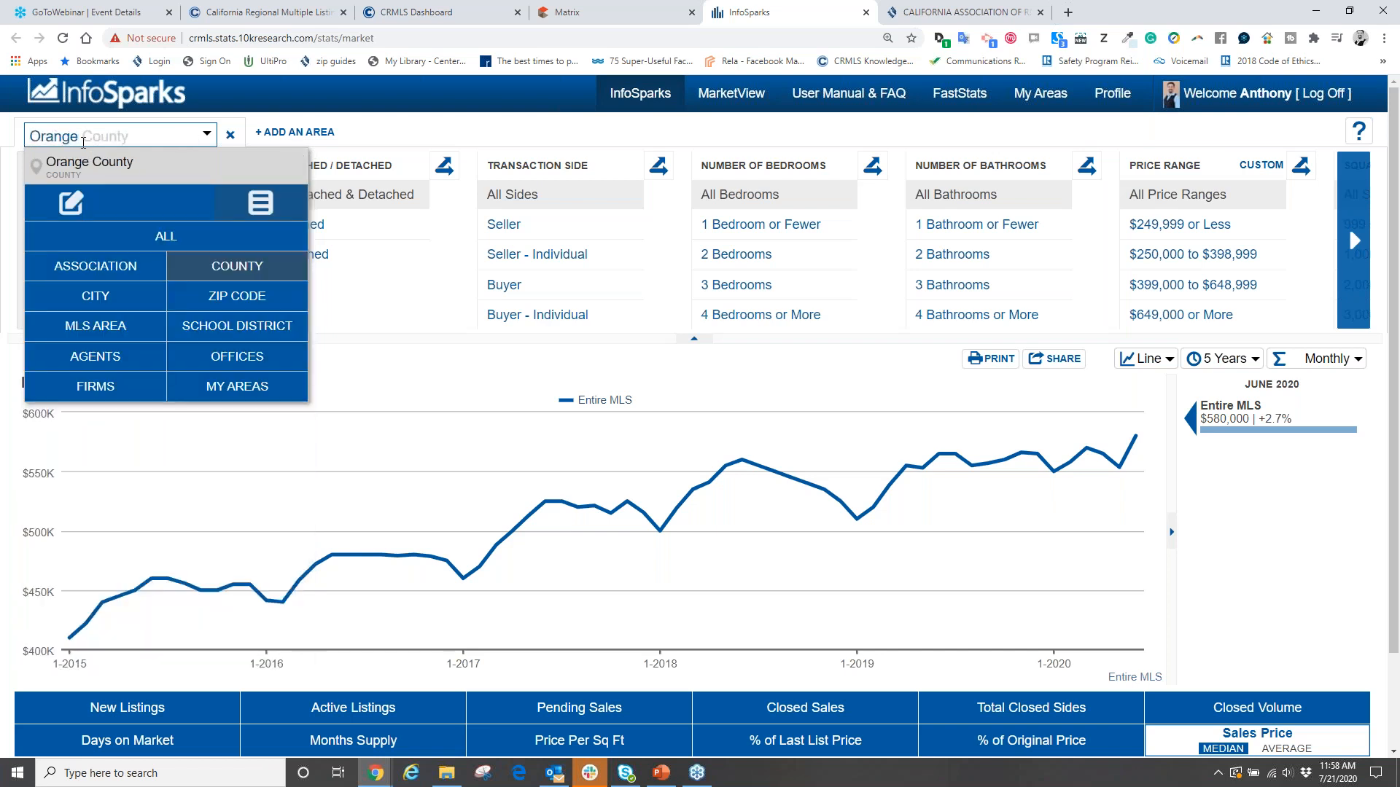
click(92, 172)
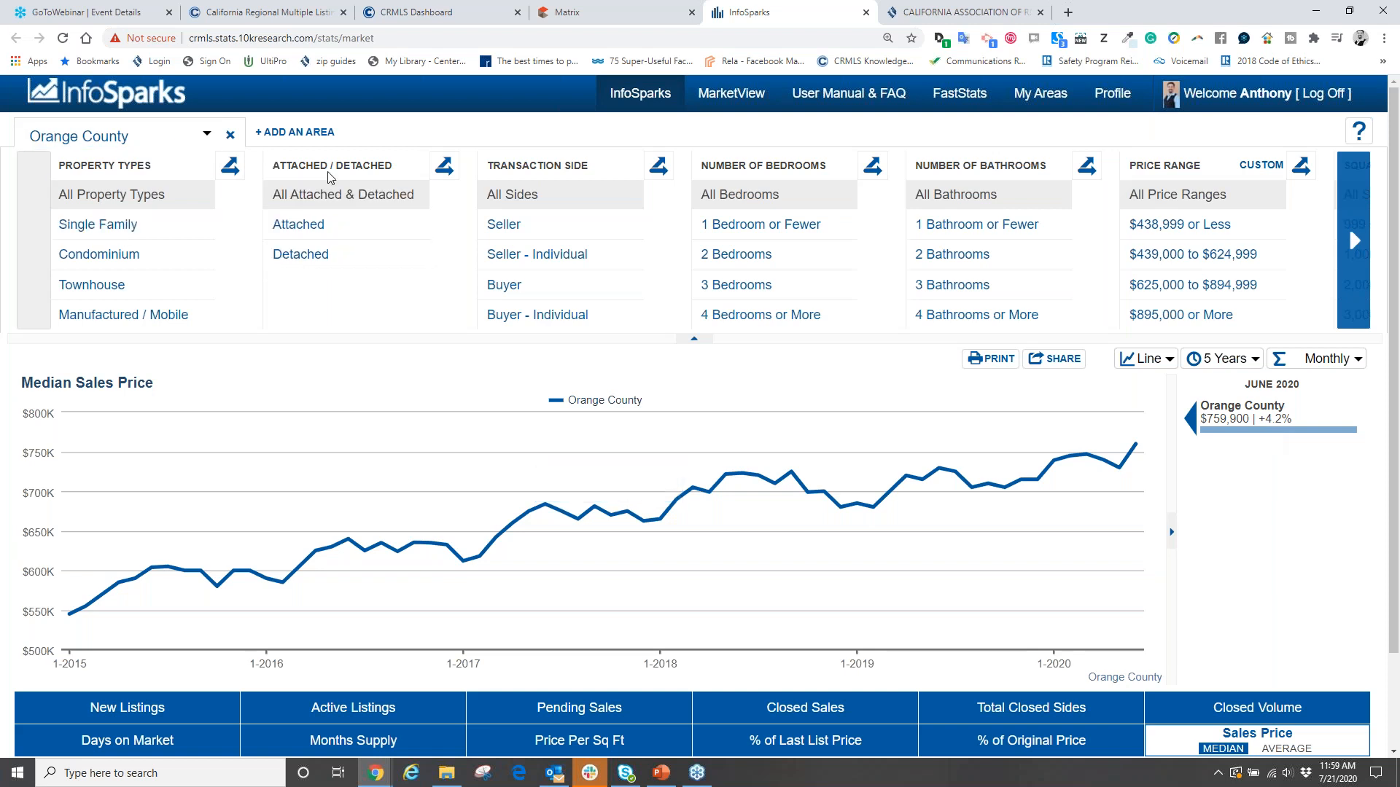
Step: Filter the Orange County median sales price chart to Detached homes
click(317, 260)
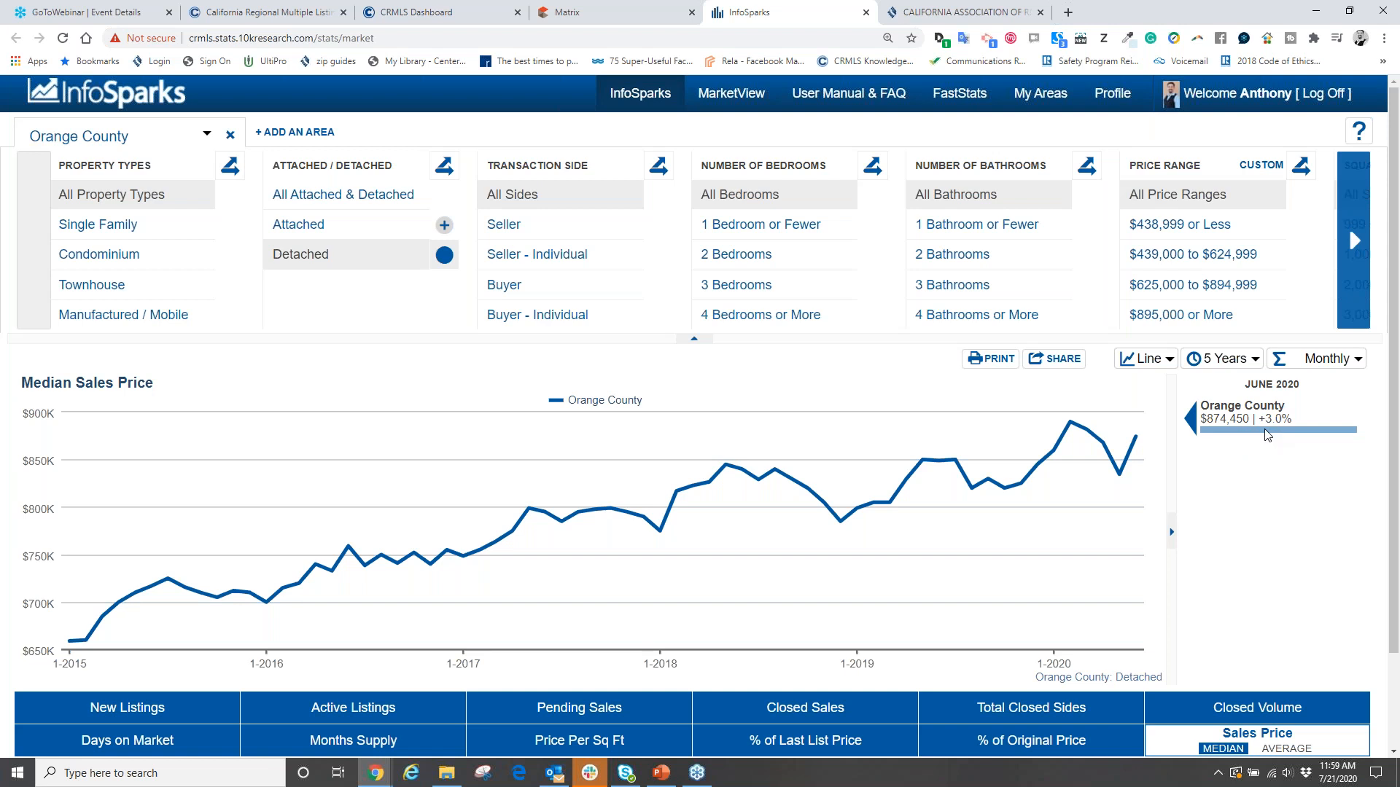
mouse_move(1140, 448)
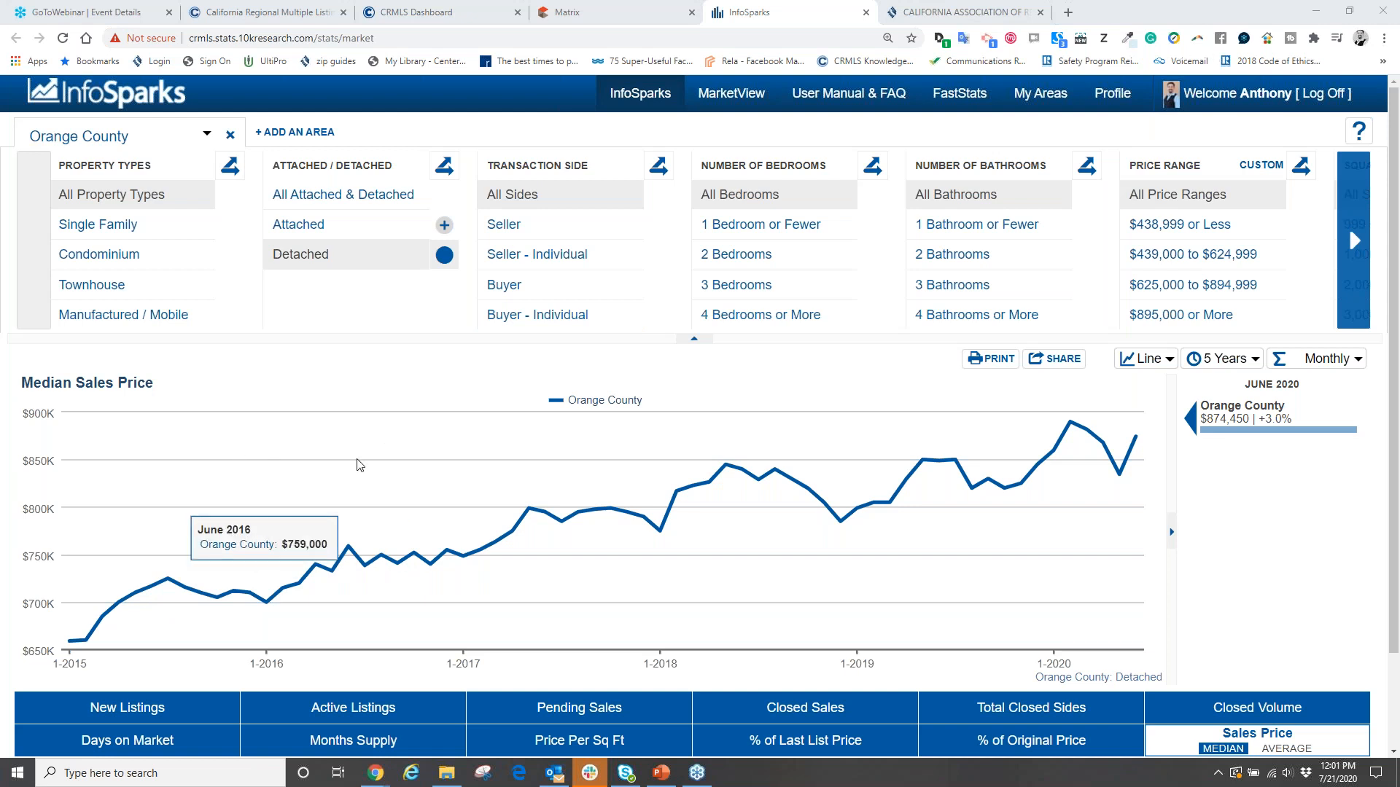
click(404, 410)
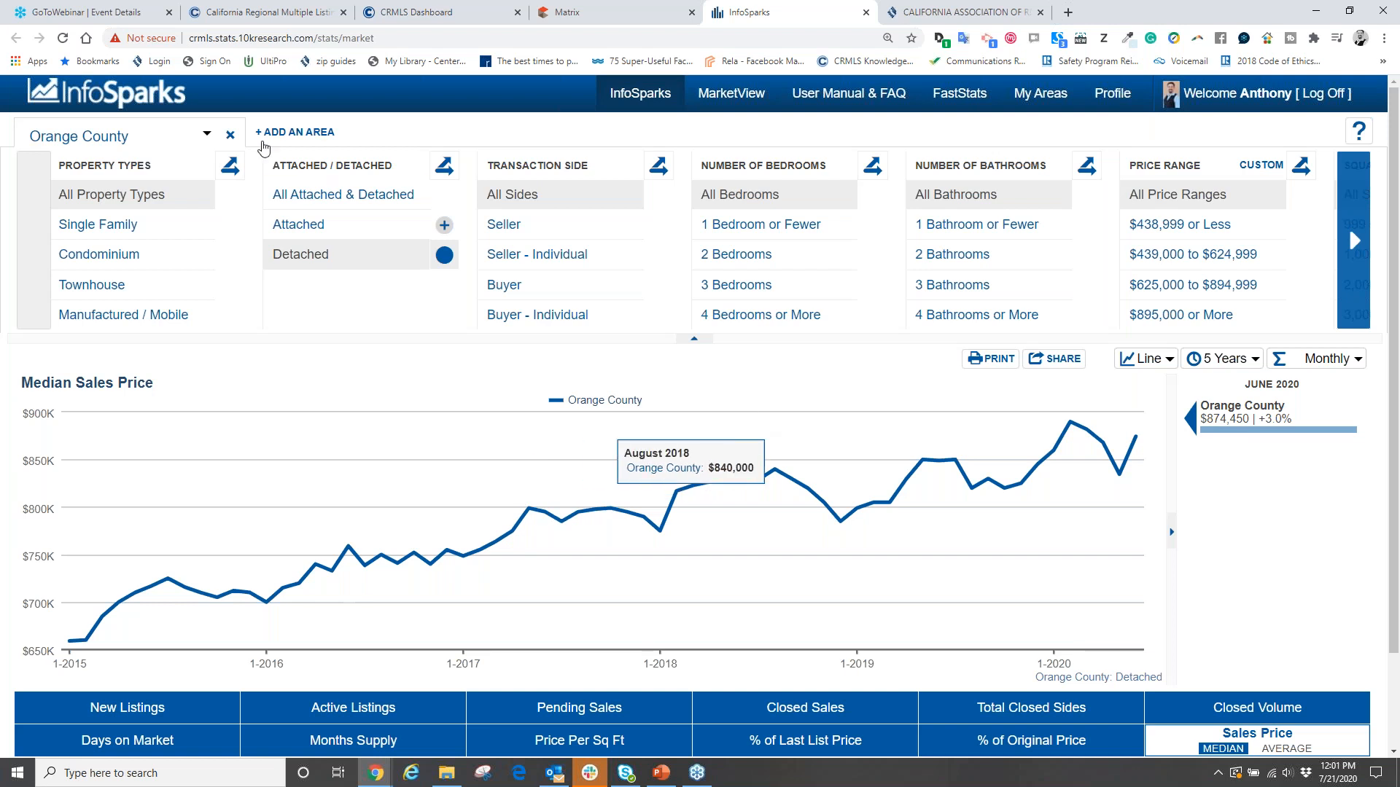
Step: Set the chart area to the city of Mission Viejo instead of Orange County
click(204, 138)
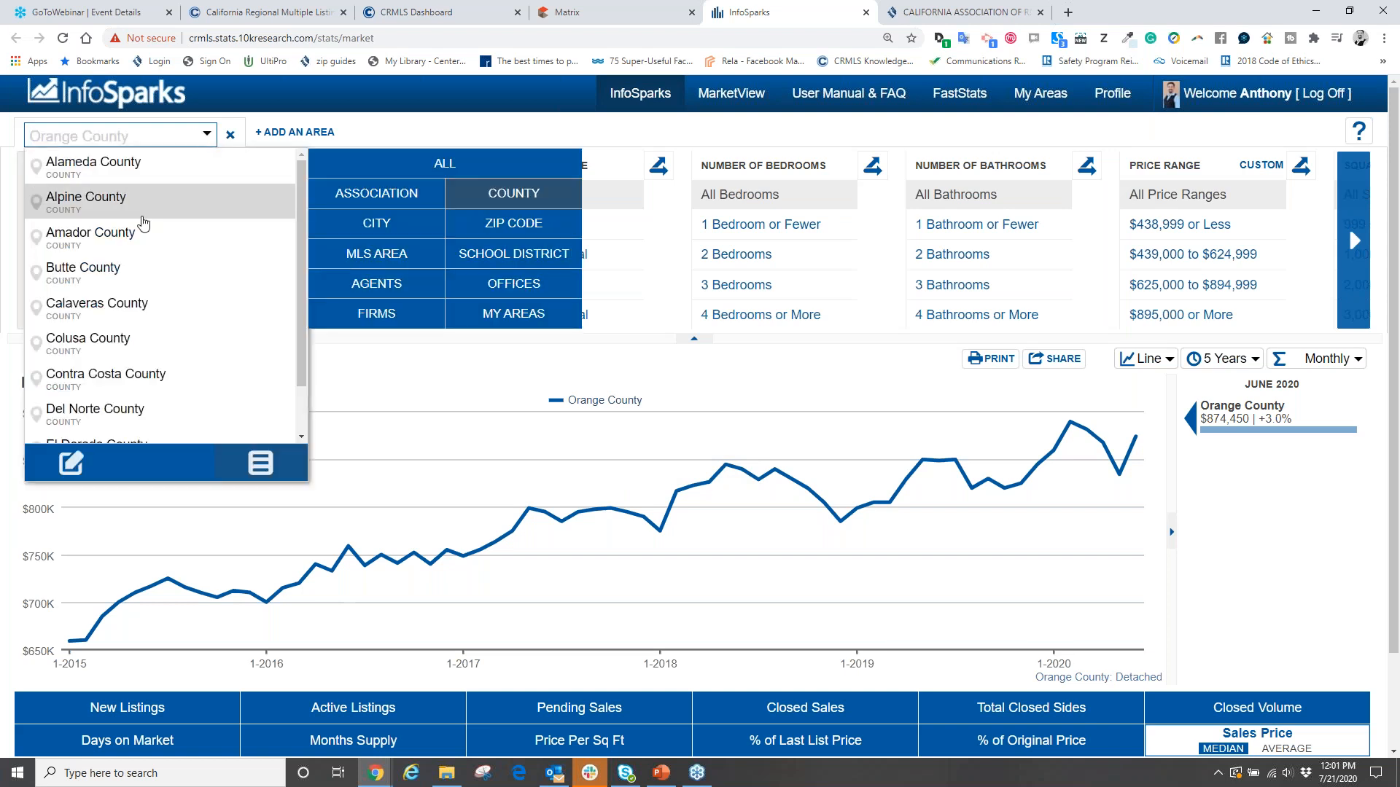
click(376, 223)
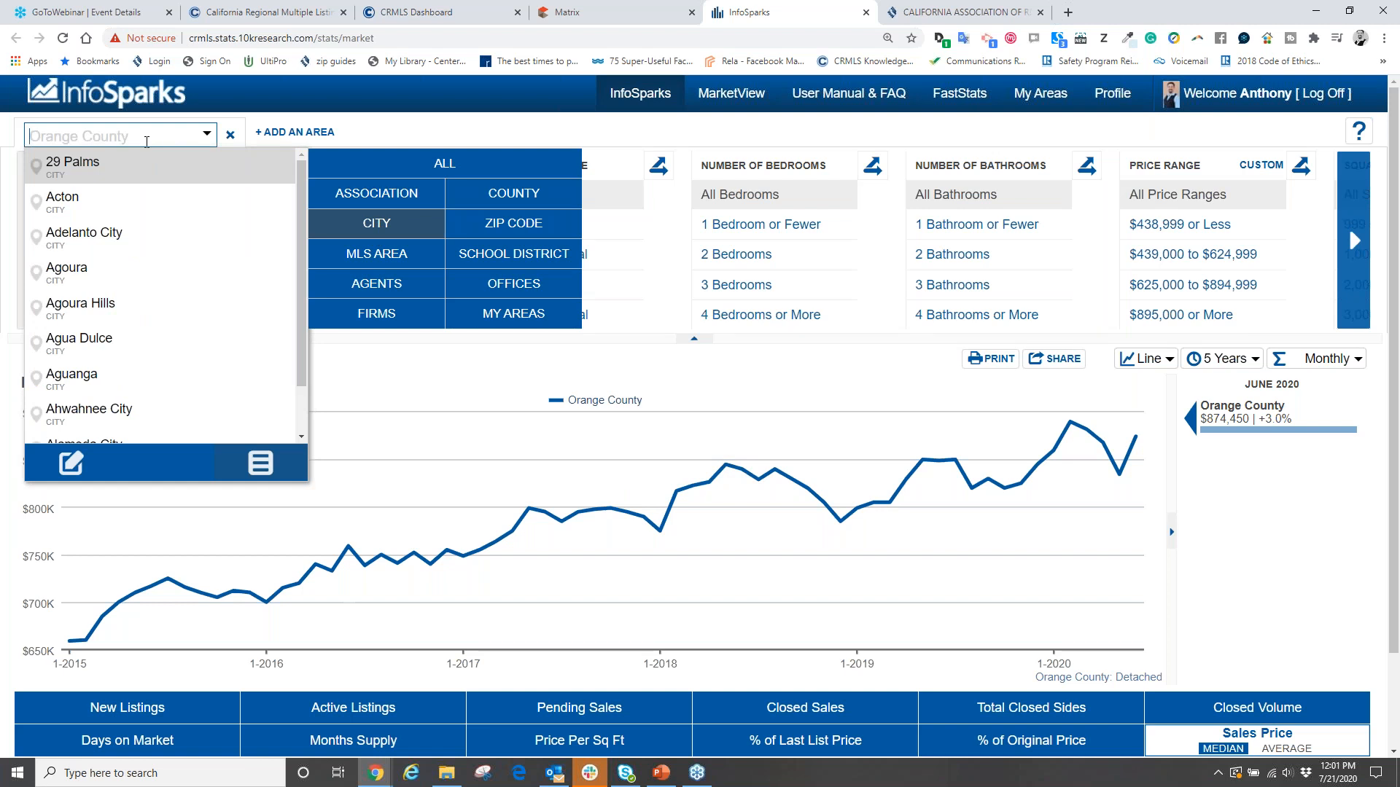
text(Mission Viejo)
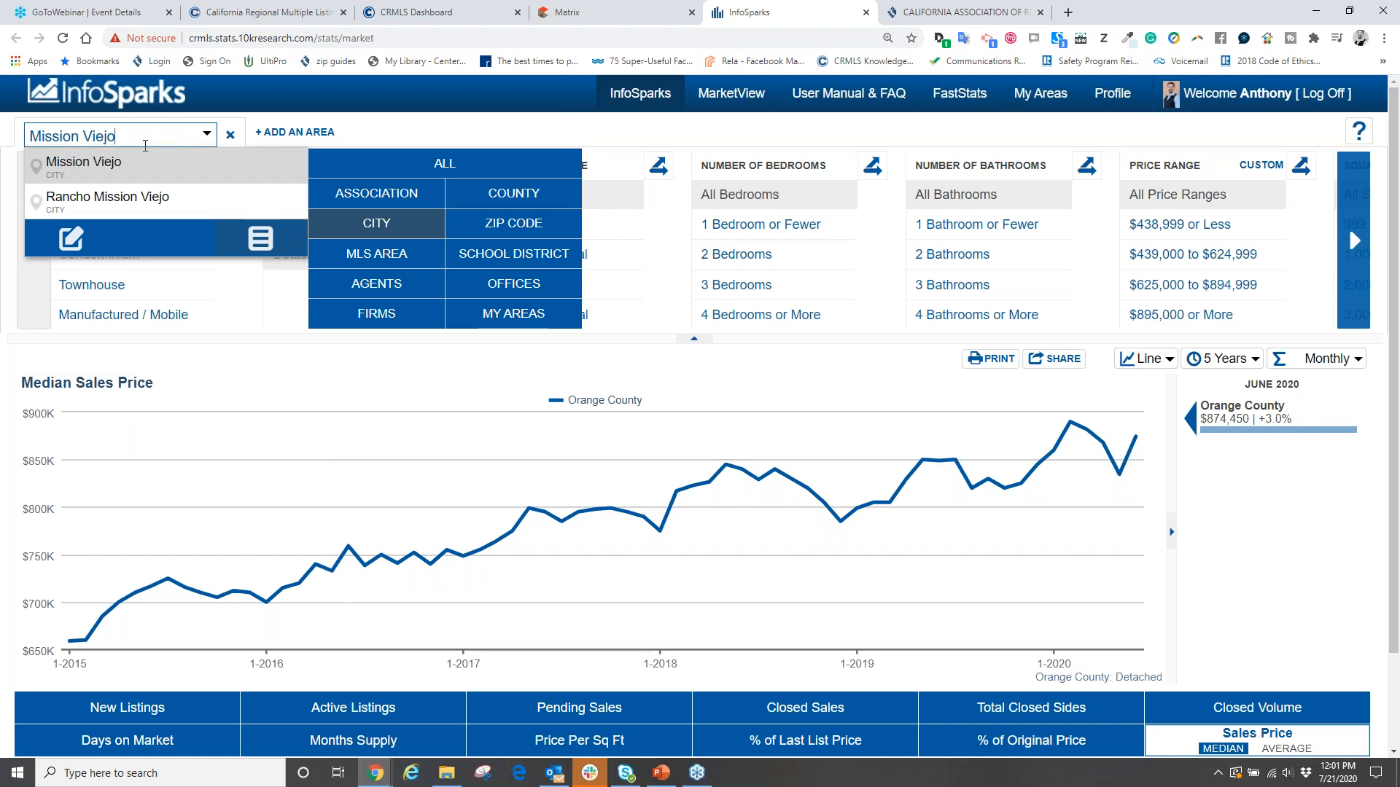
click(102, 168)
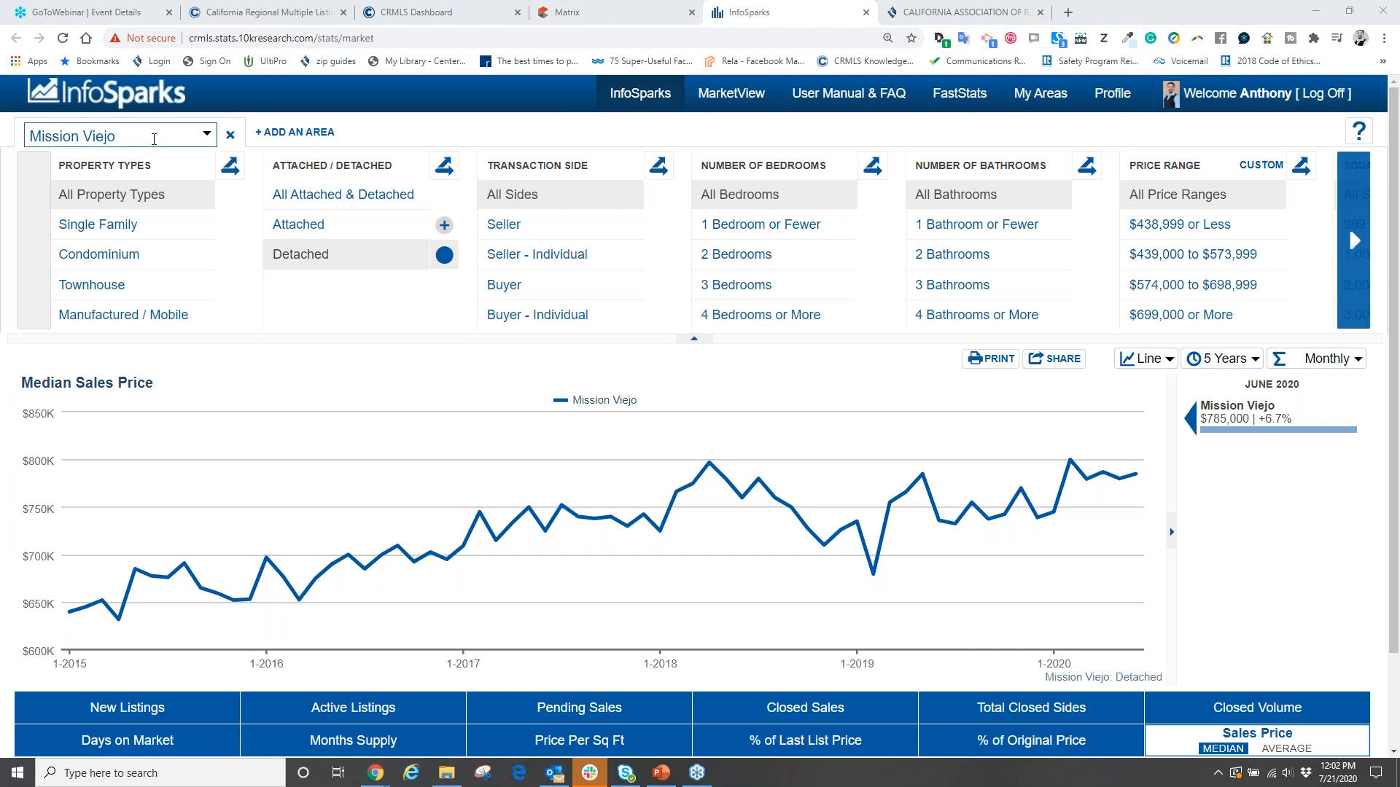
click(295, 133)
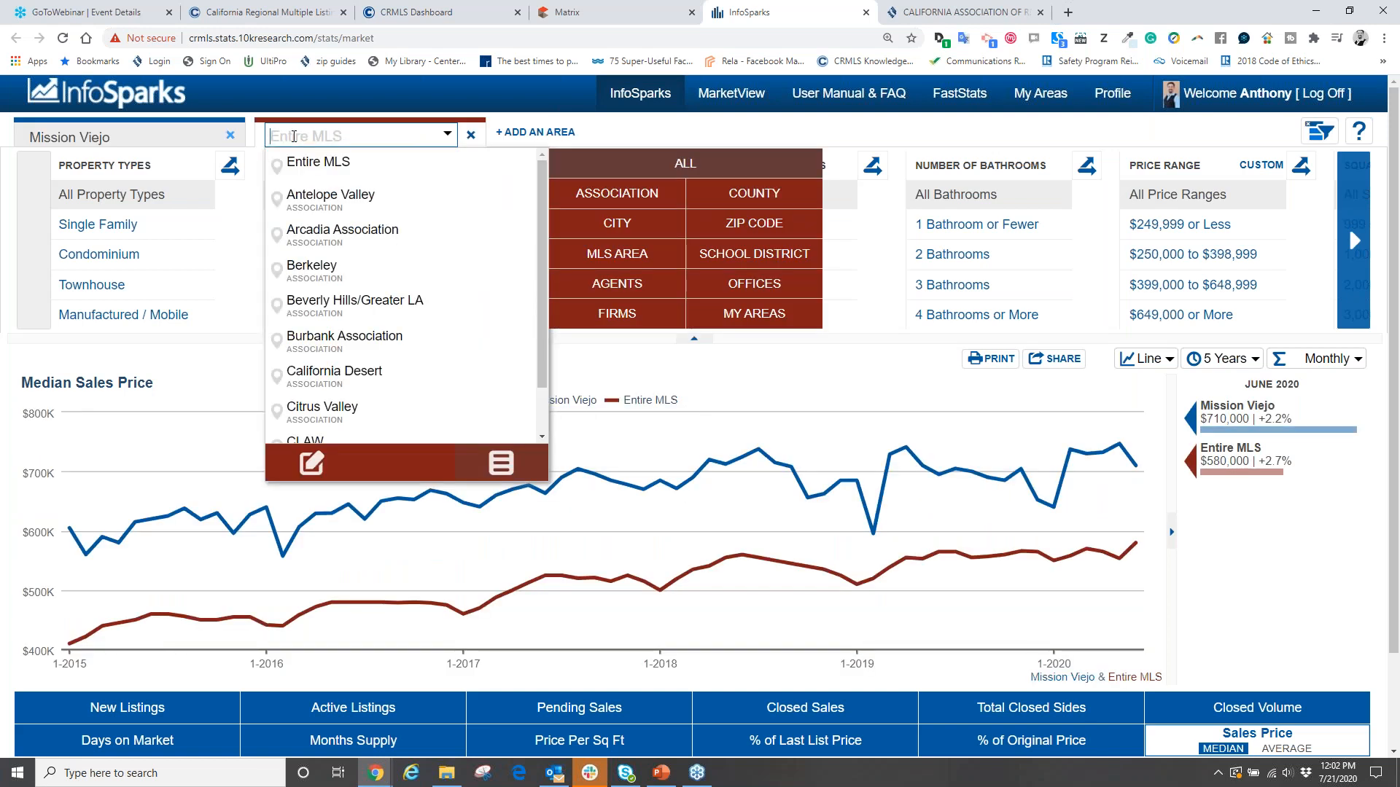
text(Lake )
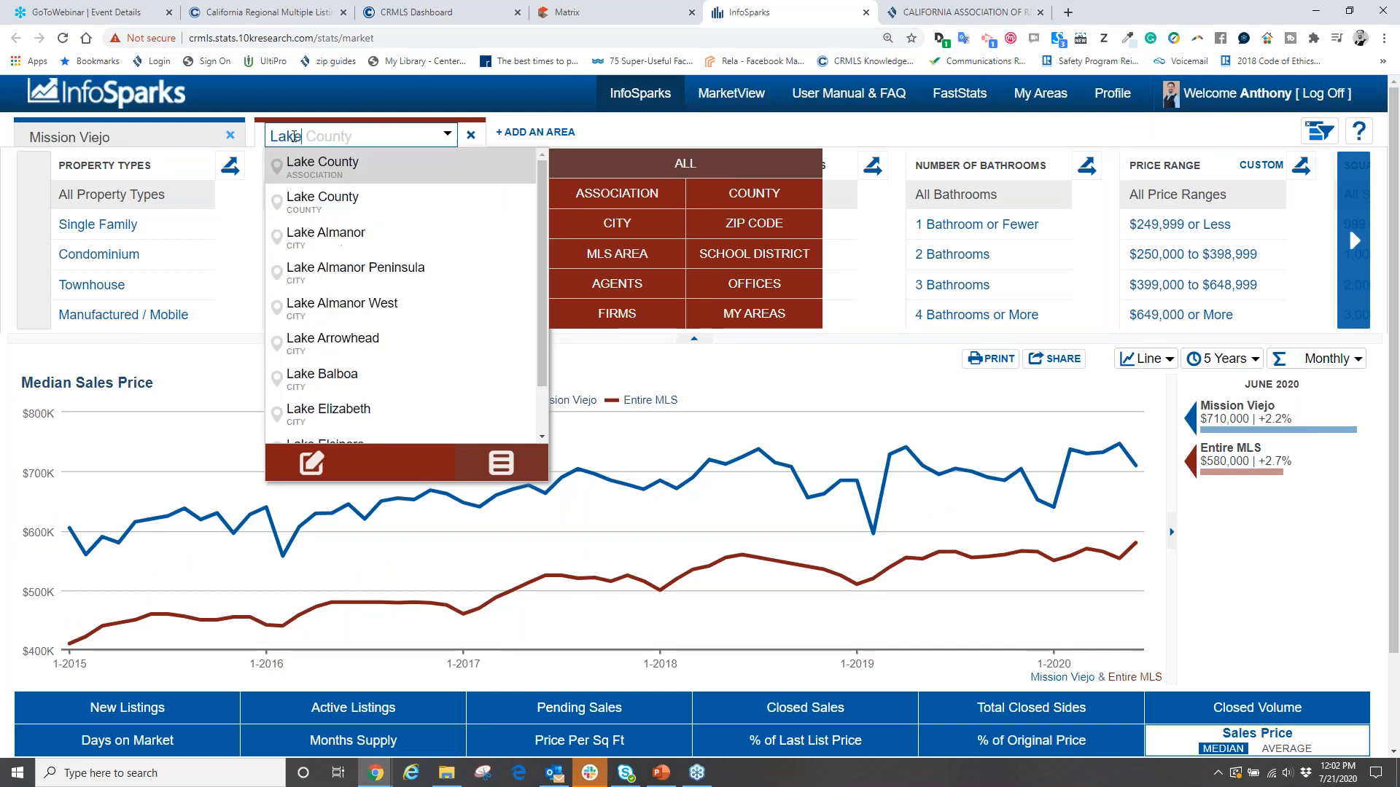
text(forest)
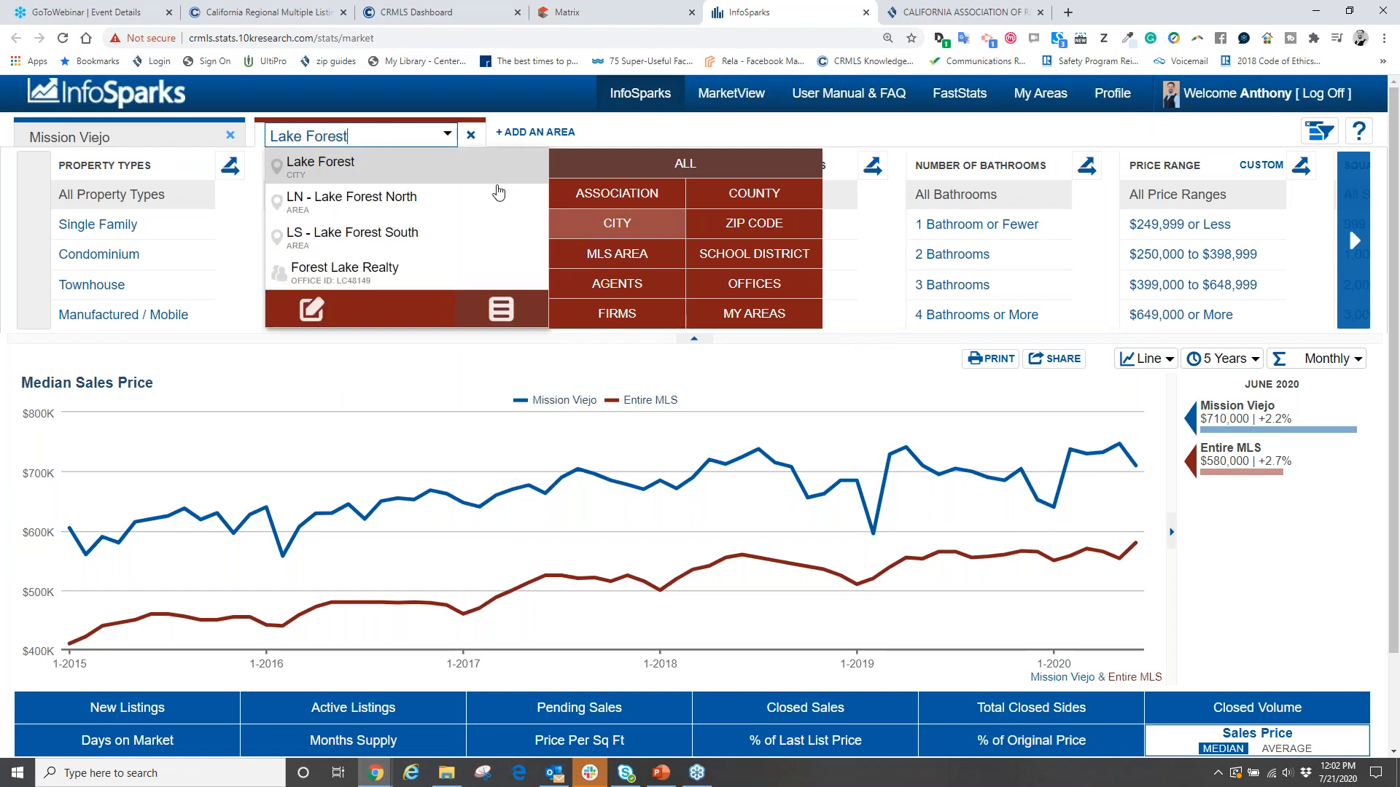
click(323, 168)
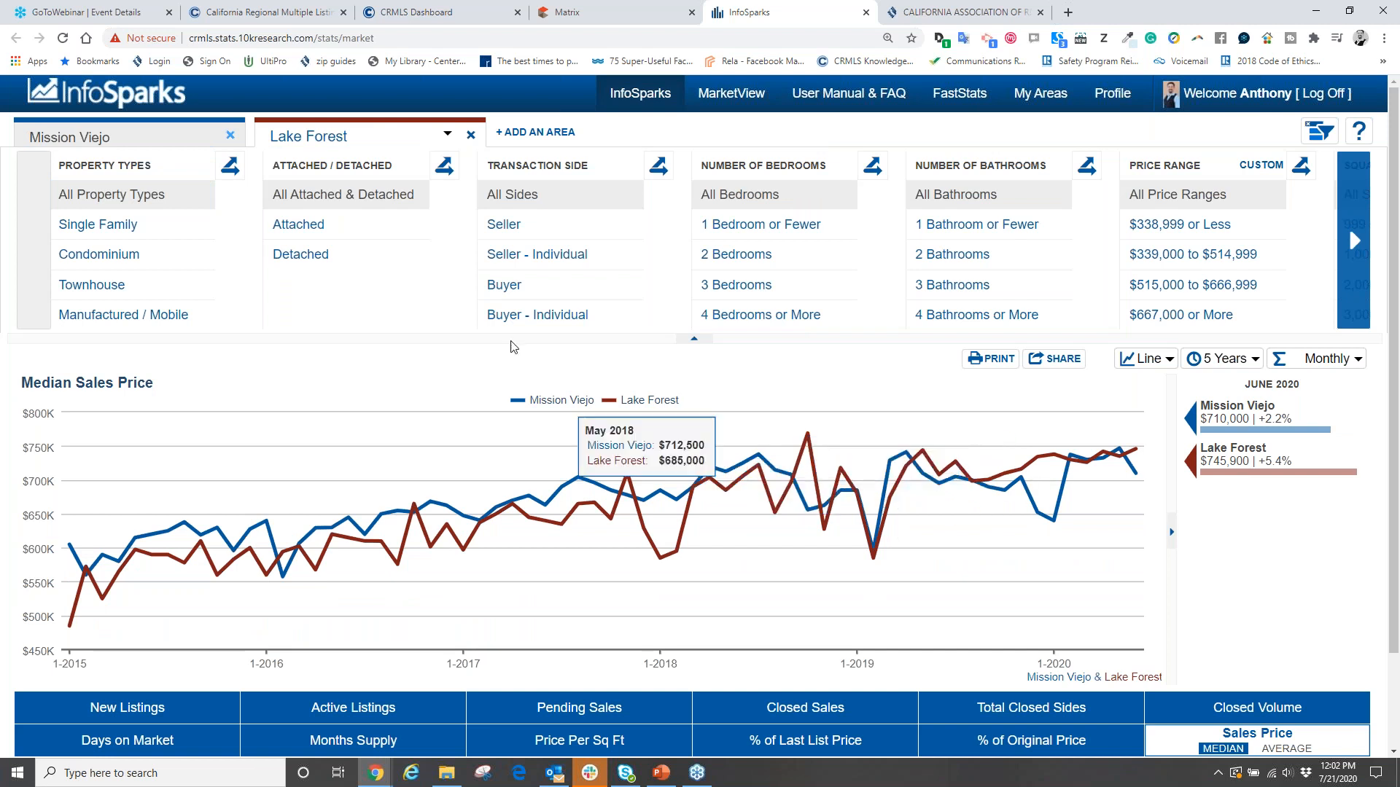
click(306, 263)
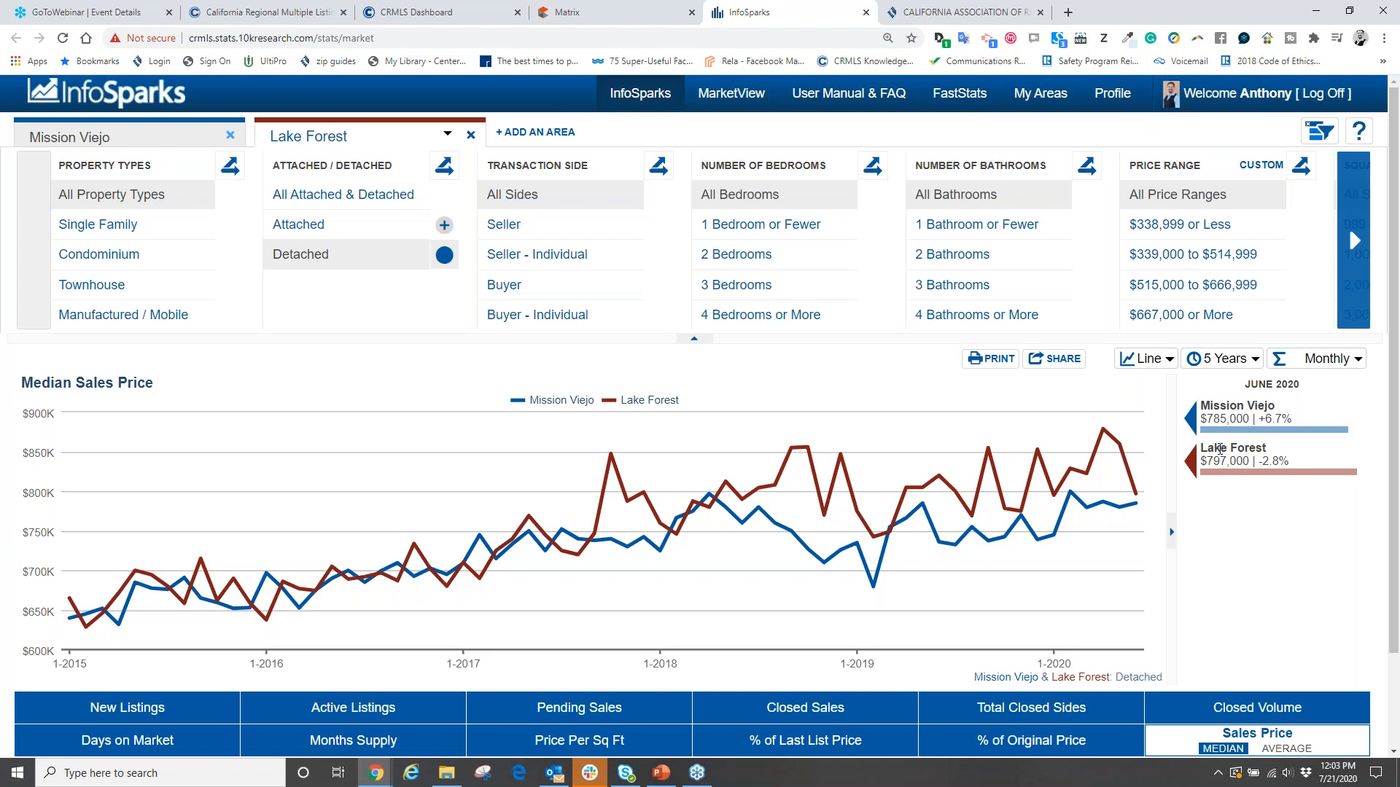
mouse_move(1135, 488)
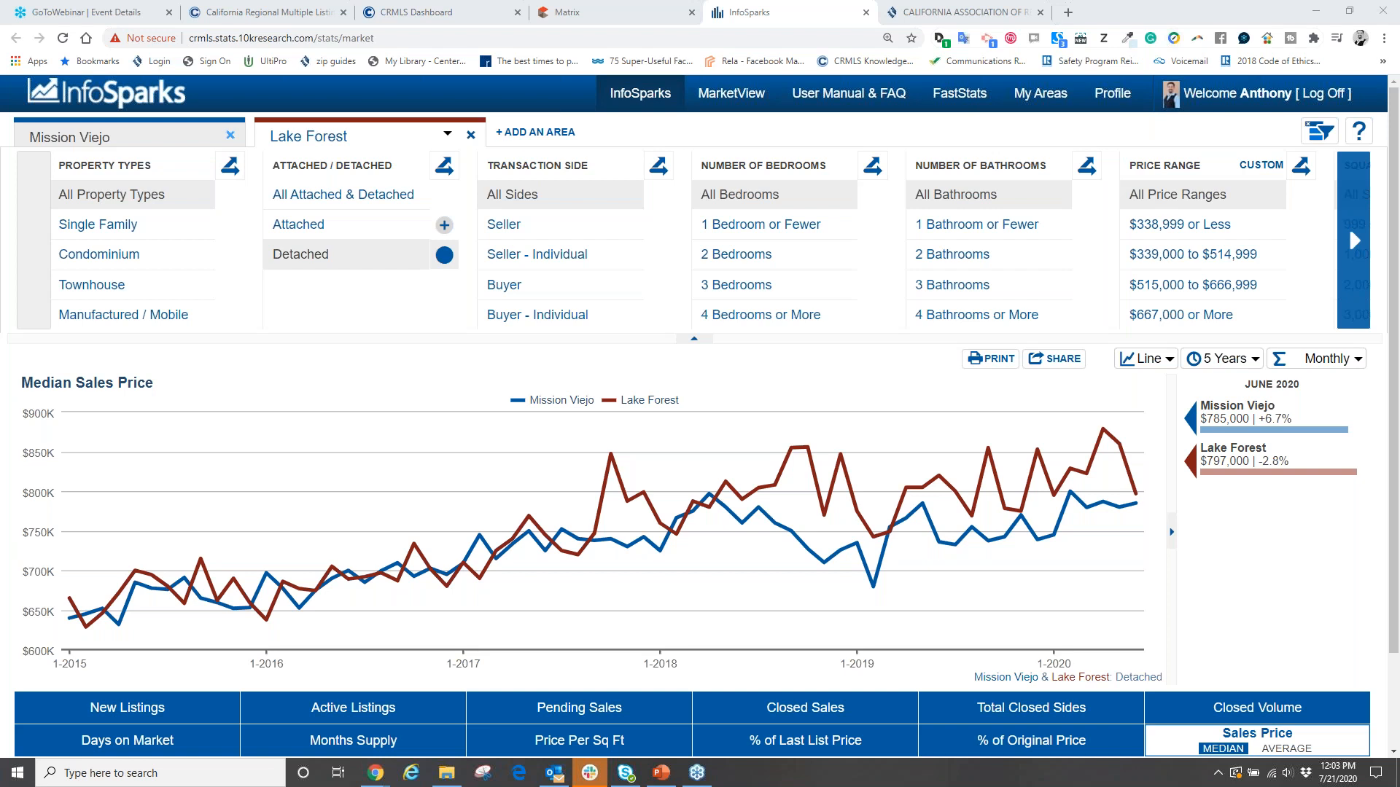
Step: Add two comparison areas, remove Lake Forest, and set the first to MC - Mission Viejo Central
click(523, 135)
click(791, 133)
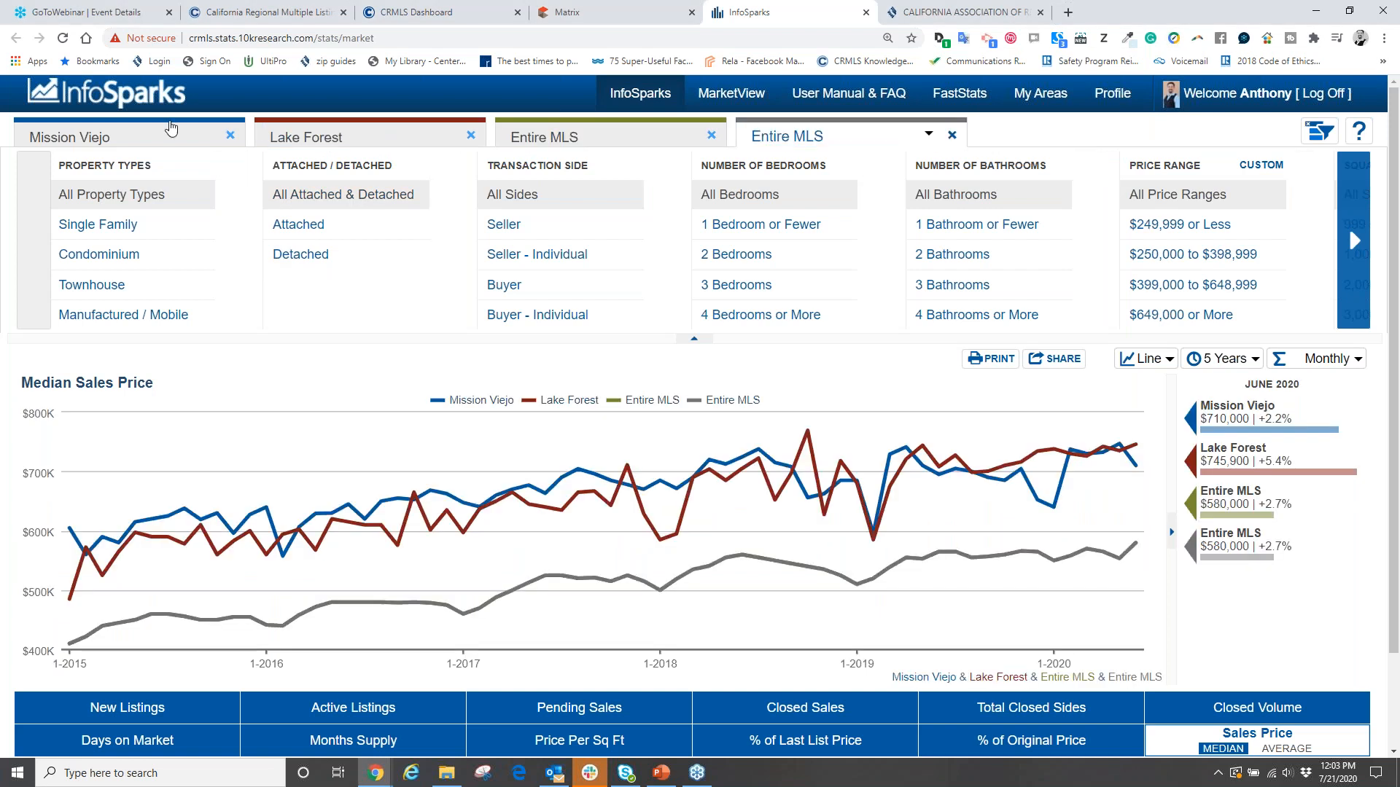
click(470, 135)
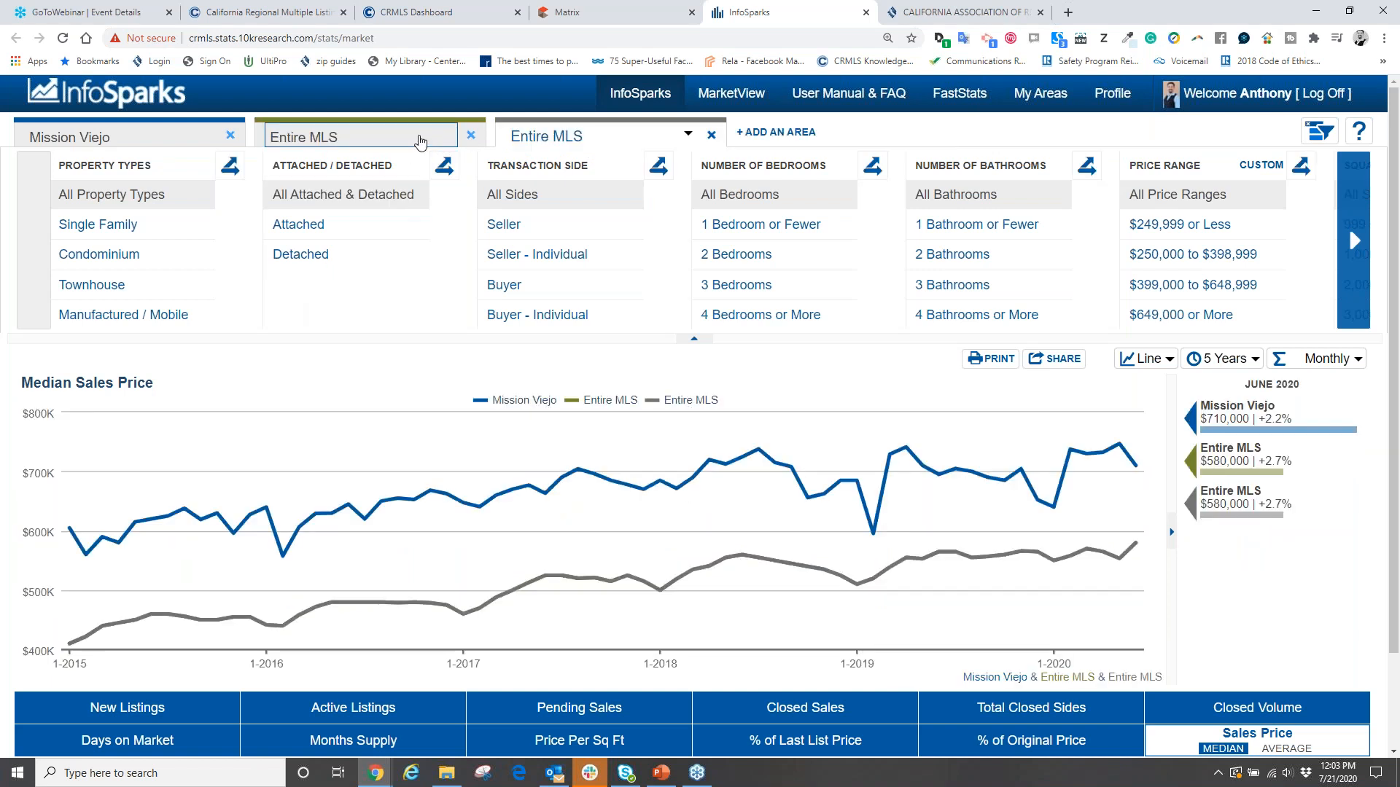
click(422, 140)
click(446, 136)
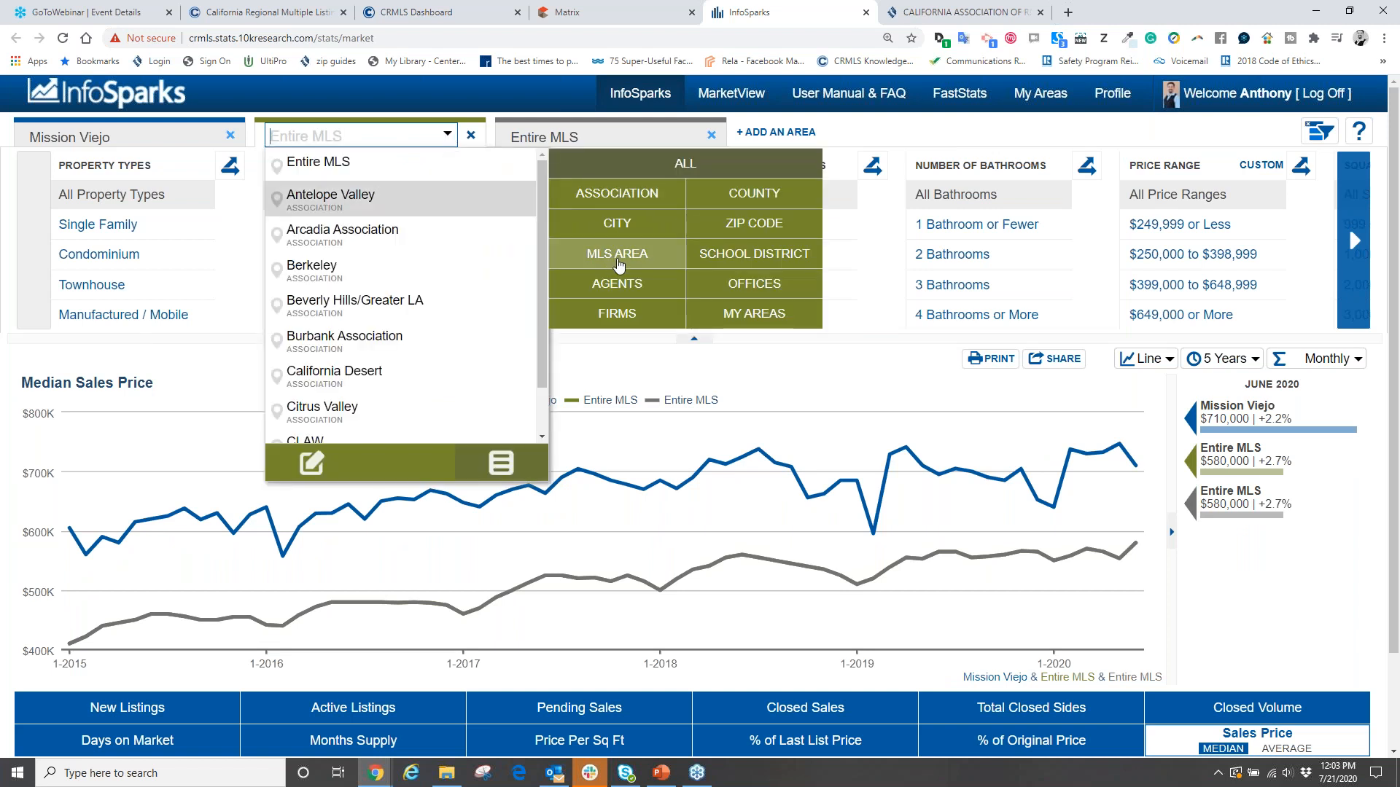
click(595, 250)
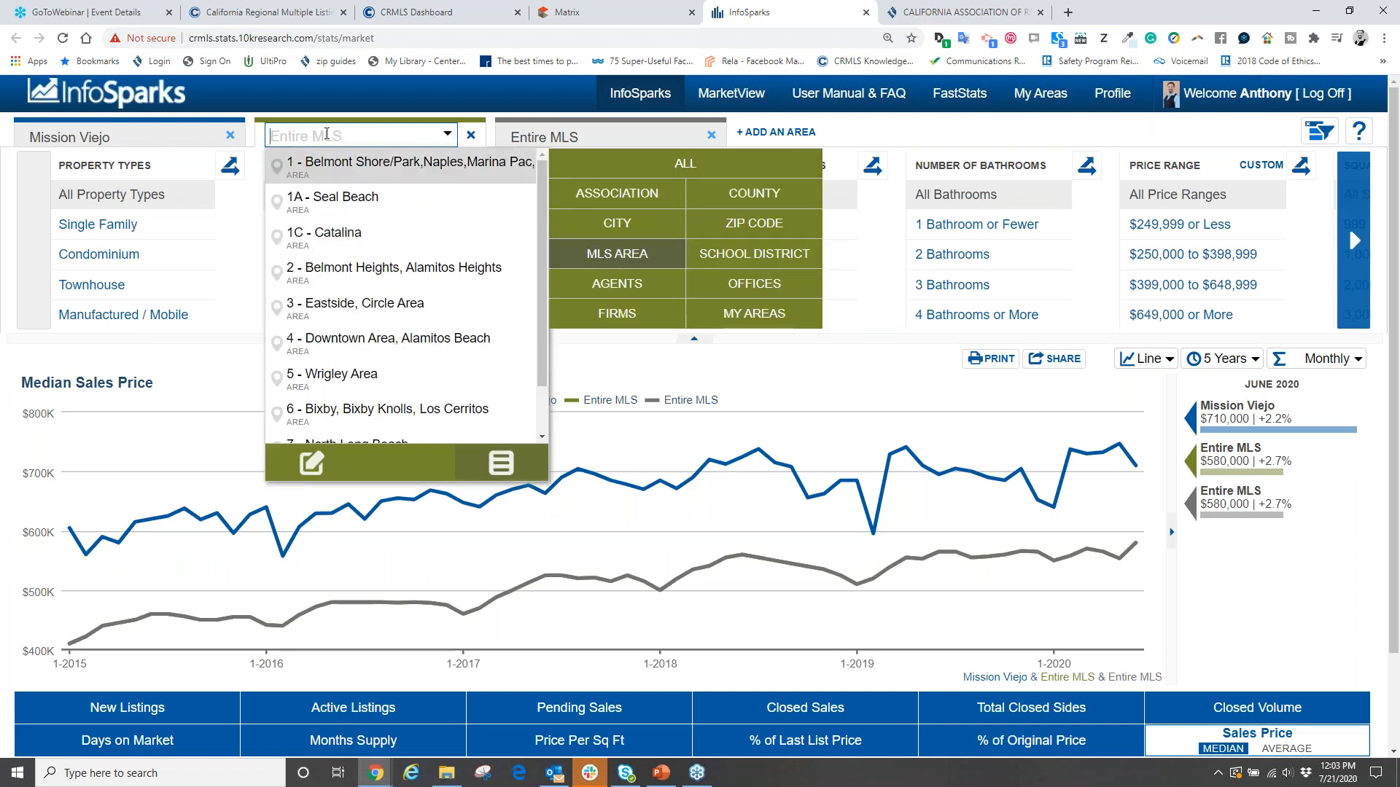
text(mission)
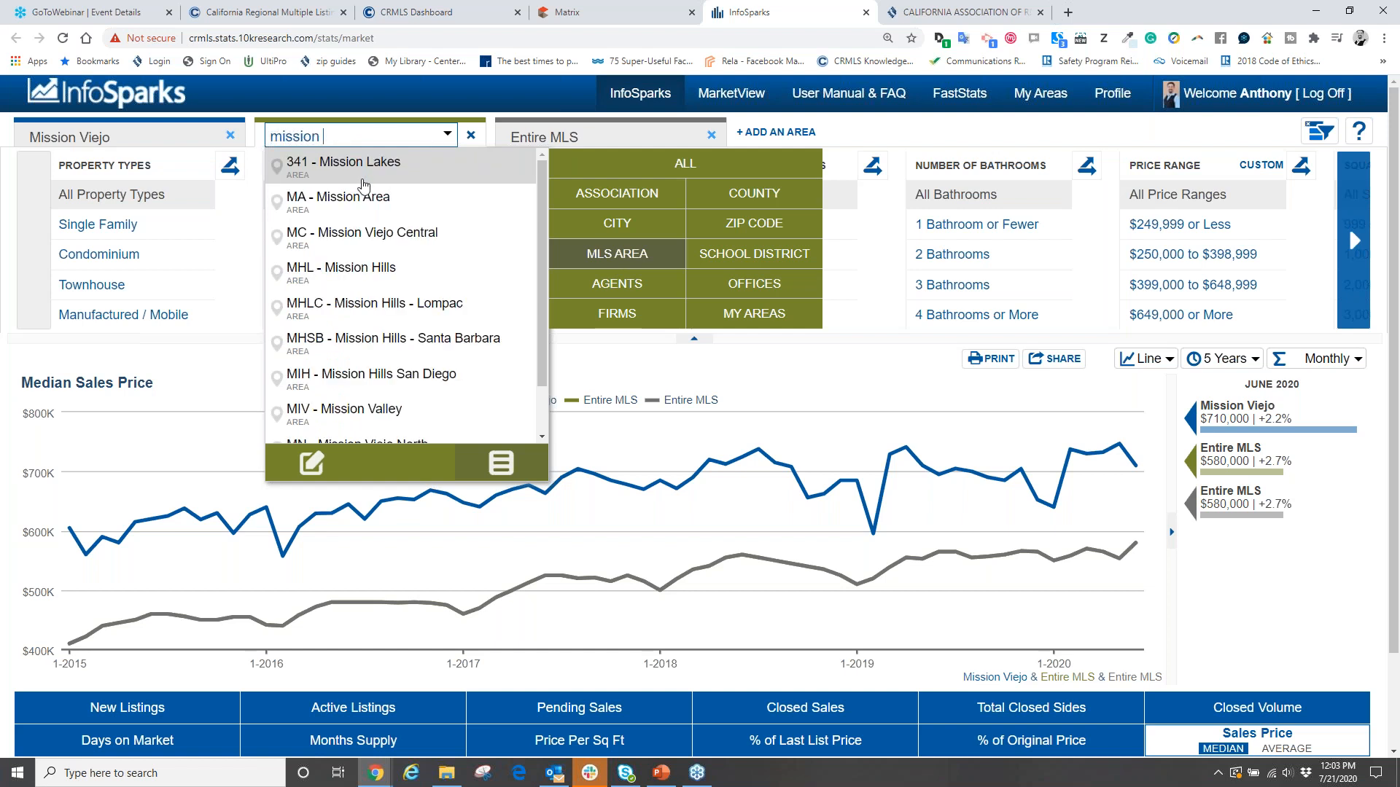
click(342, 231)
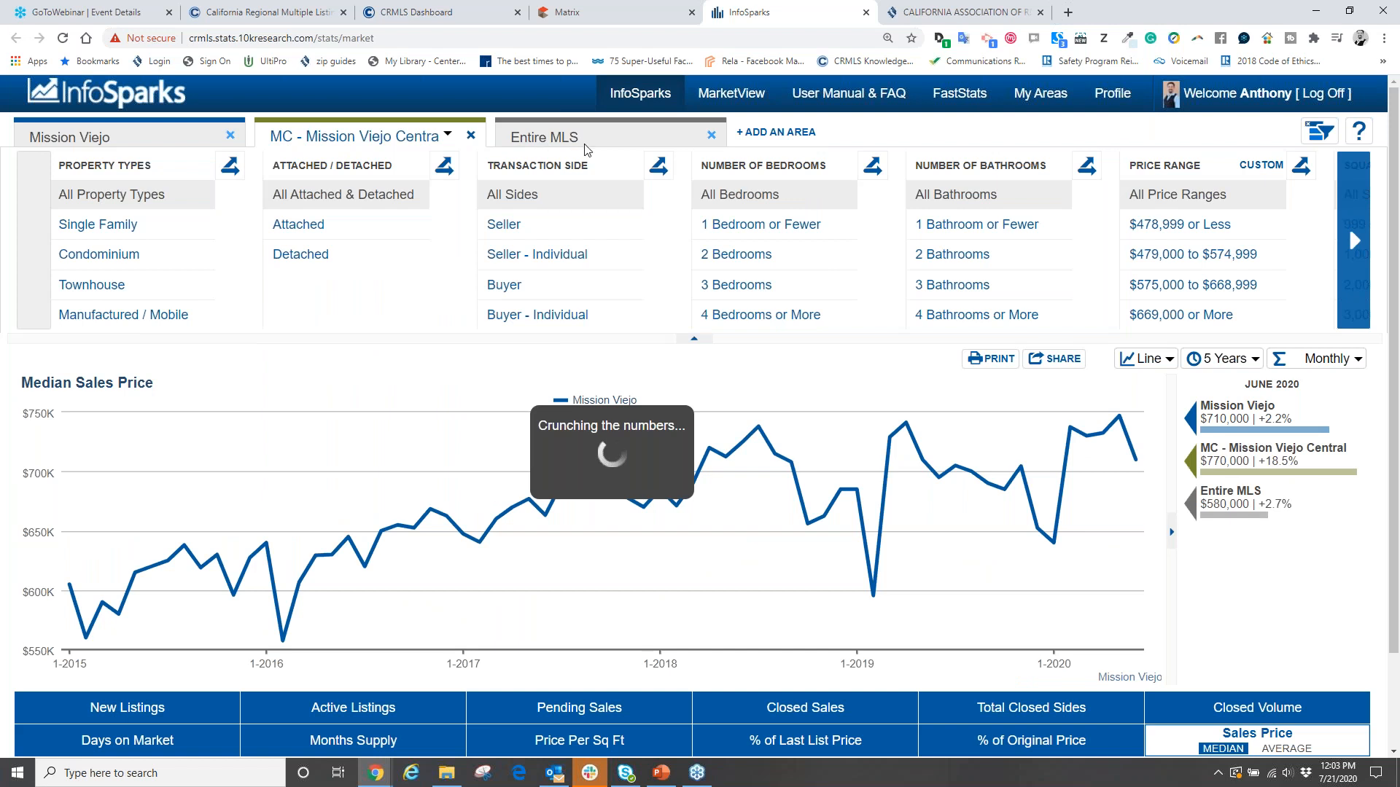
Step: Set the second added area to MS - Mission Viejo South
click(680, 137)
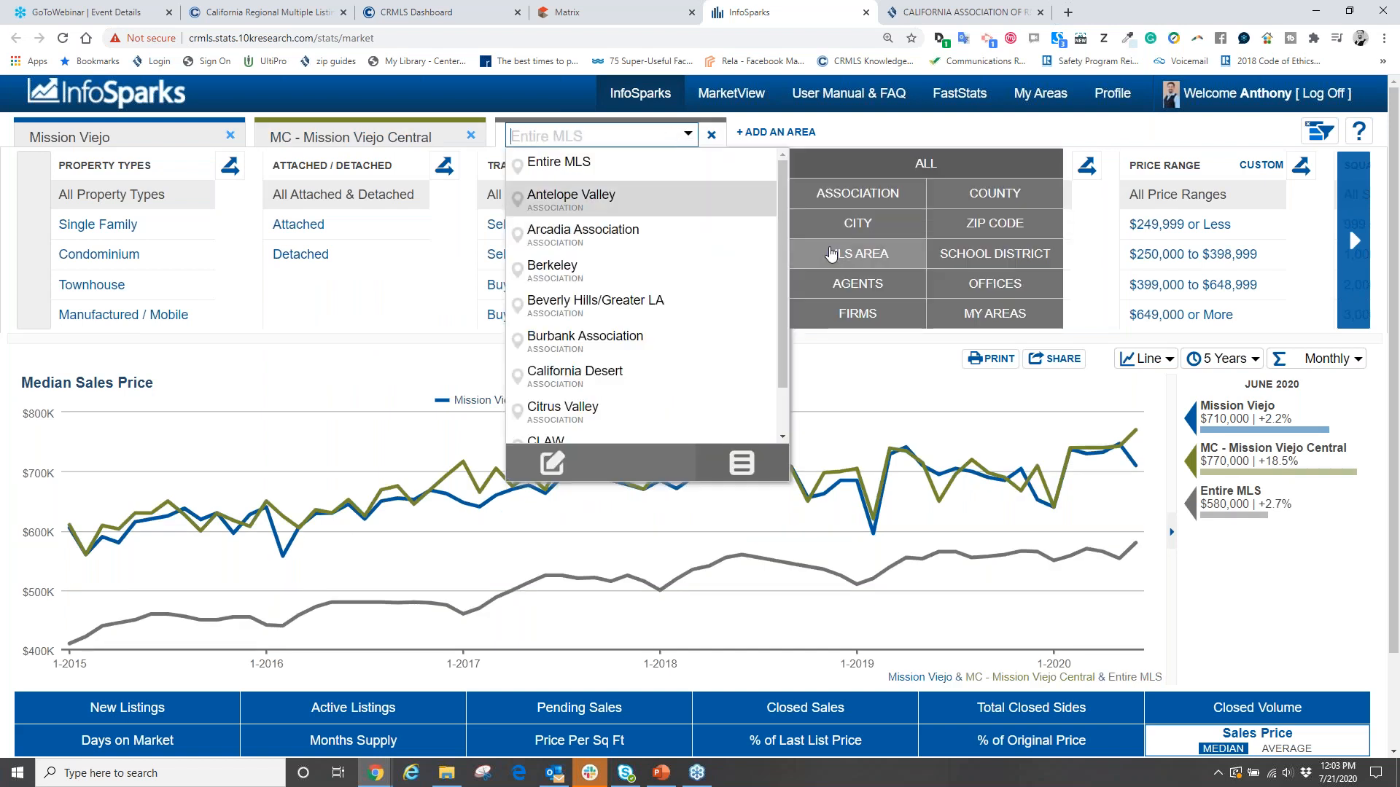
click(831, 256)
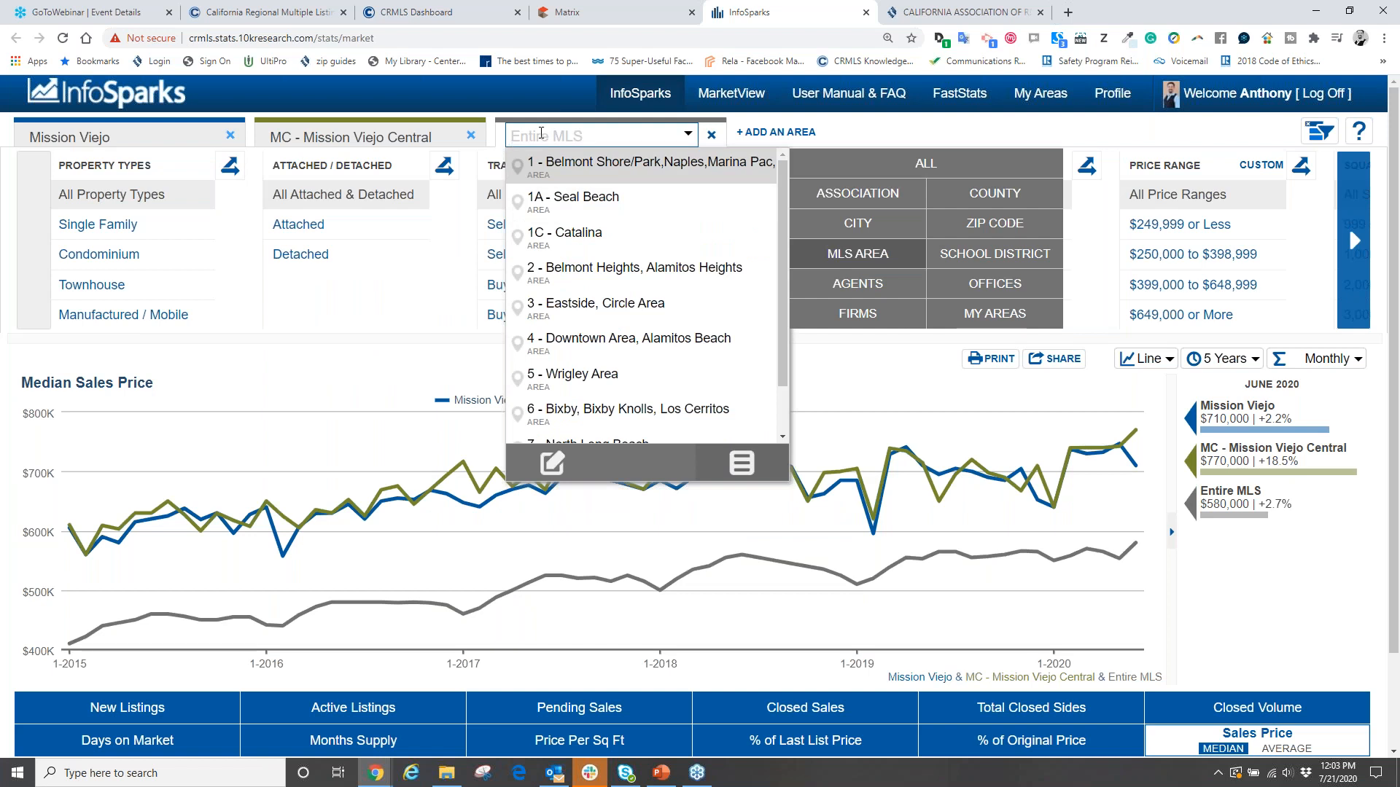
text(mission viejo)
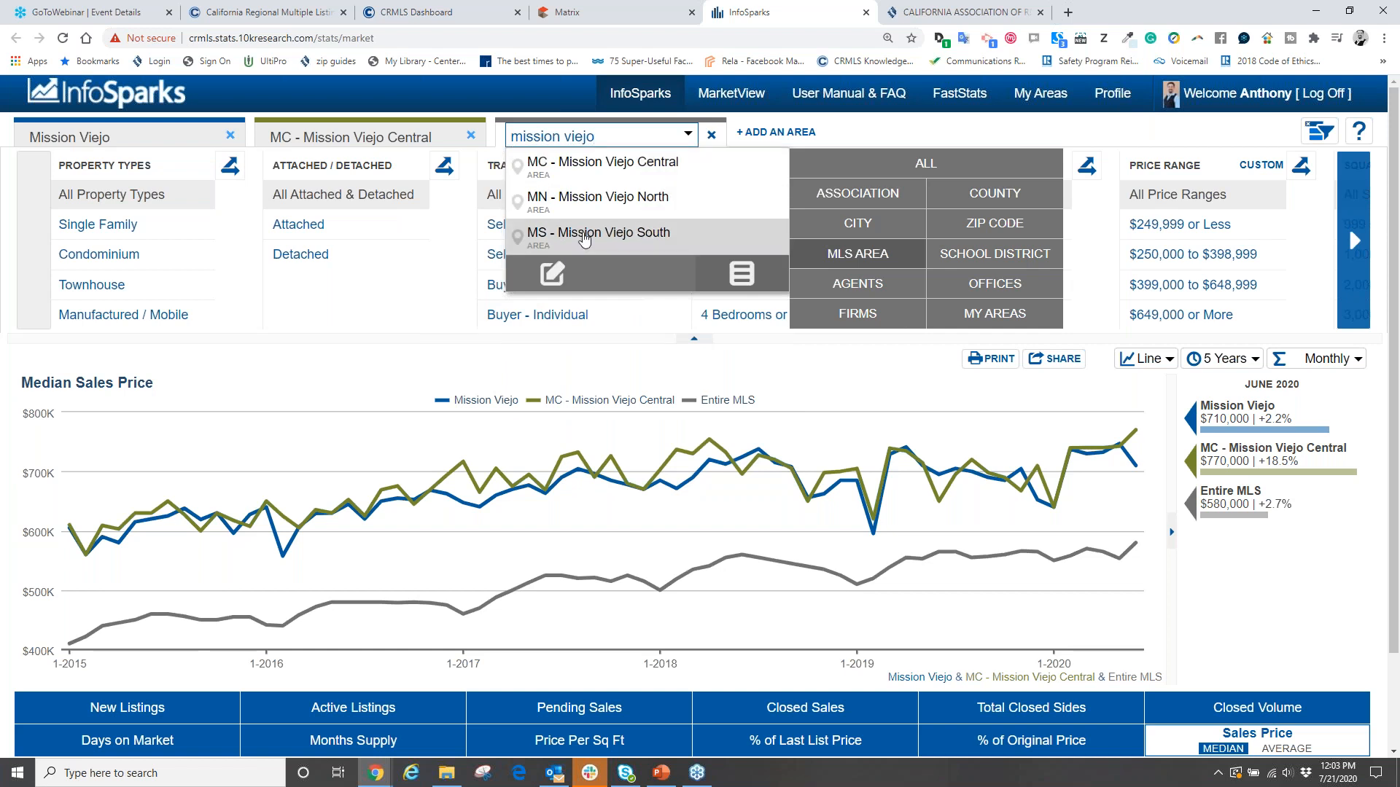
click(584, 237)
Step: Add a fourth area set to MN - Mission Viejo North
click(776, 133)
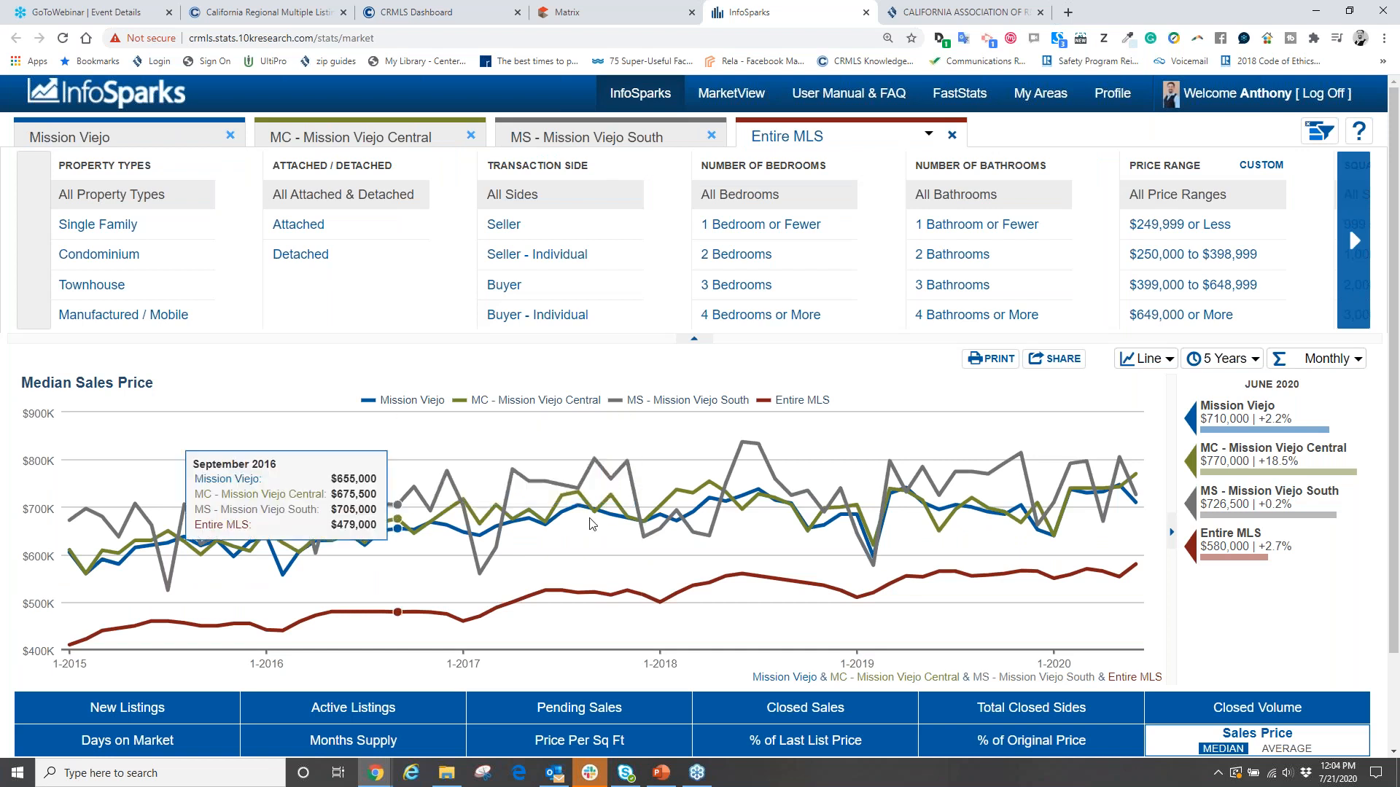
click(930, 138)
click(1111, 264)
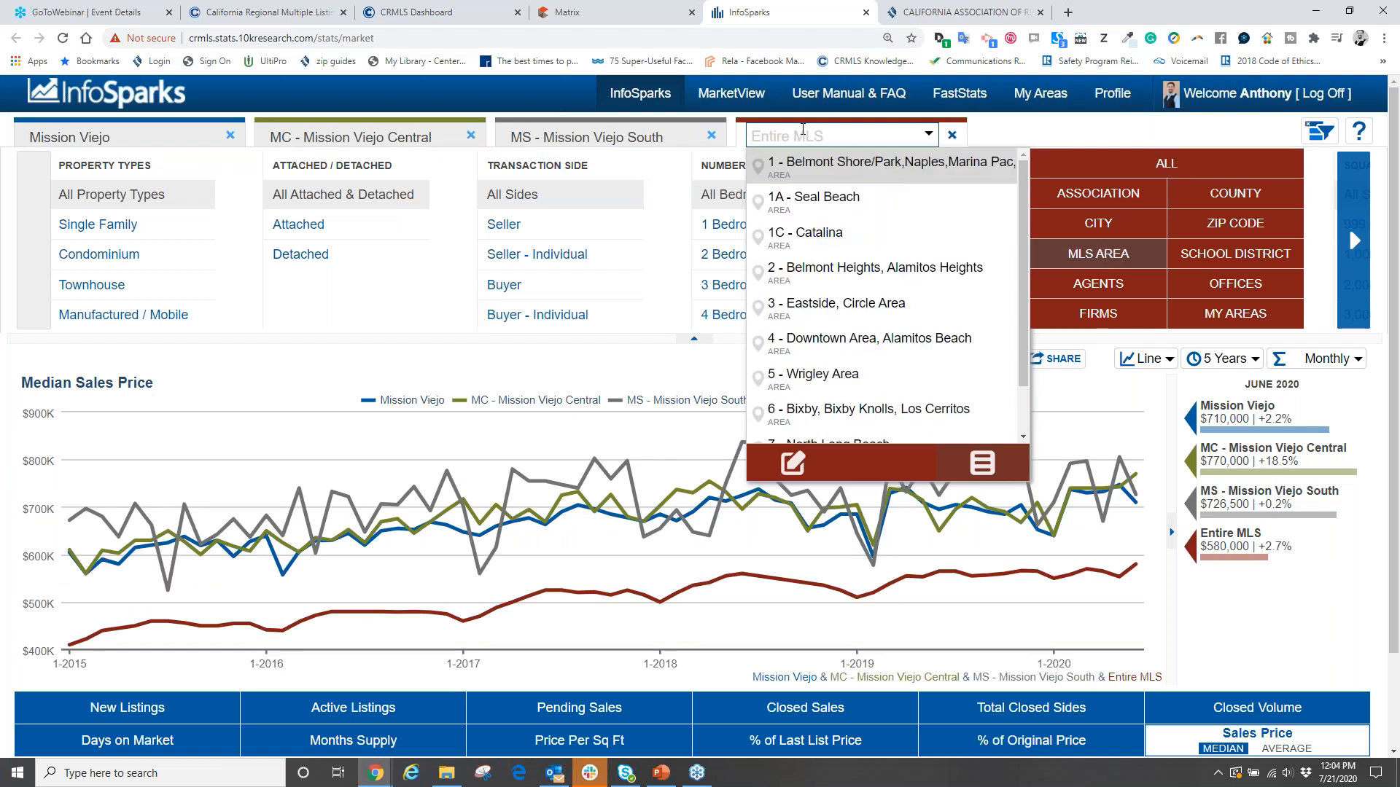
text(mission)
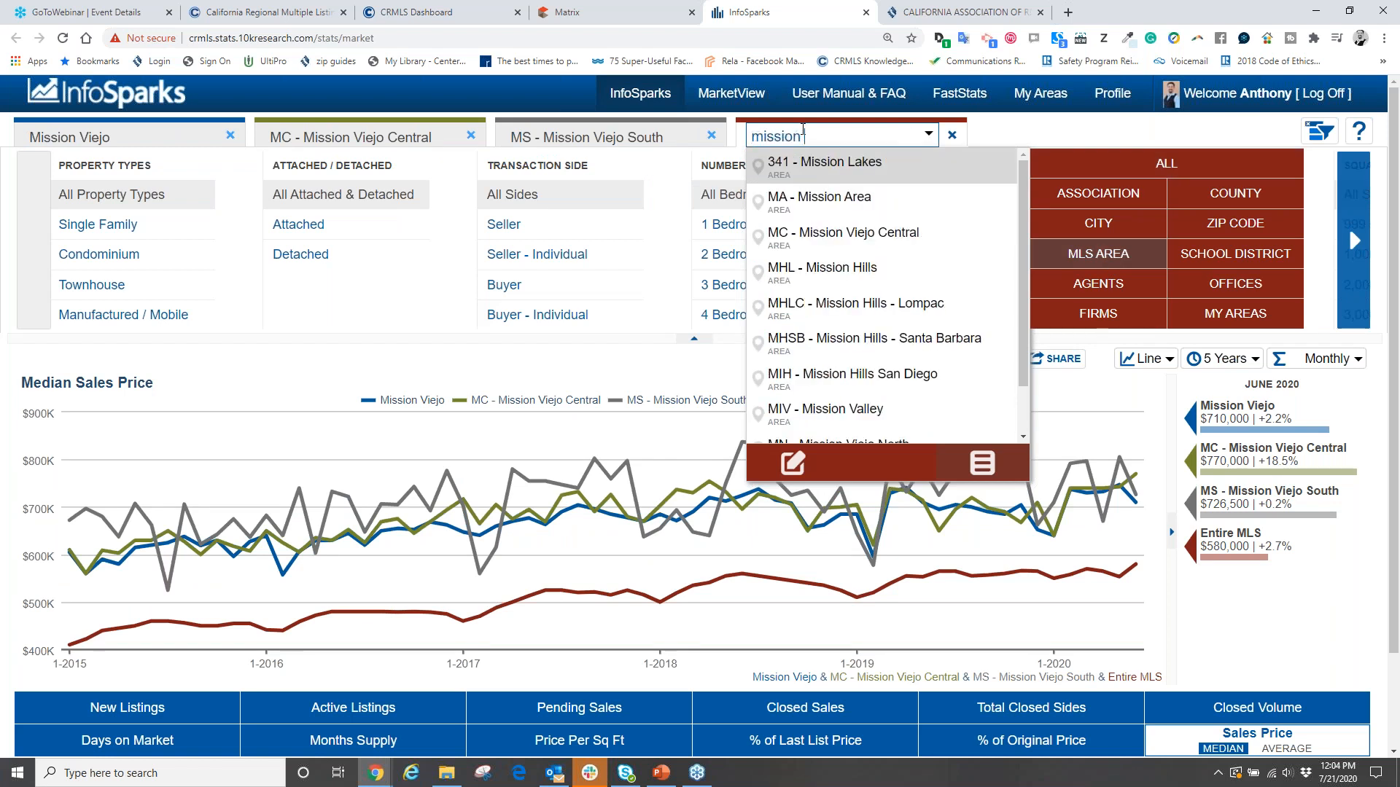
text( viejo)
click(844, 199)
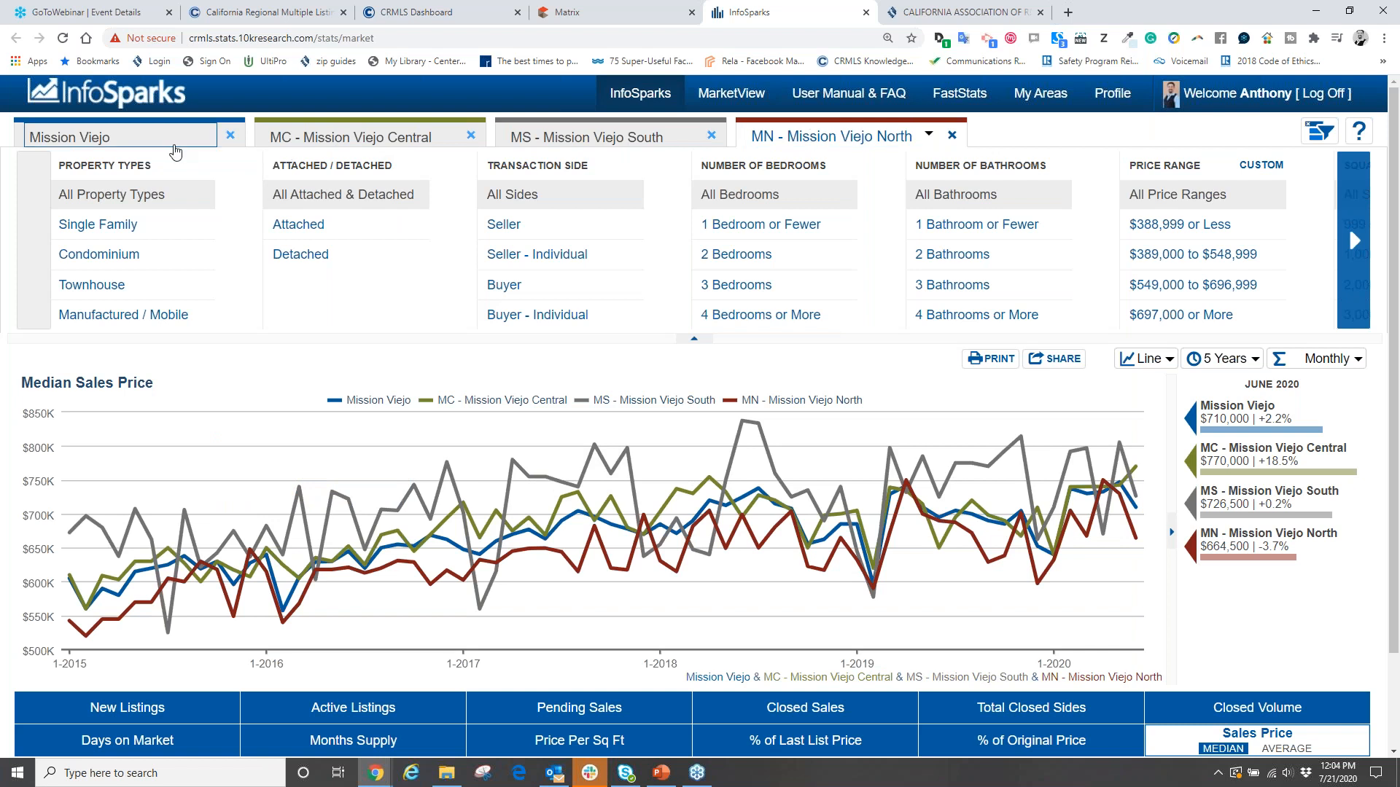
Step: Restrict to detached homes and remove the Mission Viejo North and South areas
click(300, 253)
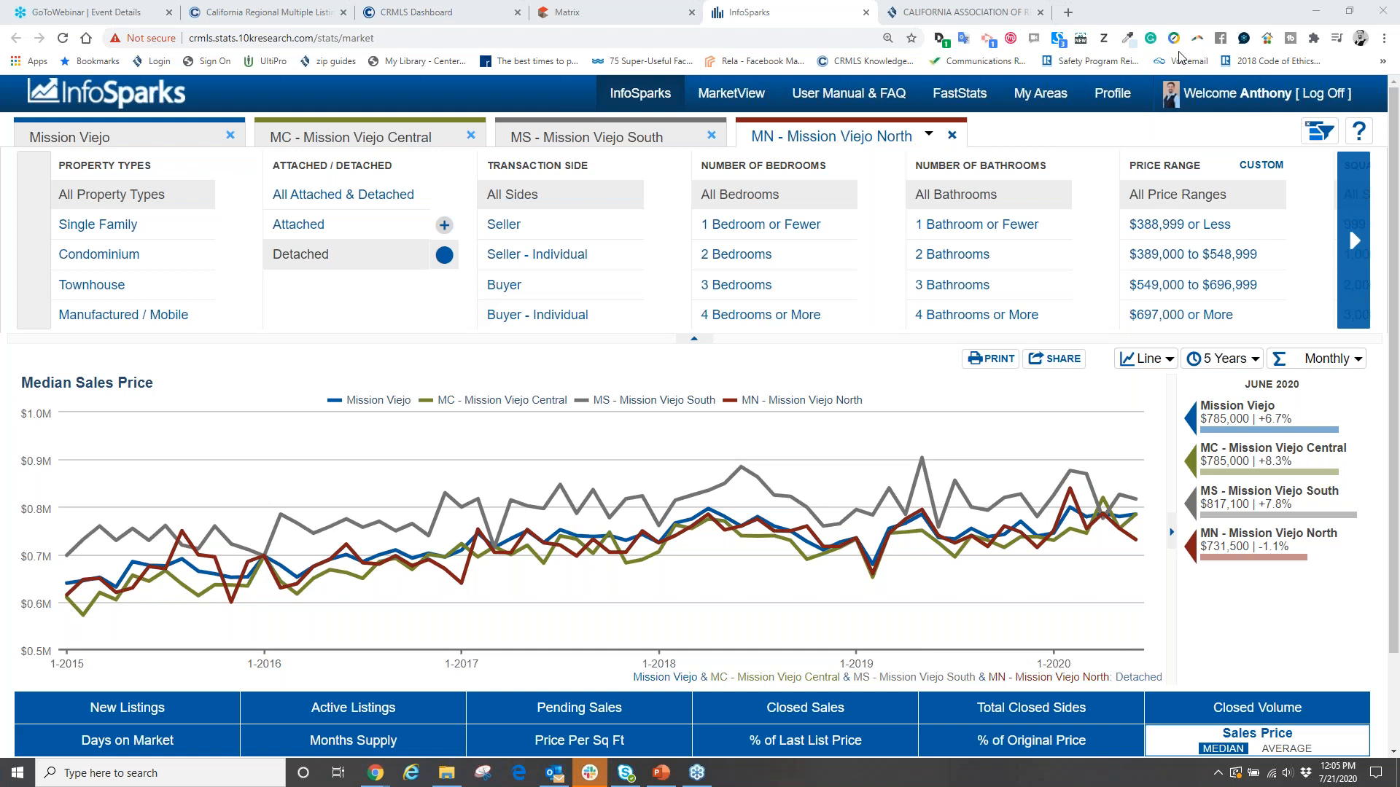
click(952, 135)
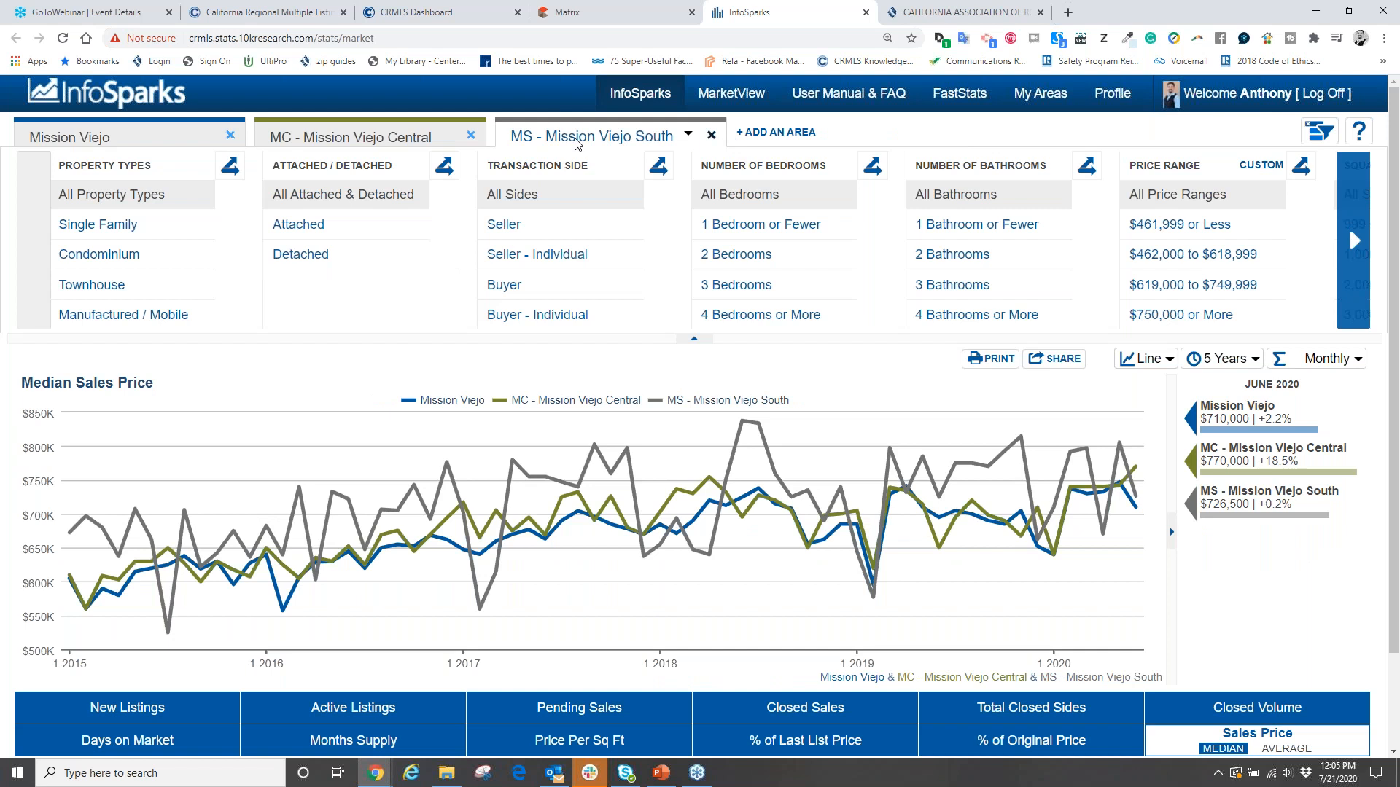
click(711, 135)
Step: Remove Mission Viejo Central so only Mission Viejo's detached median price remains
click(471, 137)
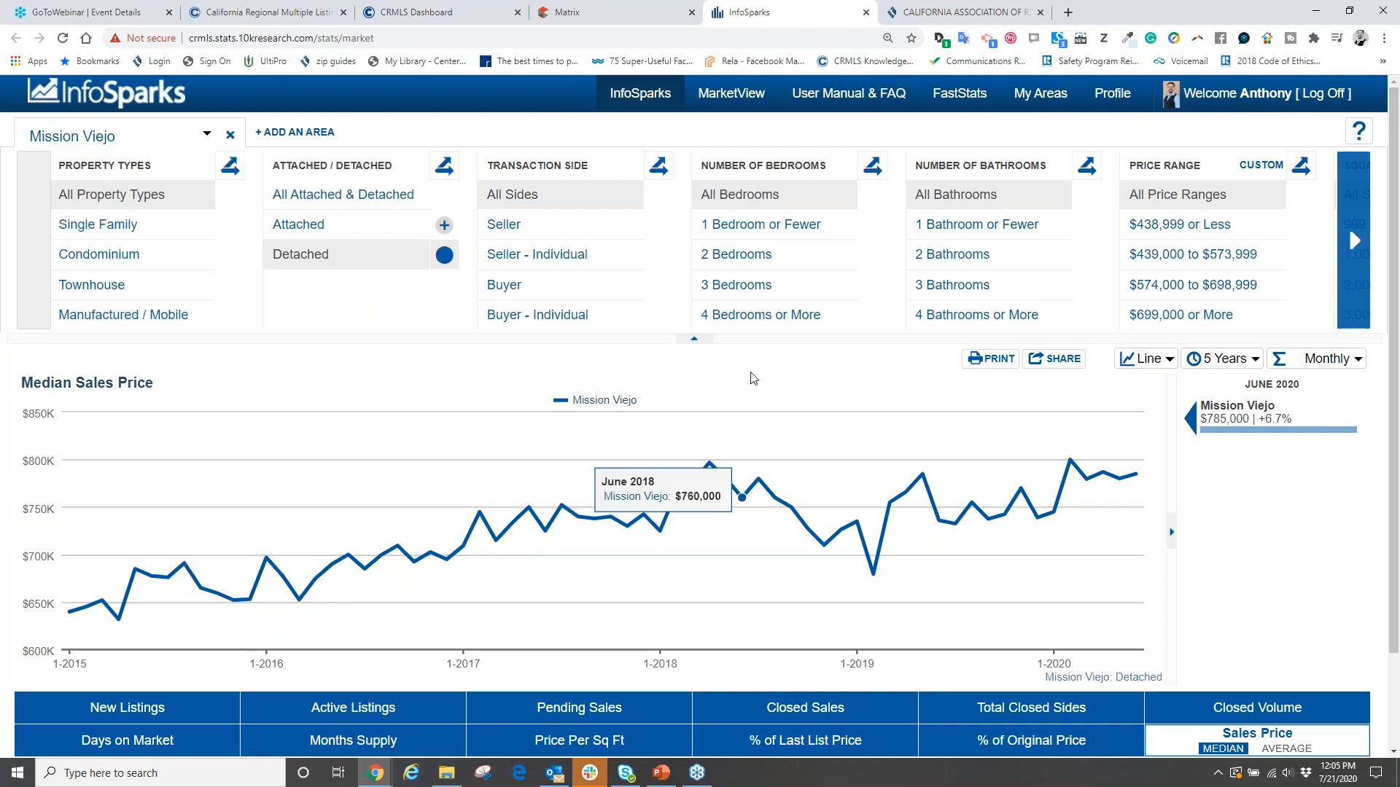
click(758, 255)
click(766, 318)
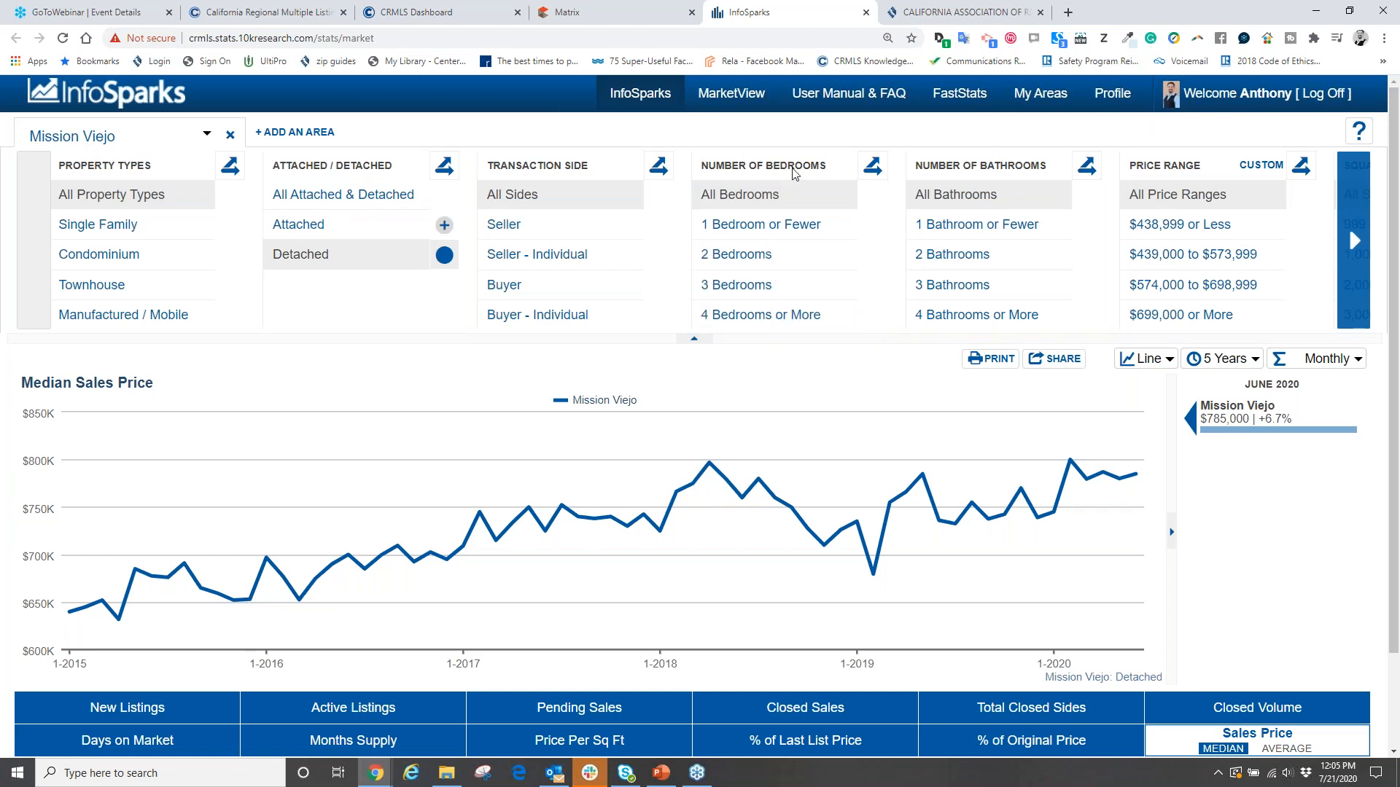
Step: Break the detached median price down by bedroom count, excluding 1 Bedroom or Fewer
click(873, 171)
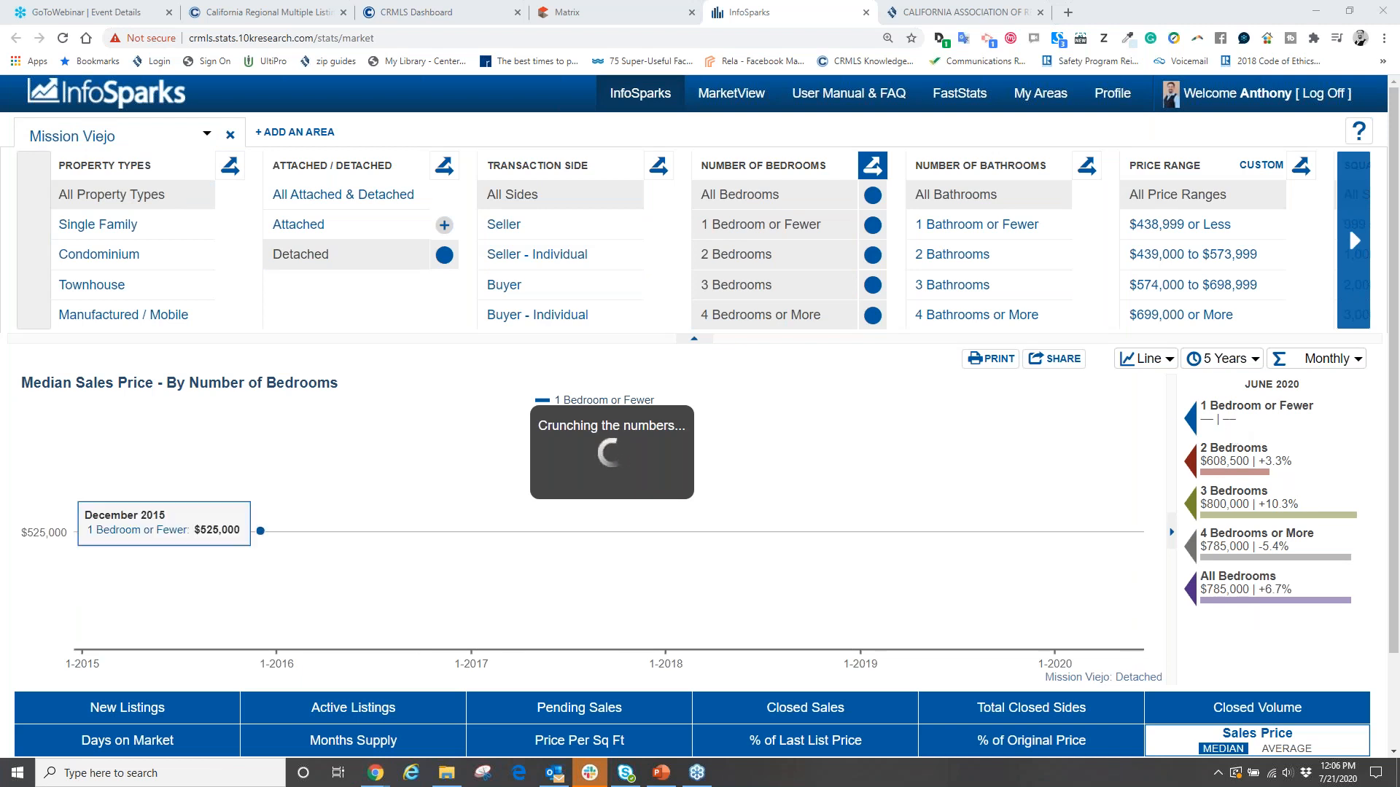
click(873, 224)
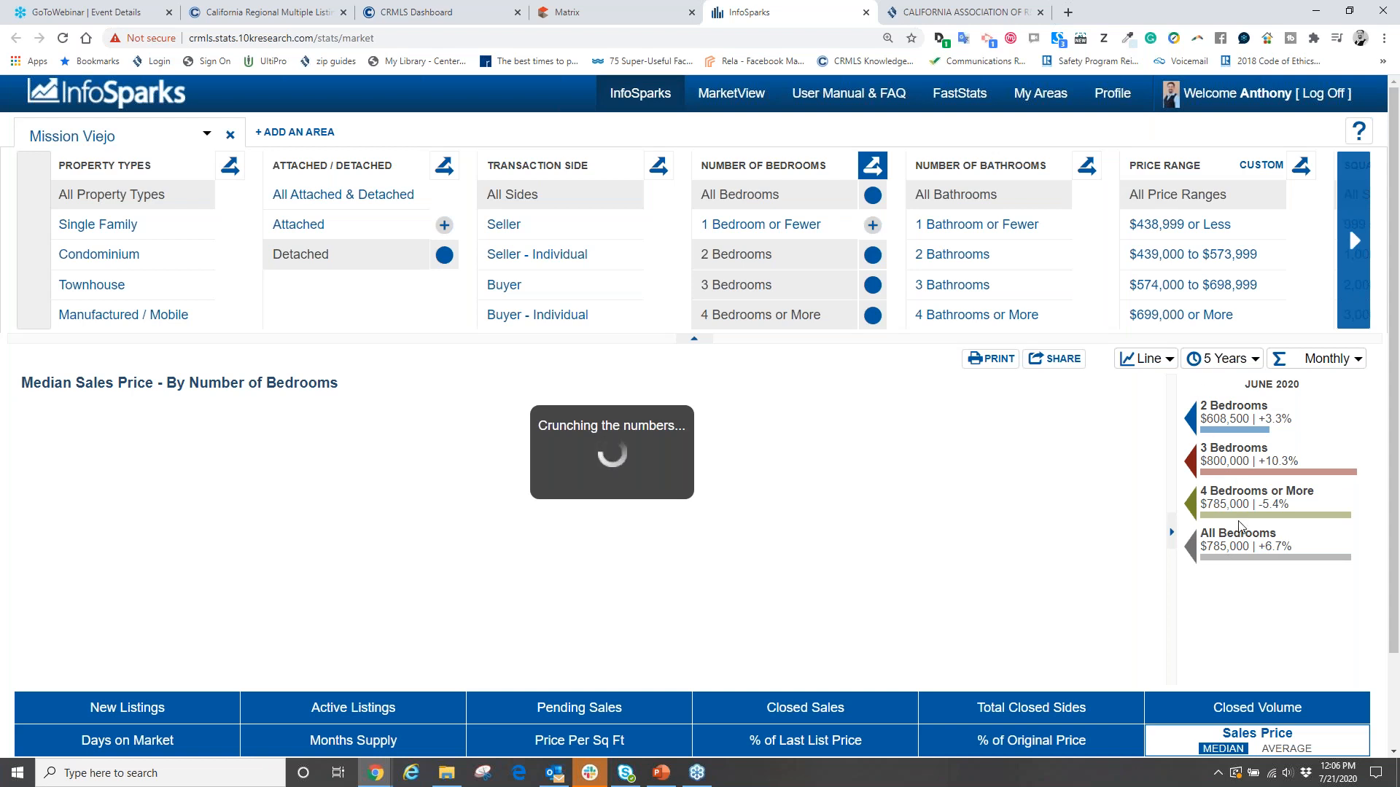
click(1383, 241)
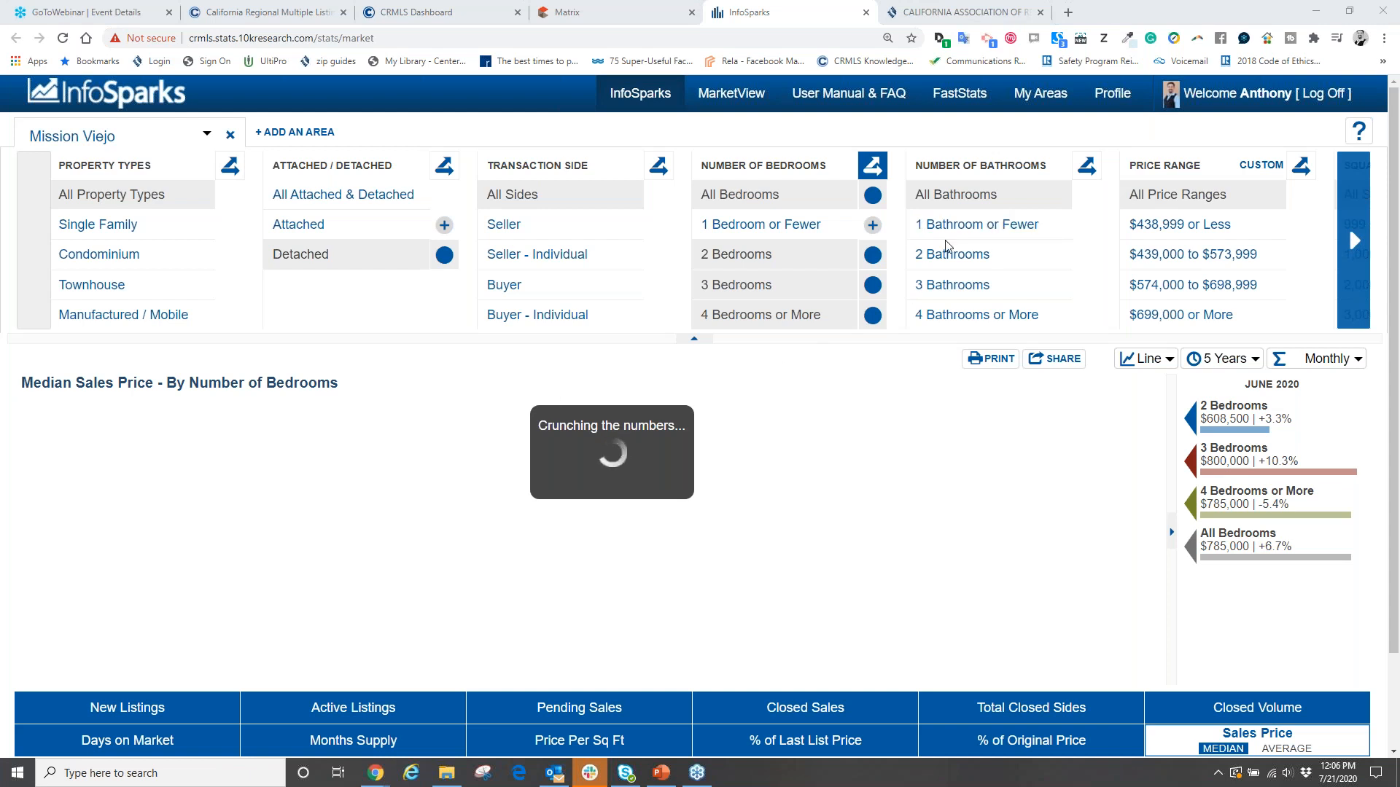
Step: Reselect Mission Viejo city as the area and set the area list type to ALL
click(132, 135)
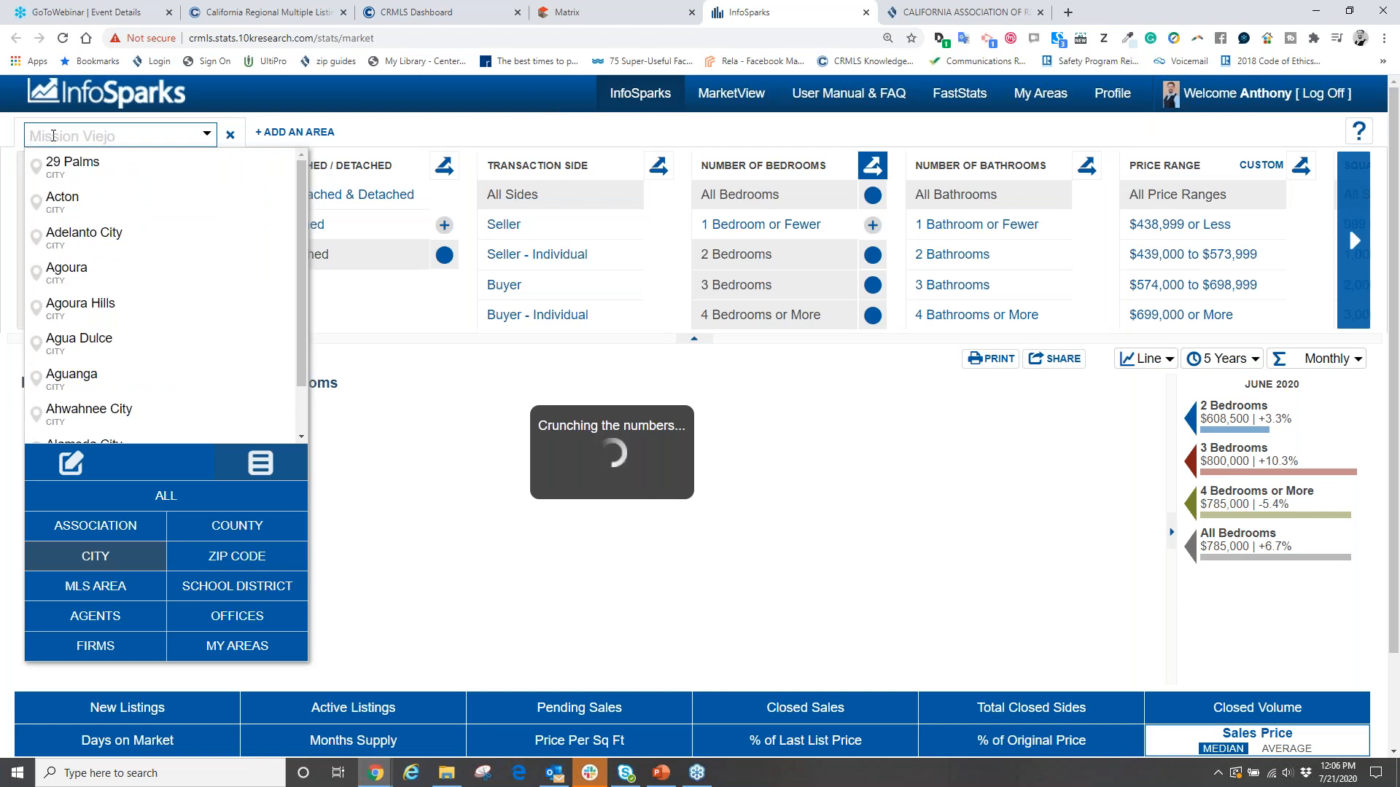
text(missw)
key(BackSpace)
text(ion viejo)
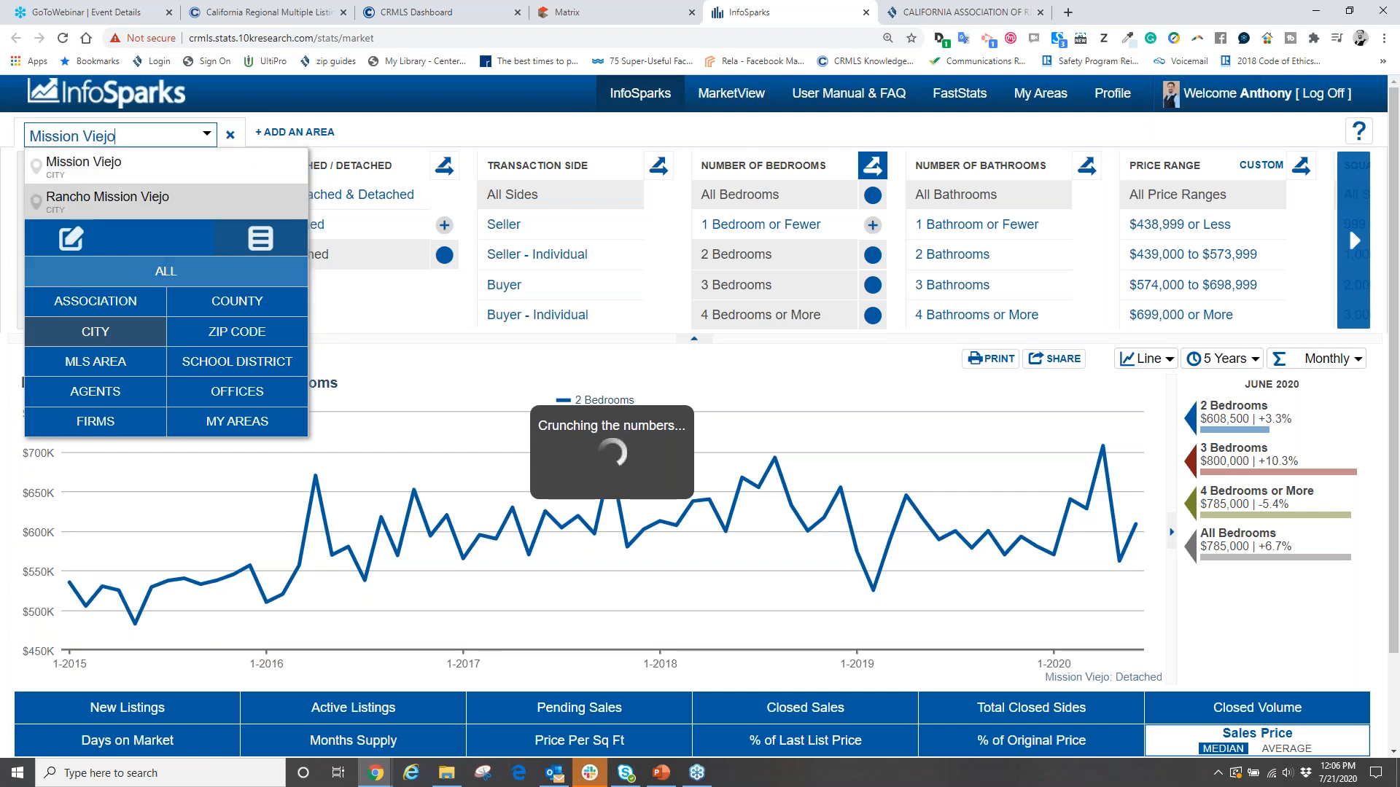
click(76, 174)
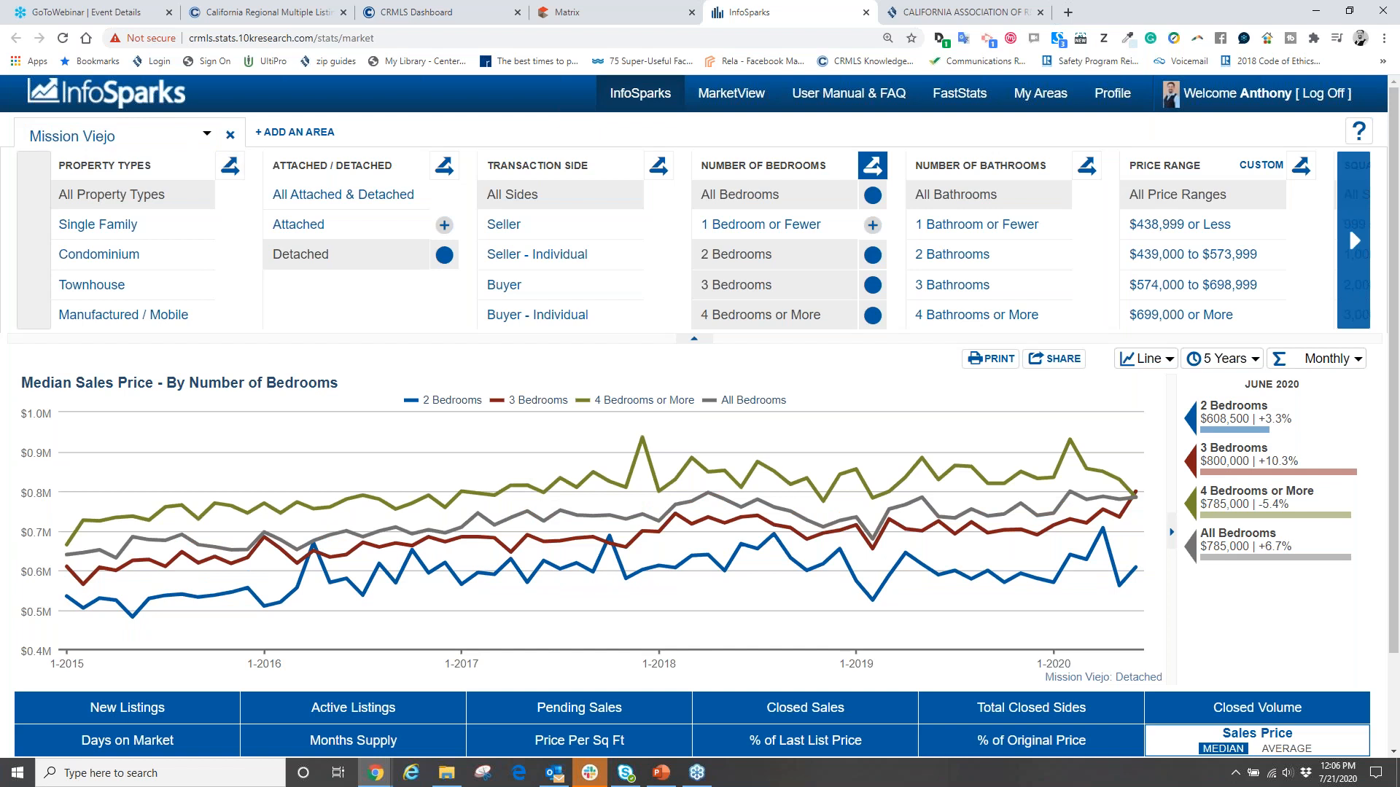
click(145, 135)
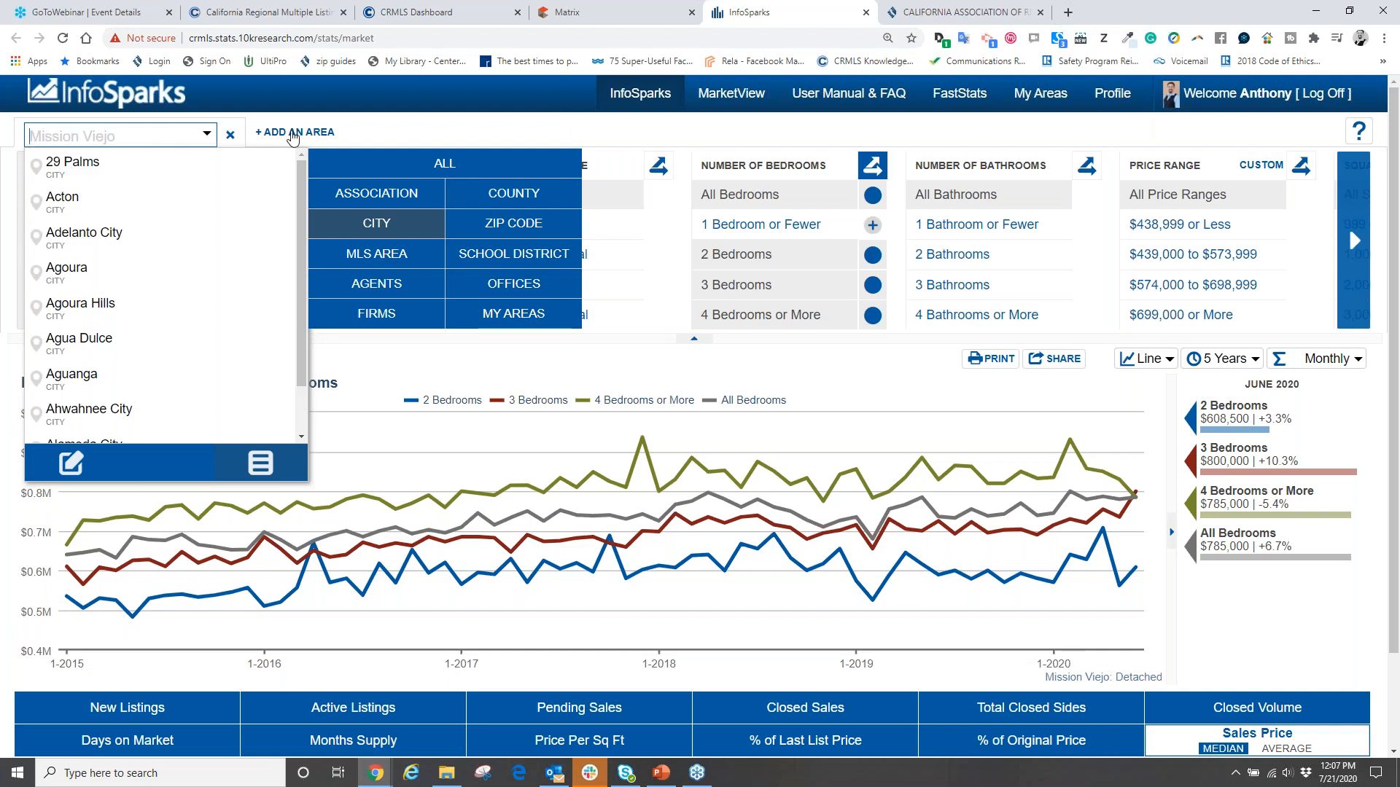
click(420, 130)
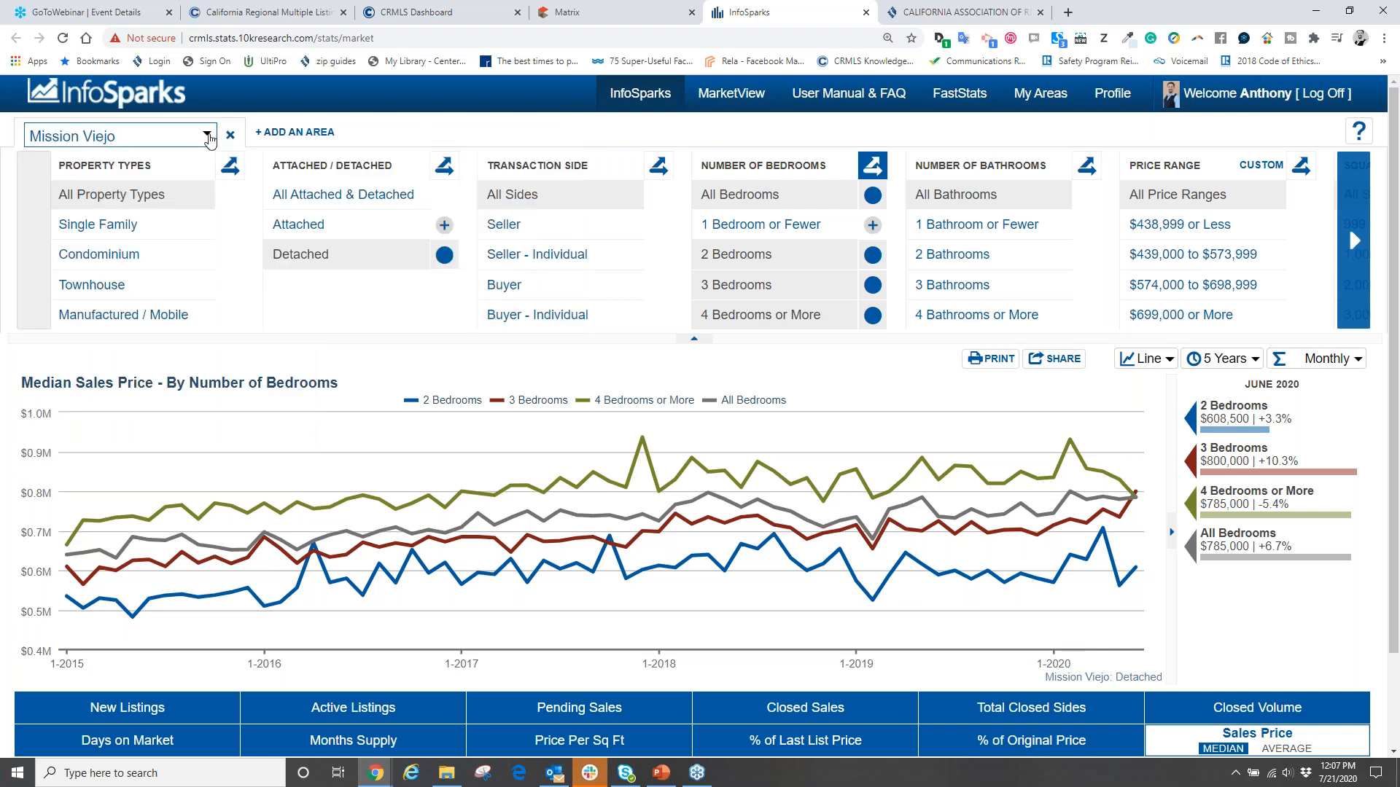
click(208, 136)
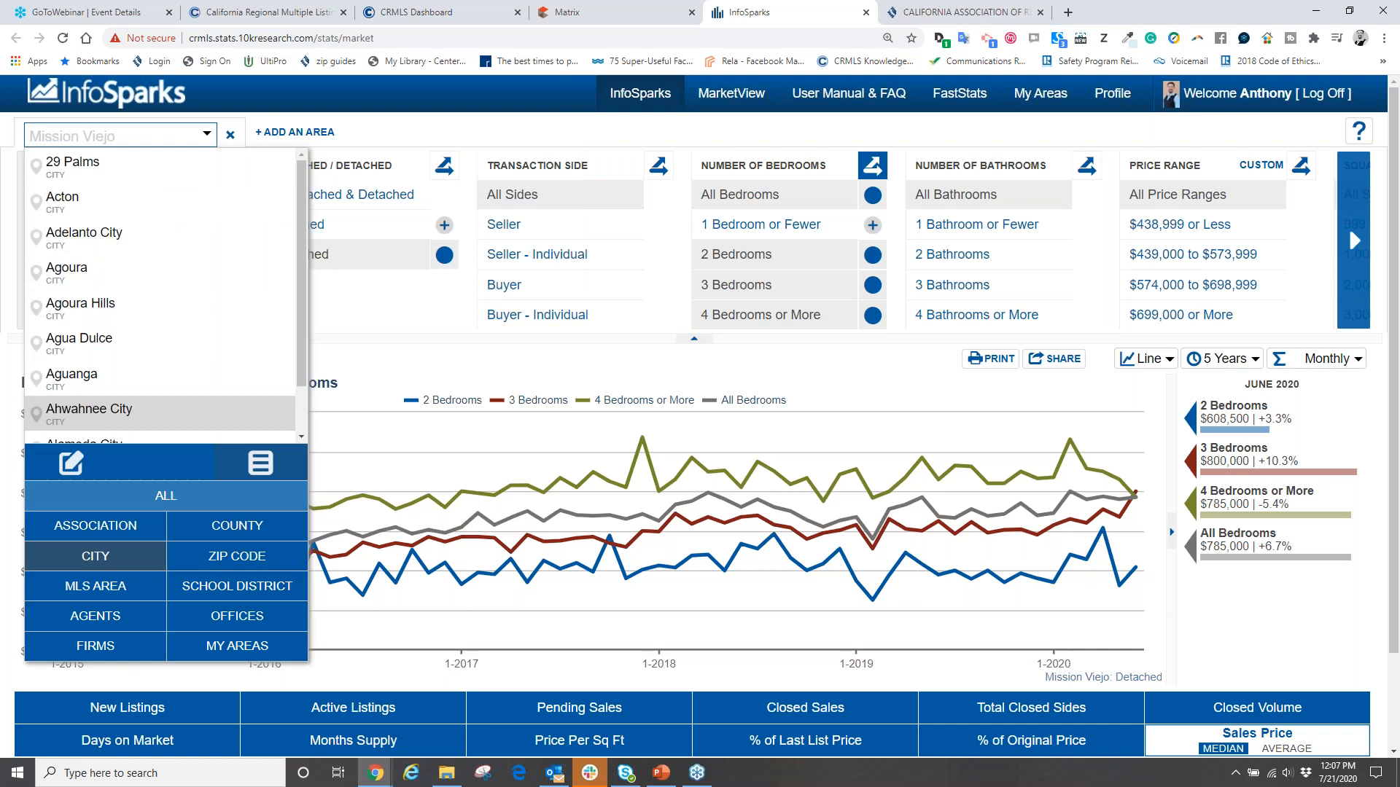
click(198, 501)
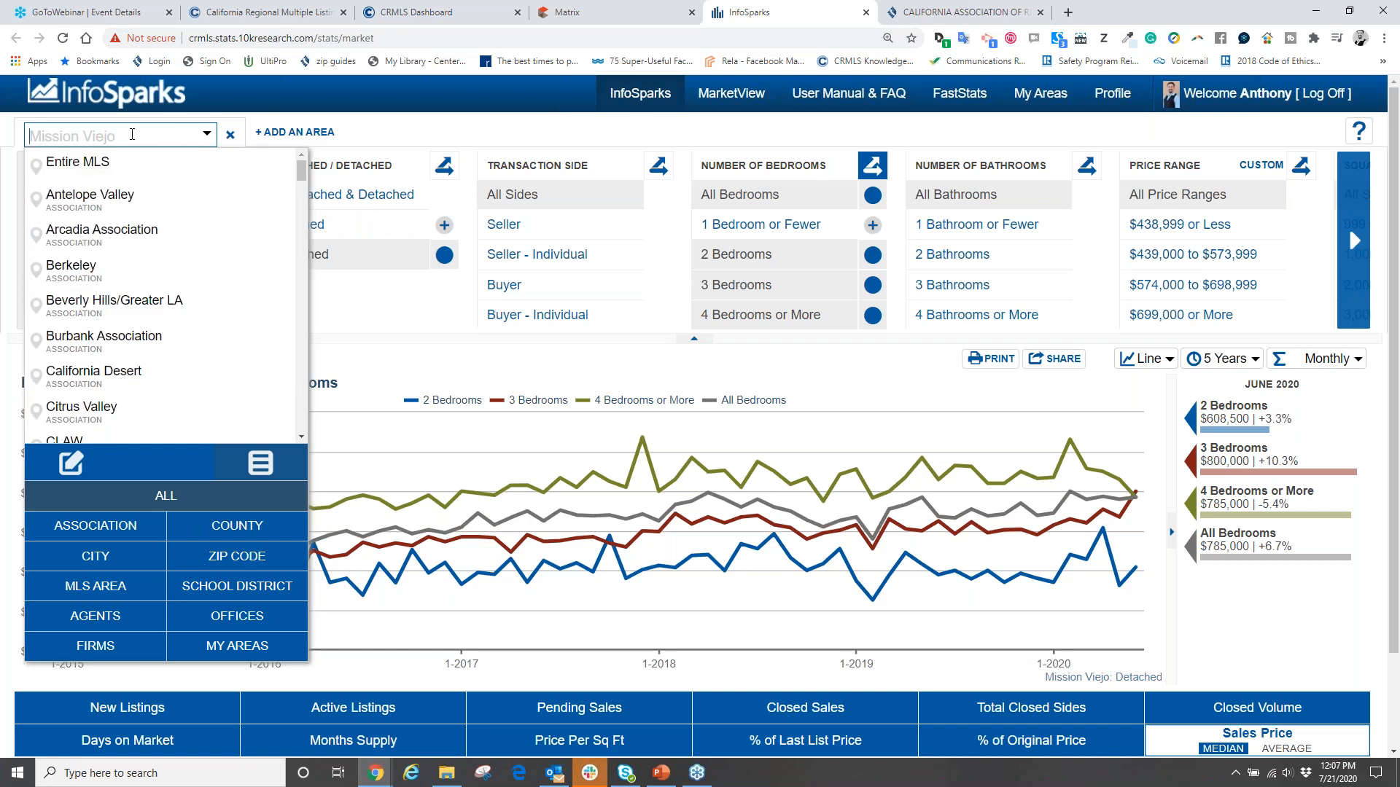
click(45, 163)
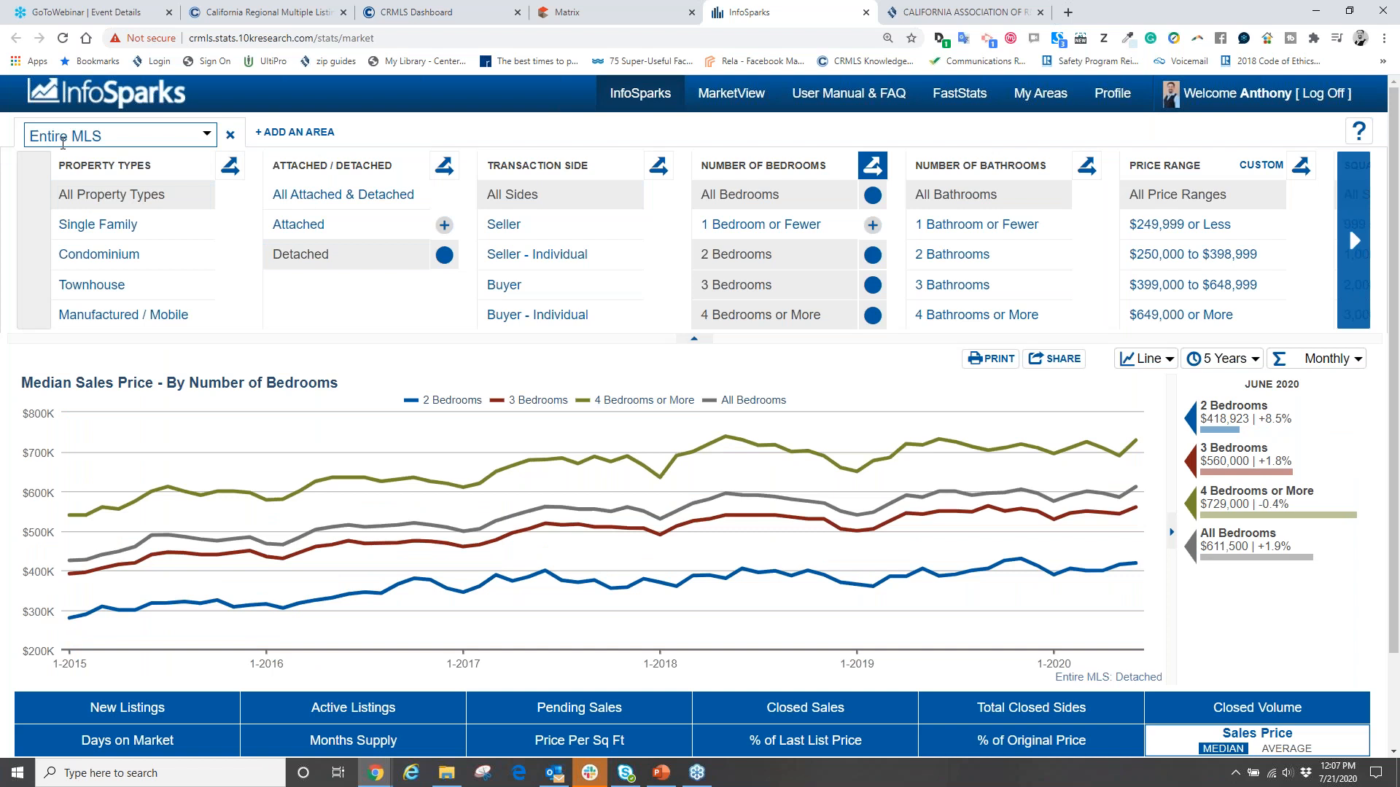
click(208, 136)
click(357, 227)
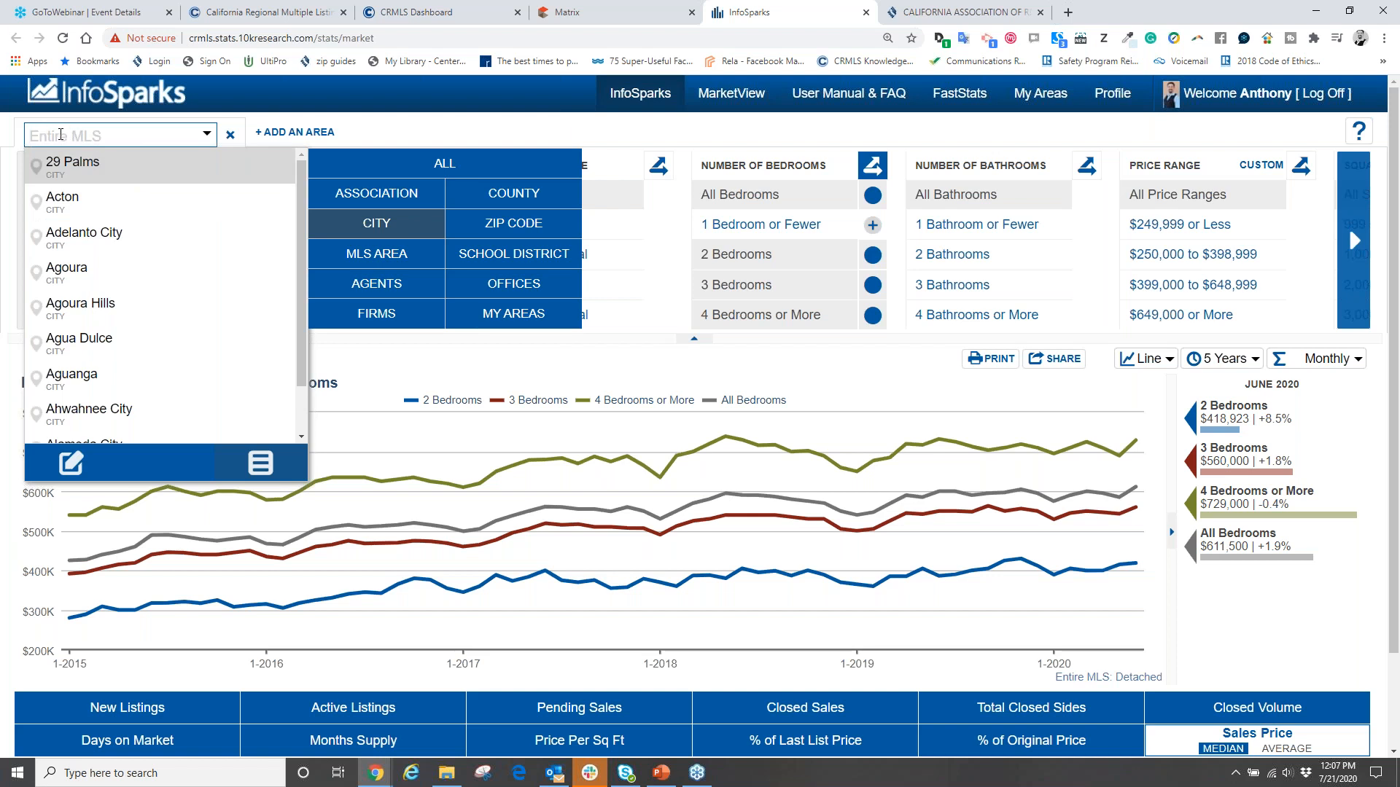
text(Mission Viejo)
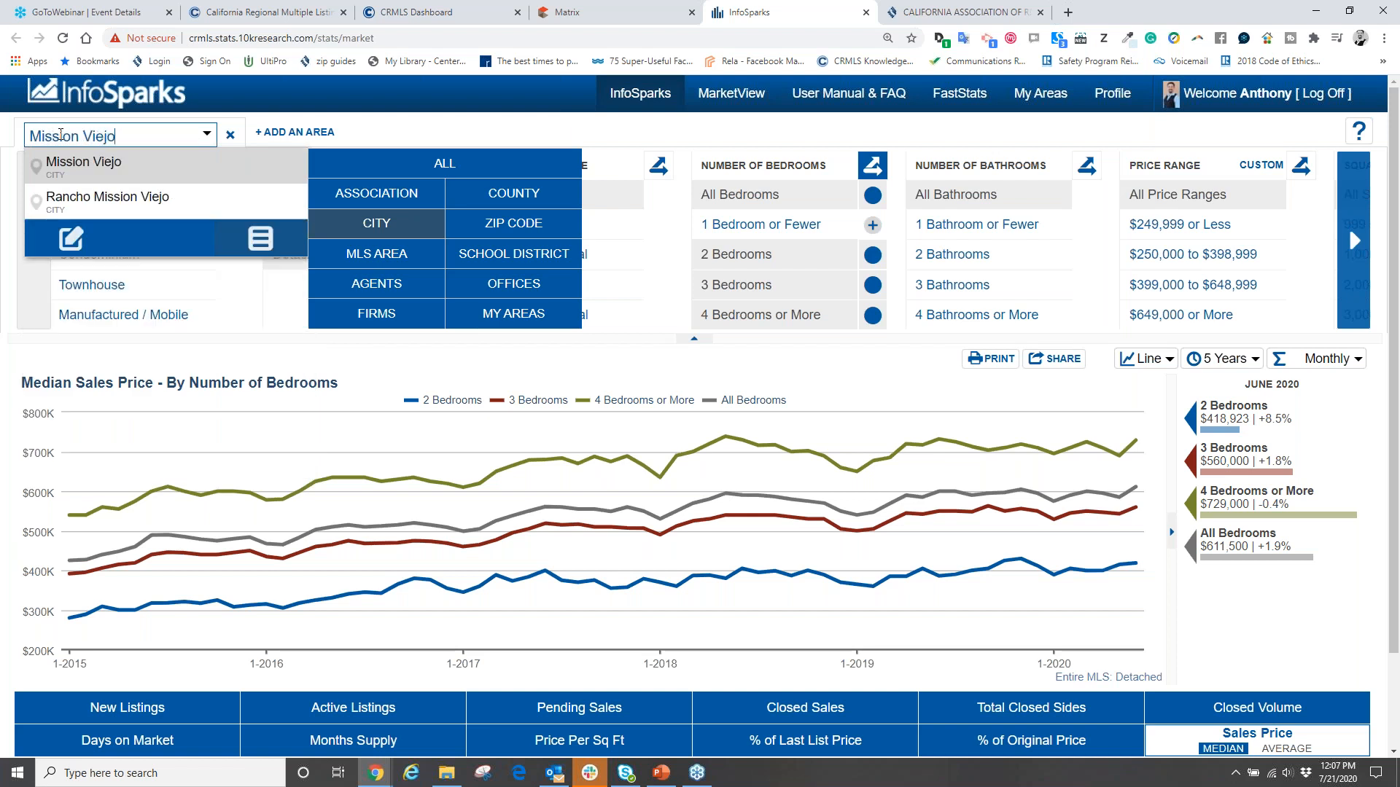
click(91, 171)
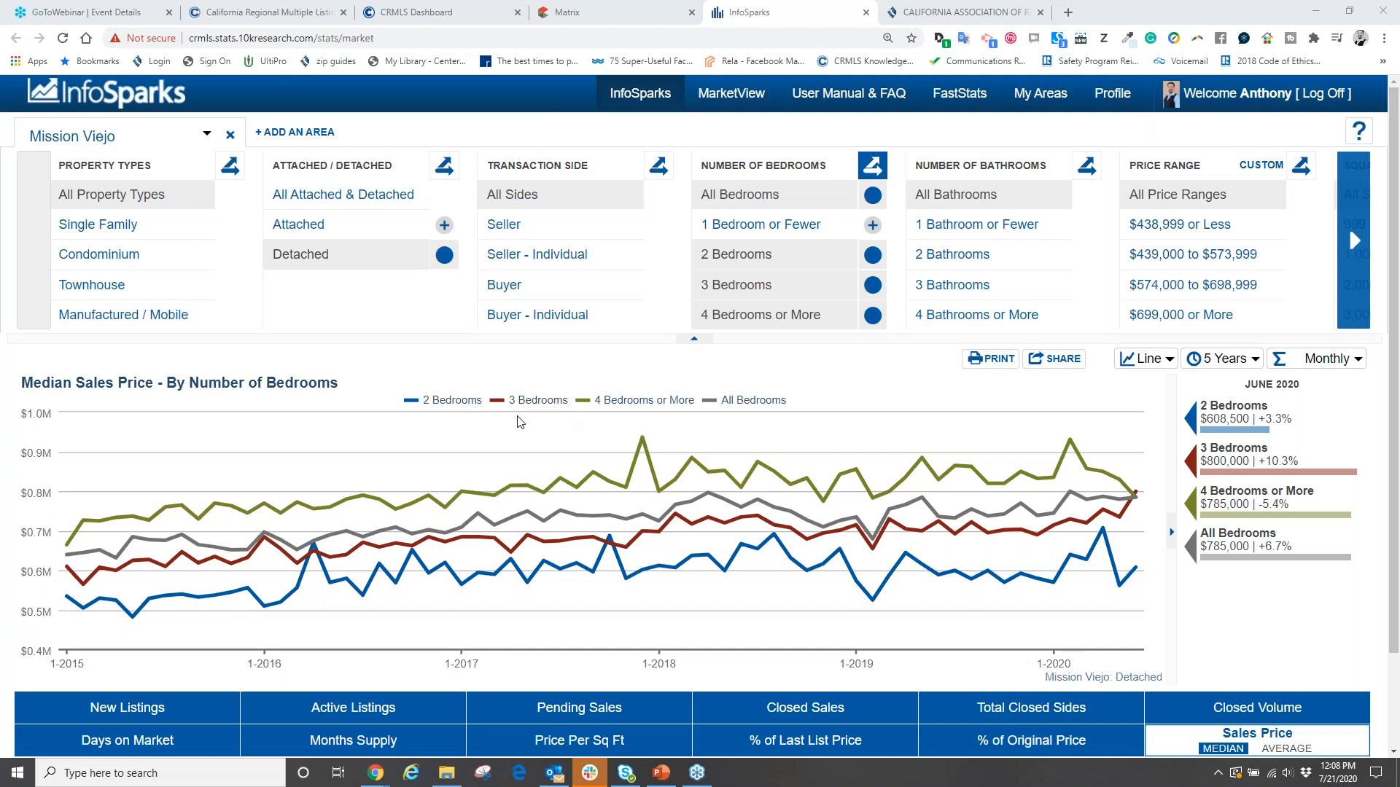
Step: Turn off the bedroom comparison and chart Laguna Niguel detached 3-bedroom homes
click(924, 237)
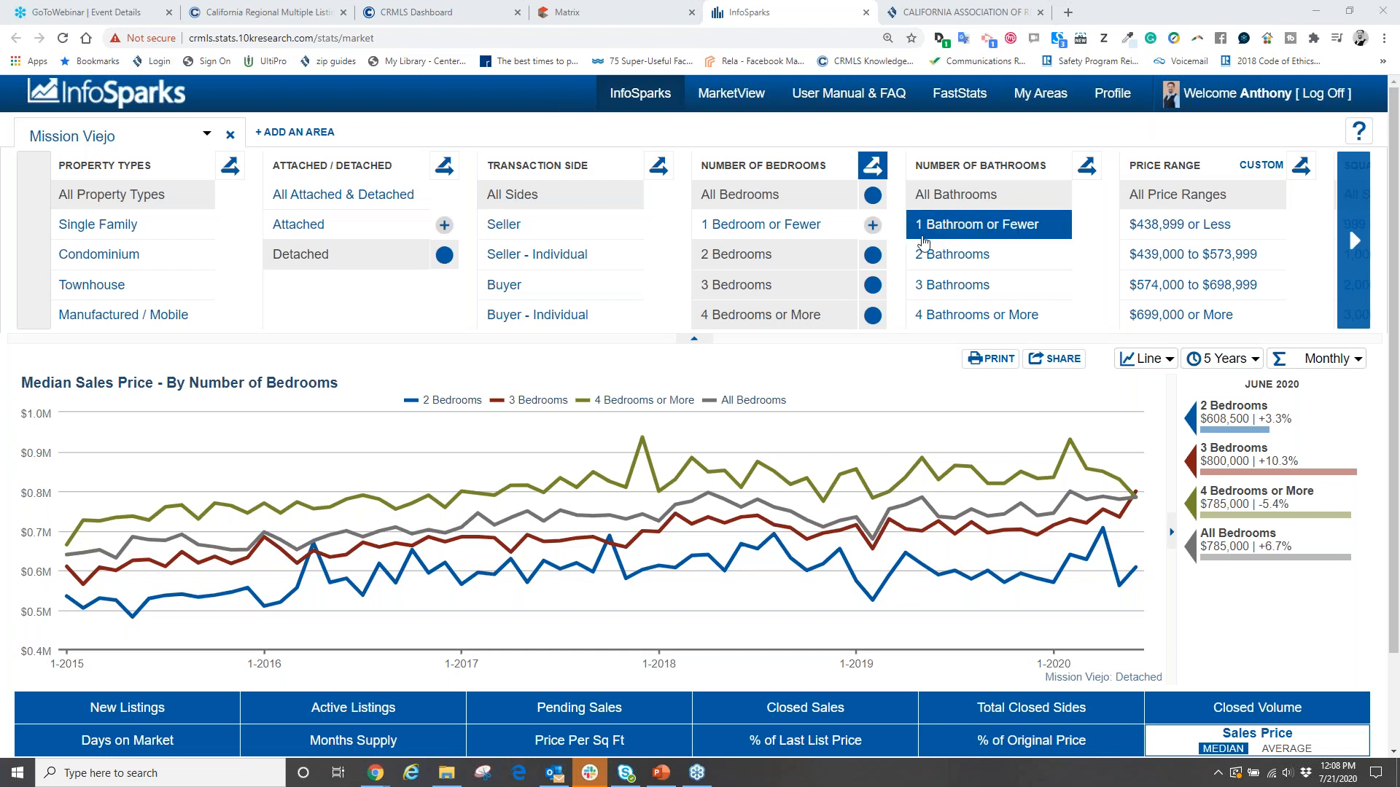
click(872, 167)
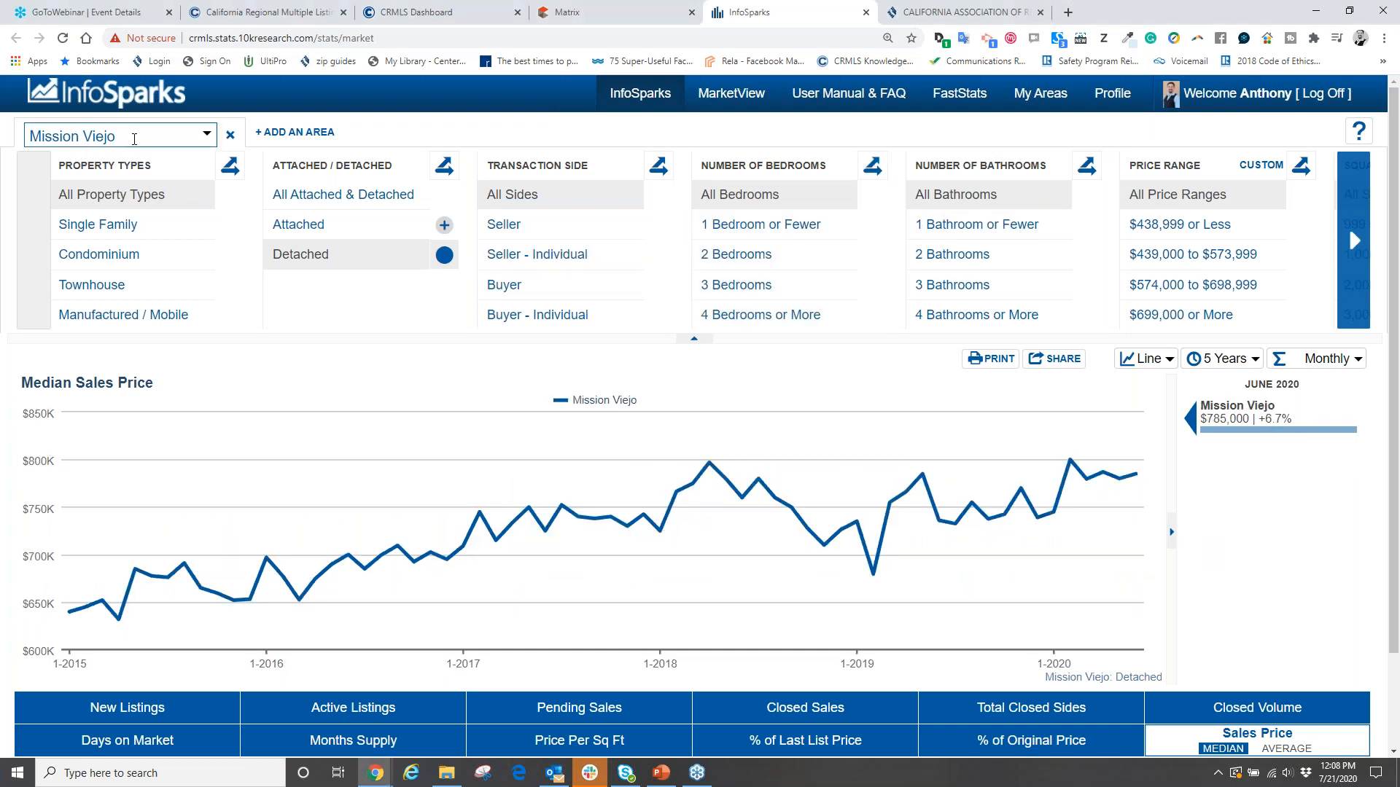
click(115, 137)
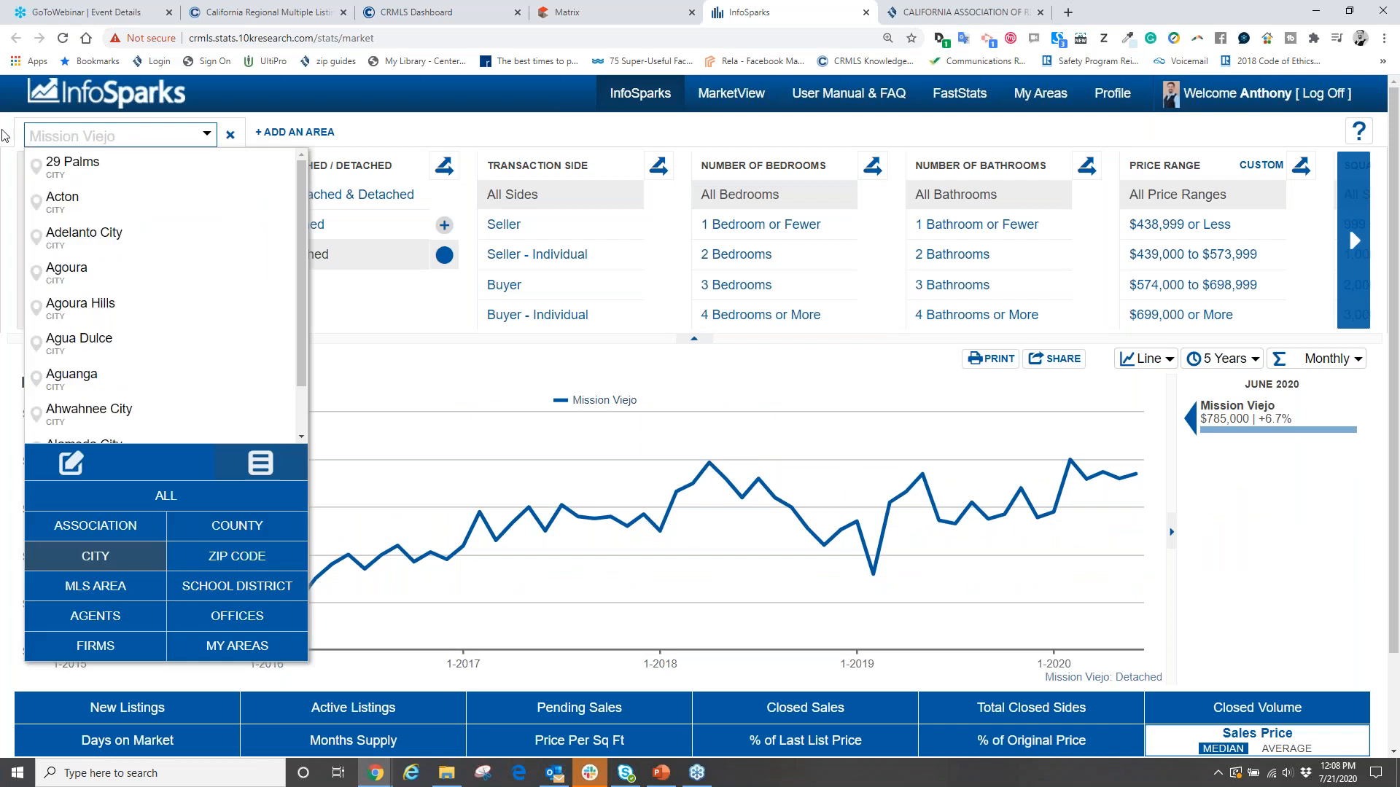
text(Laguna)
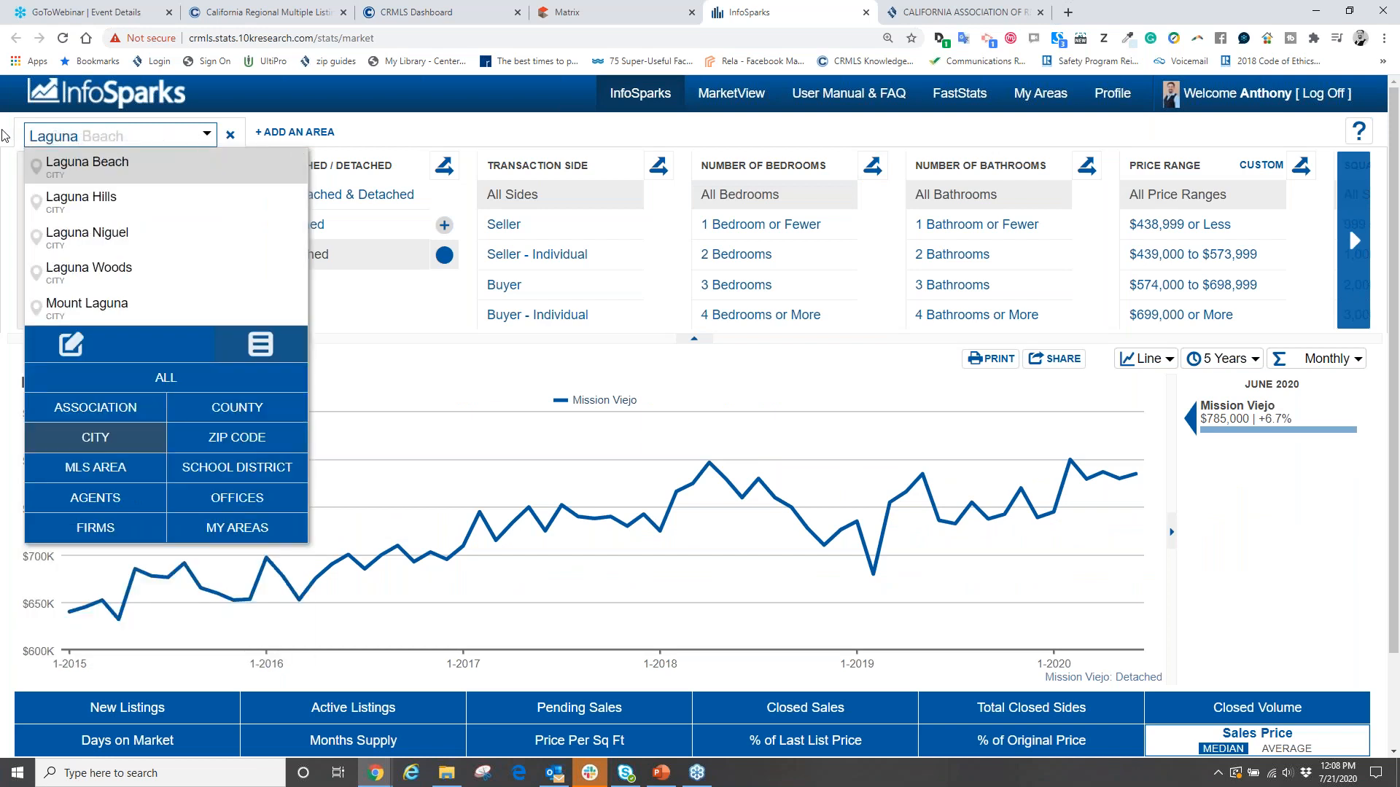
text( biguel)
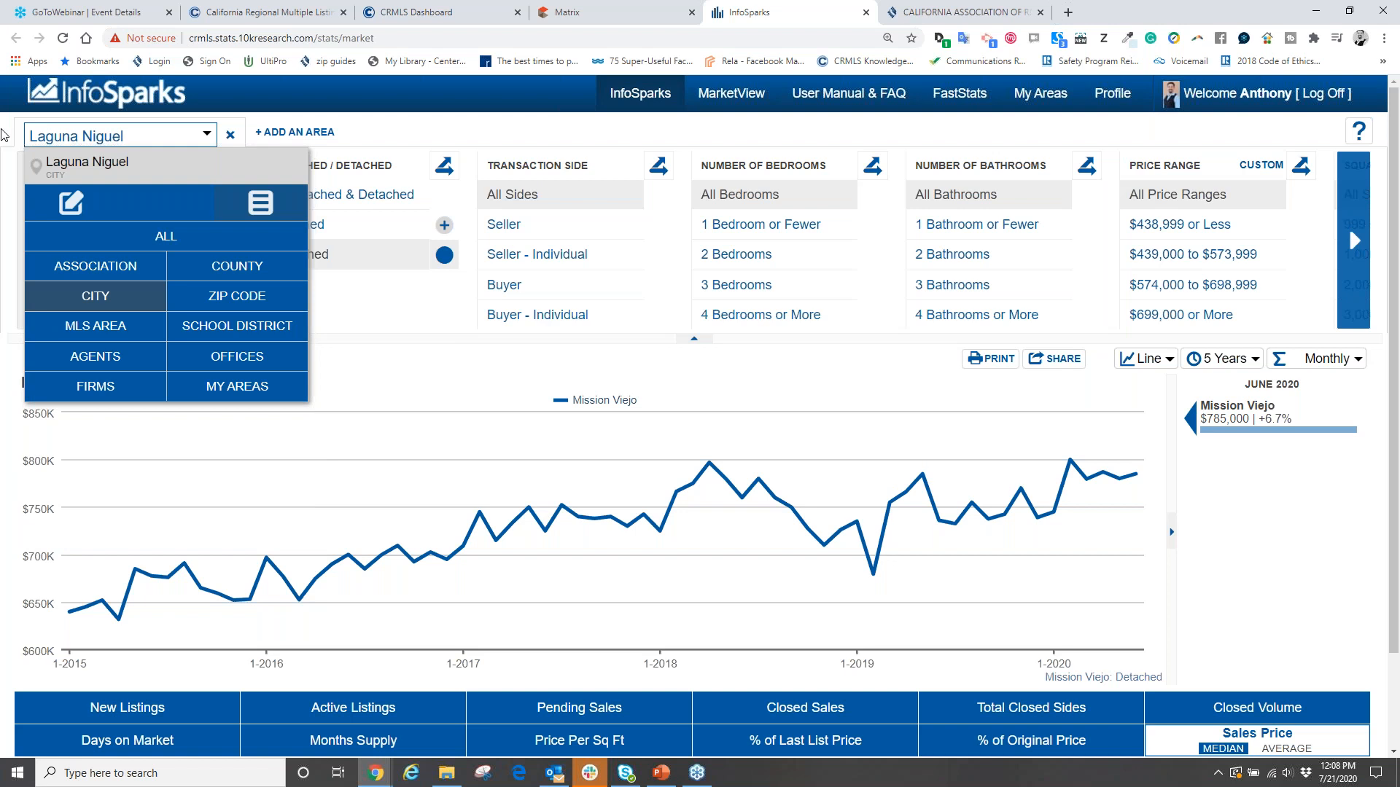
click(103, 167)
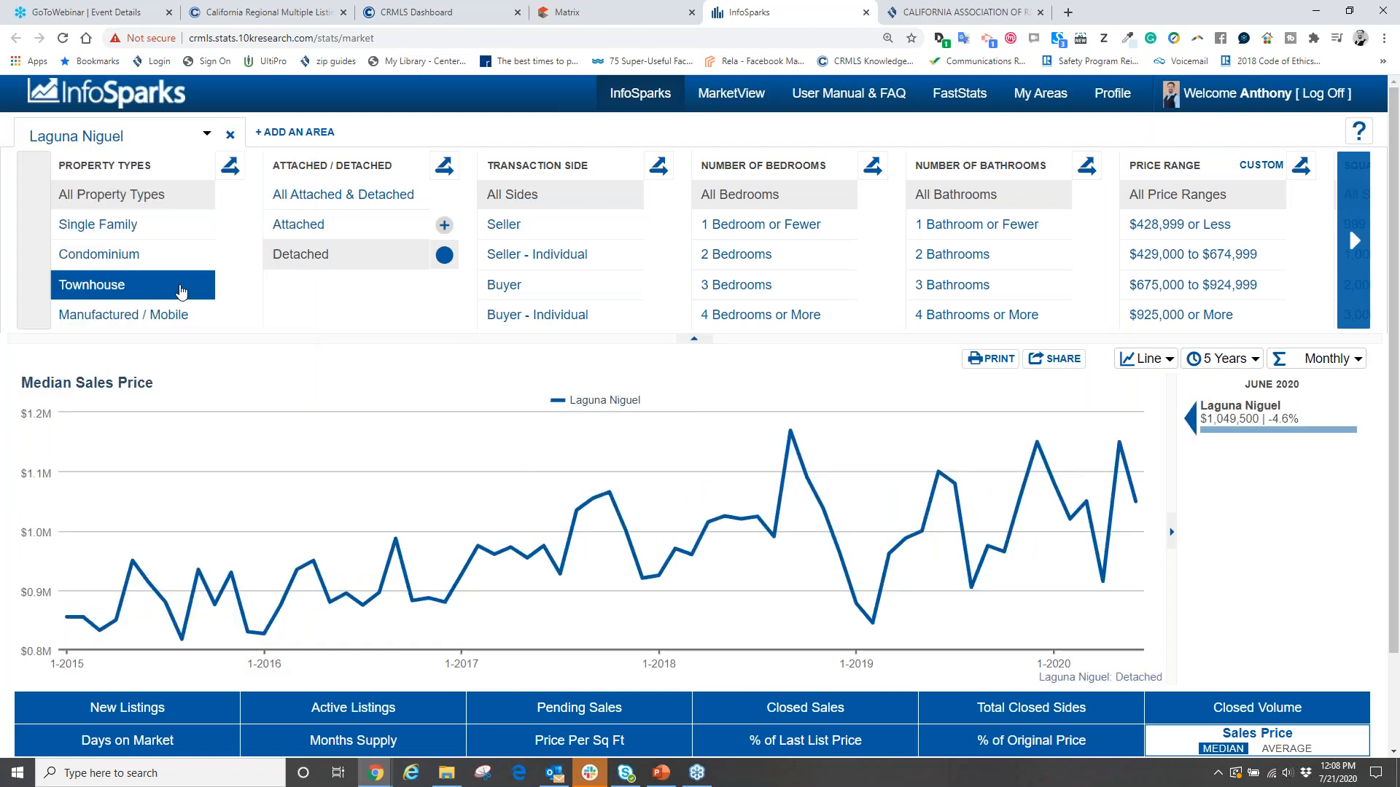
click(752, 288)
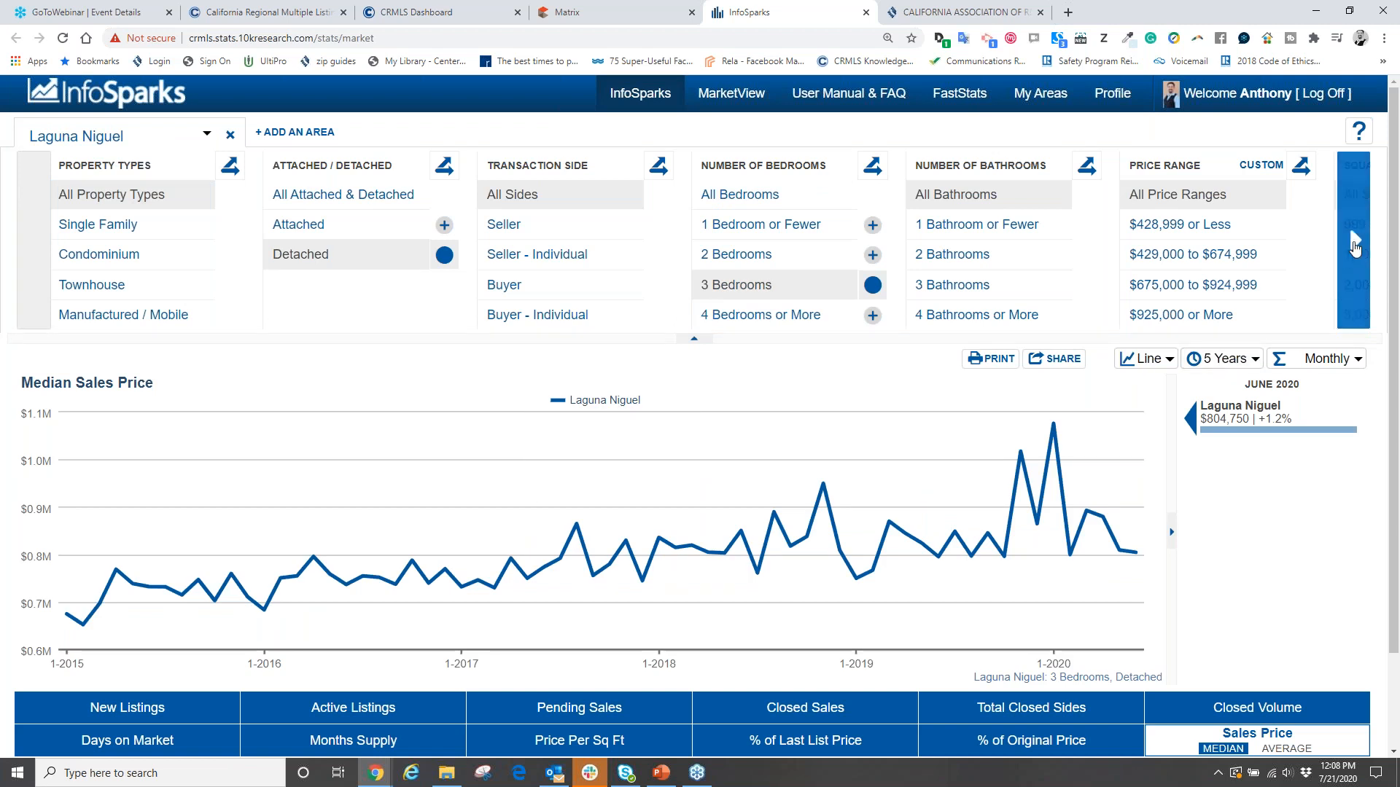
Step: Filter the 3-bedroom detached chart to 3,000 sq ft or More, trying and then removing 3 Bathrooms
click(1355, 242)
click(1355, 242)
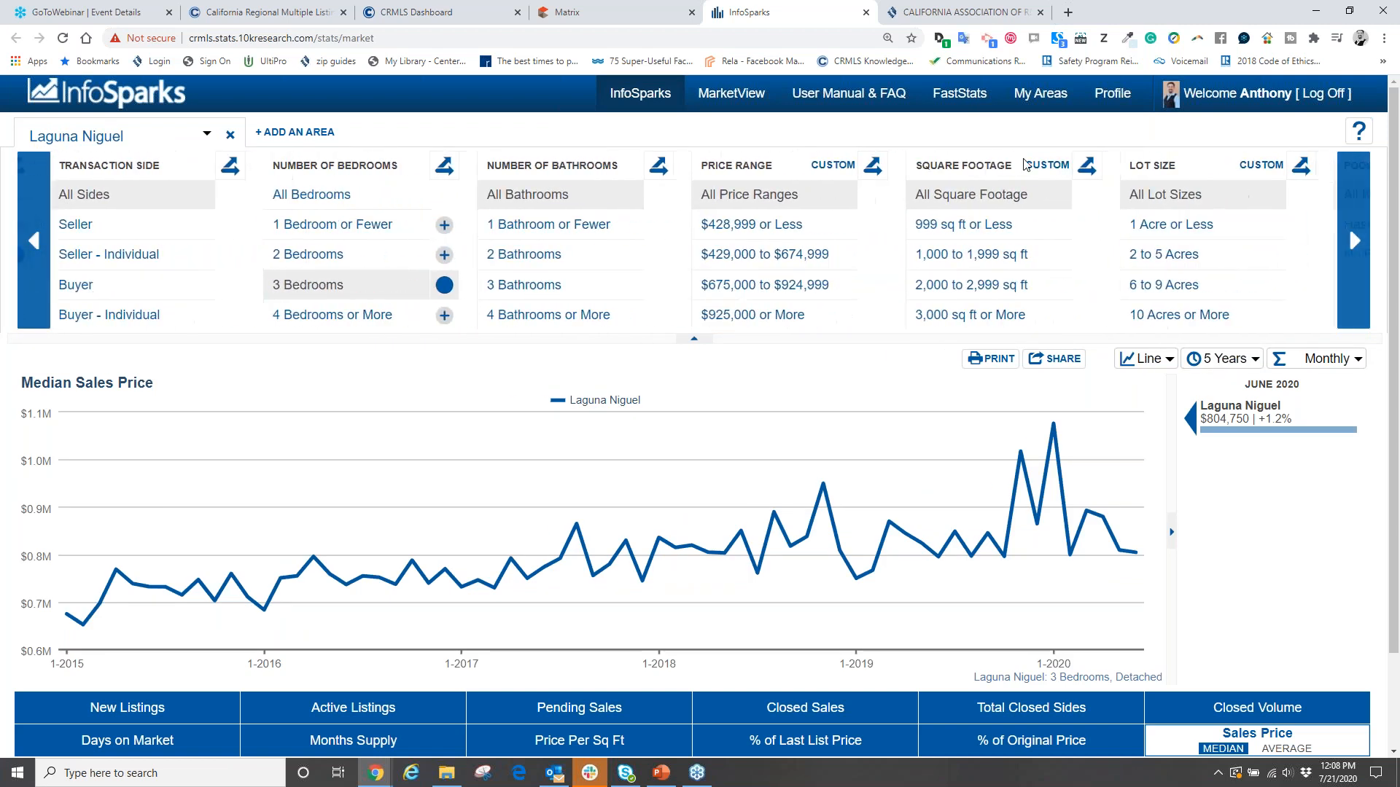
click(947, 320)
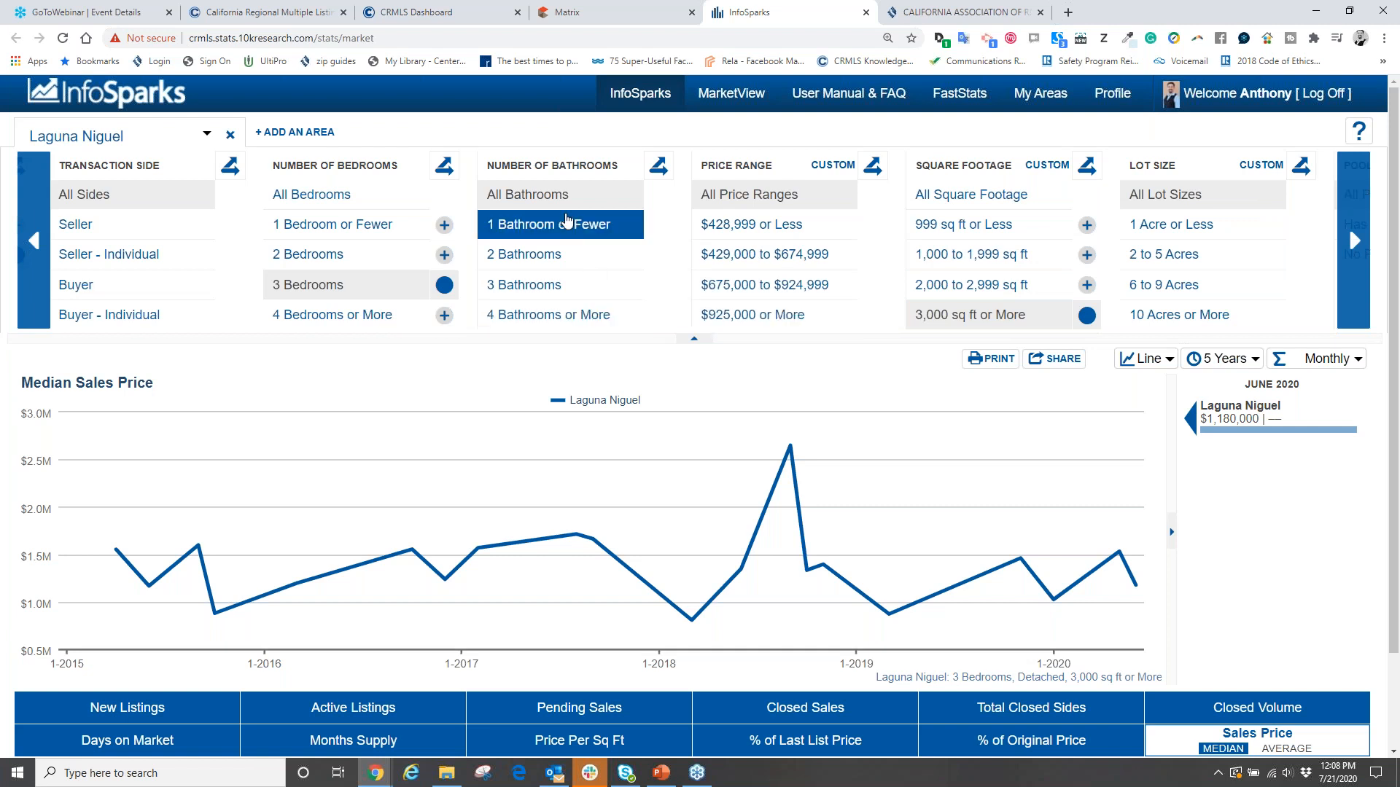
click(536, 286)
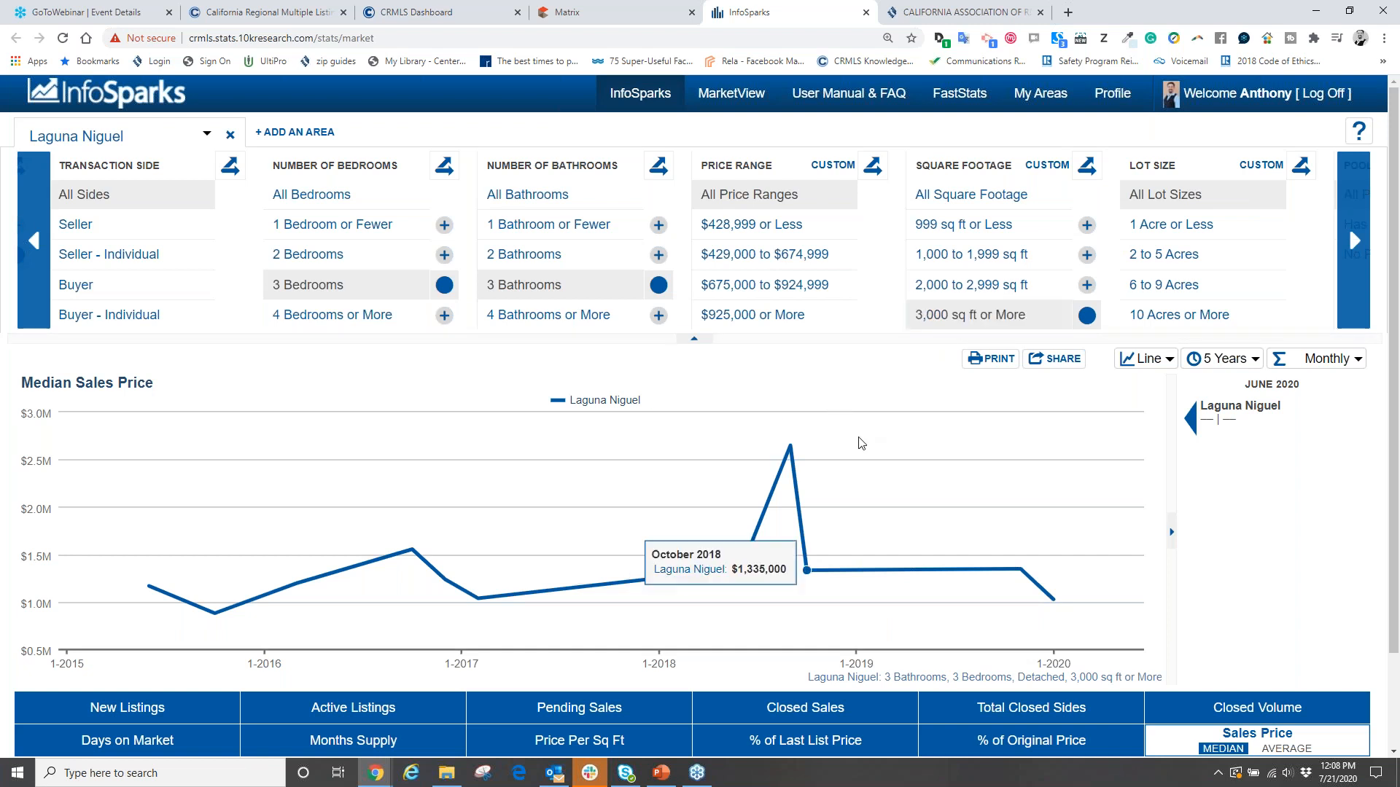
click(660, 286)
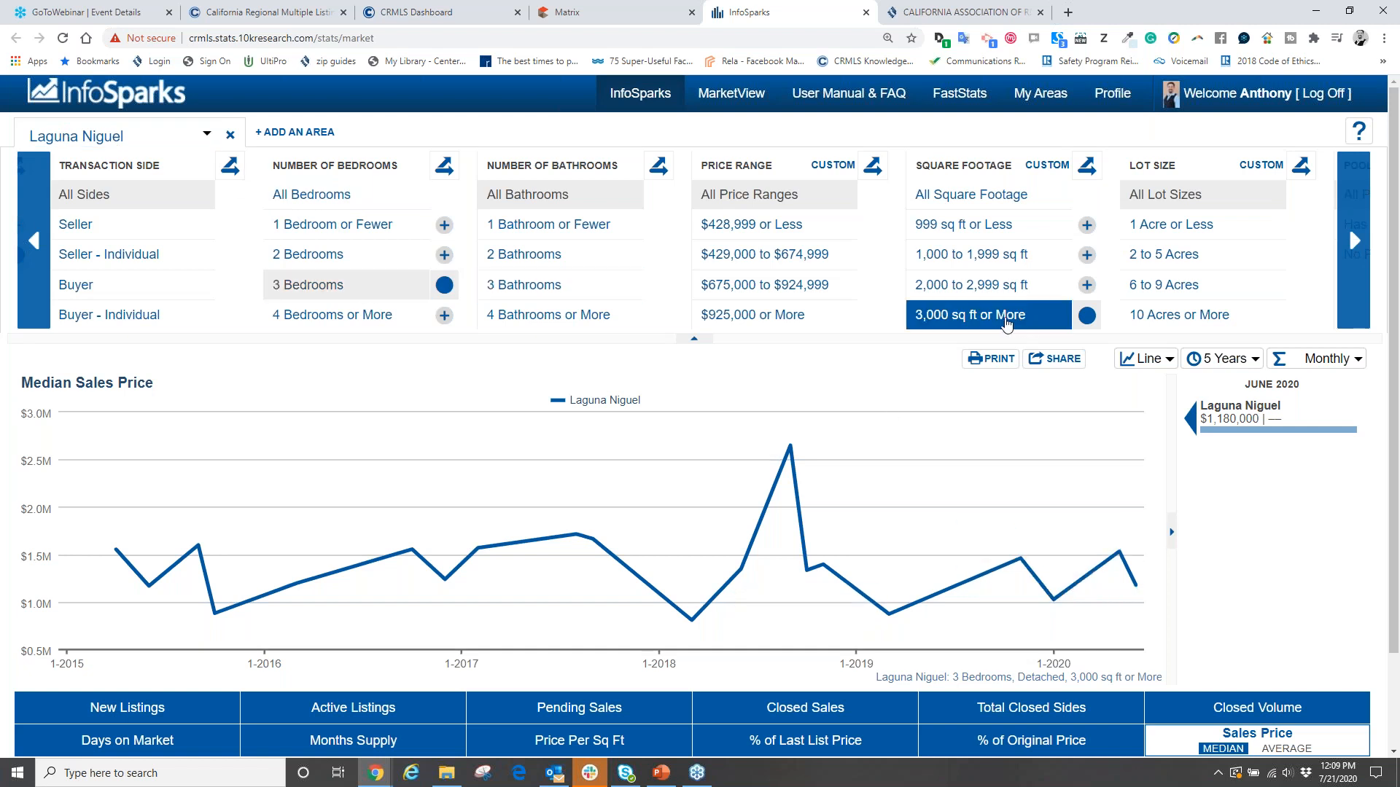
Step: Replace the 3,000+ sq ft filter with a square-footage comparison, excluding the 999 sq ft or Less series
click(1086, 315)
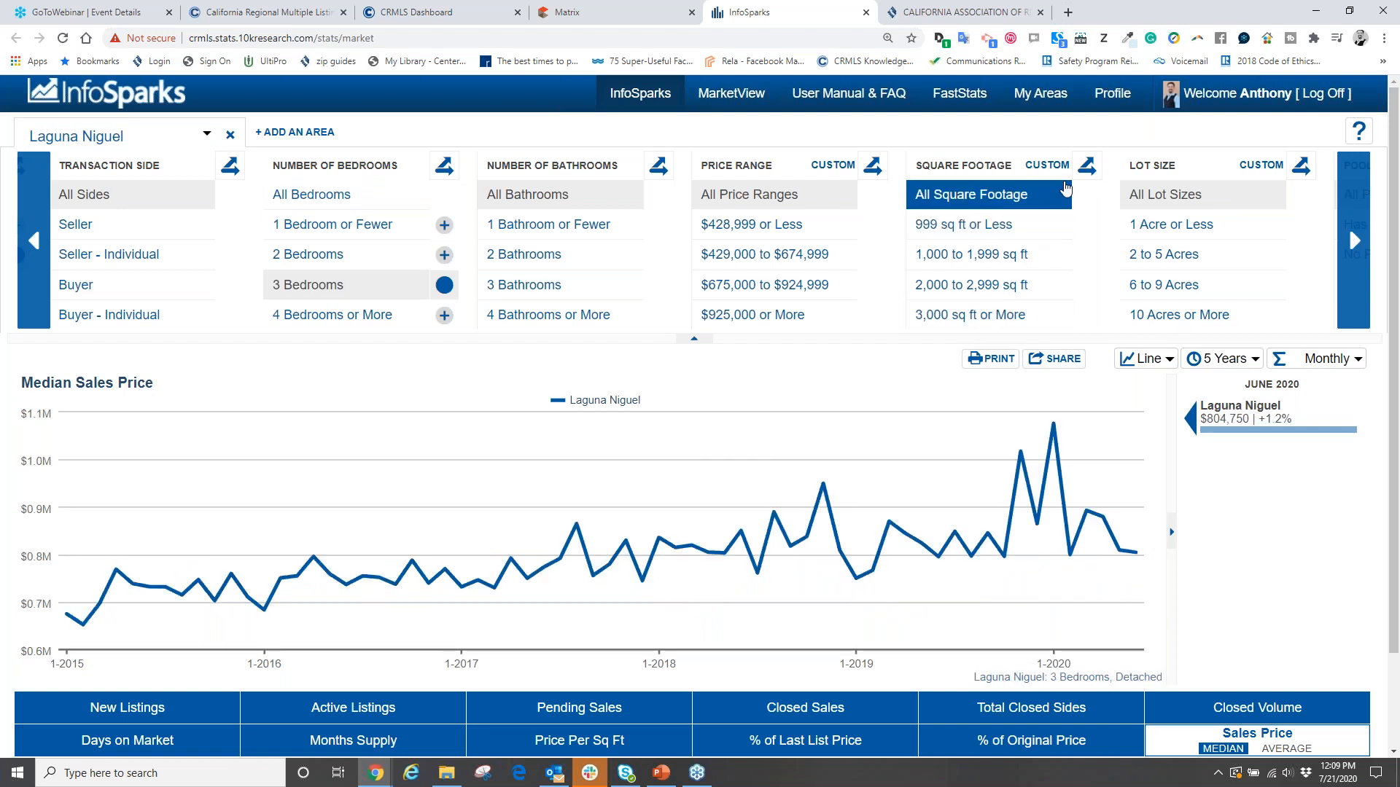
click(1086, 165)
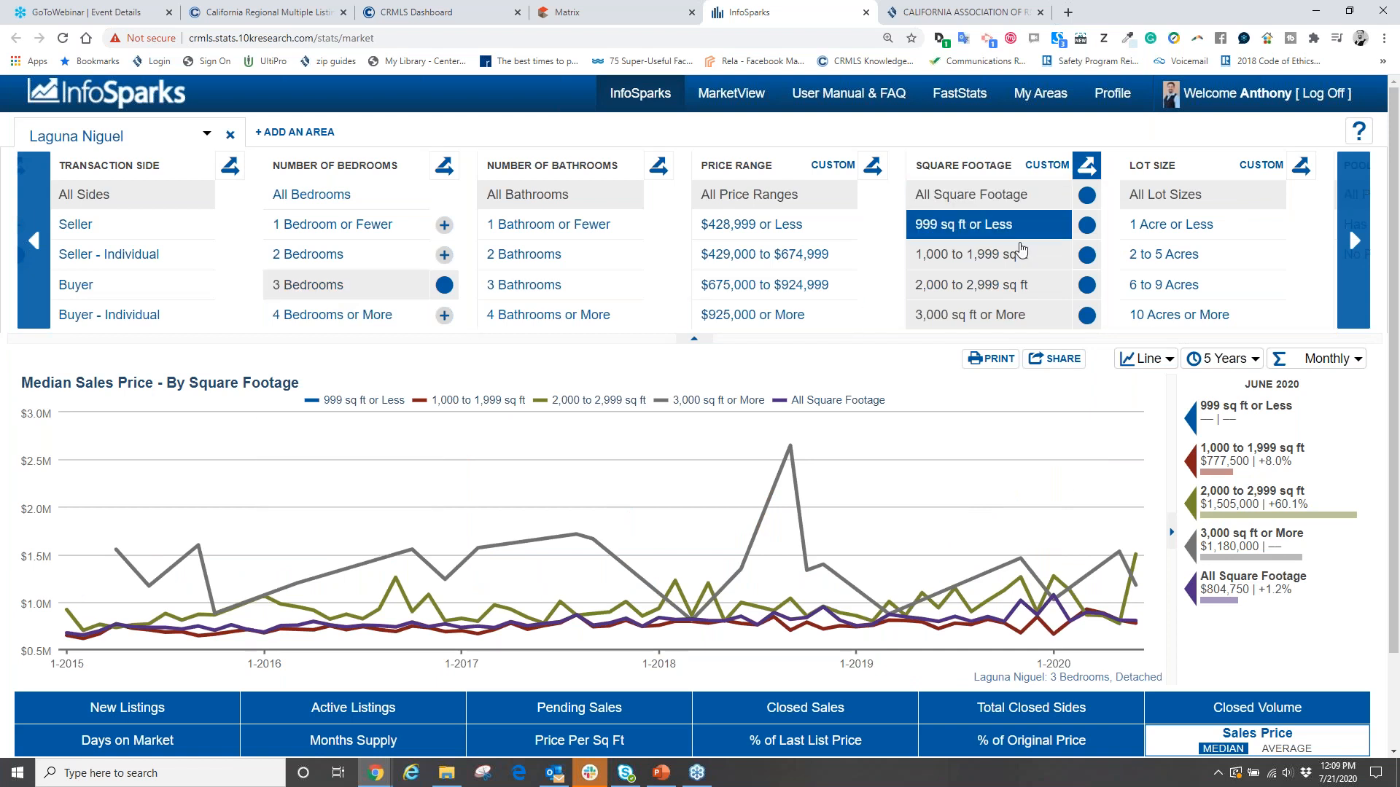
click(1086, 224)
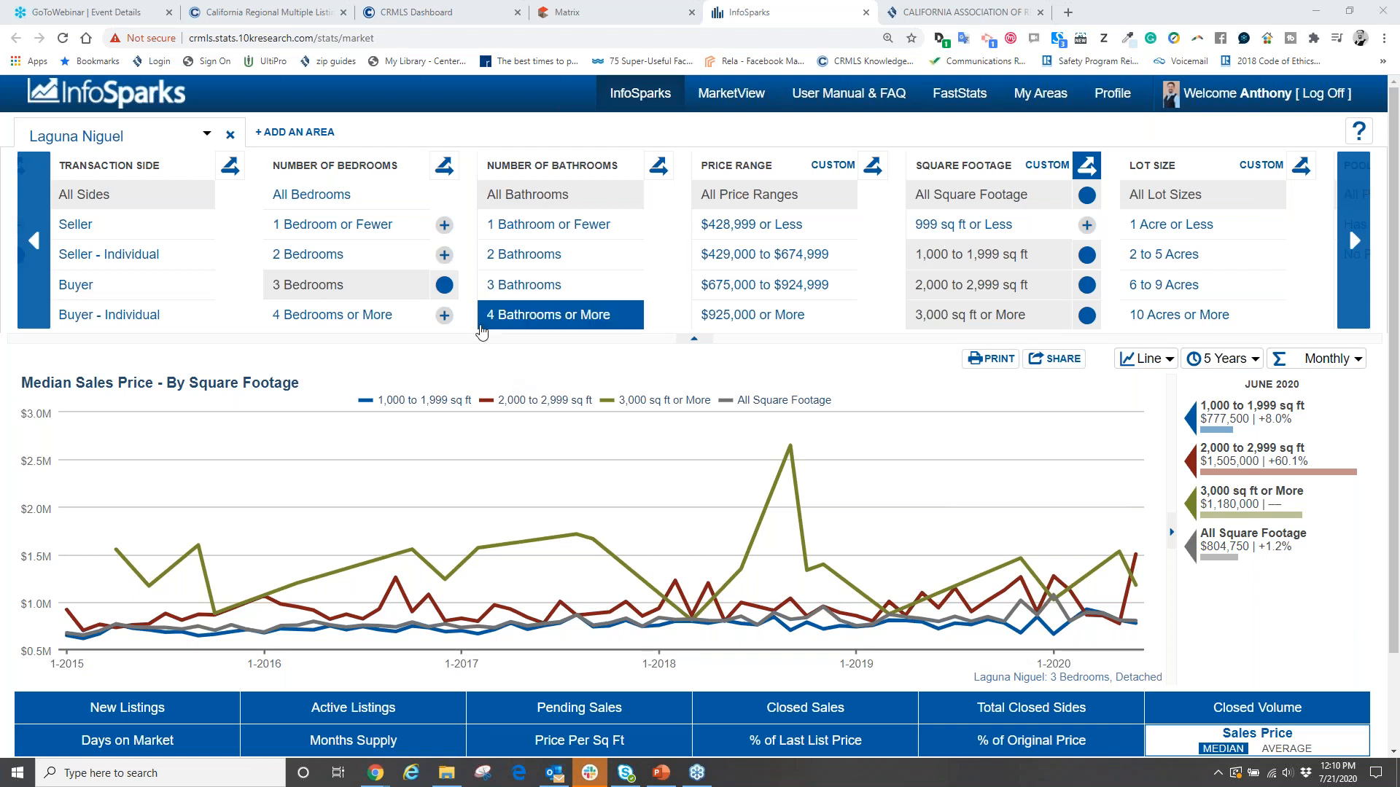
Step: Select both 3 Bedrooms and 4 Bedrooms or More for the square-footage price comparison
click(441, 317)
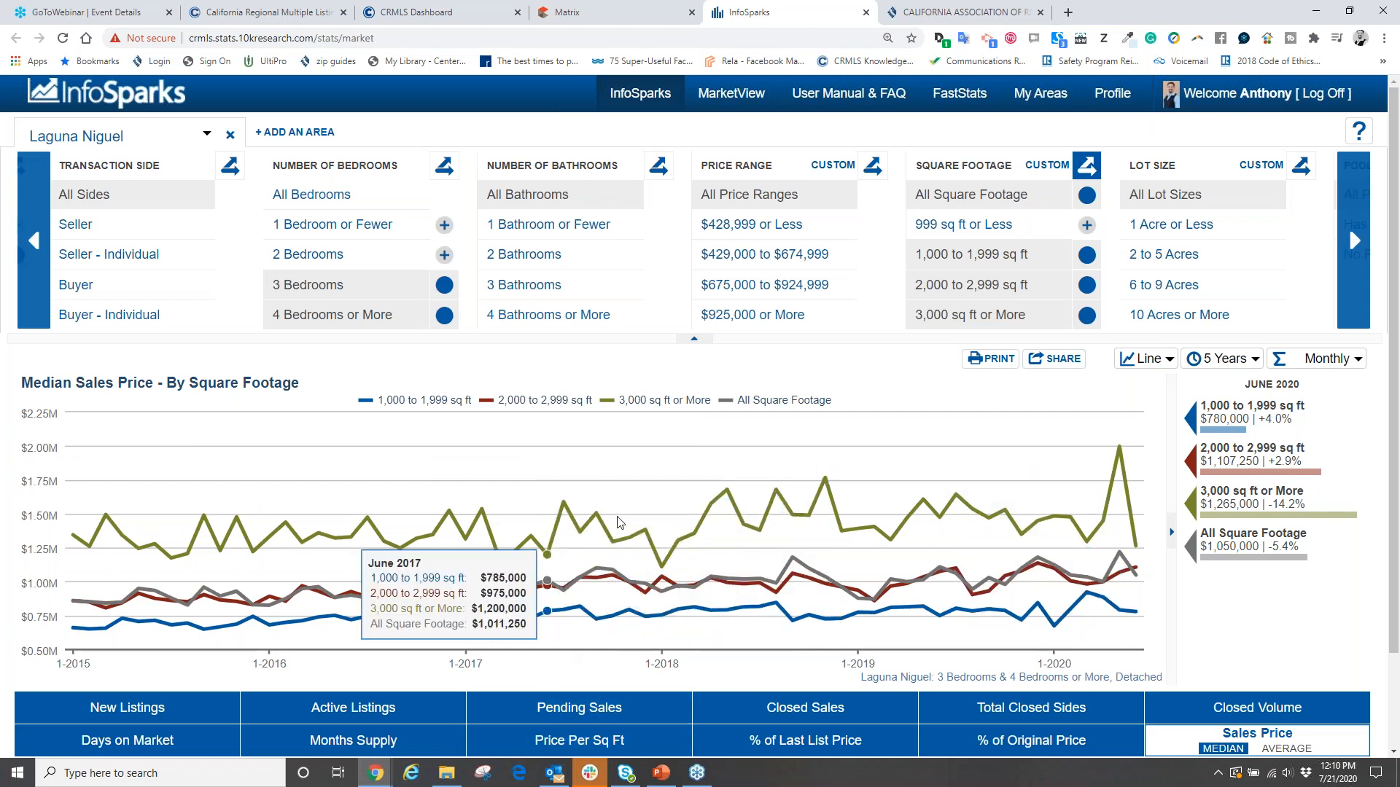
click(416, 325)
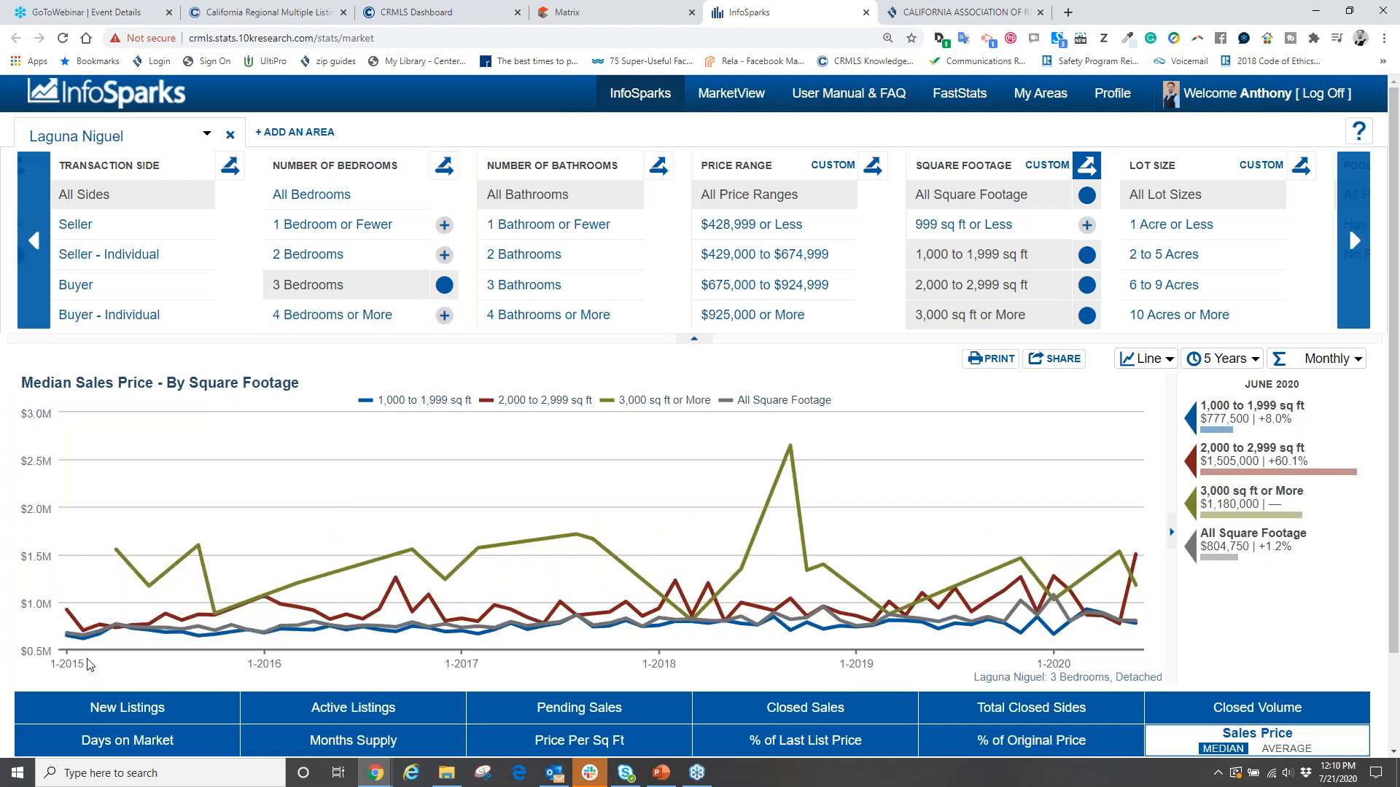
click(445, 286)
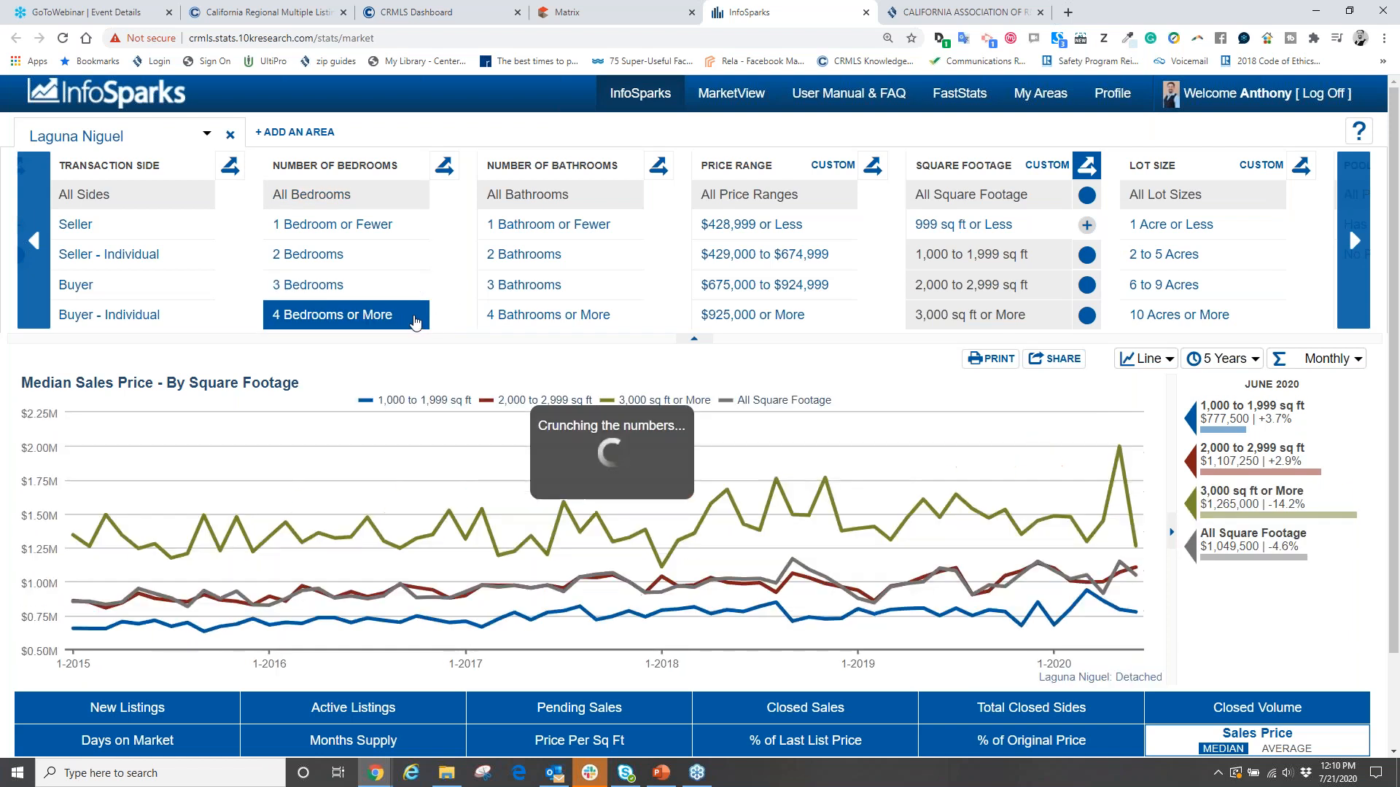
click(417, 321)
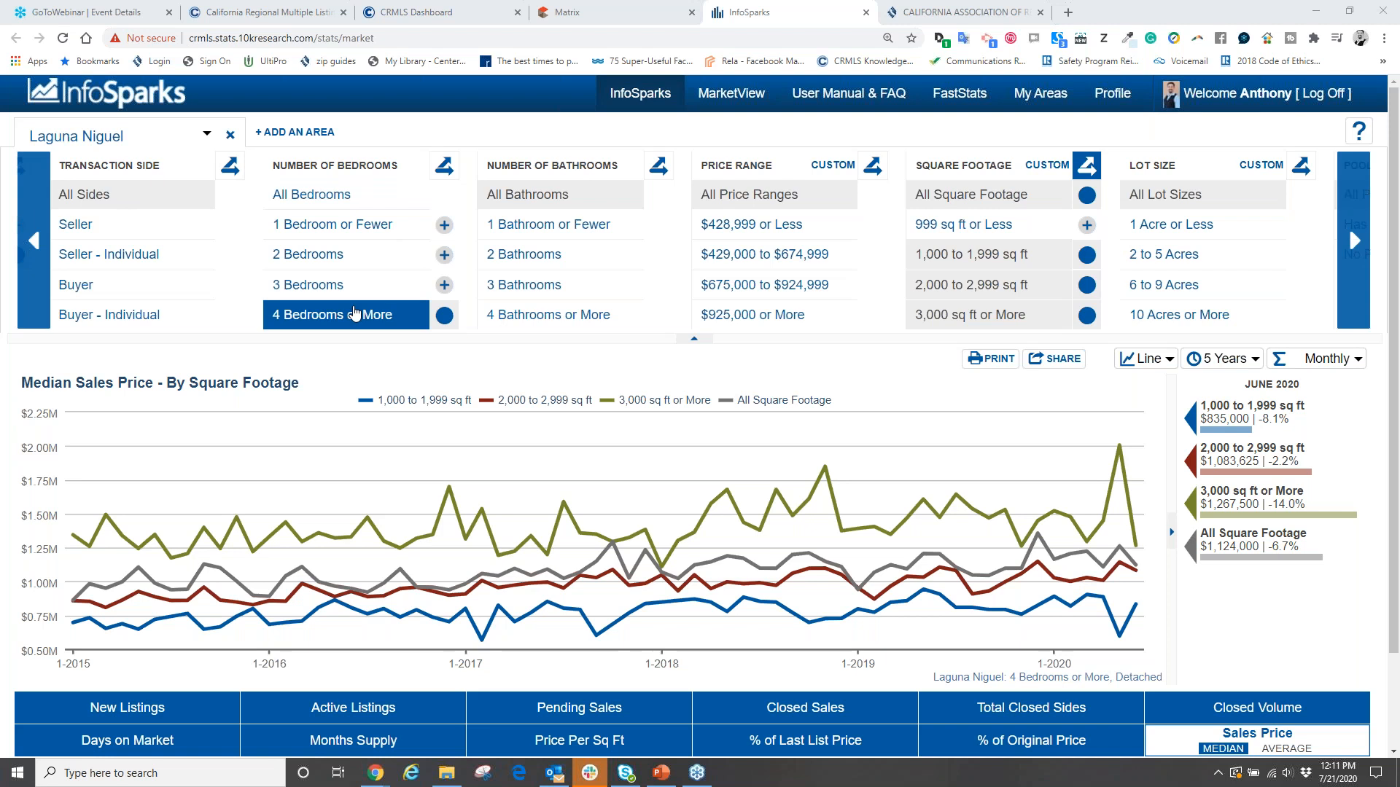
click(444, 285)
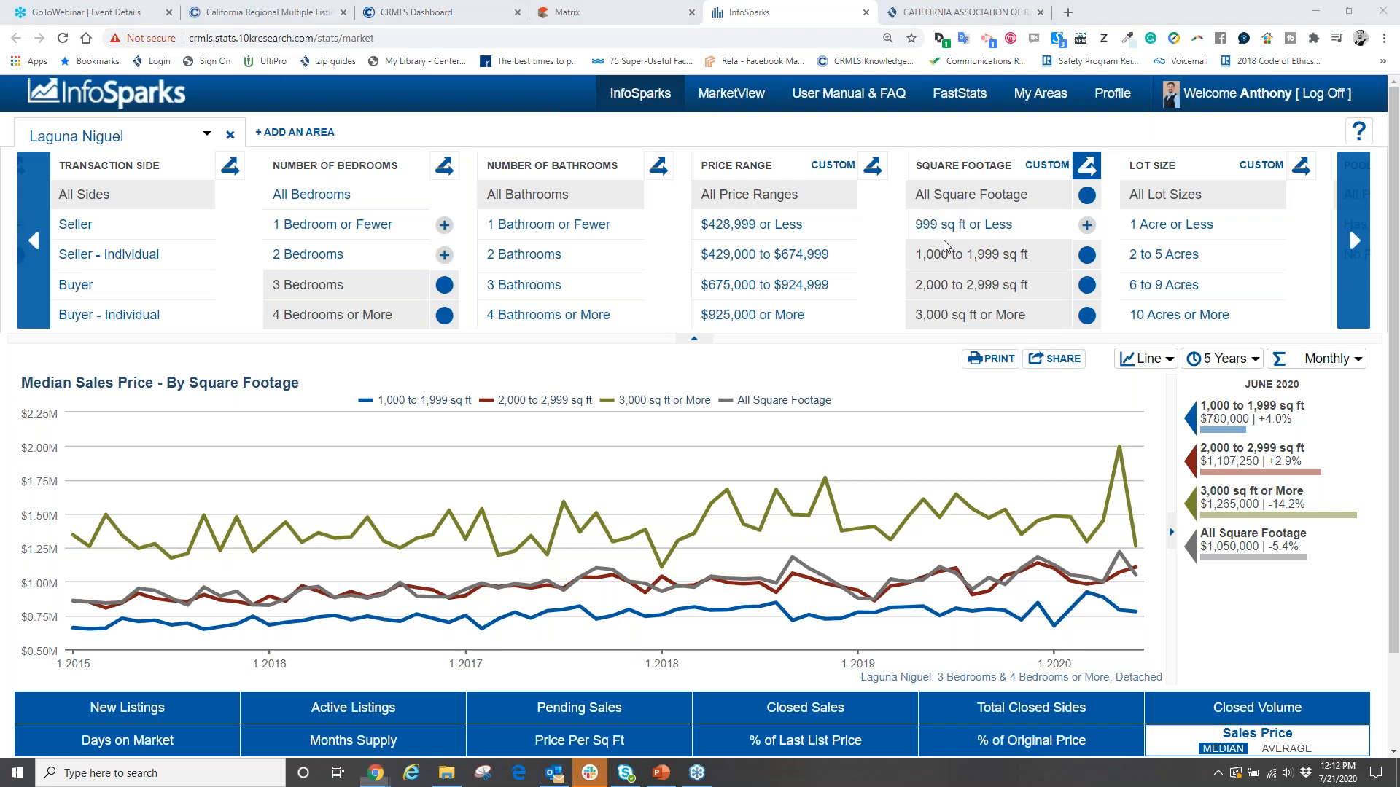
Step: Return to 3 Bedrooms only and drop the 1,000–1,999 and 2,000–2,999 sq ft series
click(444, 315)
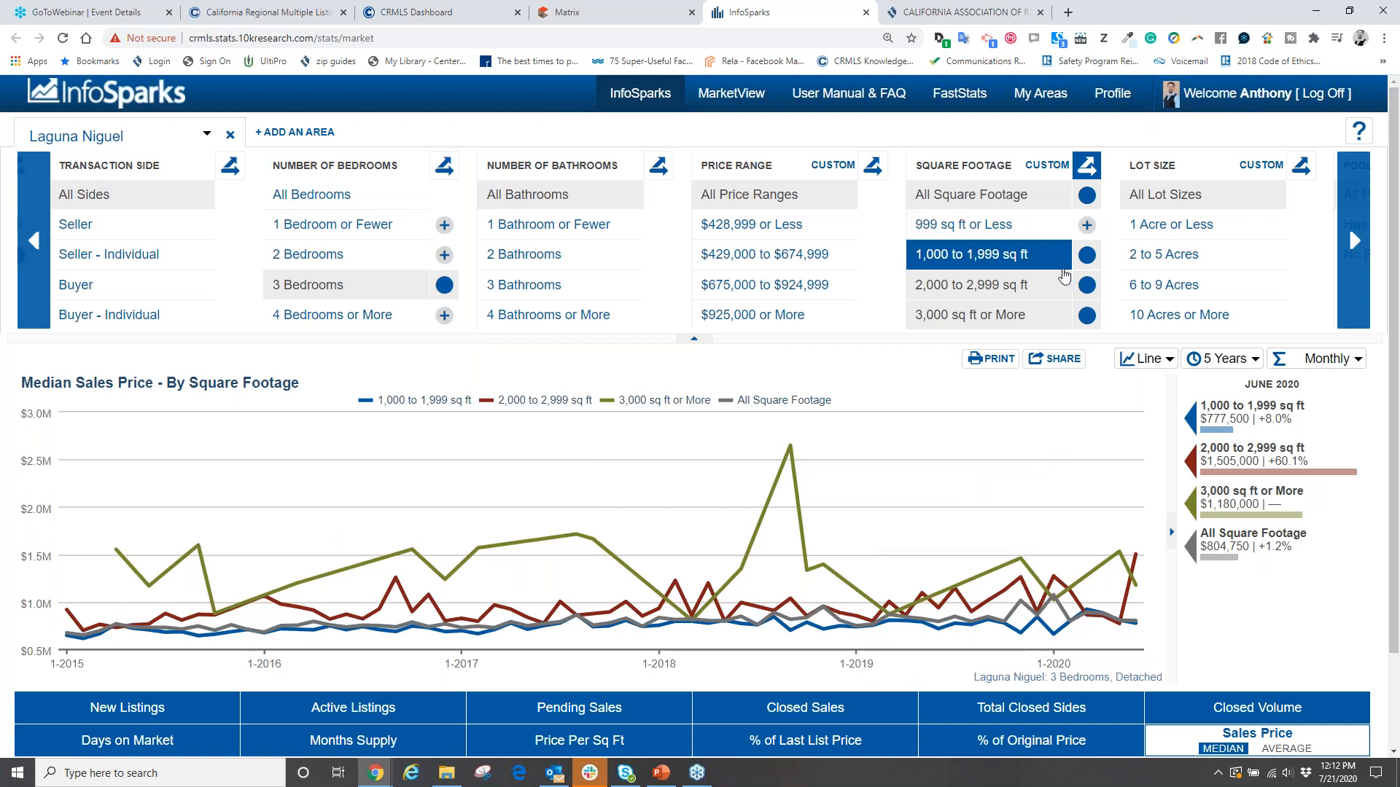
click(1087, 255)
click(1087, 285)
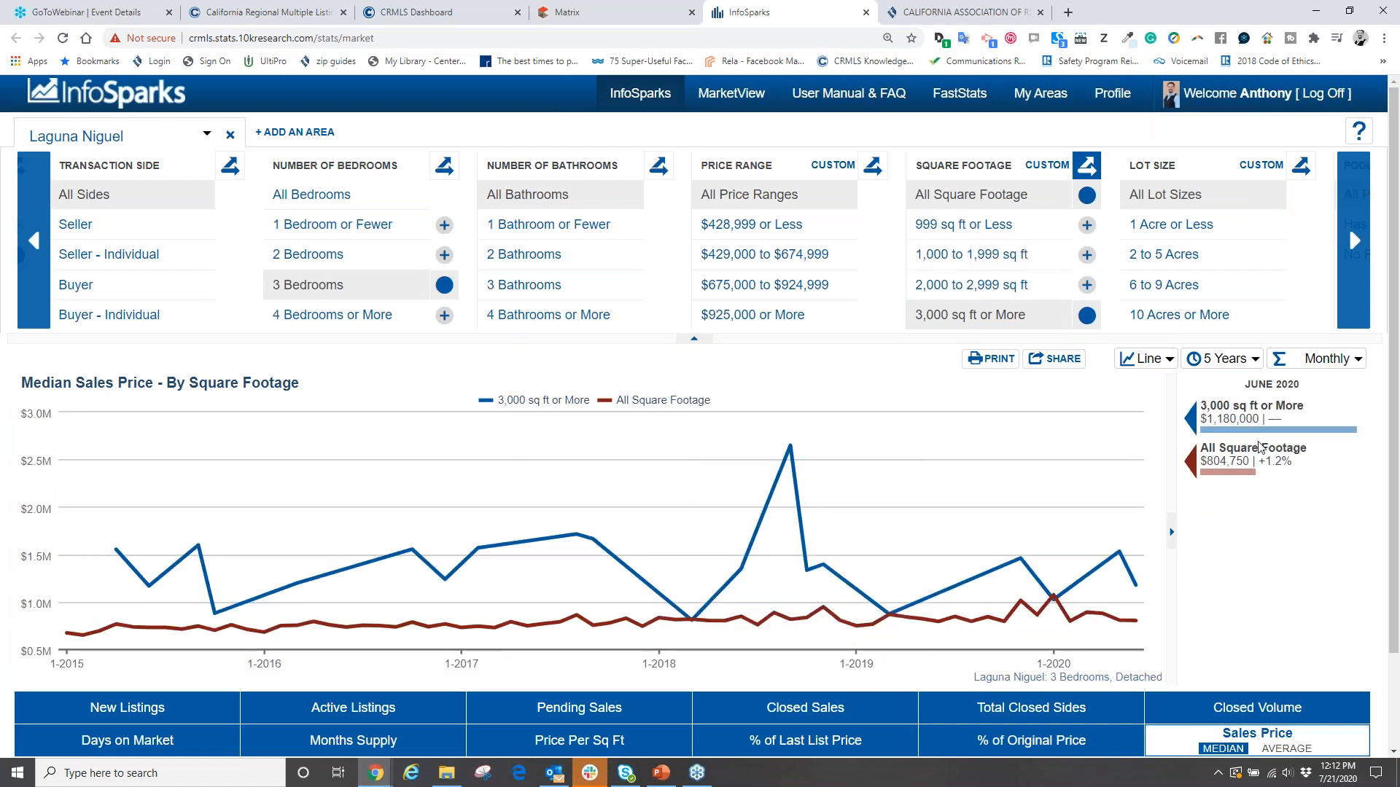
click(444, 316)
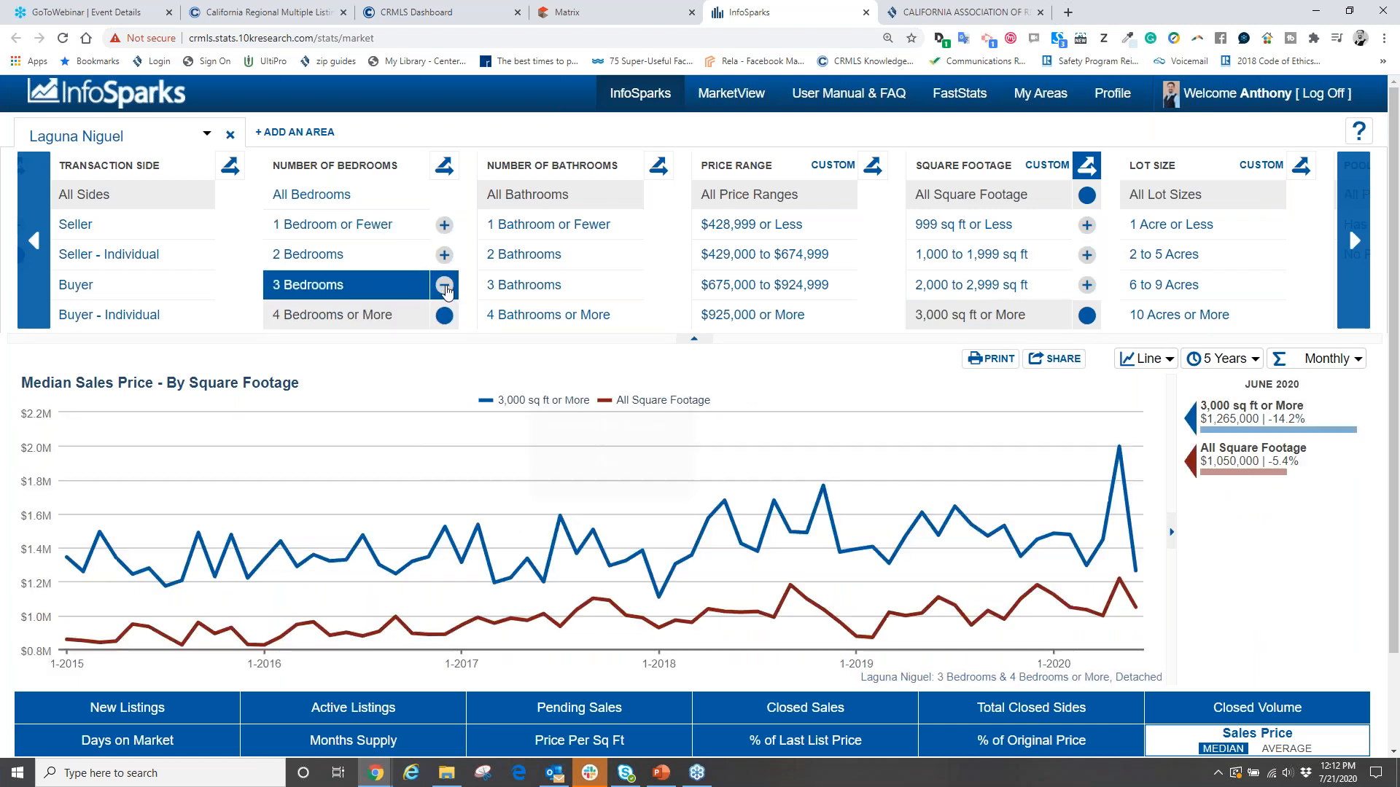
click(444, 285)
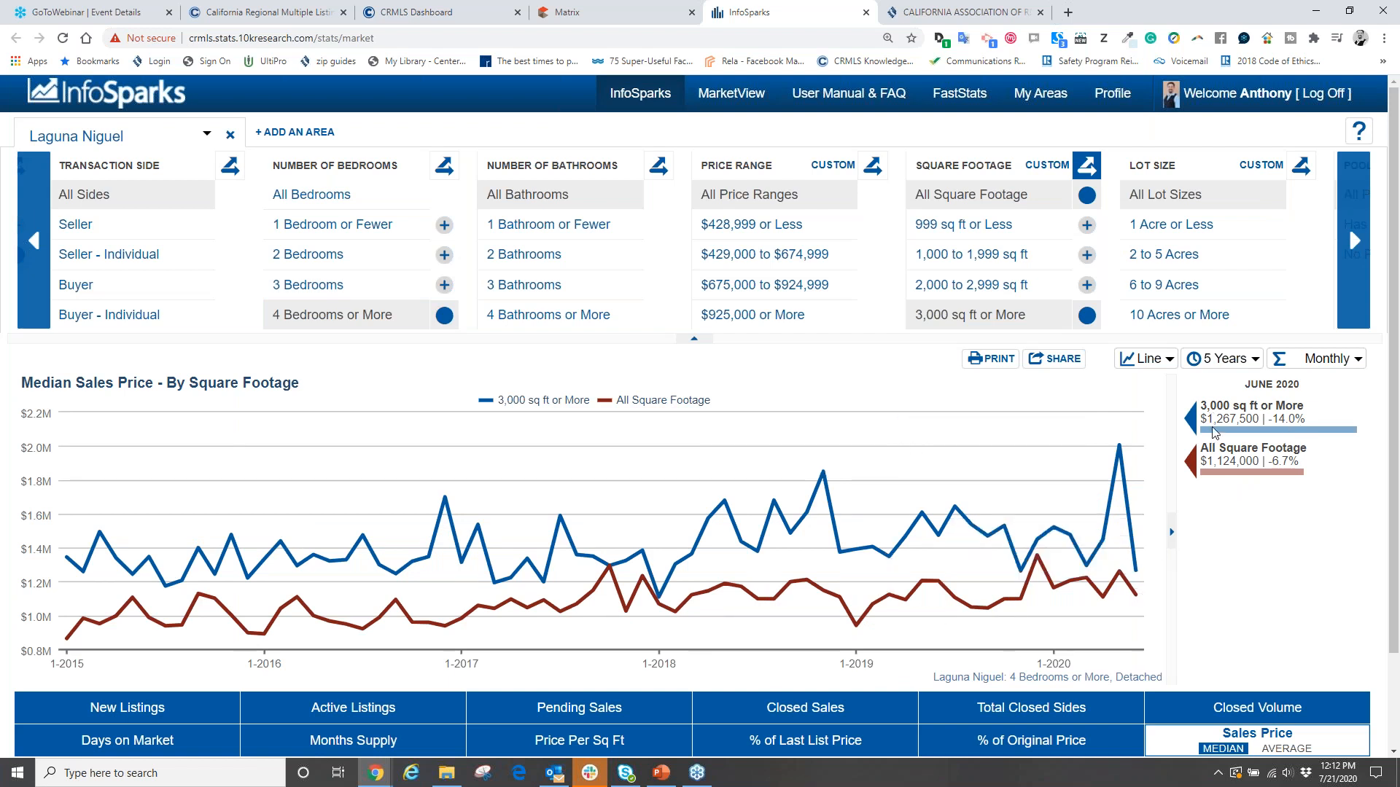
click(444, 315)
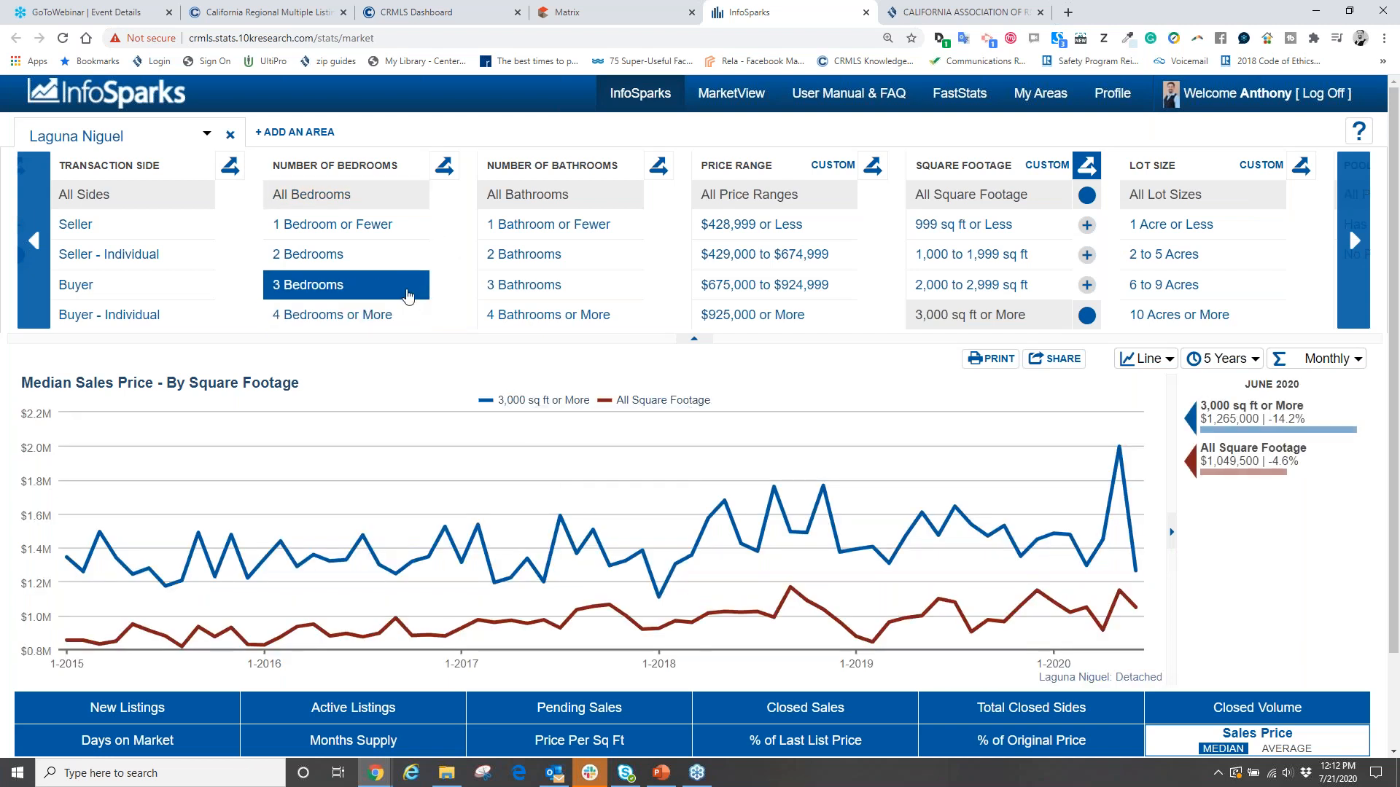
click(409, 294)
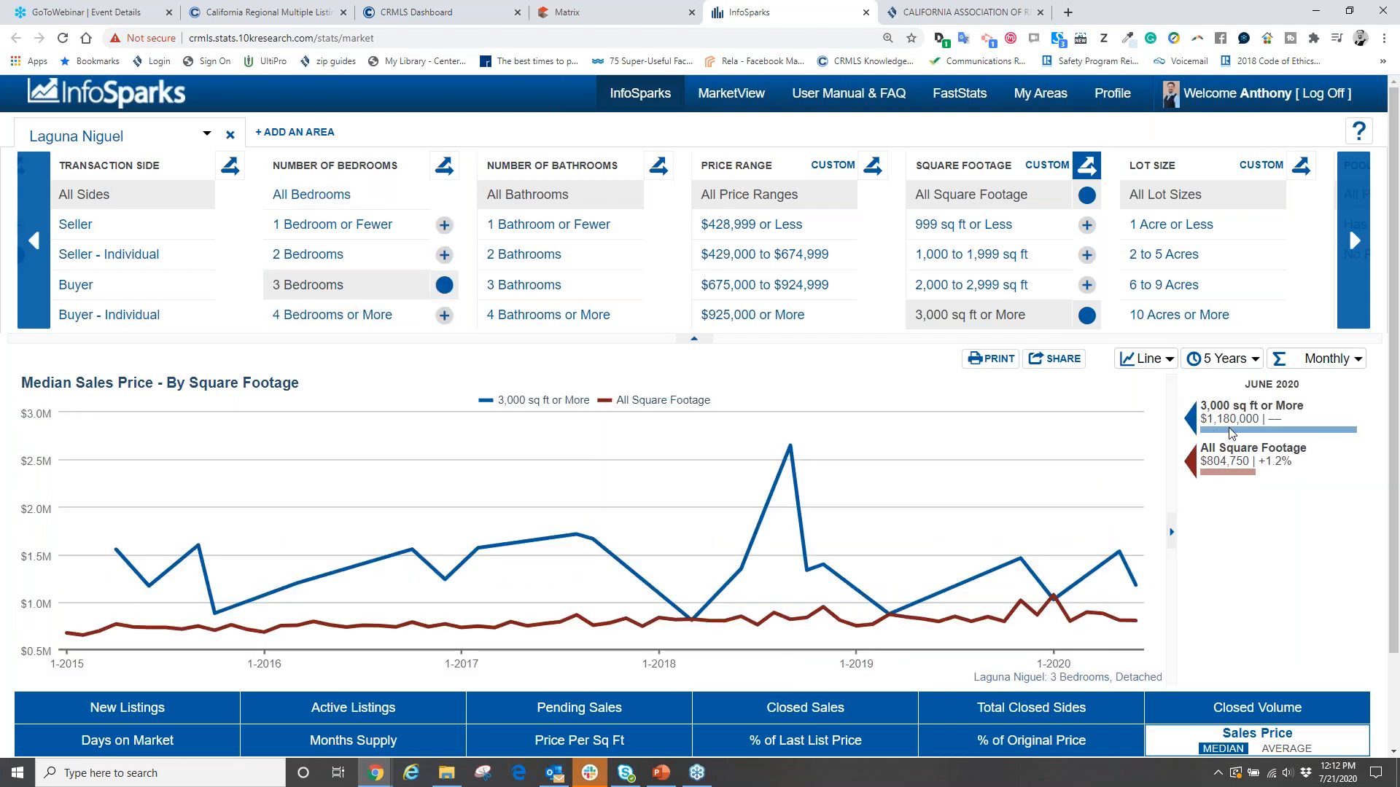
Step: Remove the All Square Footage line, leaving only 3,000 sq ft or More ($1,180,000 June 2020)
mouse_move(1114, 587)
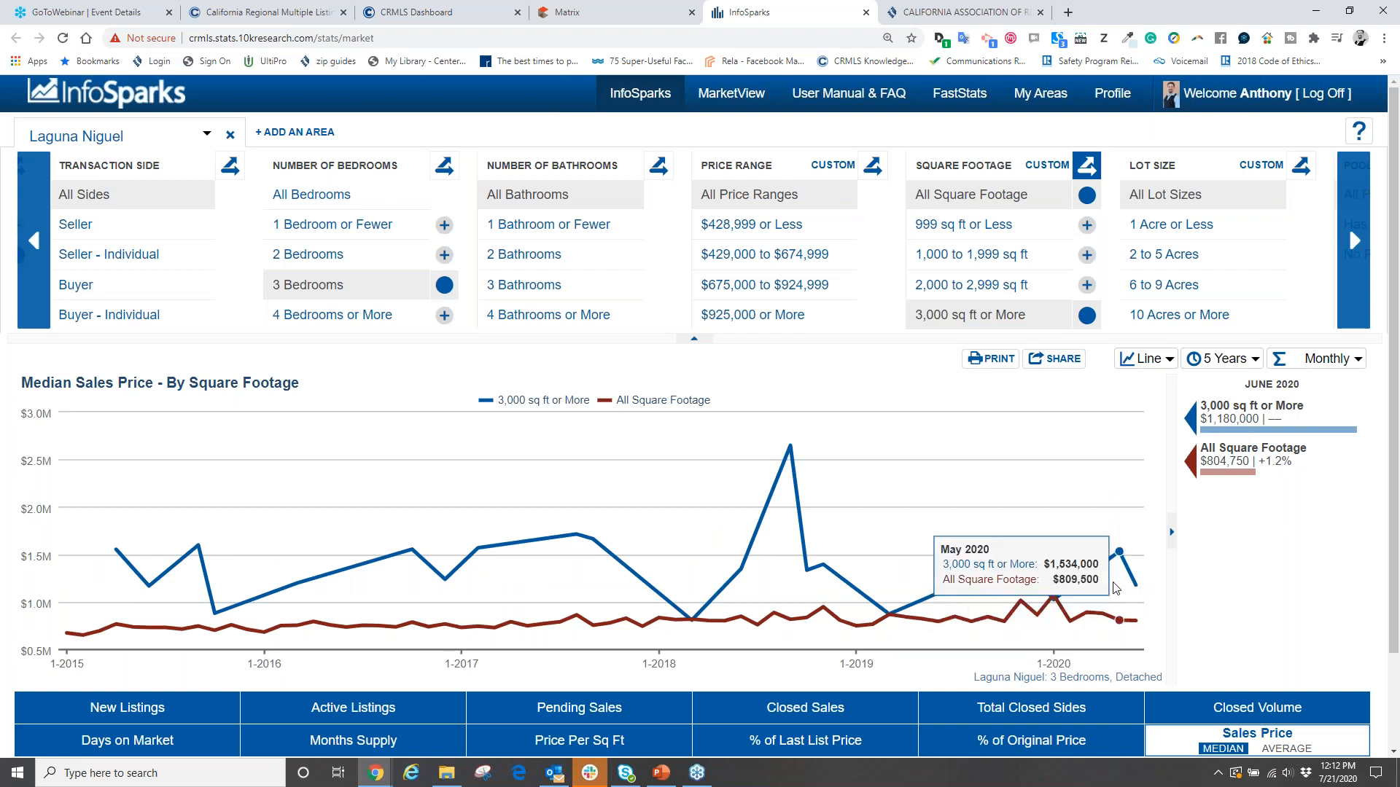
mouse_move(1053, 581)
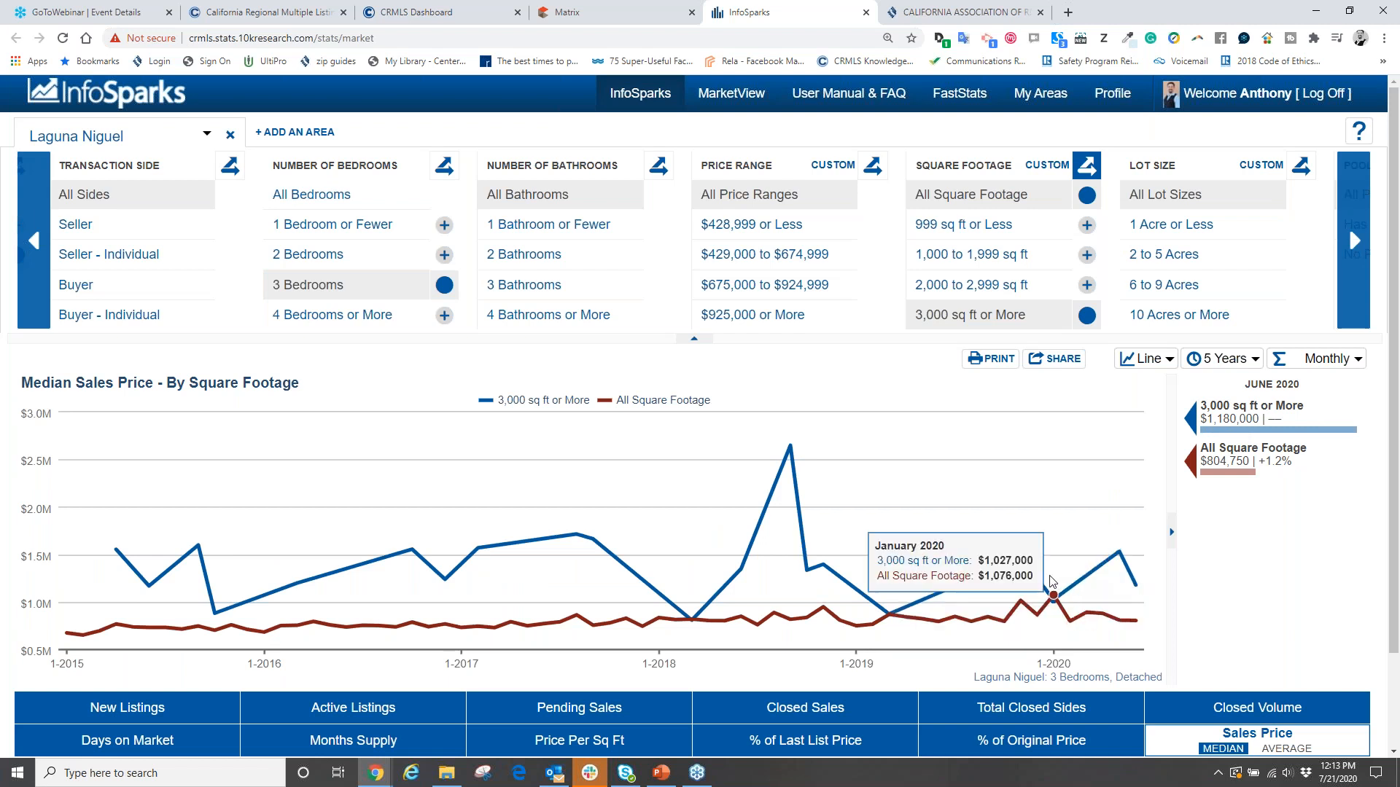
mouse_move(970, 573)
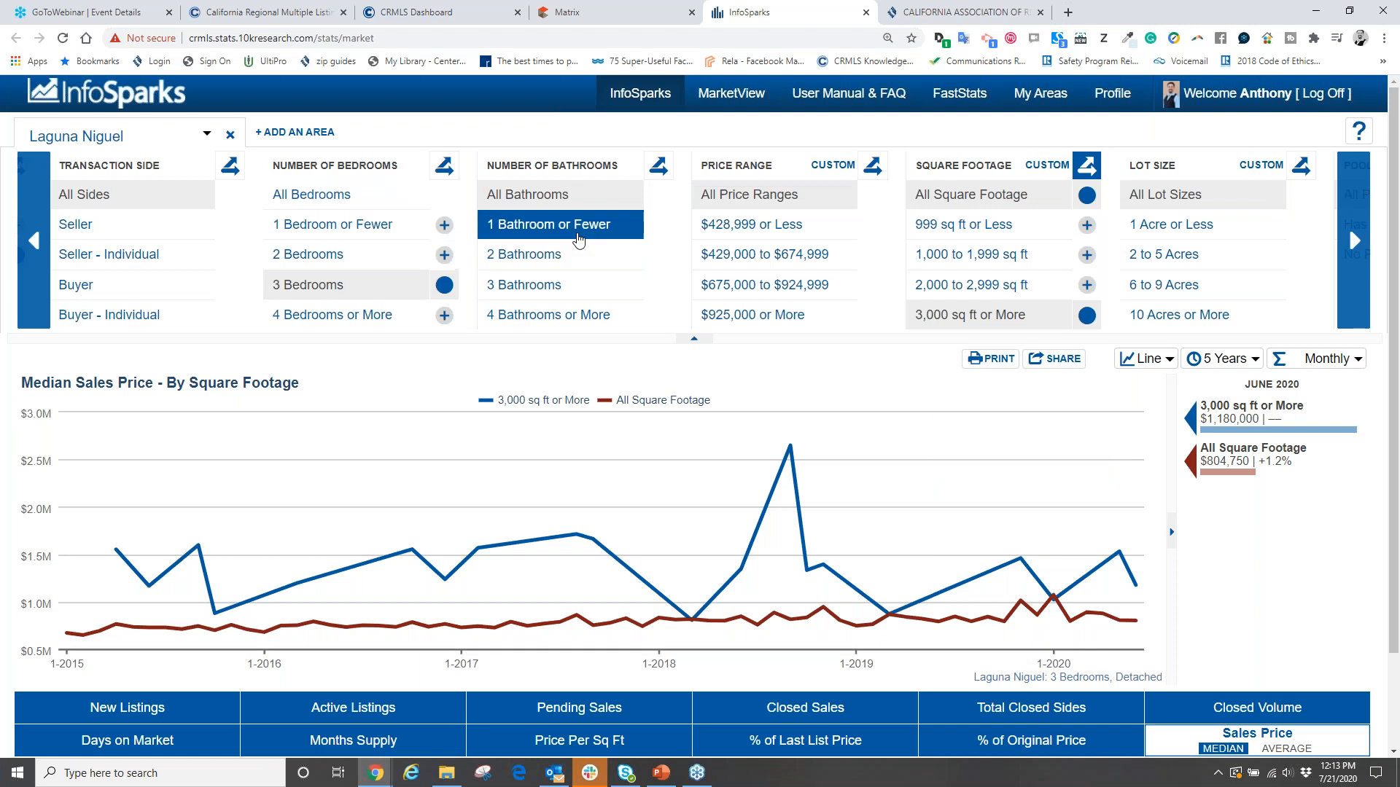
click(951, 191)
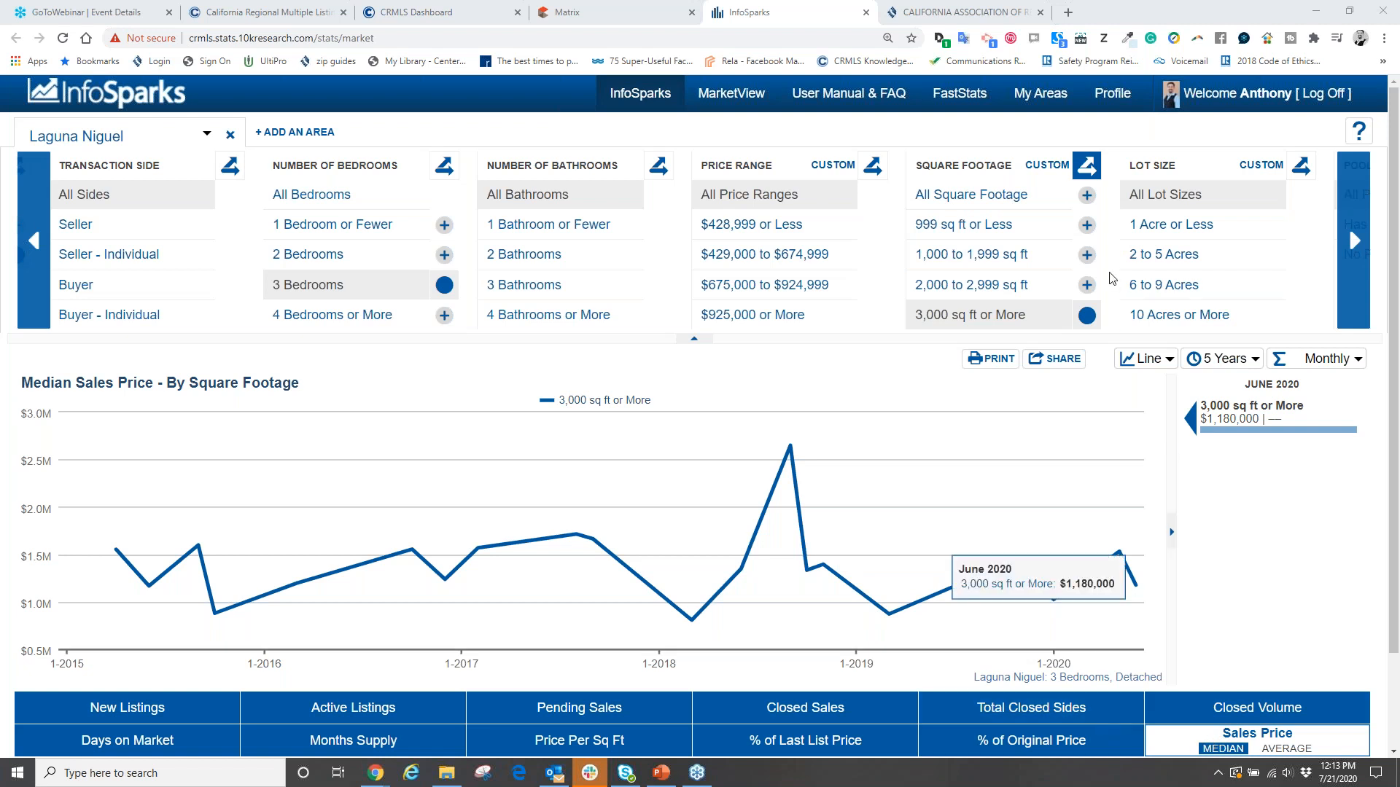
Step: Turn off the square-footage breakdown and clear the 3 Bedrooms and 3,000 sq ft or More filters
click(1087, 169)
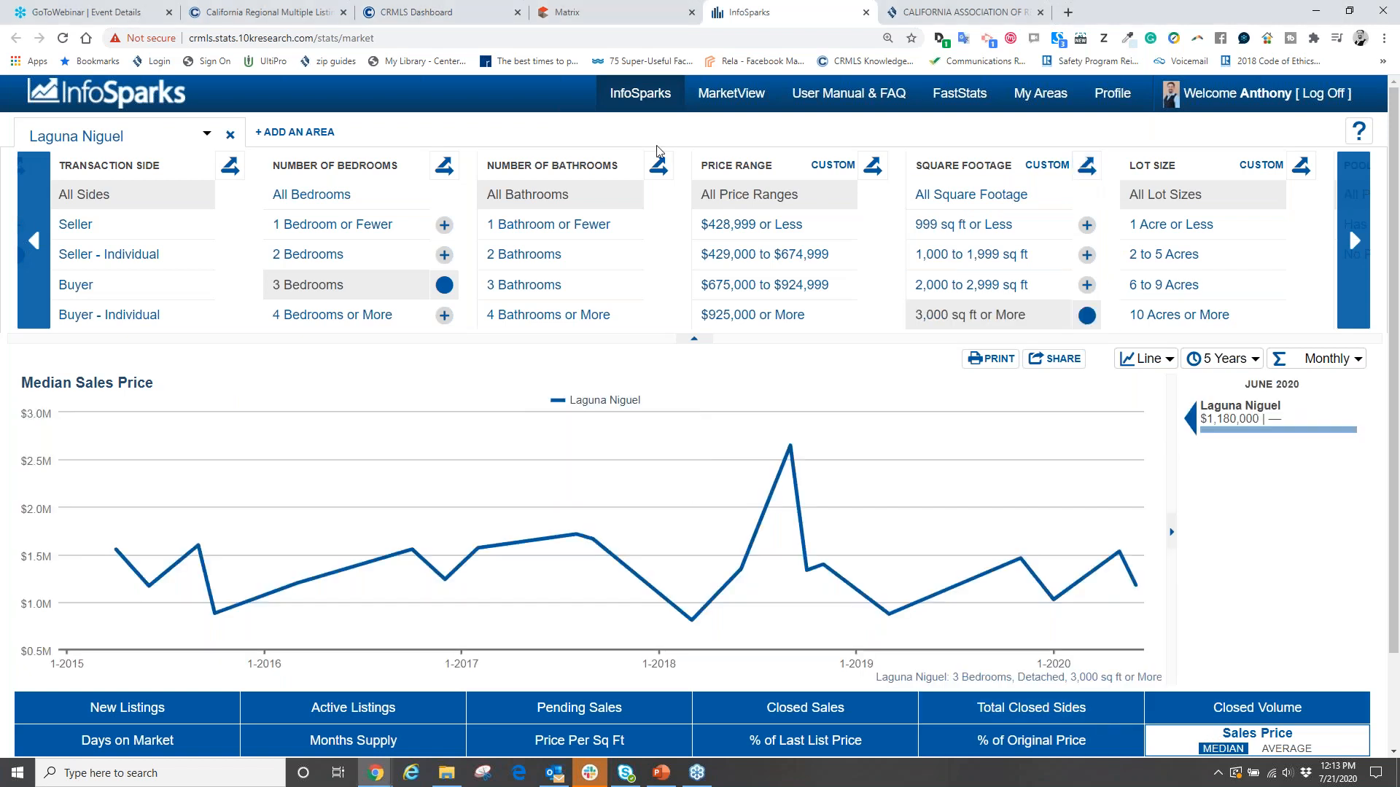
click(443, 169)
click(442, 169)
click(444, 285)
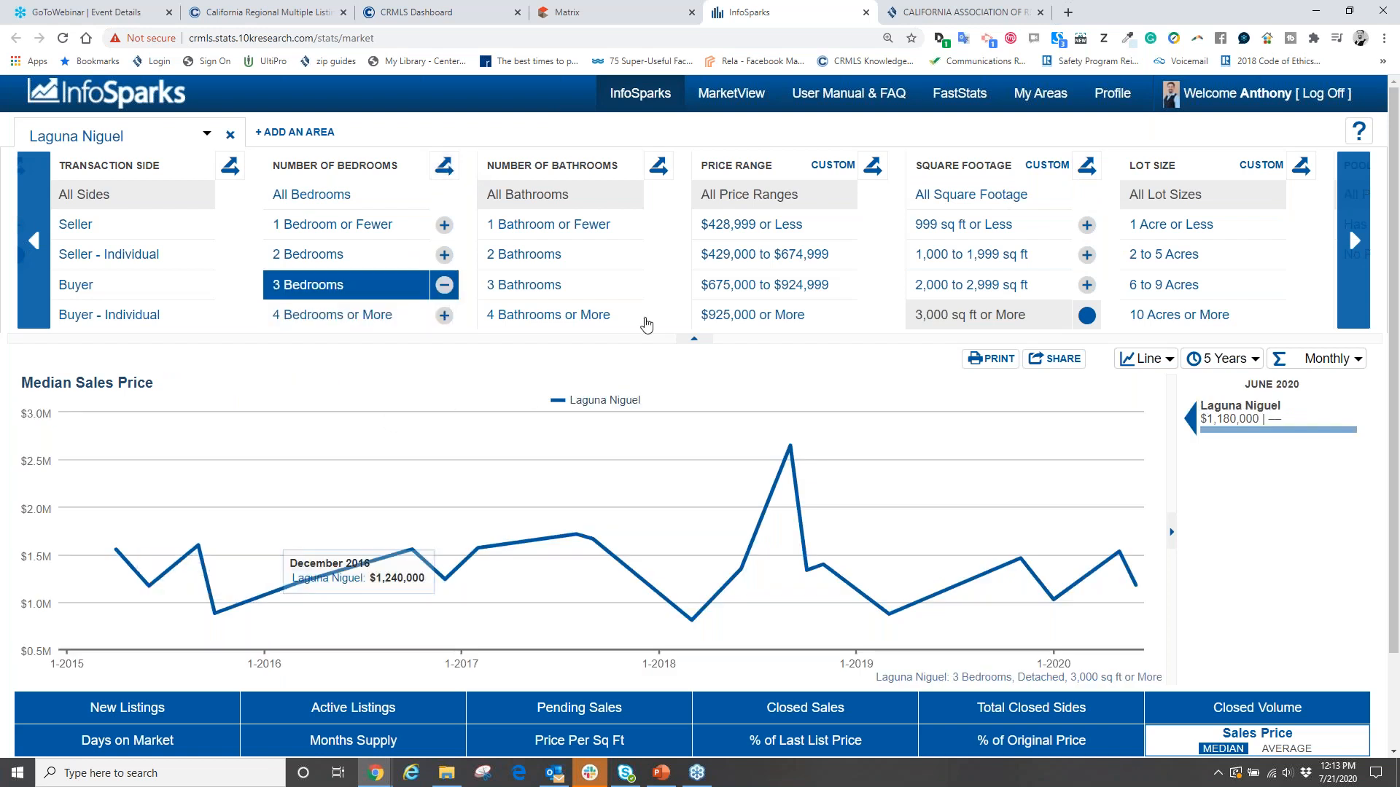
click(1087, 315)
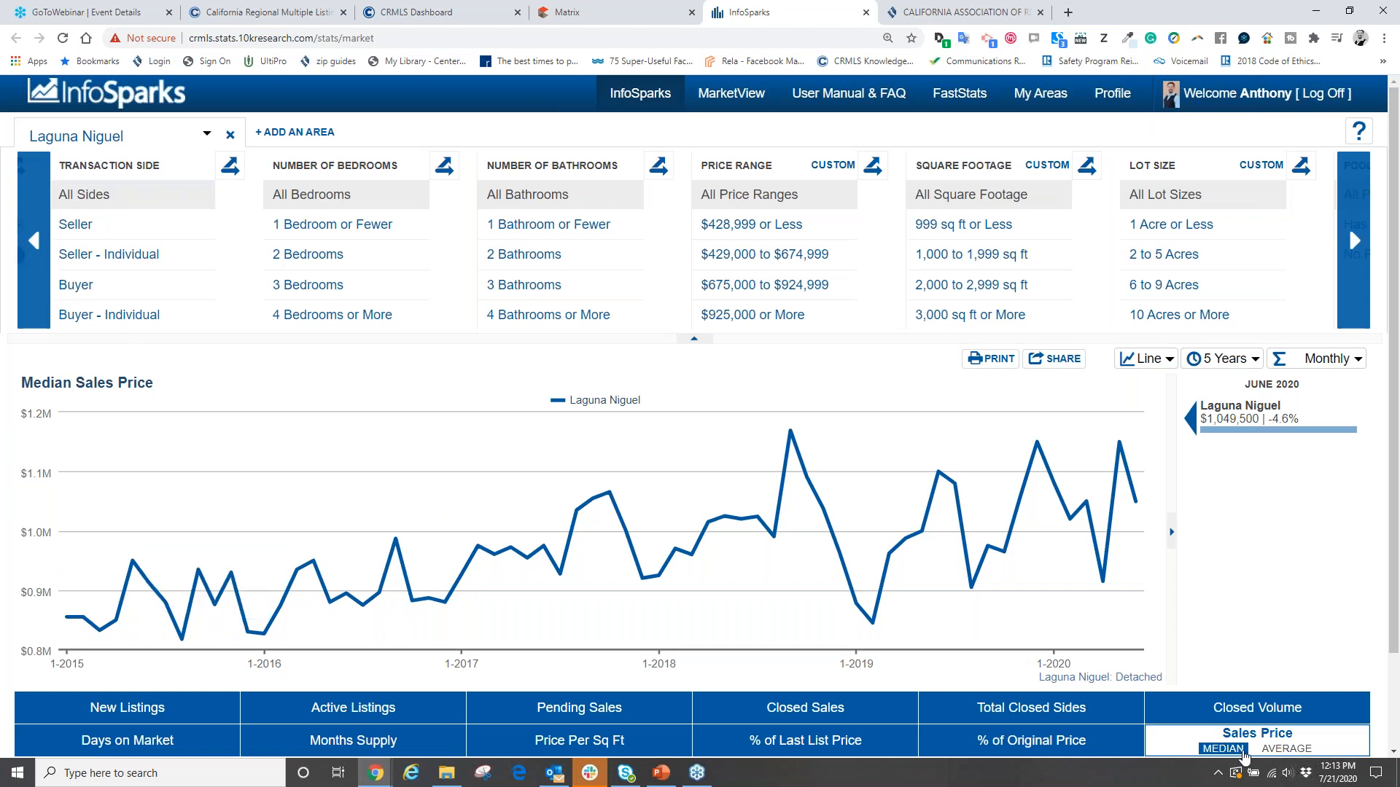
Step: Show the New Listings chart for Laguna Niguel detached homes (June 2020: 59, -22.4%)
click(142, 716)
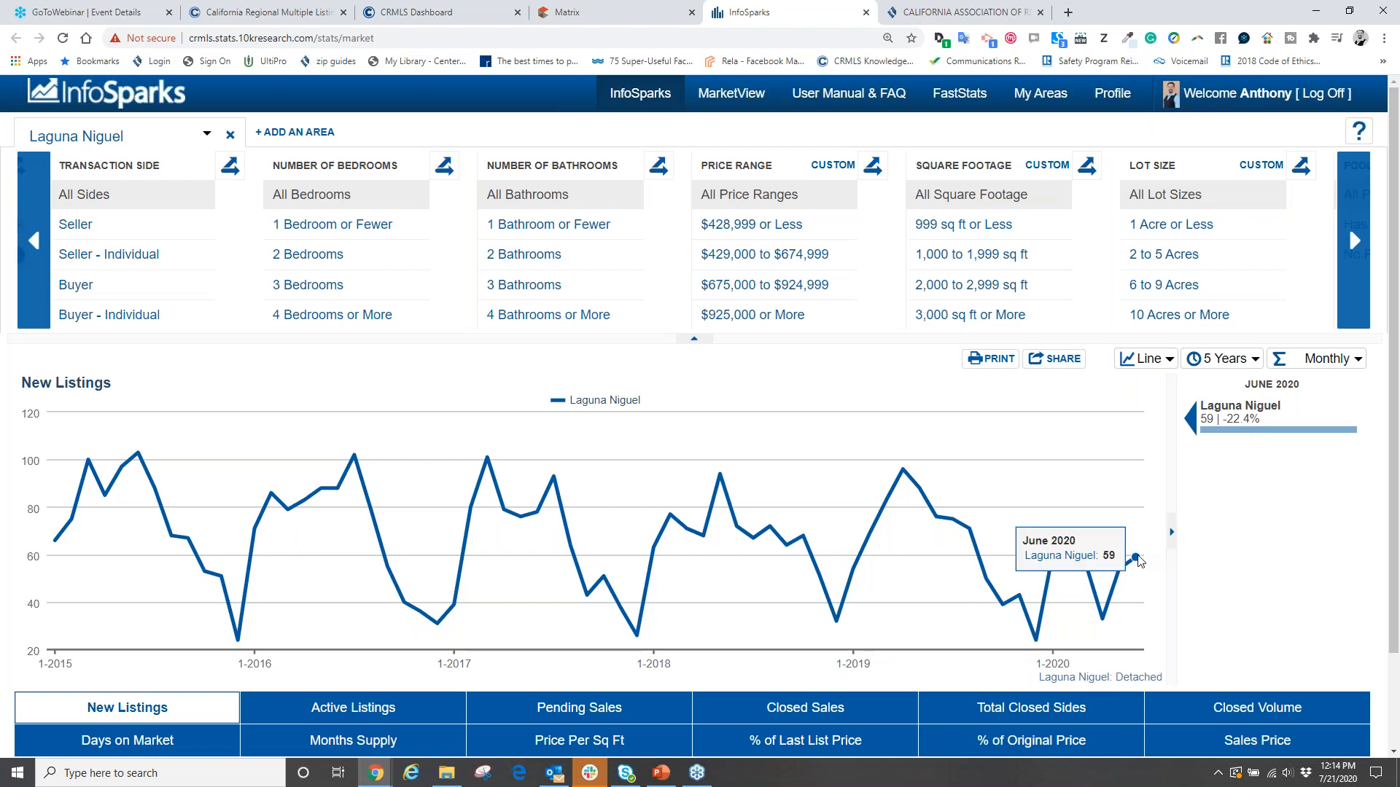
mouse_move(1125, 586)
mouse_move(1104, 617)
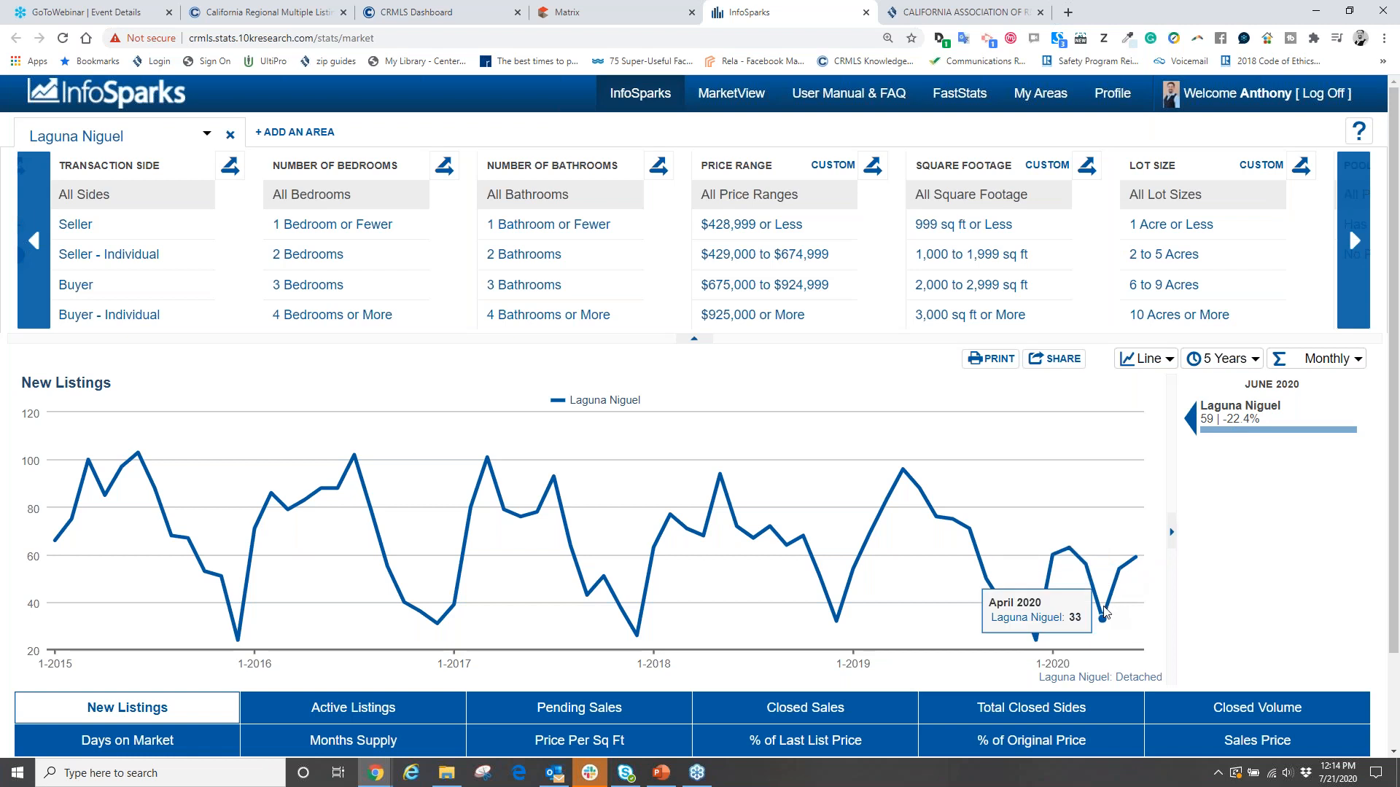
mouse_move(1066, 582)
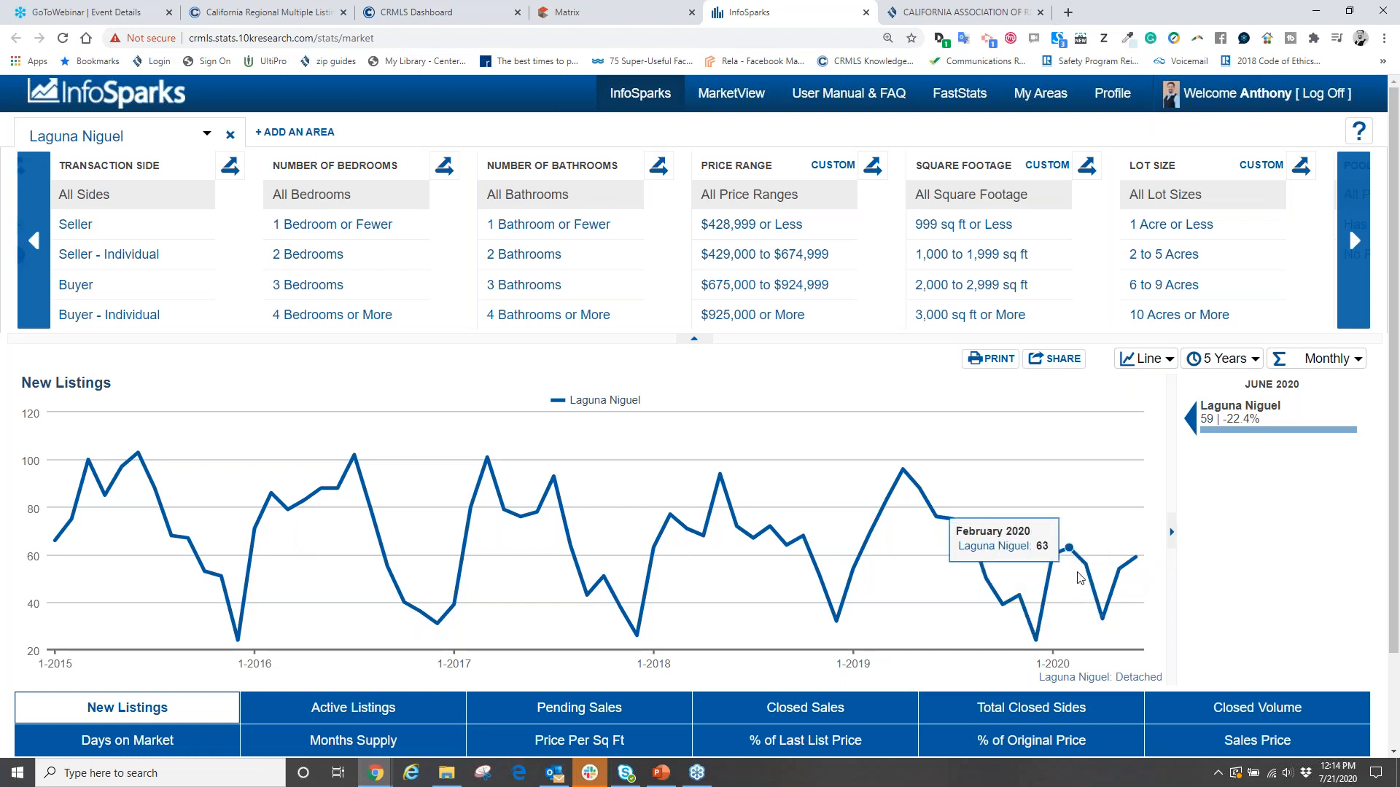
mouse_move(949, 540)
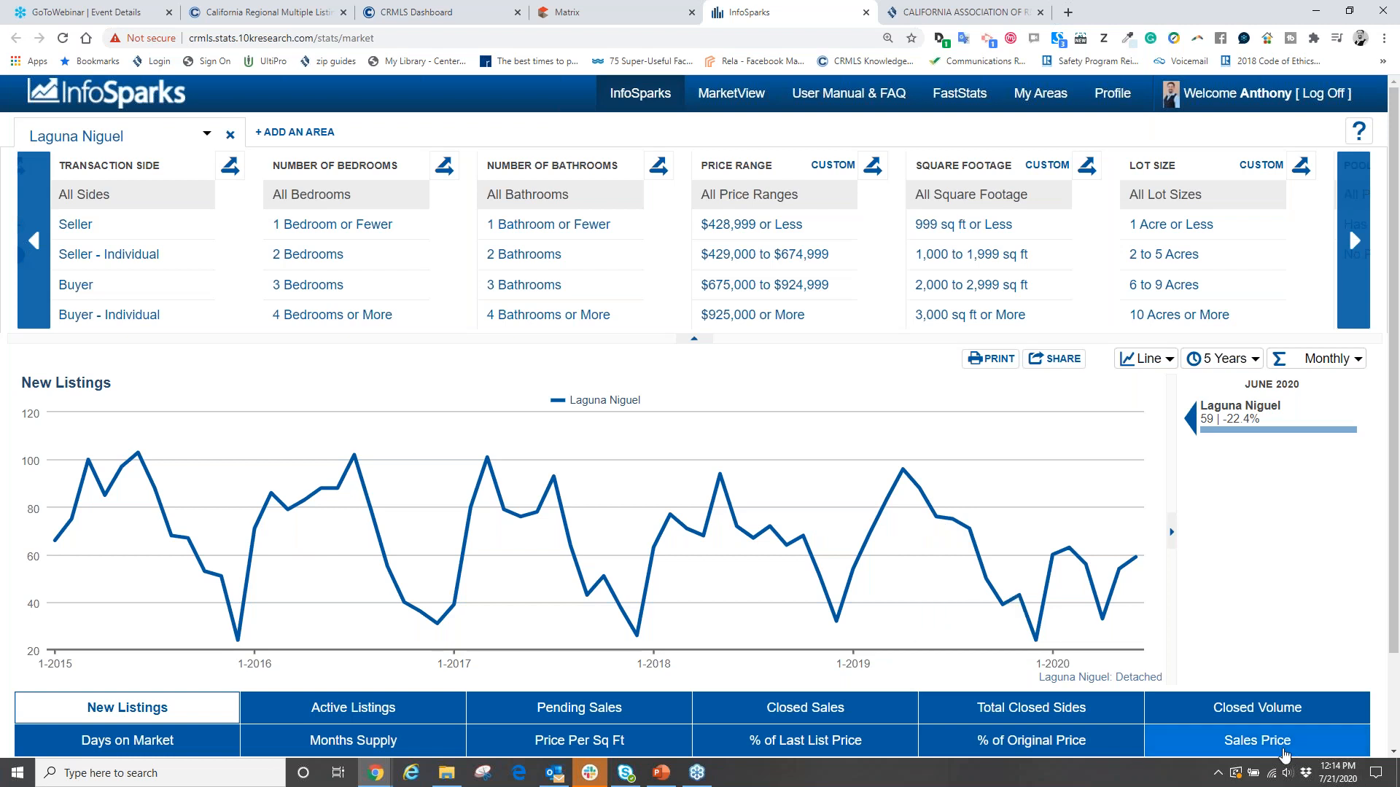
Step: Chart Active Listings for Laguna Niguel detached homes, June 2020 at 107 (-50.7%)
click(358, 717)
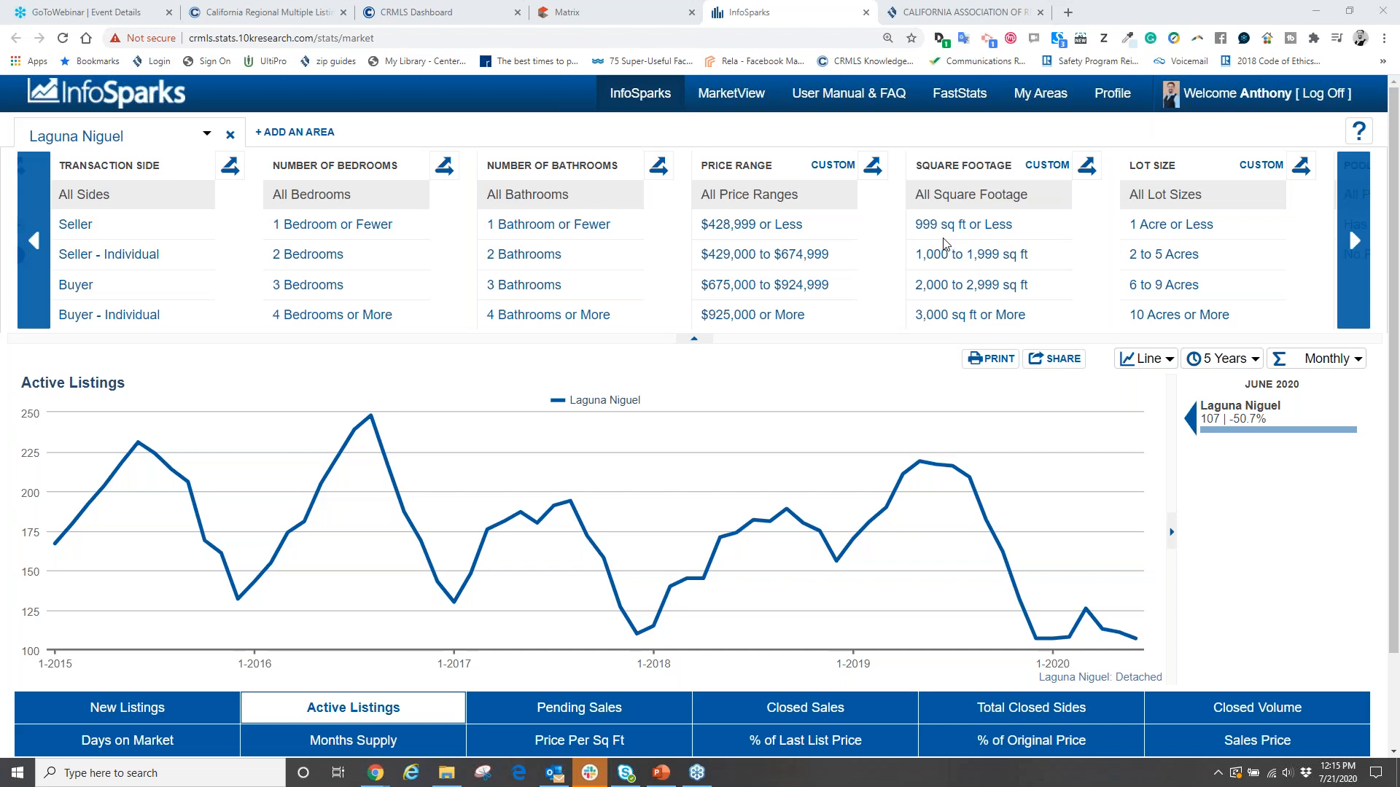
click(969, 314)
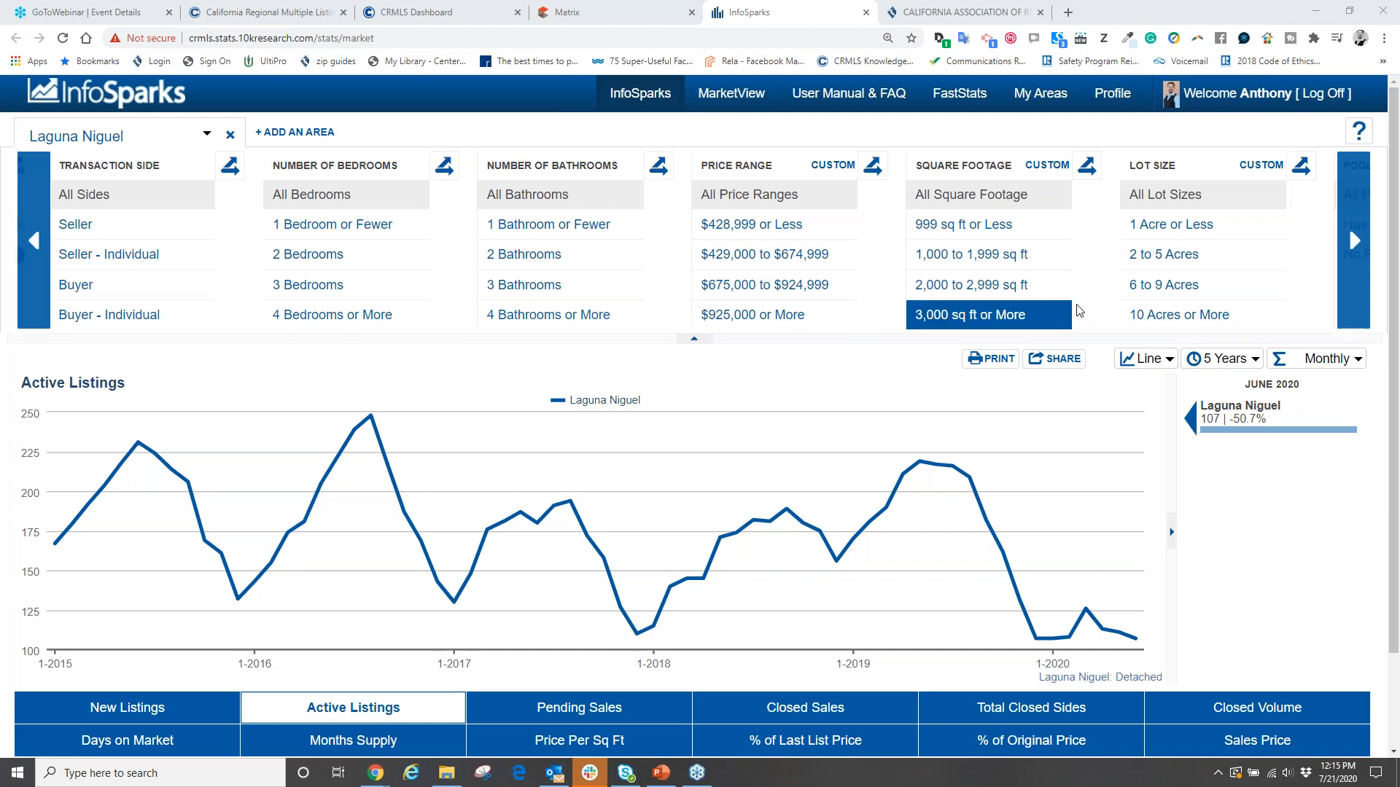
scroll(1062, 302, down, 3)
scroll(1057, 295, up, 3)
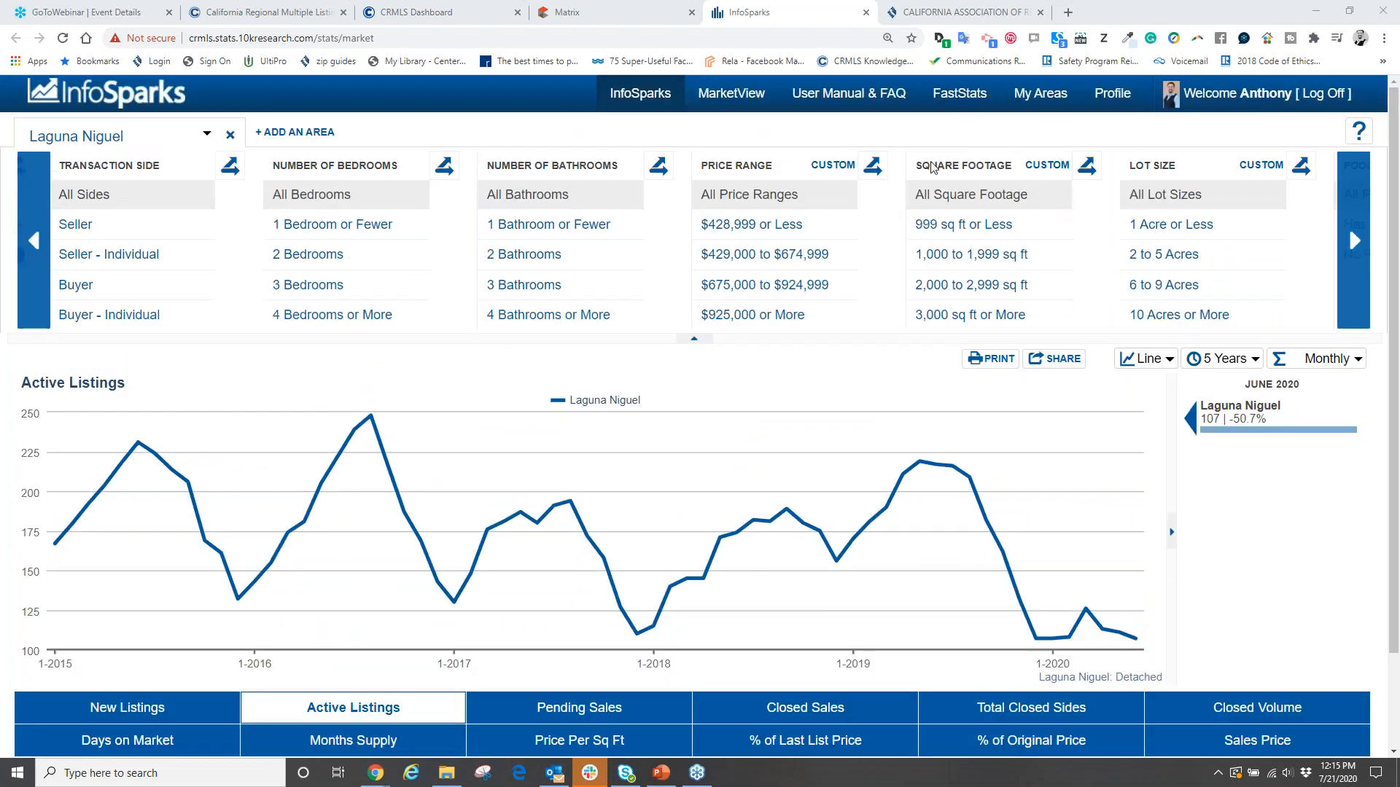
Step: Edit the custom square-footage ranges so the top range starts at 3800 instead of 3000
click(1047, 165)
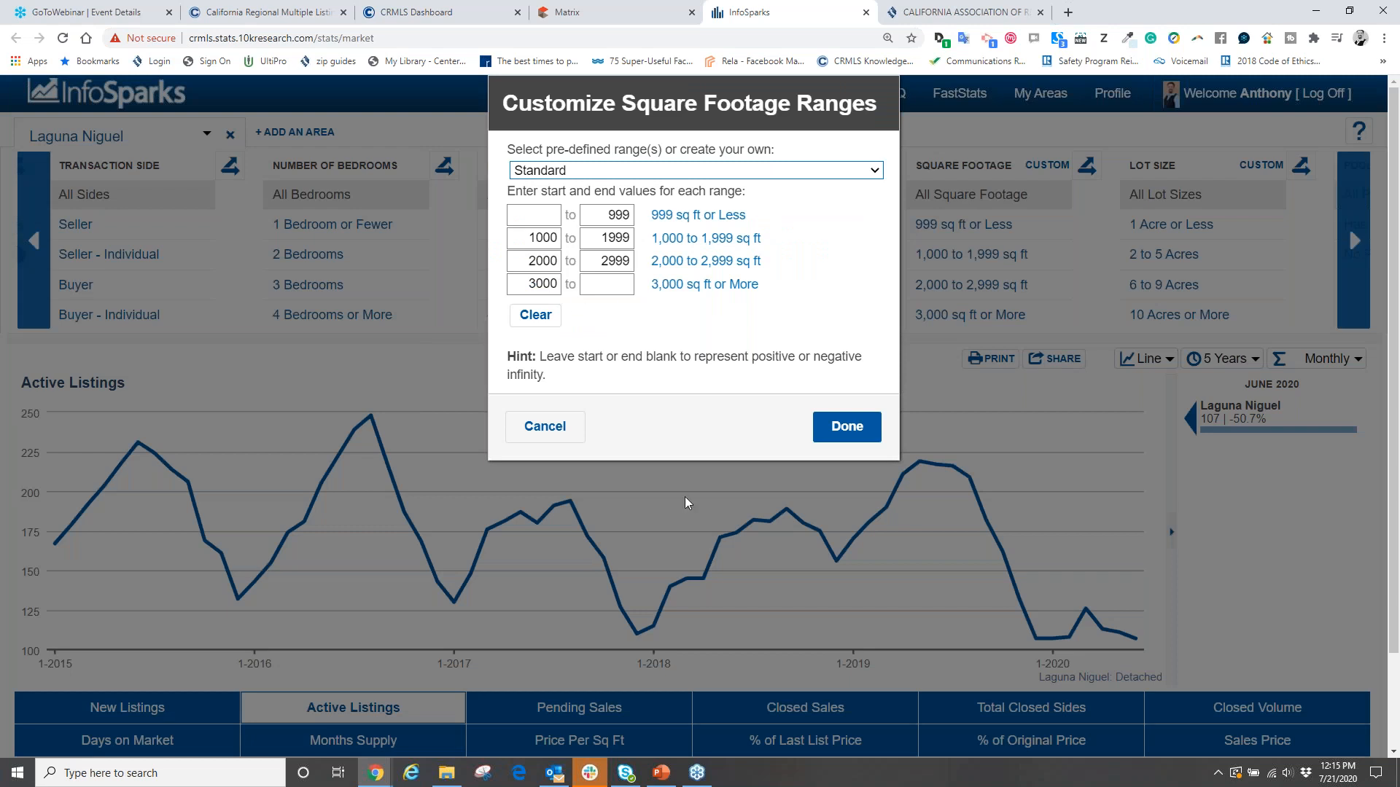
drag(537, 290, 543, 289)
text(8)
scroll(627, 330, down, 1)
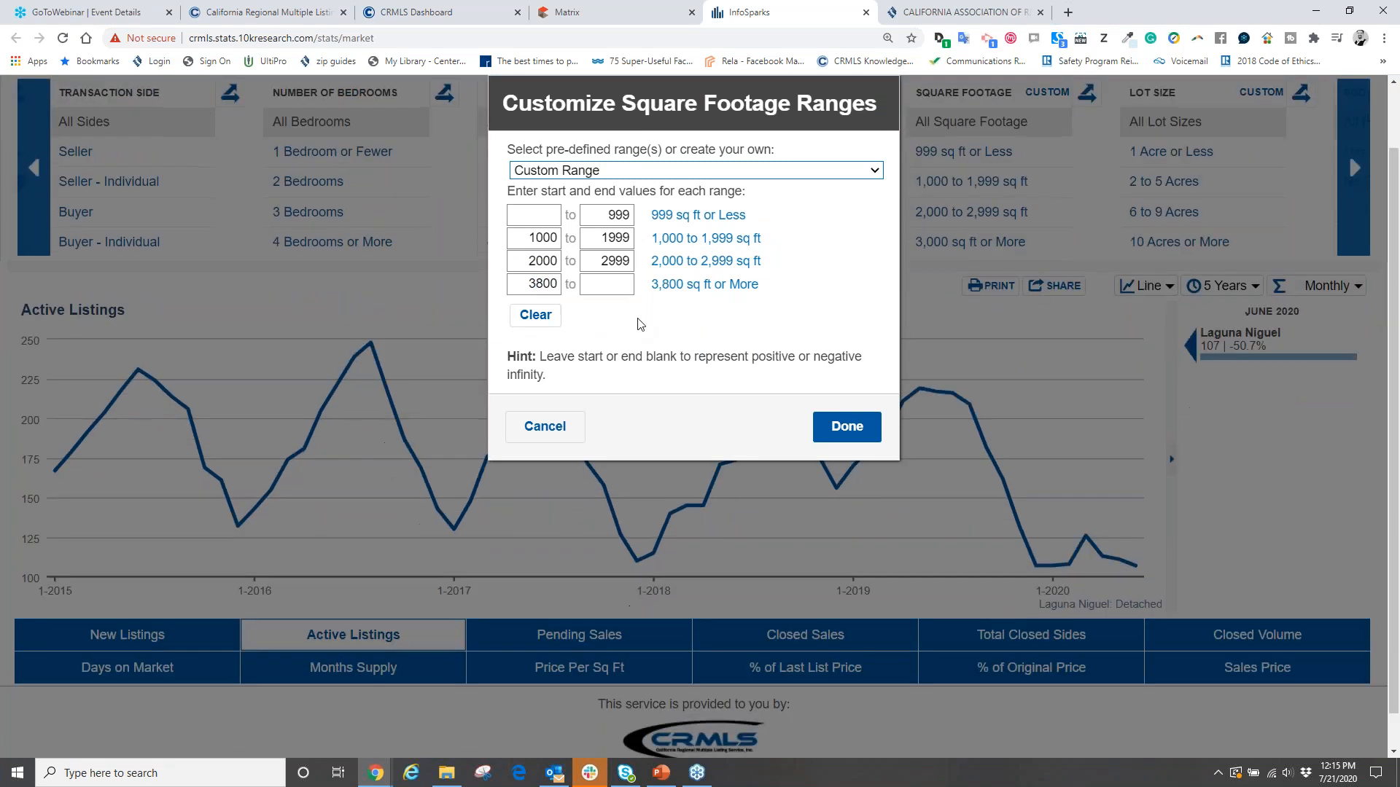
click(847, 436)
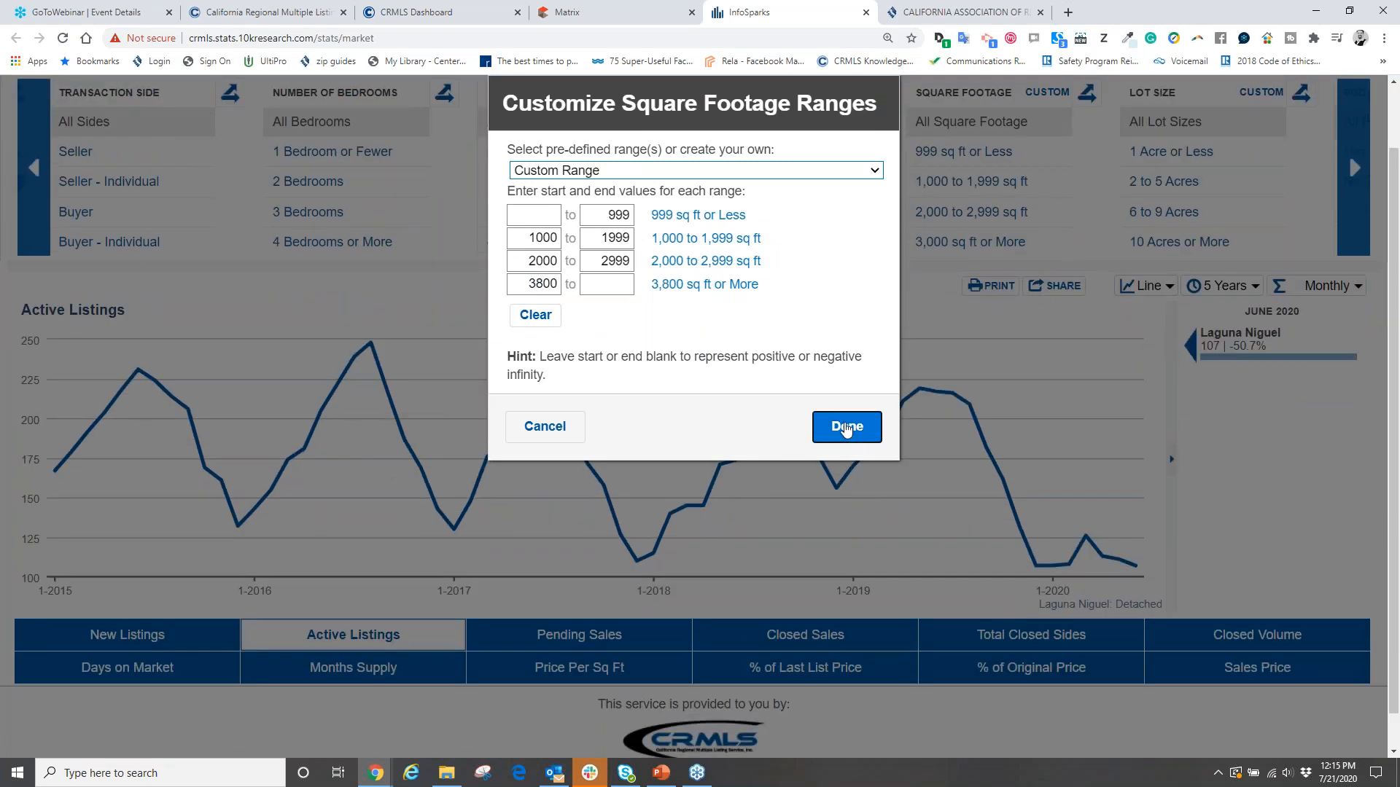
Step: Filter Active Listings to 3,800 sq ft or More, showing June 2020 at 29 (-43.1%)
click(940, 242)
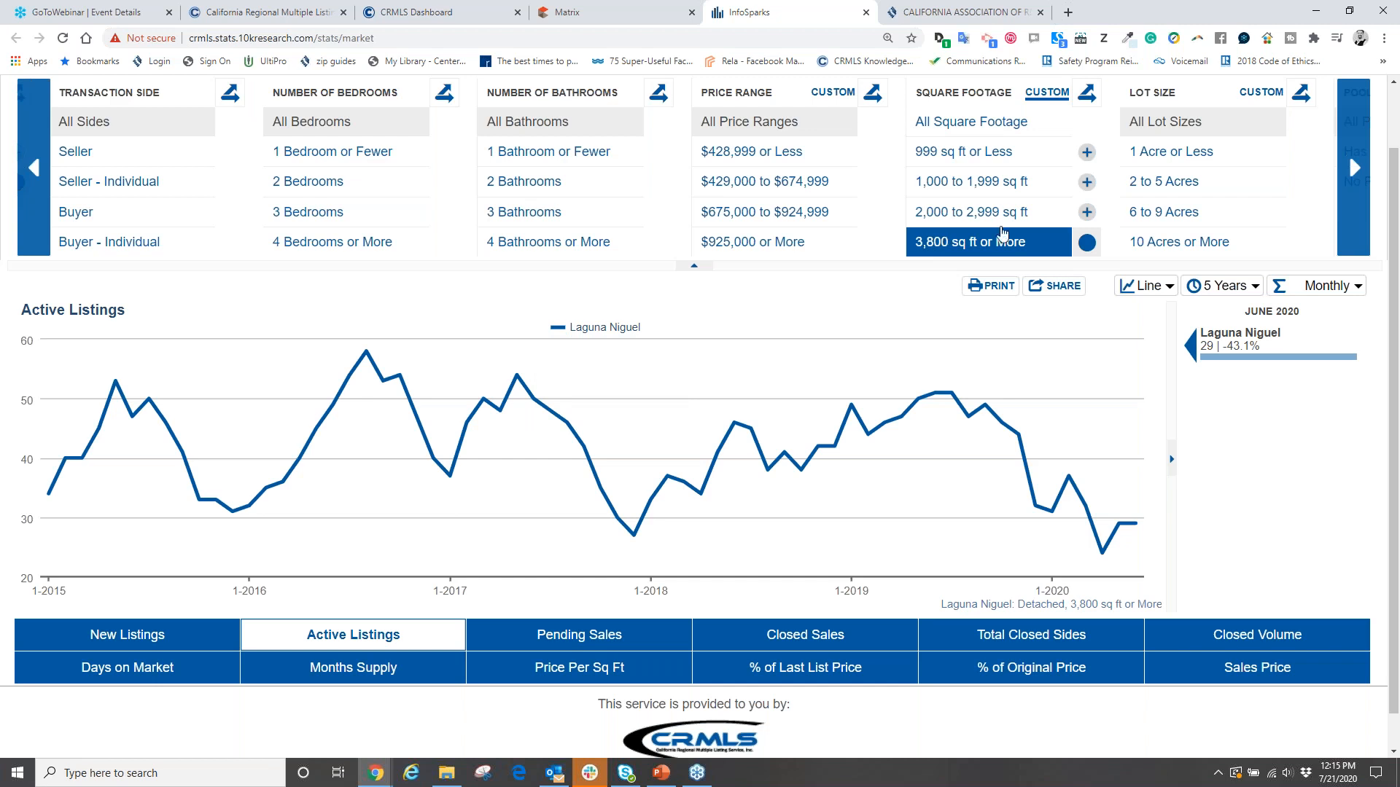
scroll(390, 183, up, 1)
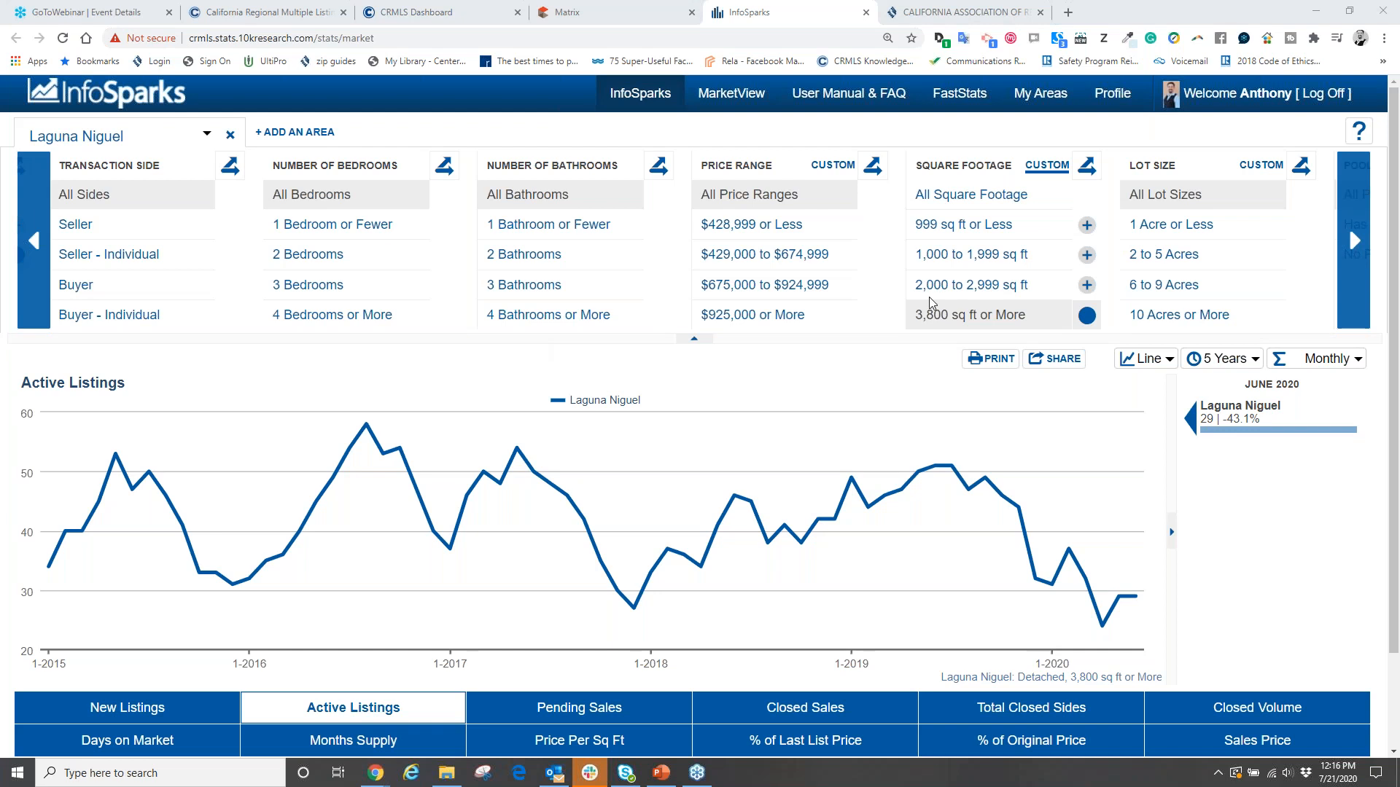
mouse_move(1136, 596)
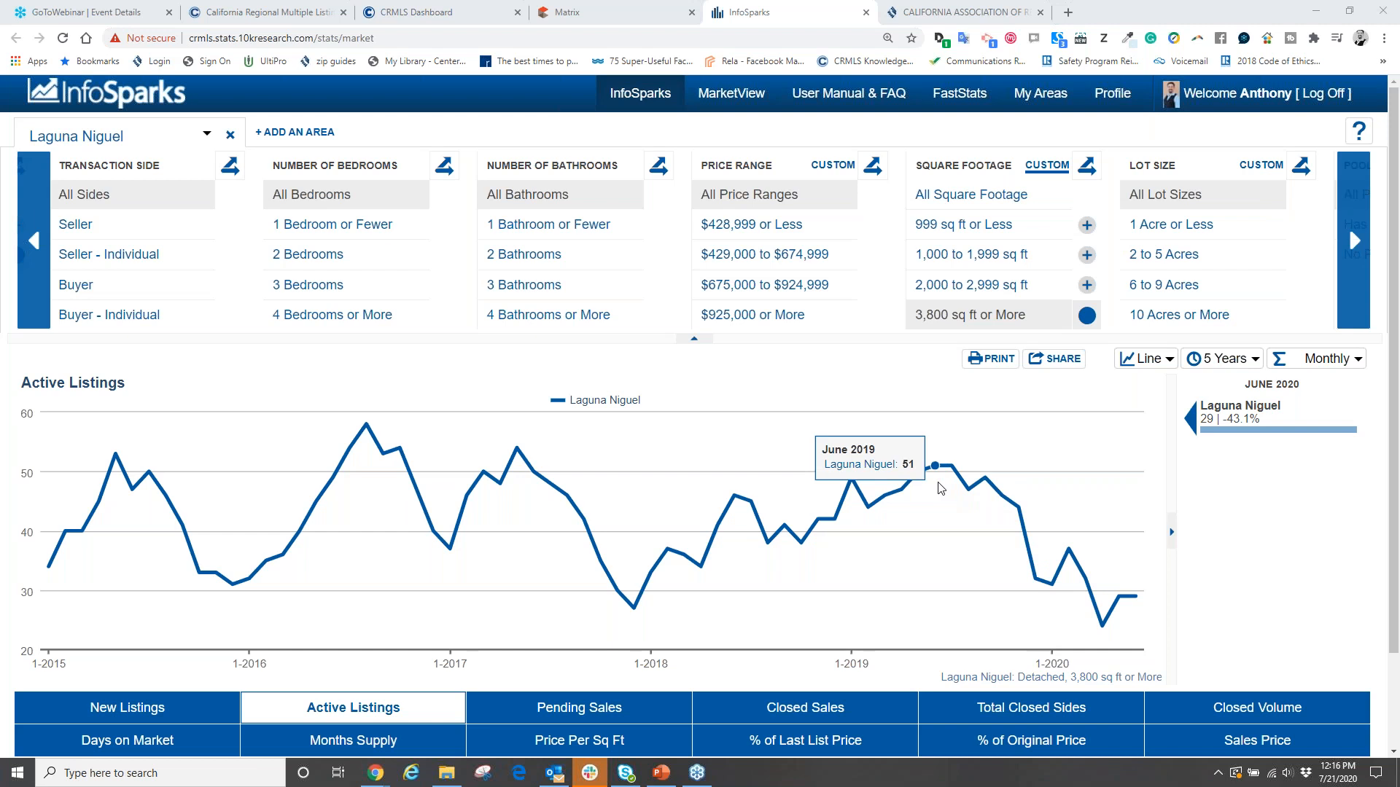
Step: Clear the 3,800 sq ft filter and chart Median Days on Market via Closed Sales and Closed Volume
click(1086, 315)
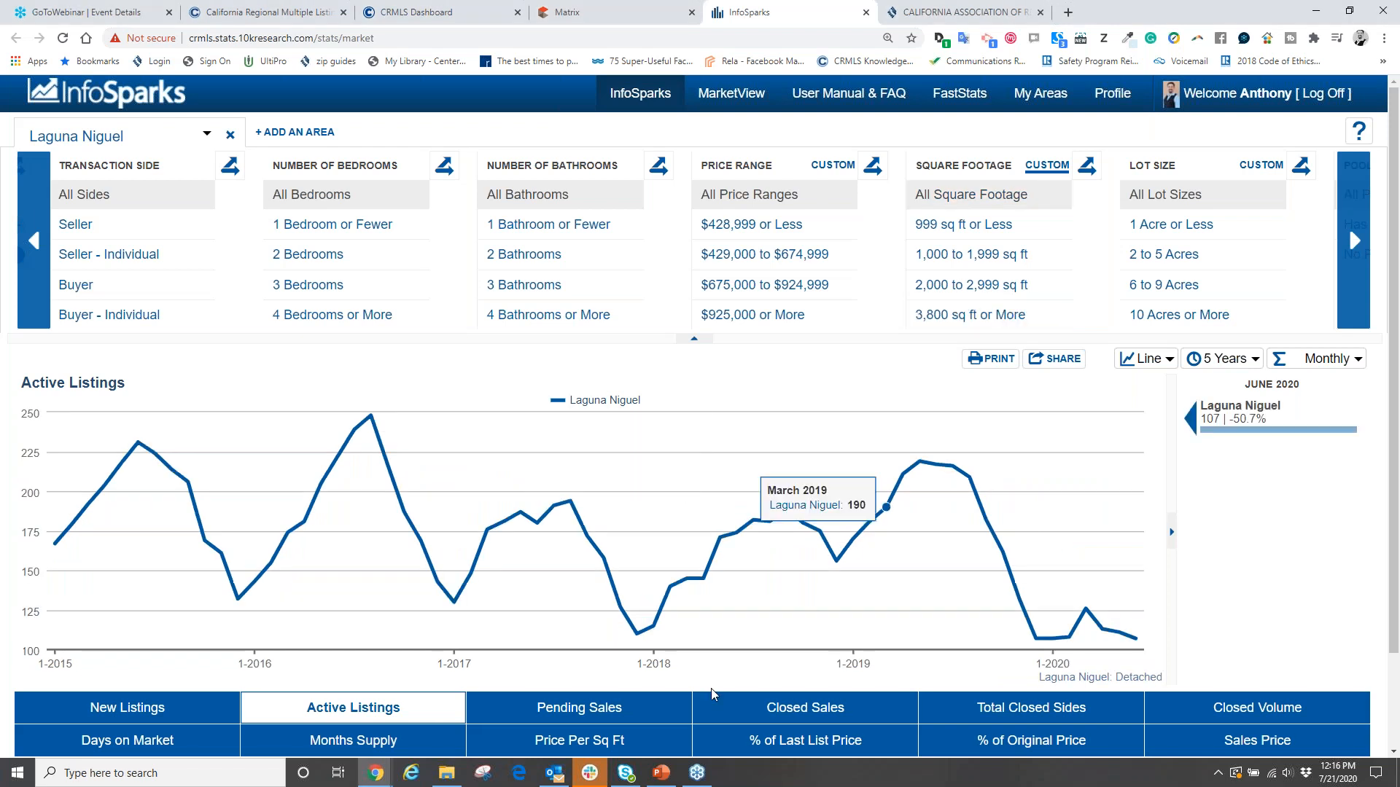
click(798, 714)
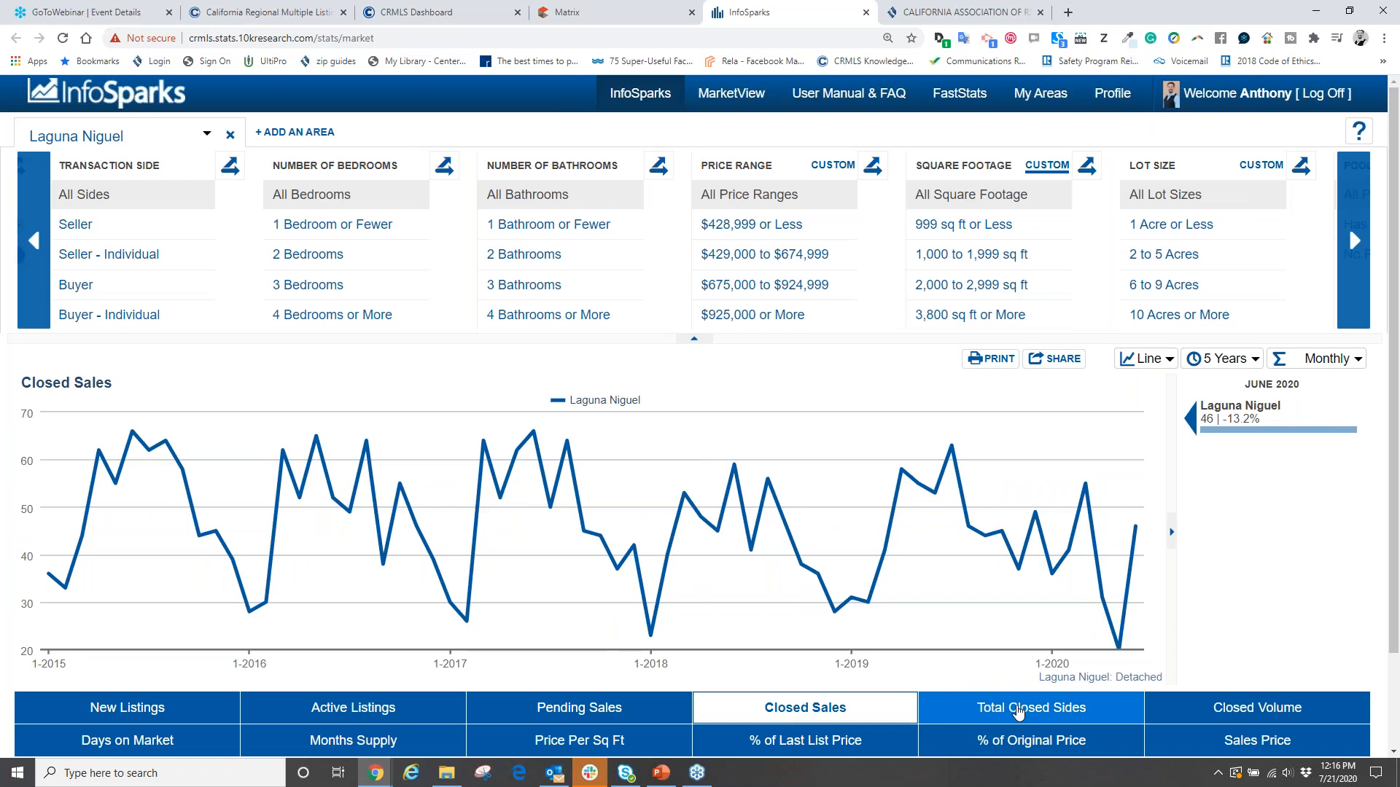
click(1248, 718)
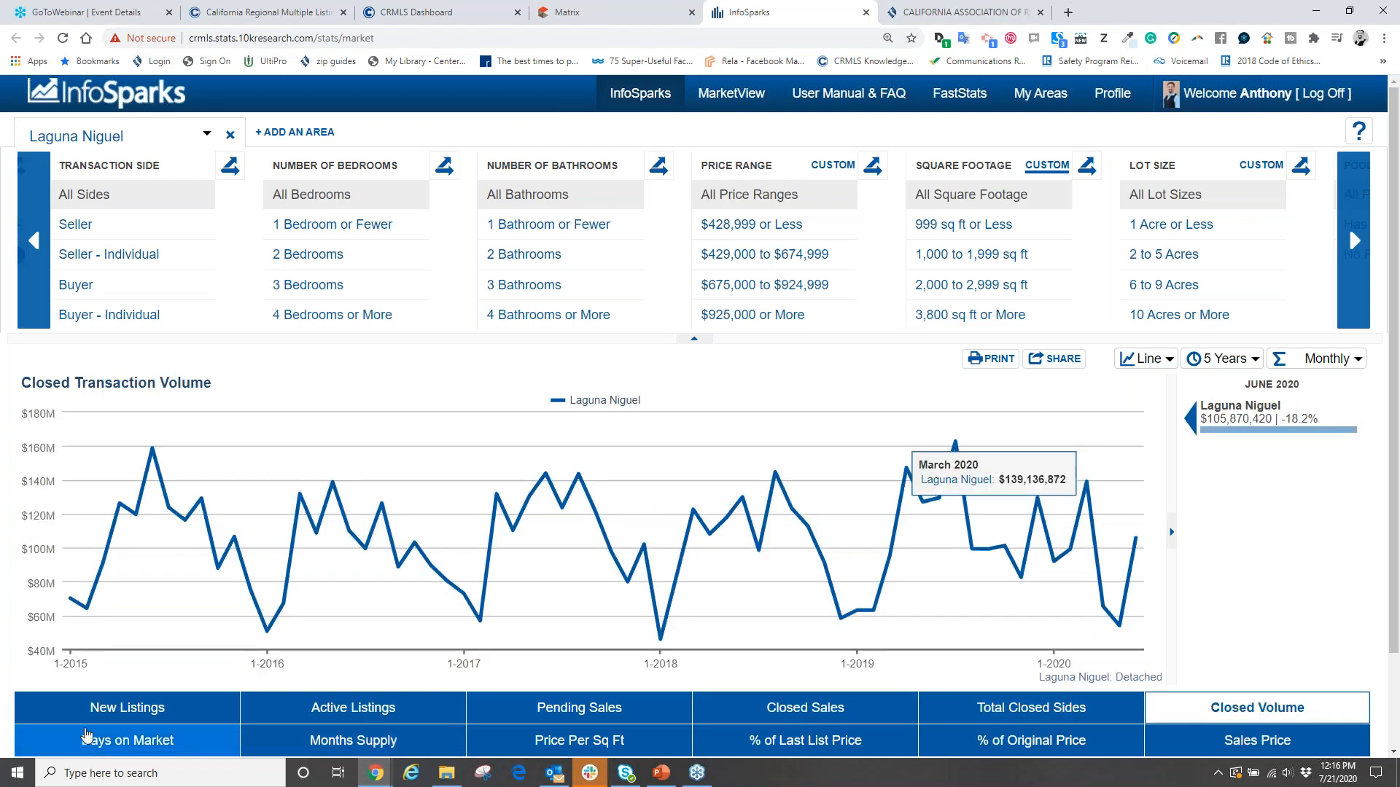
click(110, 740)
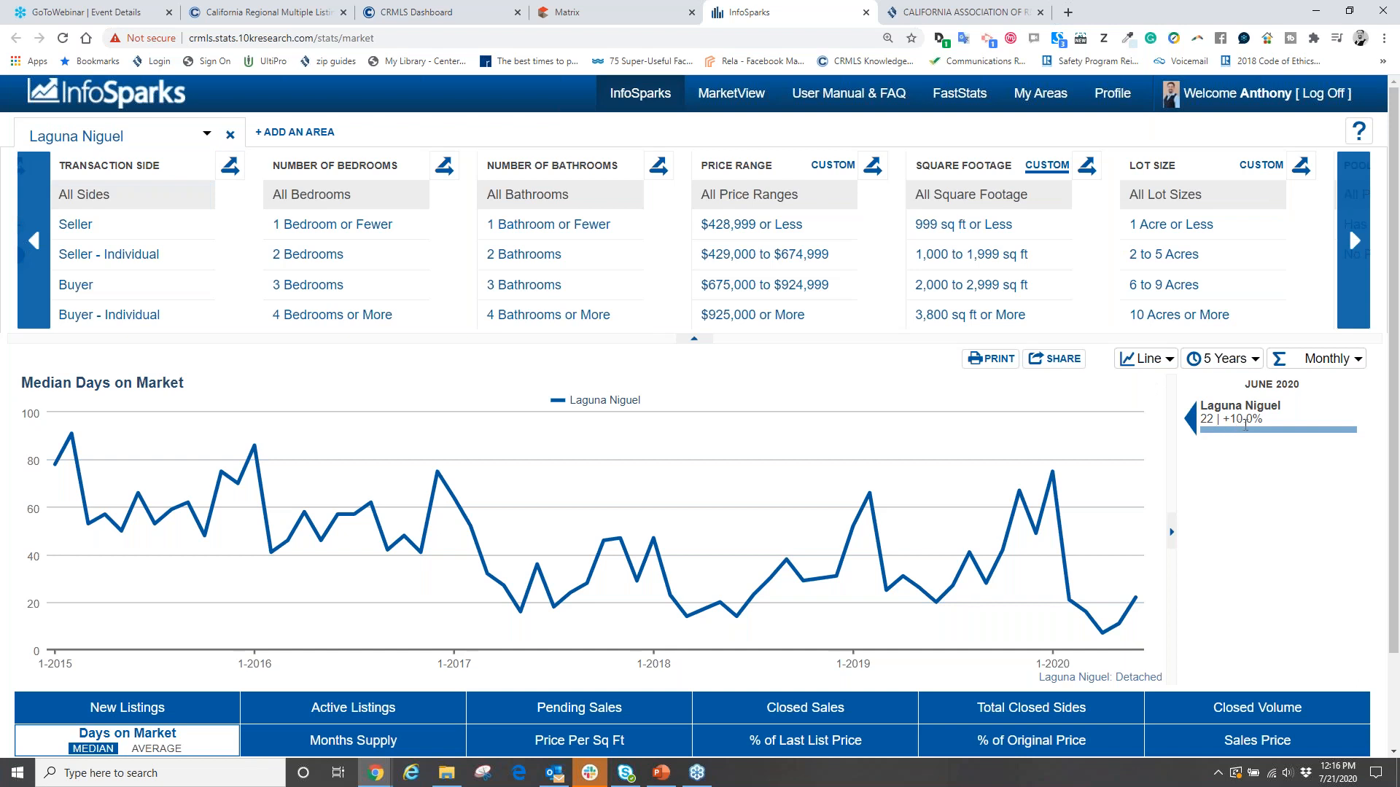
mouse_move(1112, 625)
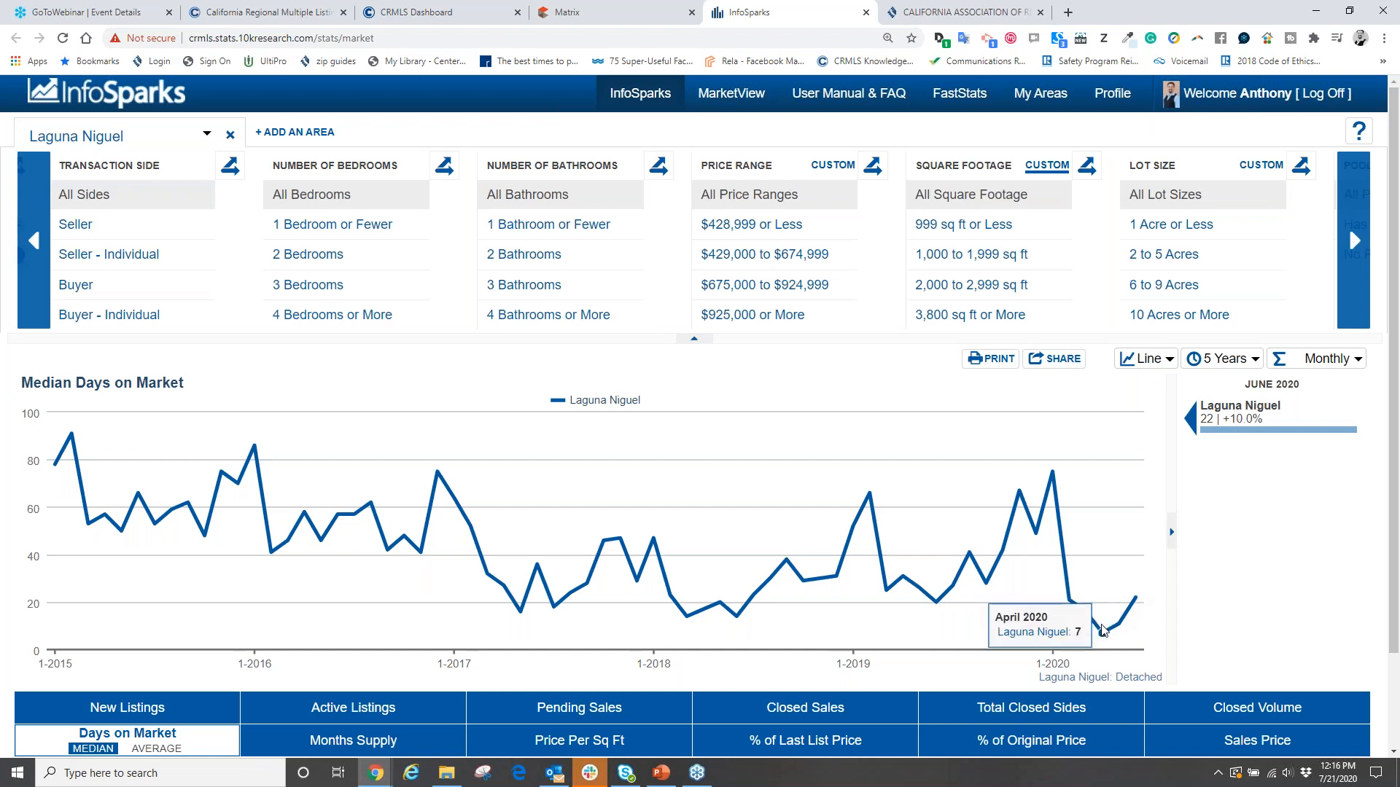
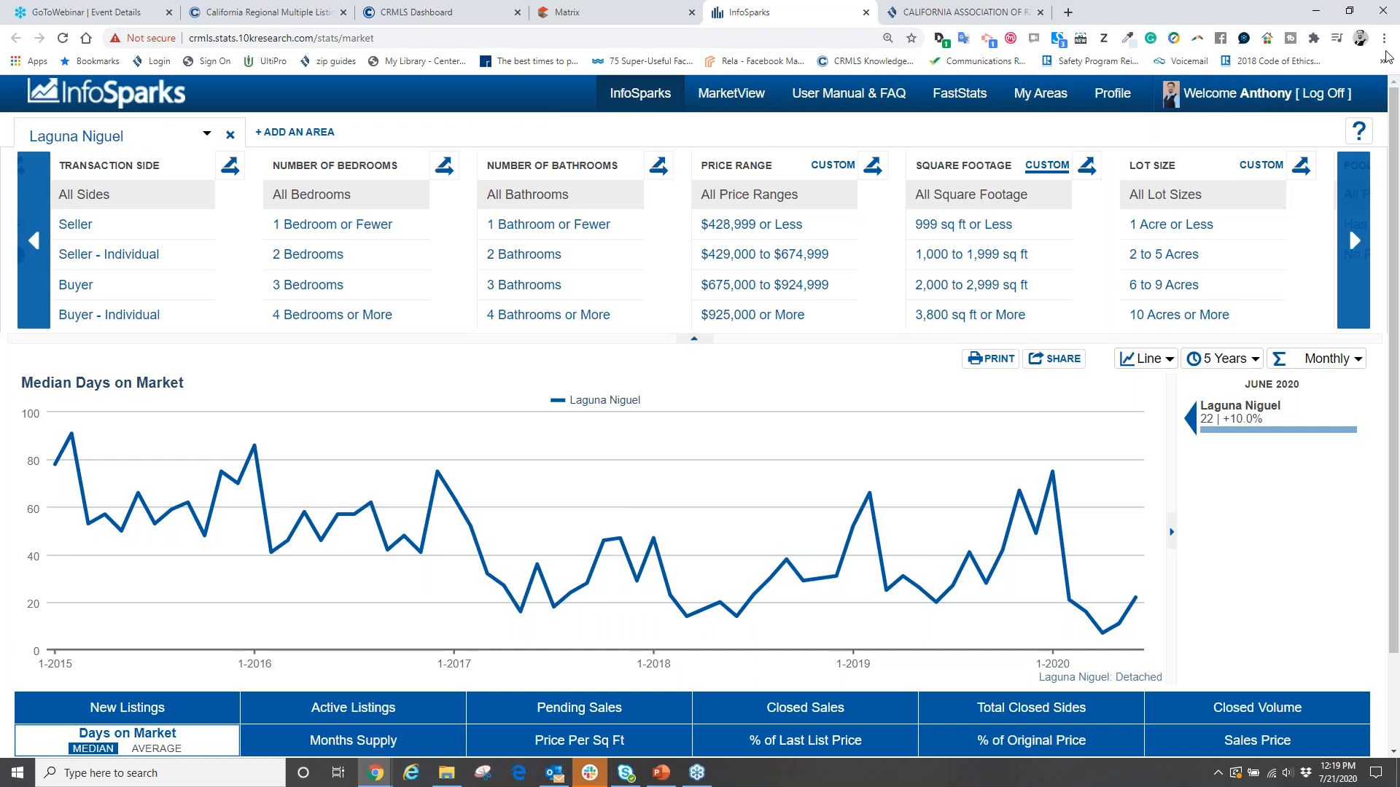
Step: Chart Median Percent of Original Price Received for detached Laguna Niguel homes, showing 98.3% for June 2020
click(337, 314)
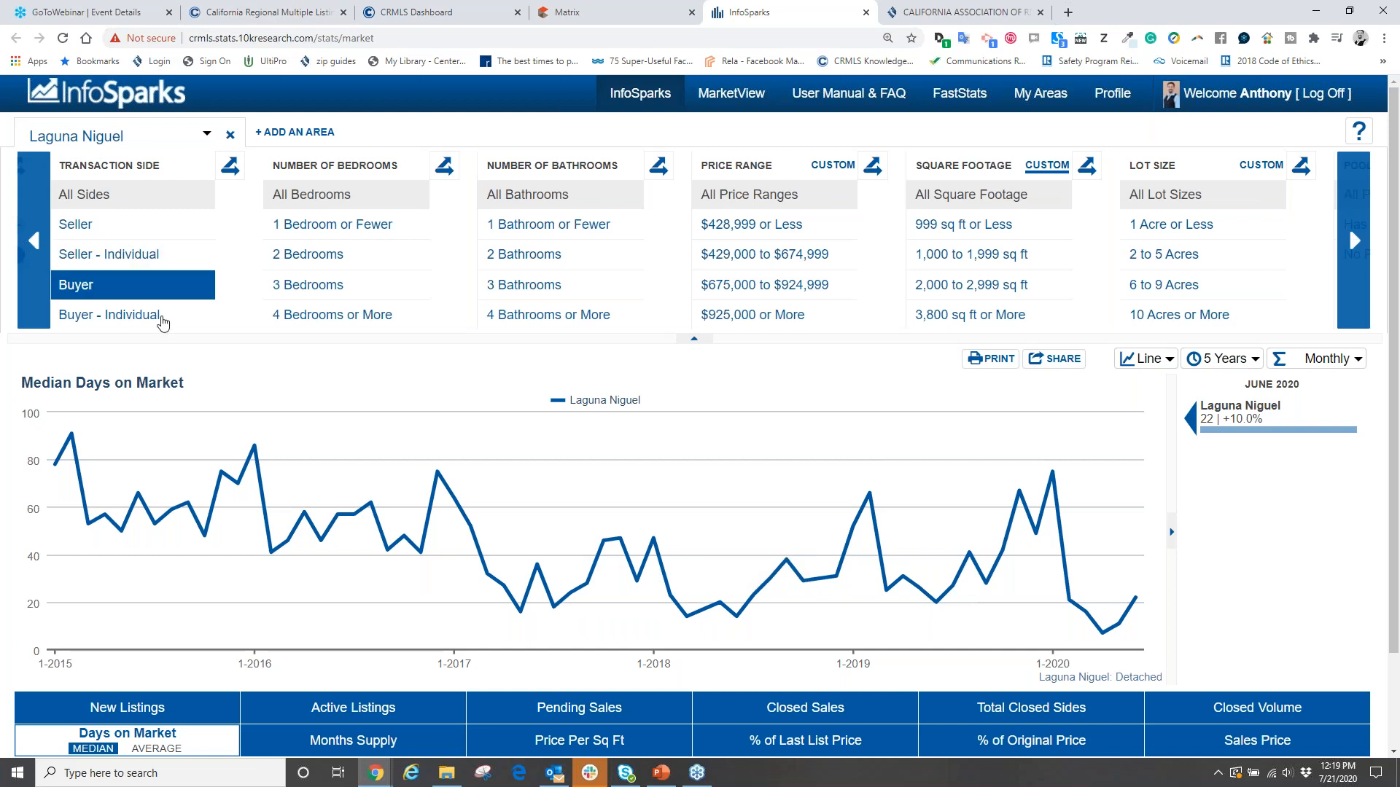
click(43, 257)
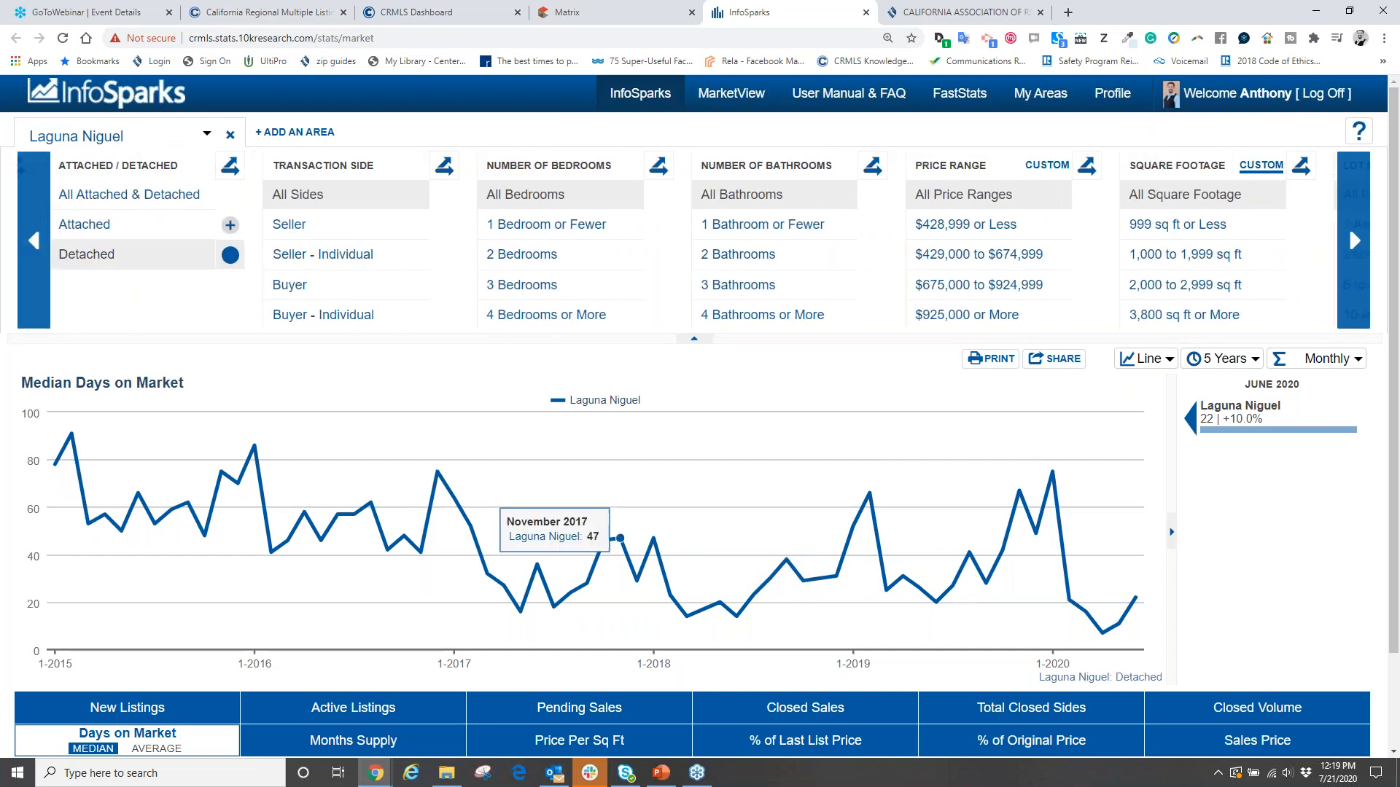
click(1048, 742)
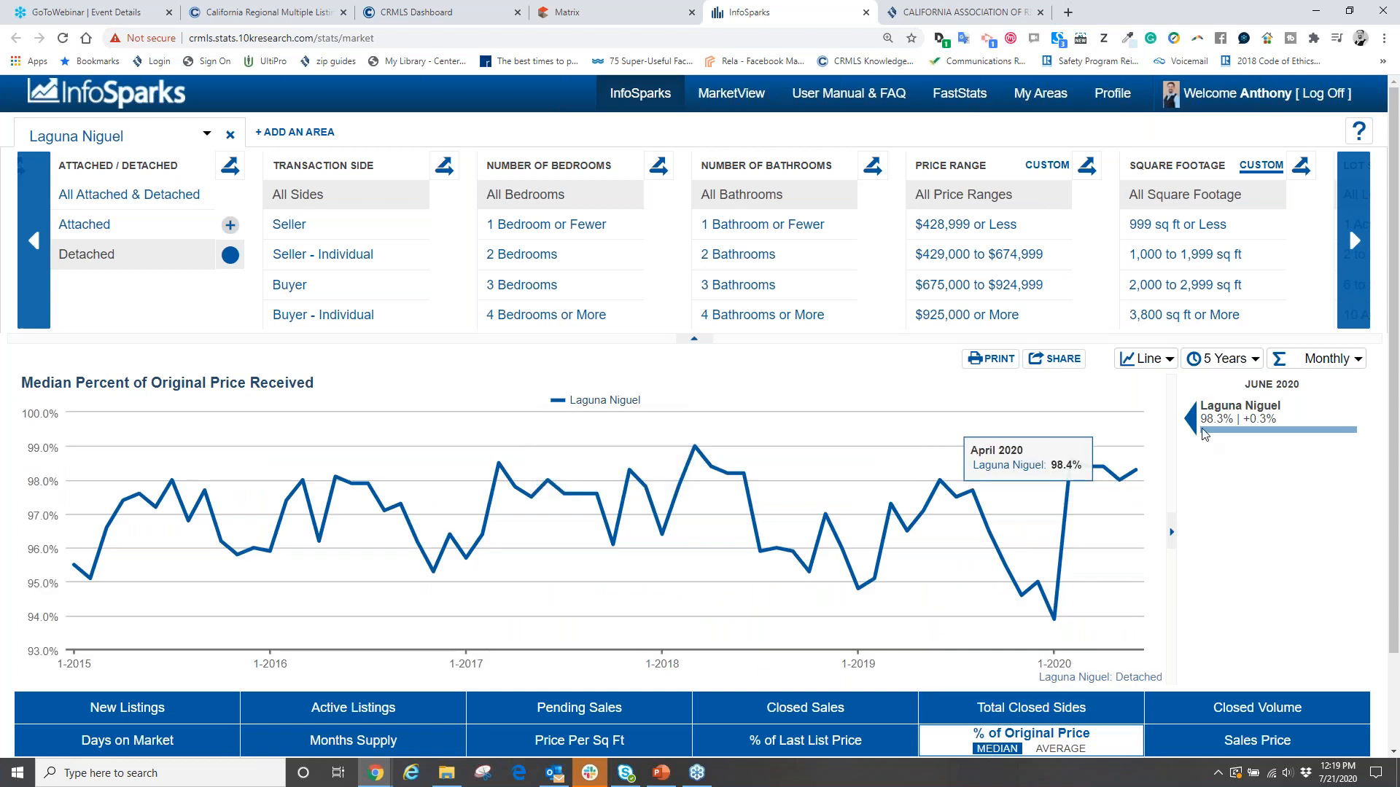
Step: View Closed Sales and Closed Volume, then chart Median Percent of Last List Price Received (98.8%)
mouse_move(1142, 474)
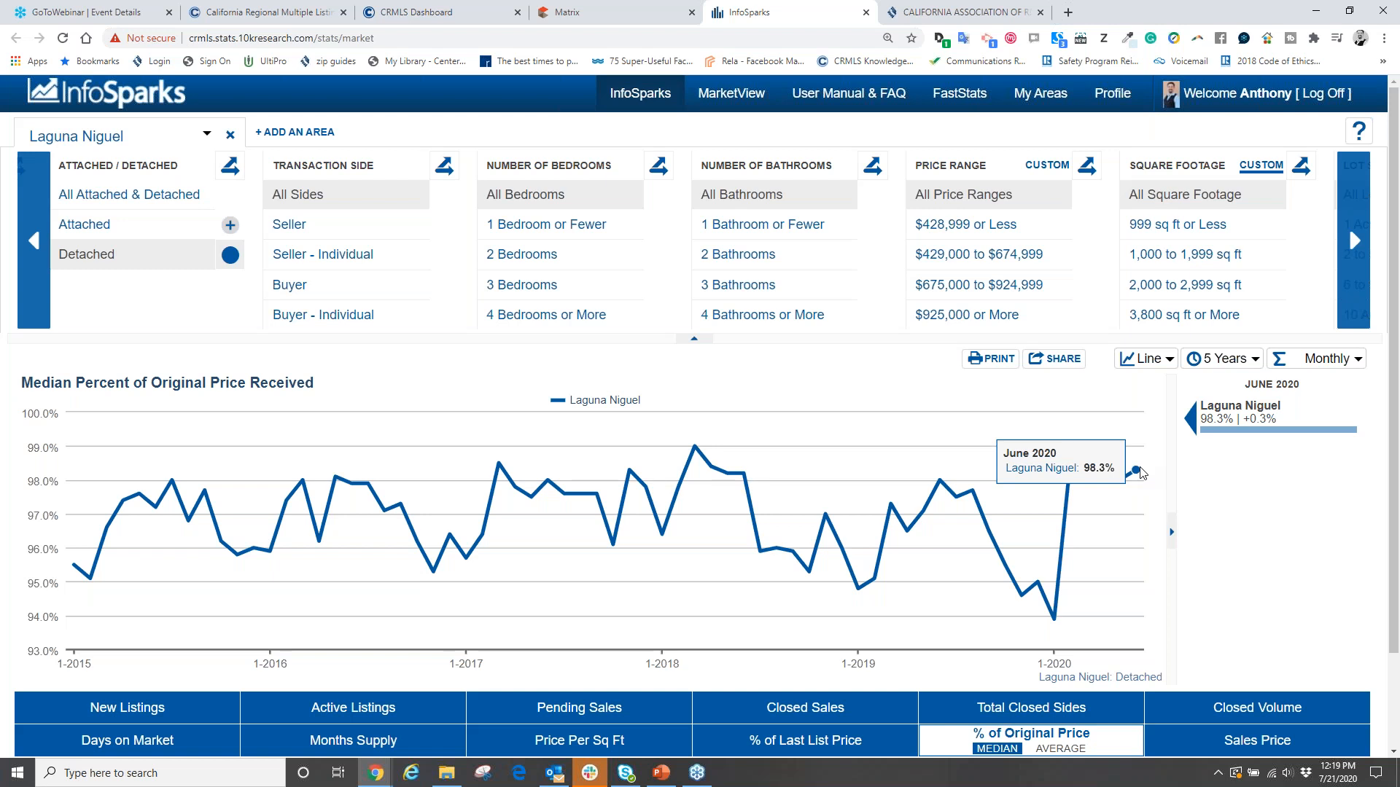
click(1386, 243)
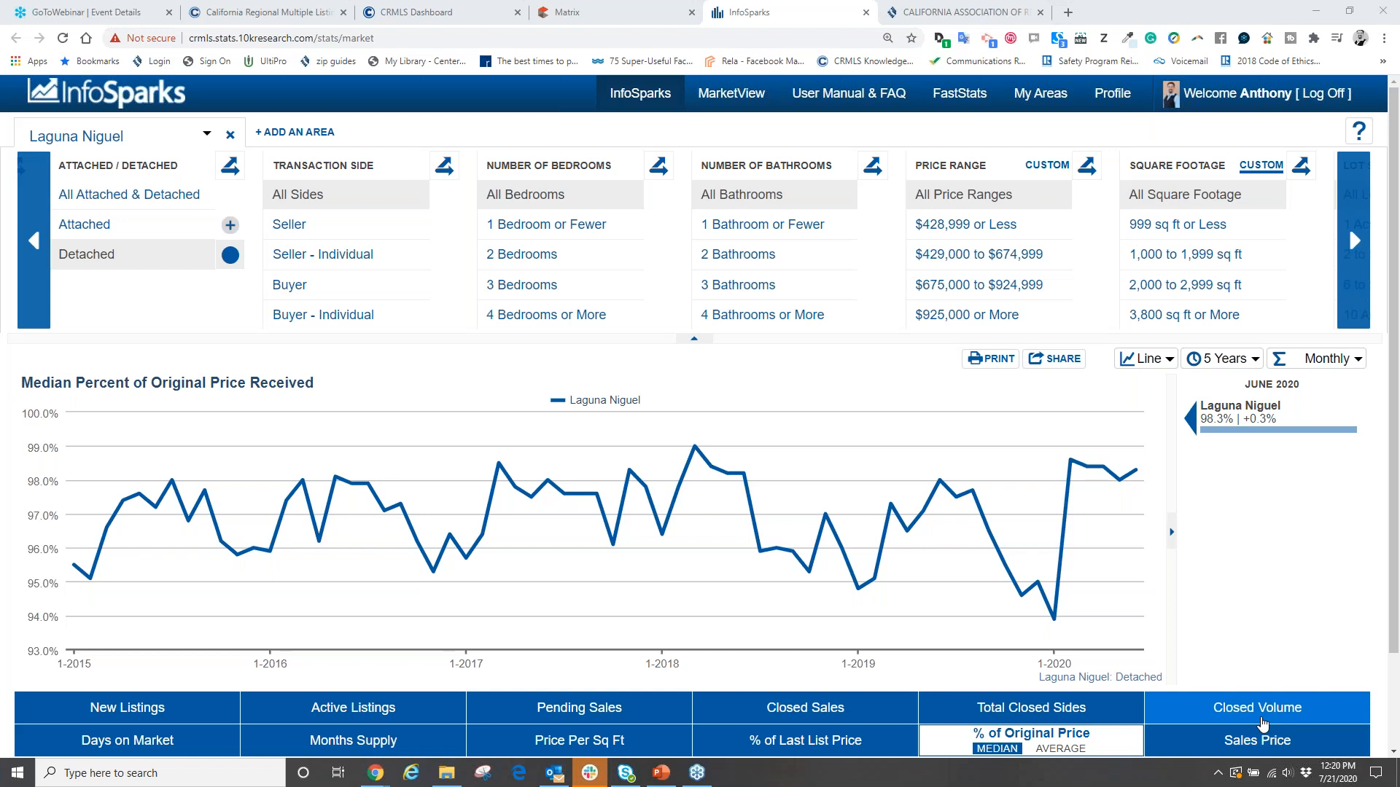
click(819, 714)
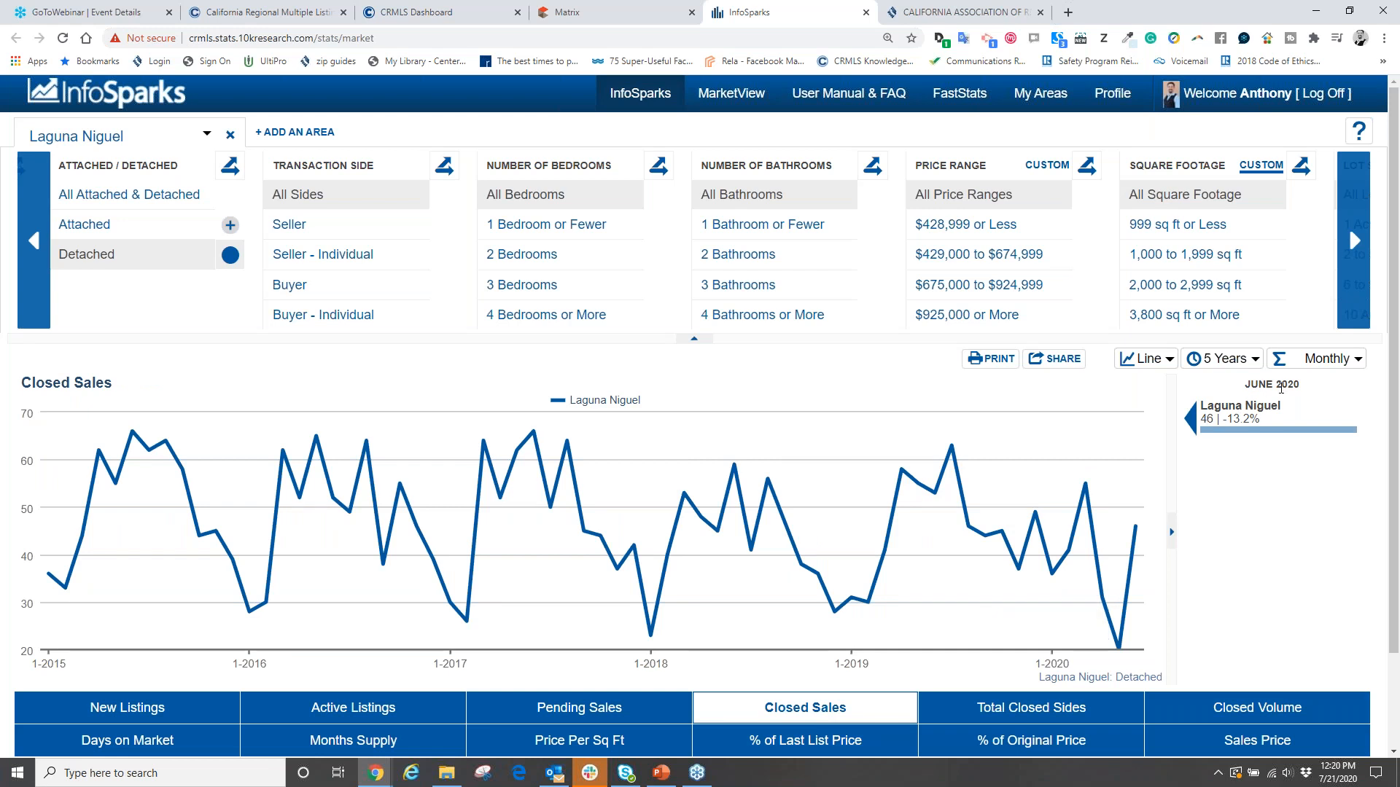
click(1196, 709)
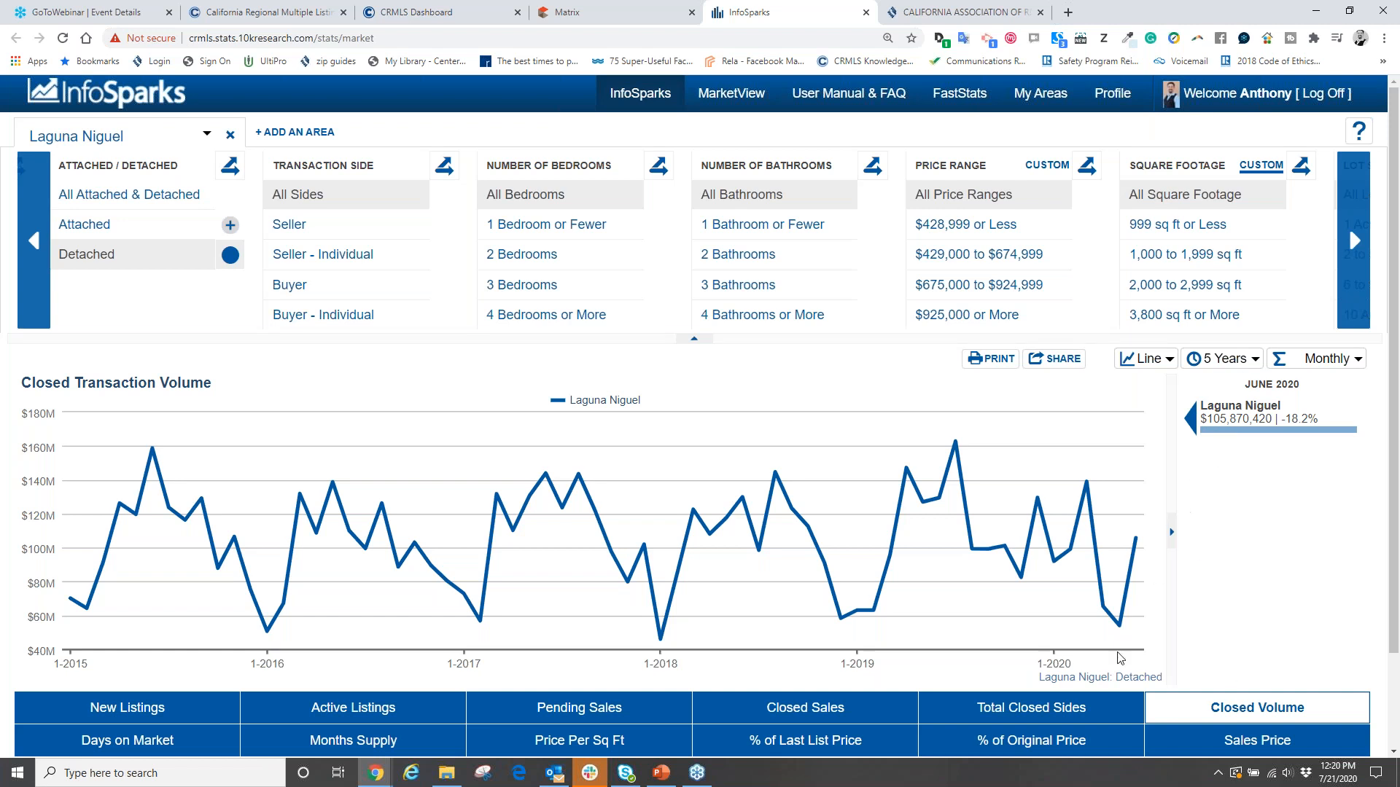
click(1019, 750)
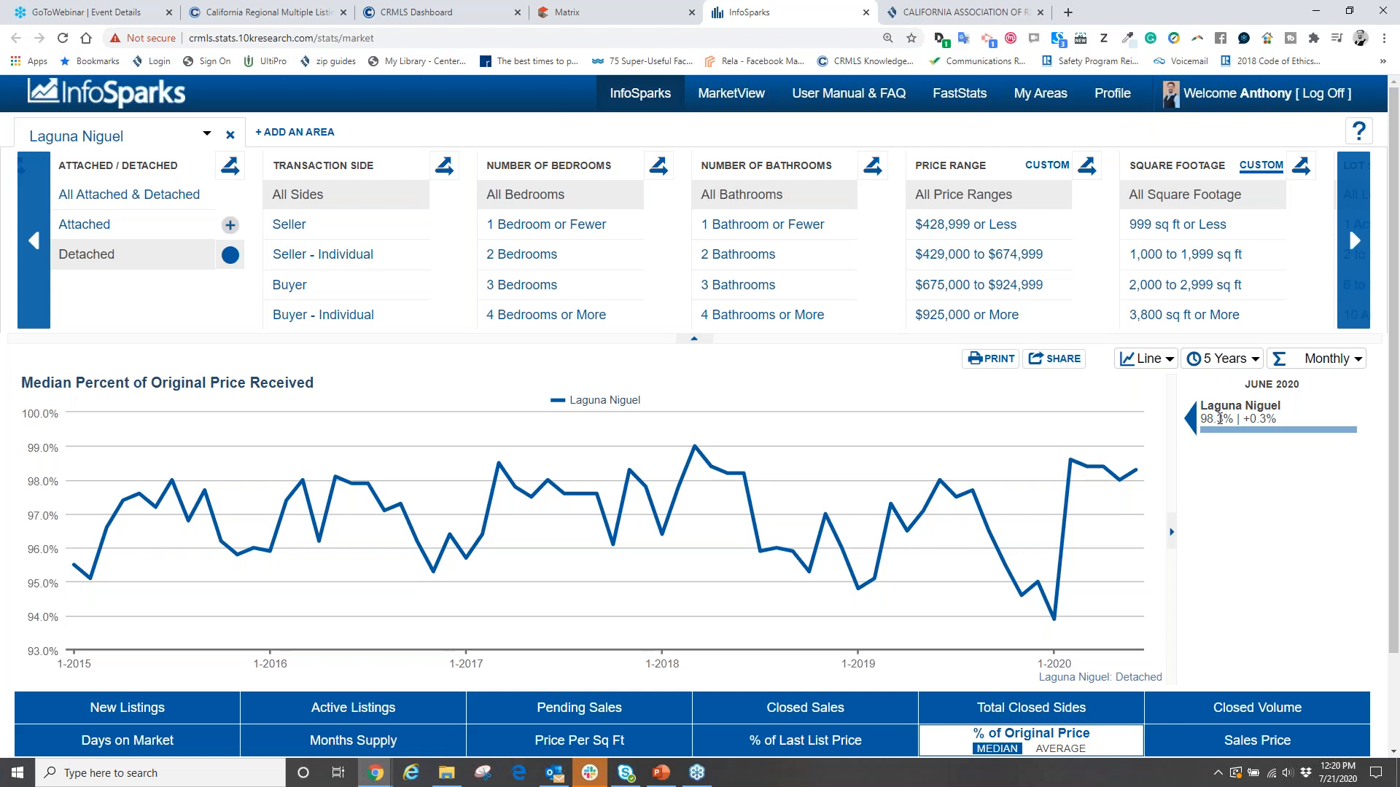
click(835, 749)
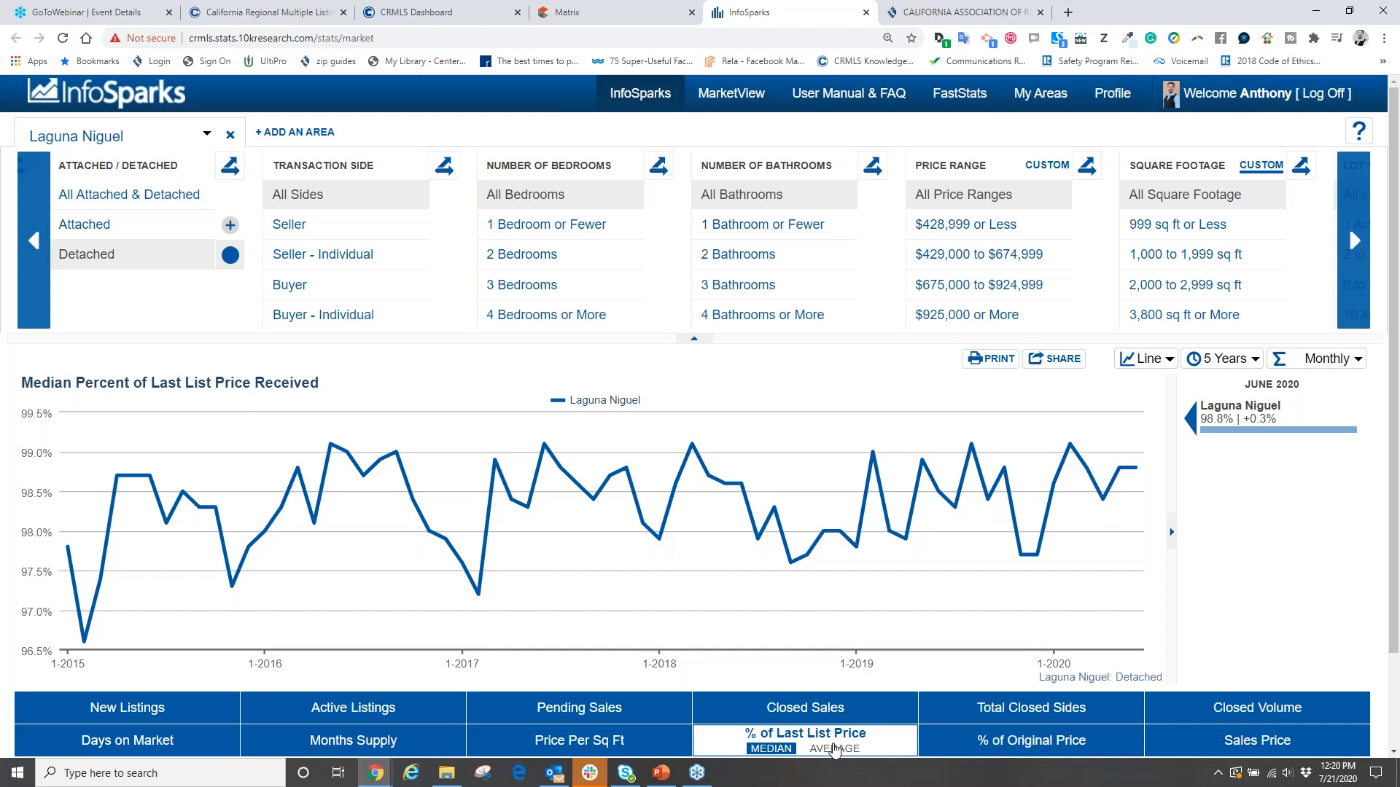
Step: Switch Sales Price from median to average, showing $1,150,765 for June 2020, down 5.8%
click(1386, 49)
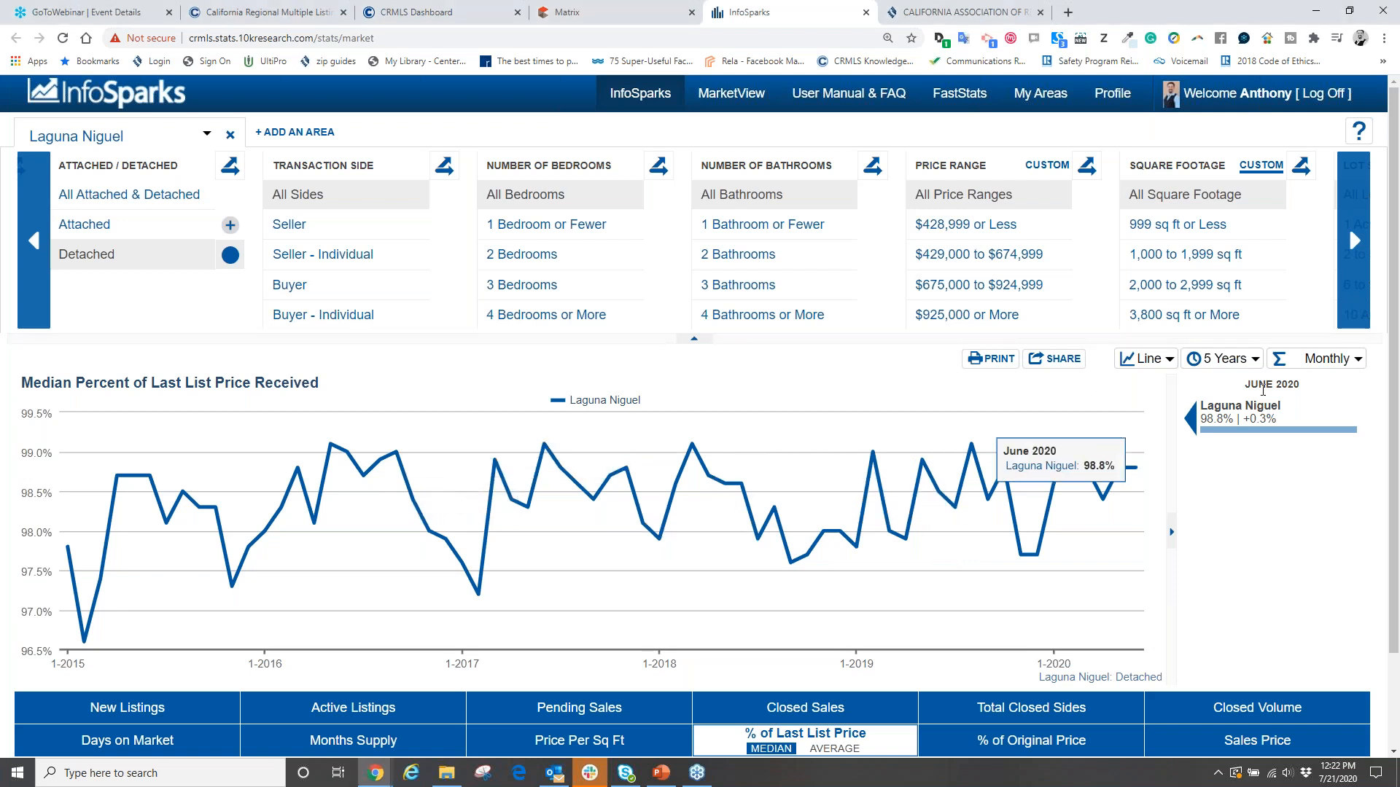
click(1249, 749)
click(1287, 749)
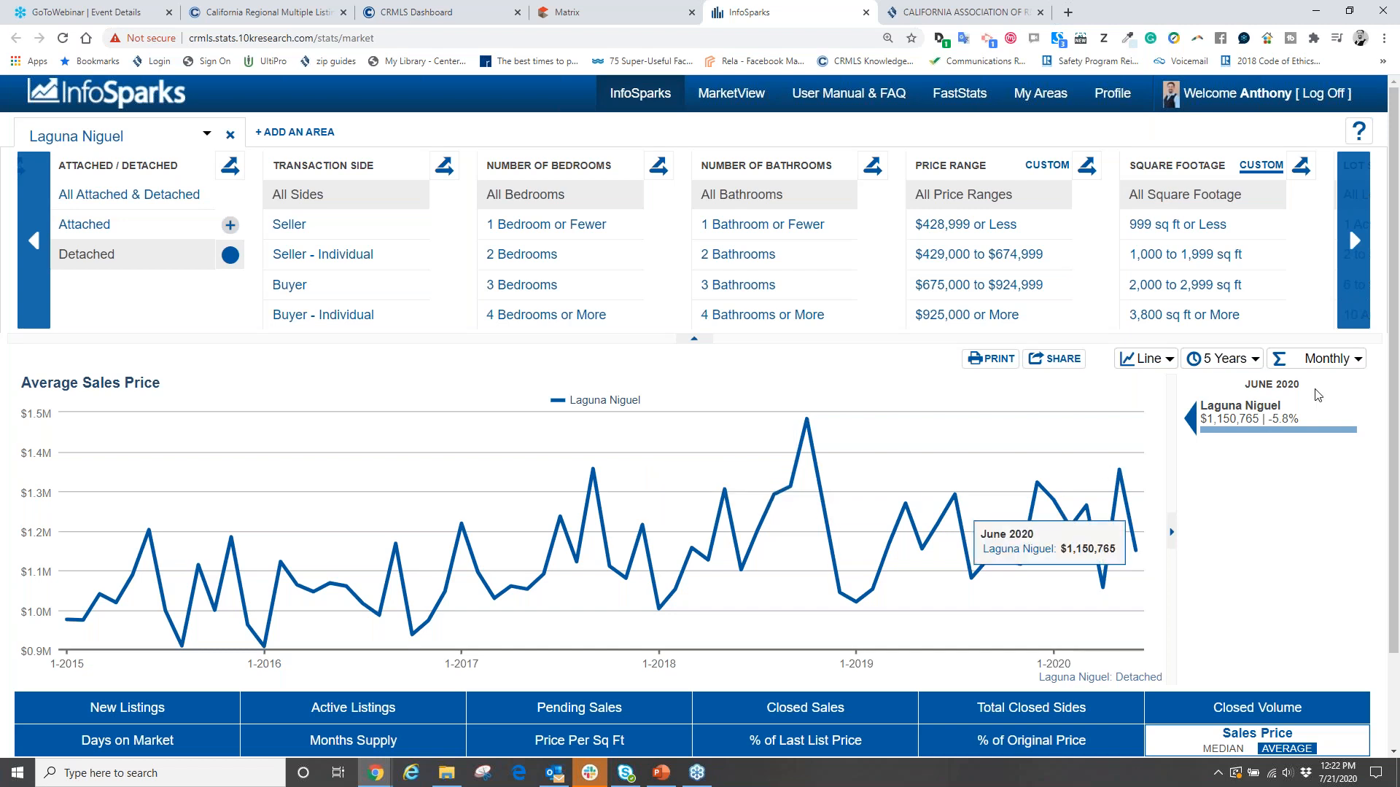
Step: Try Rolling 3 and 6 Months, then settle on Rolling 12 Months ($1,199,903 June 2020)
click(1185, 286)
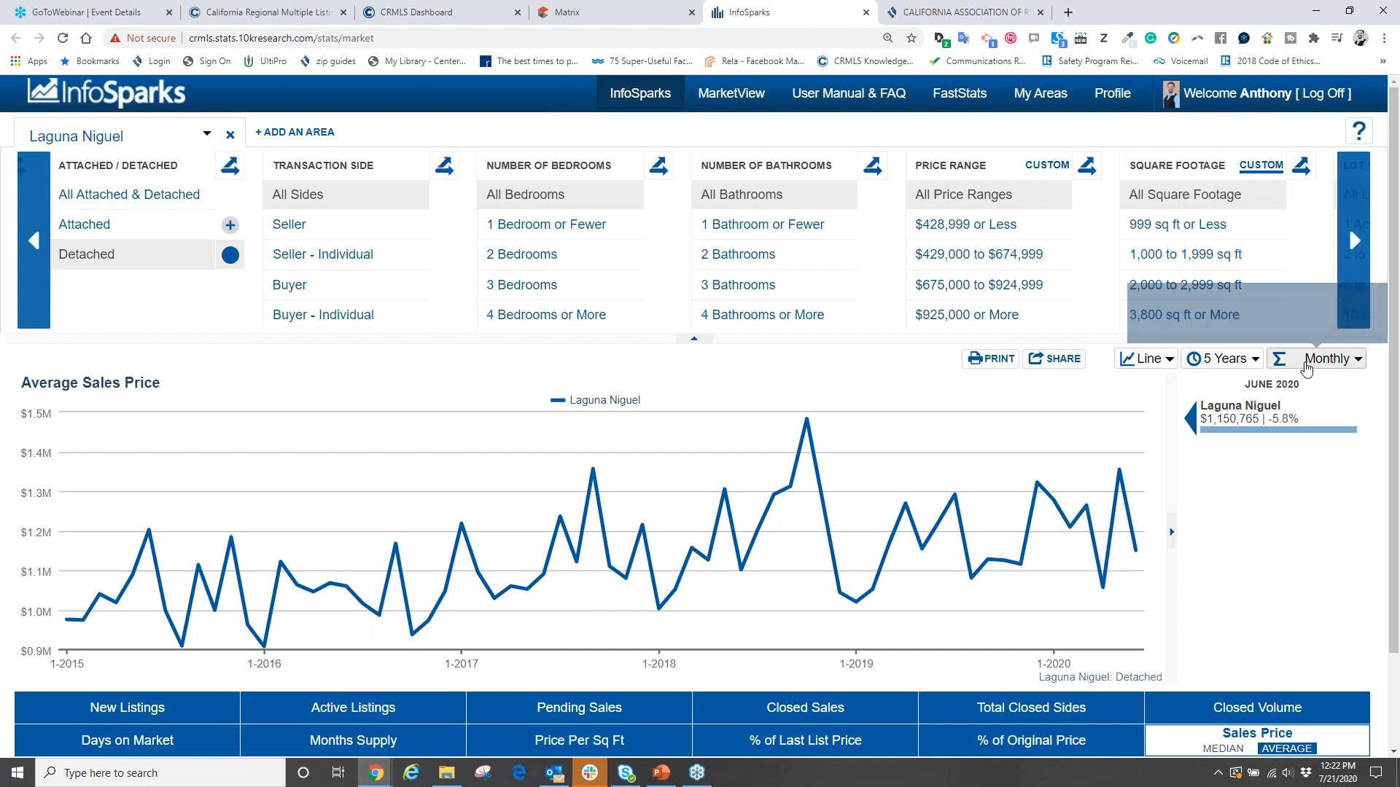
click(1351, 360)
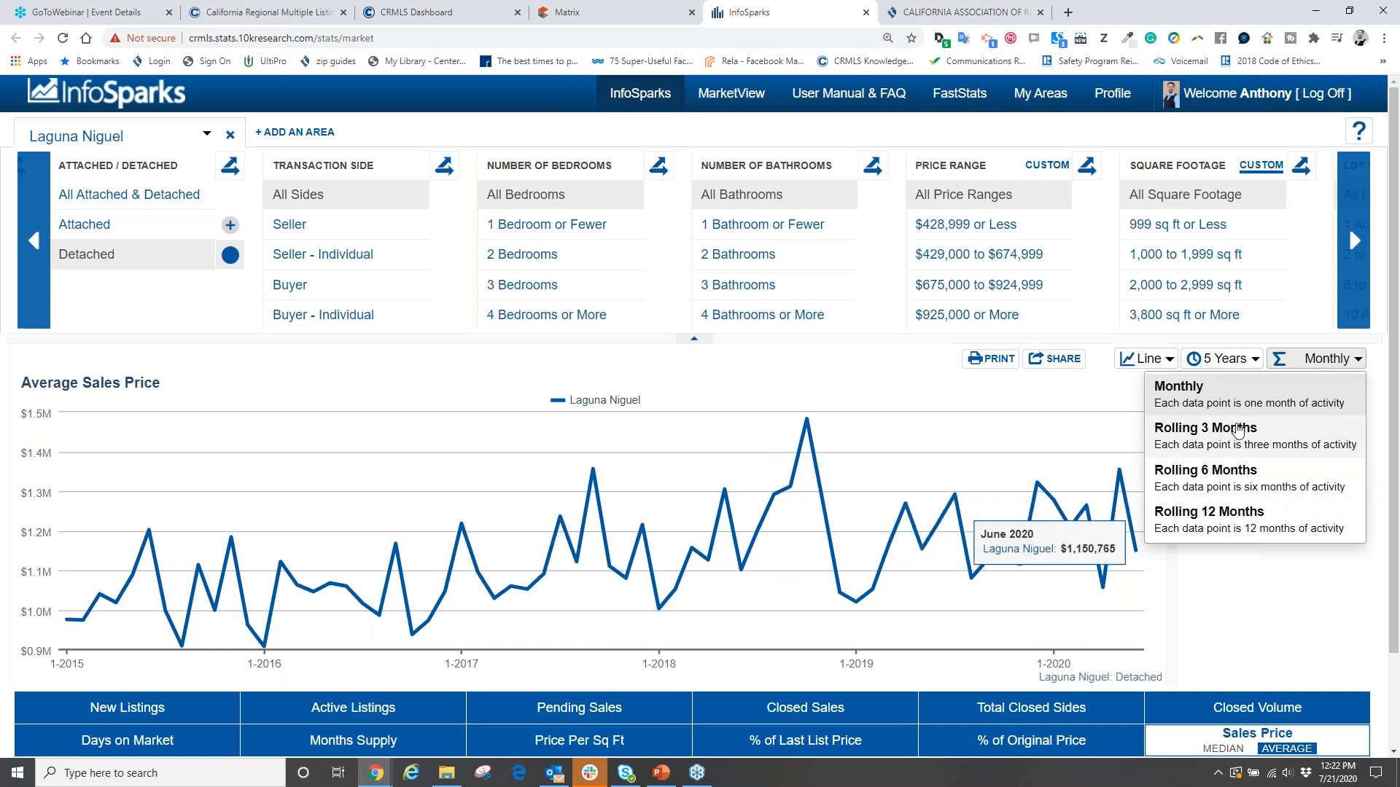
click(1215, 430)
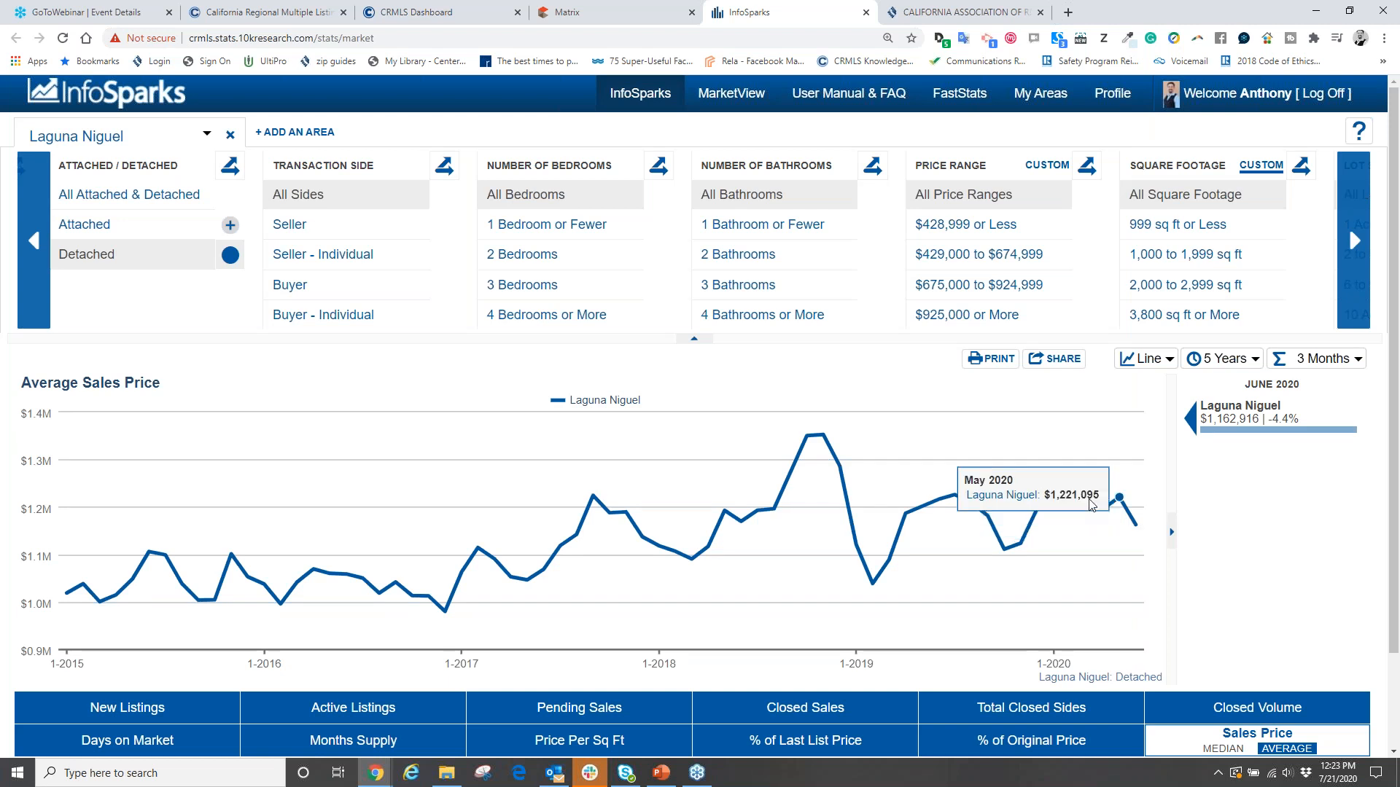
click(1332, 363)
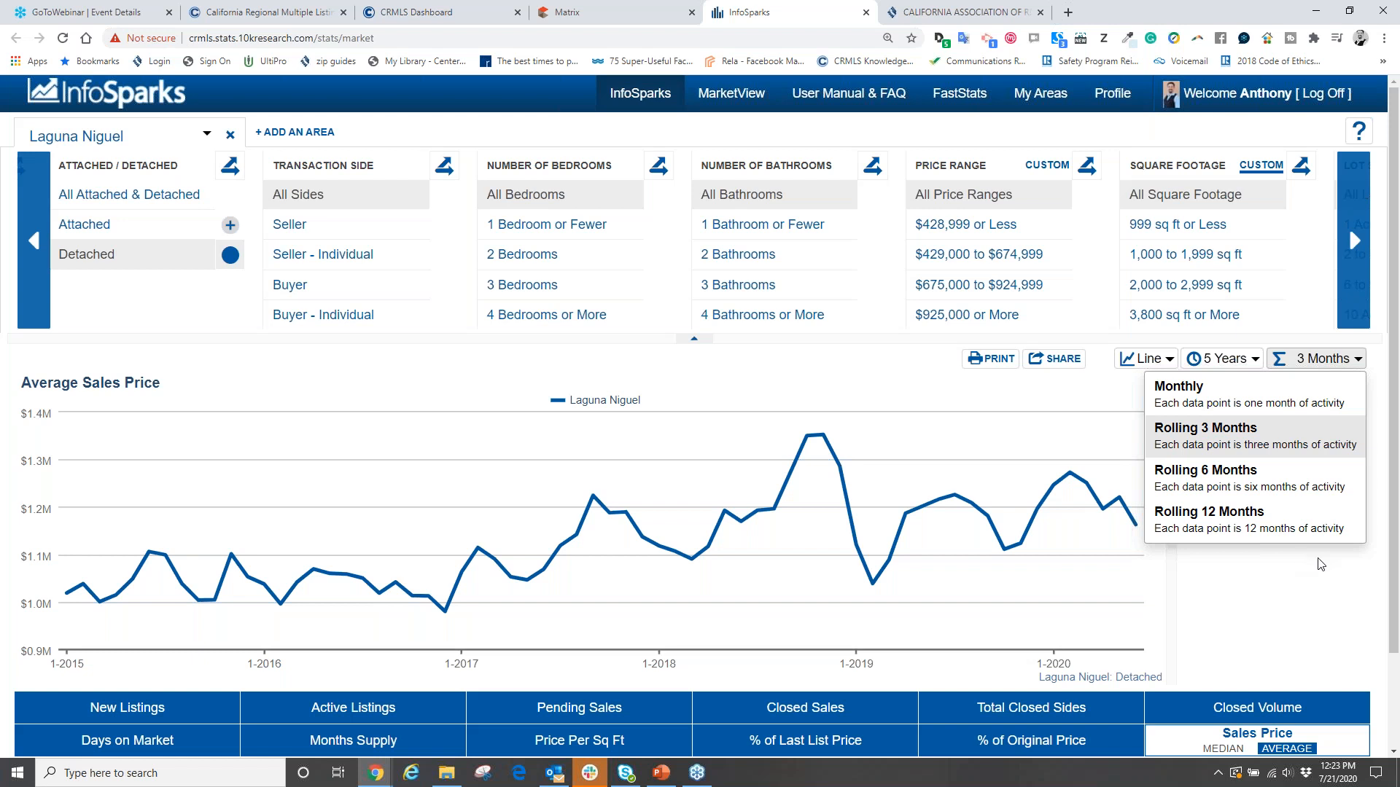
click(1254, 481)
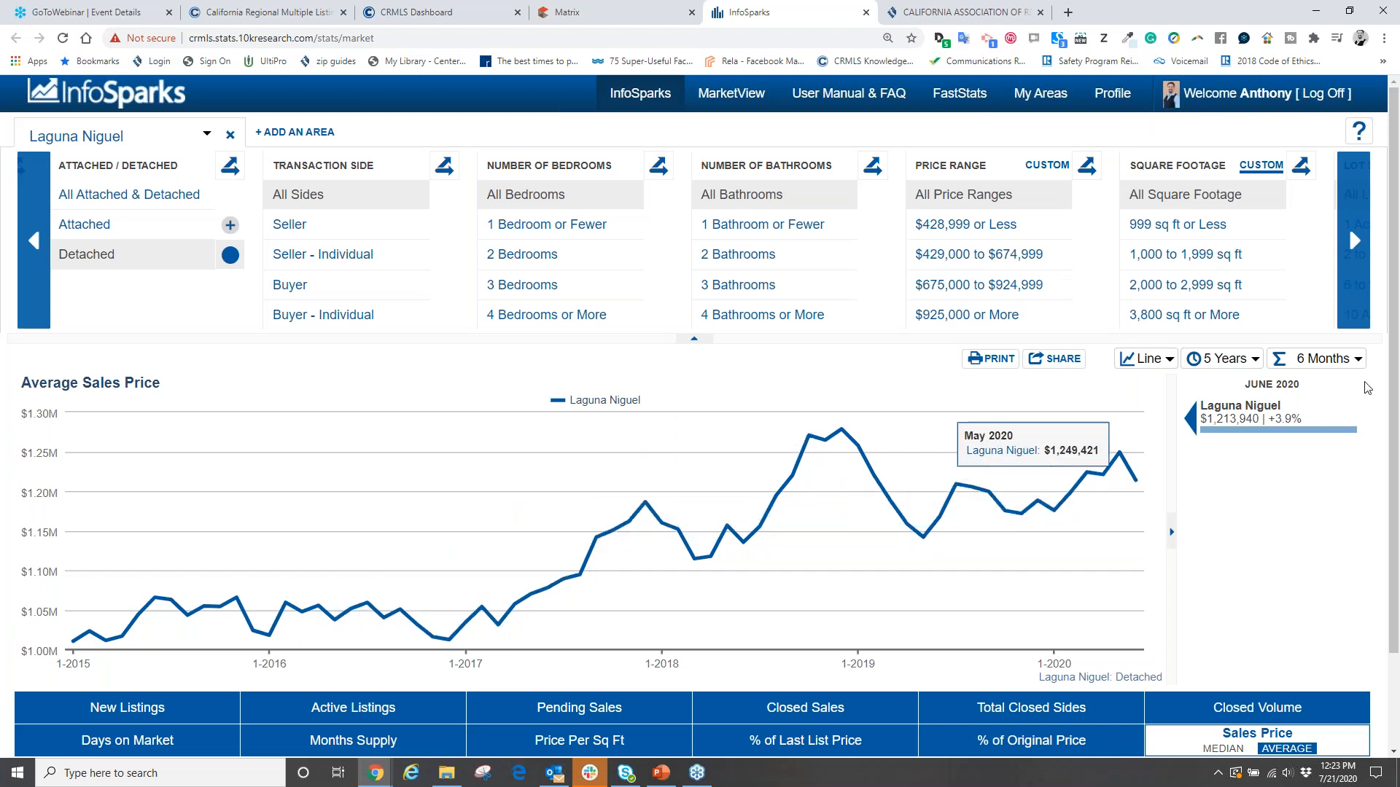
click(1323, 359)
click(1243, 527)
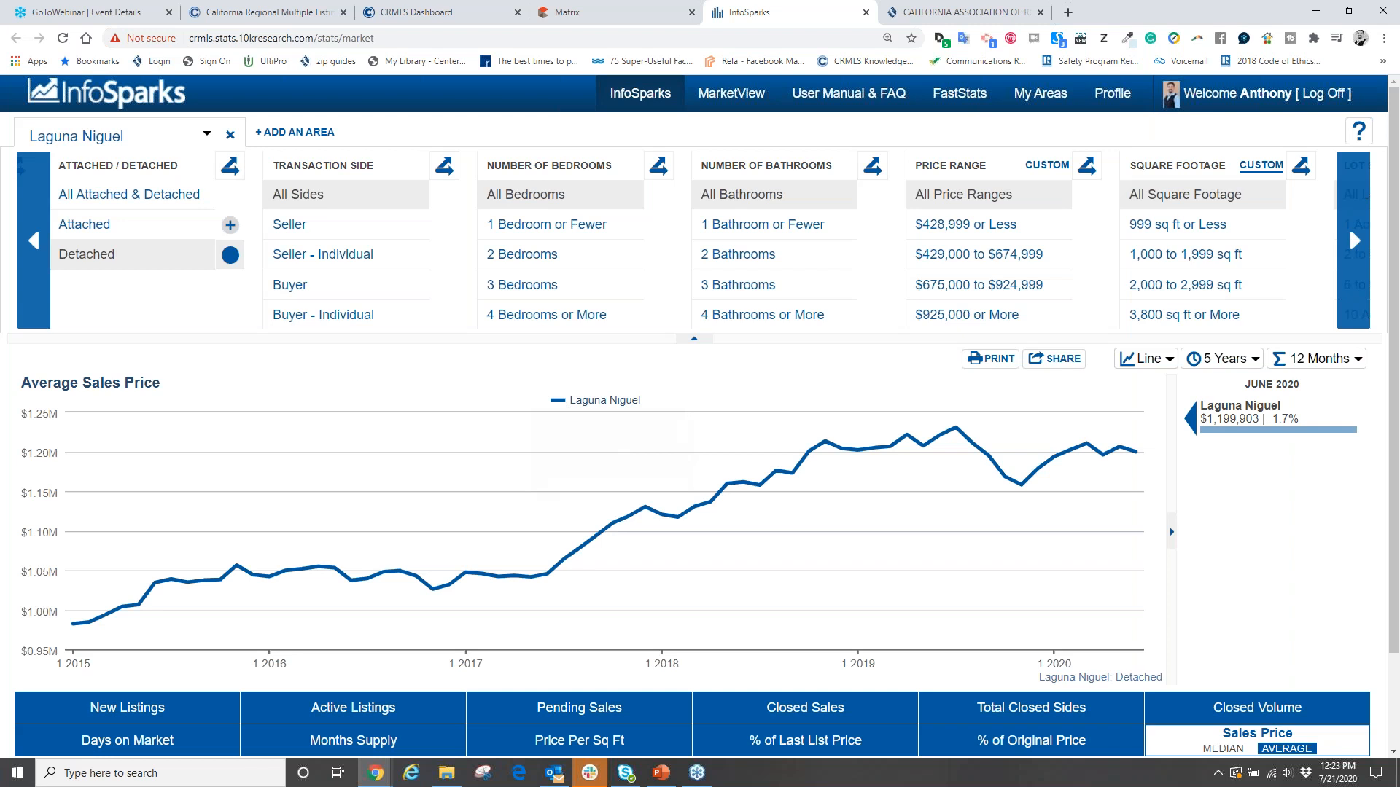
click(1234, 364)
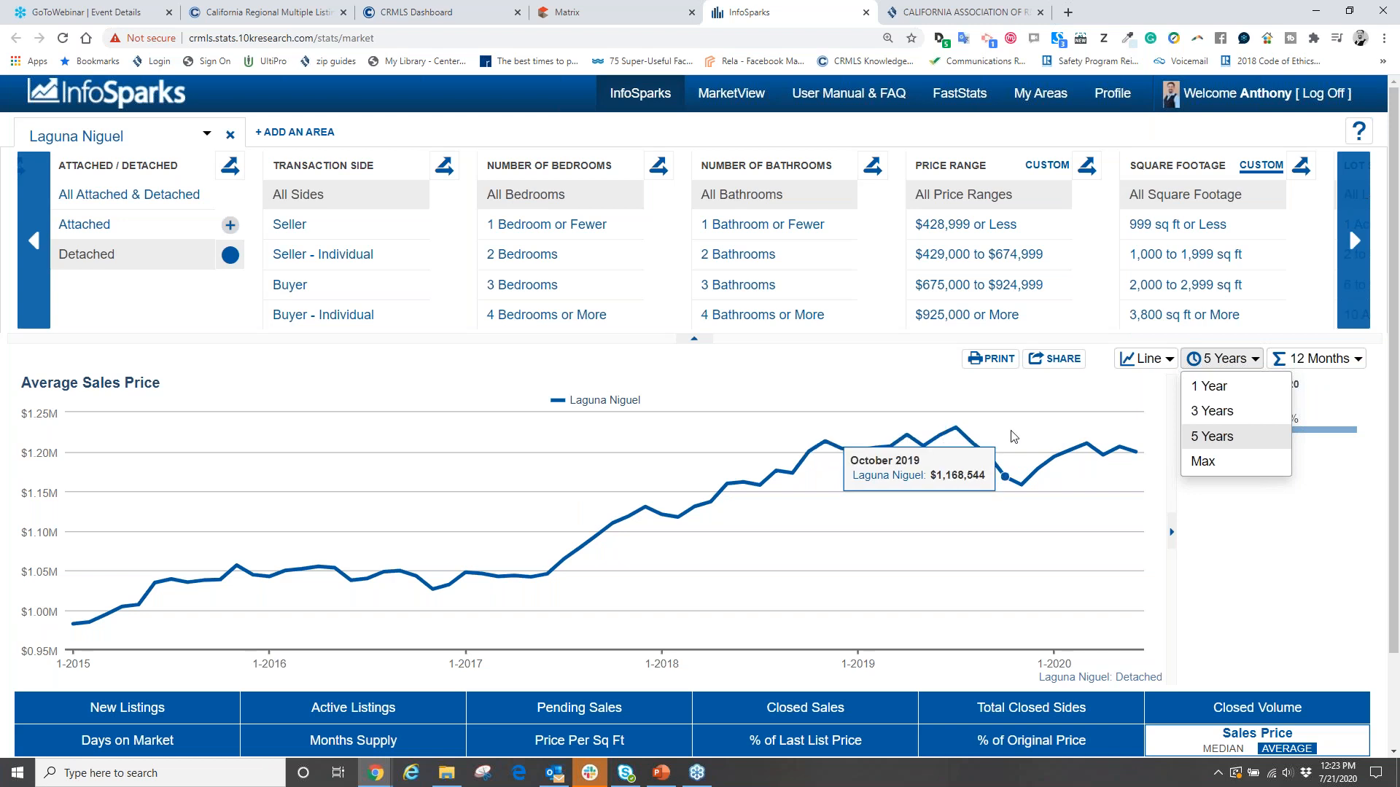
Step: Change the chart type from Line to Bar, comparing June 2018, 2019 and 2020 average prices
click(1170, 361)
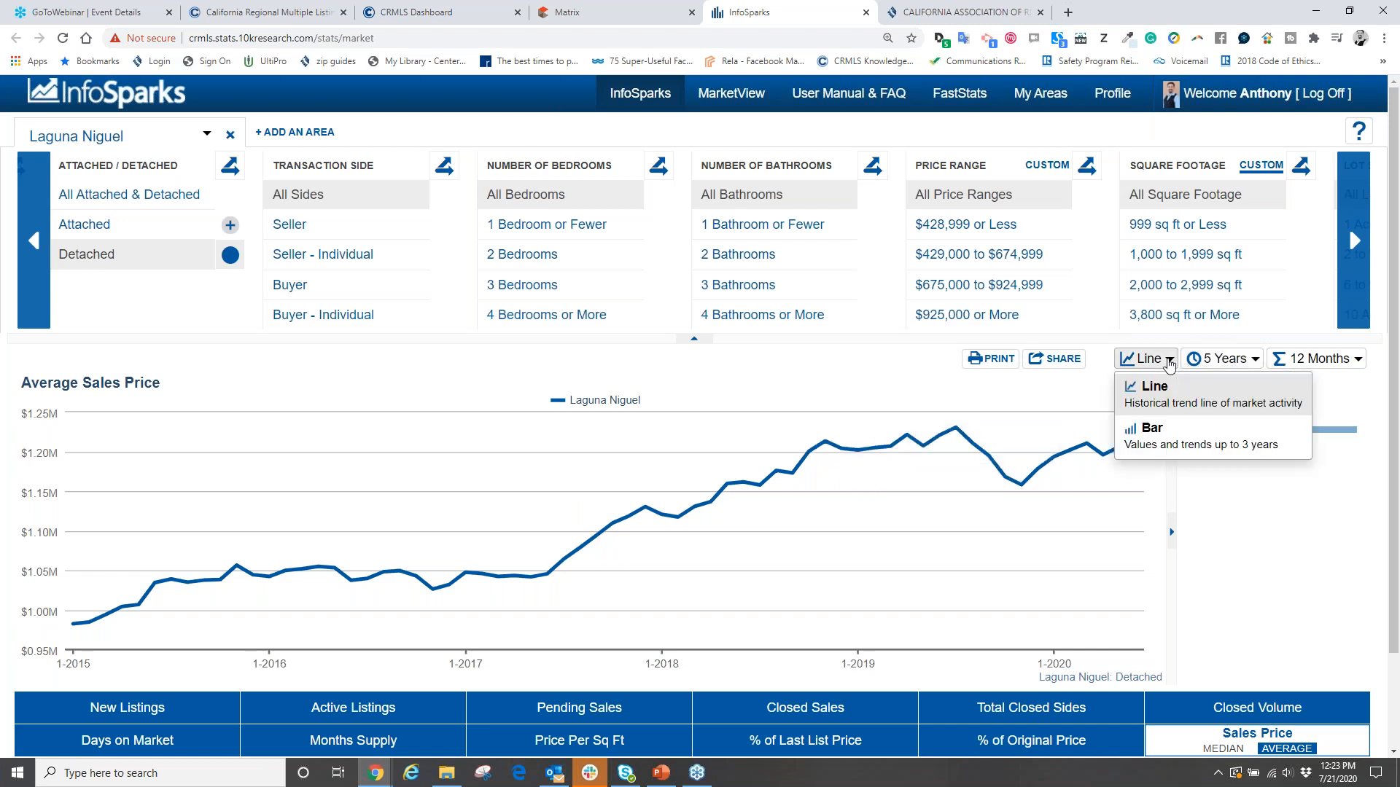
click(1148, 435)
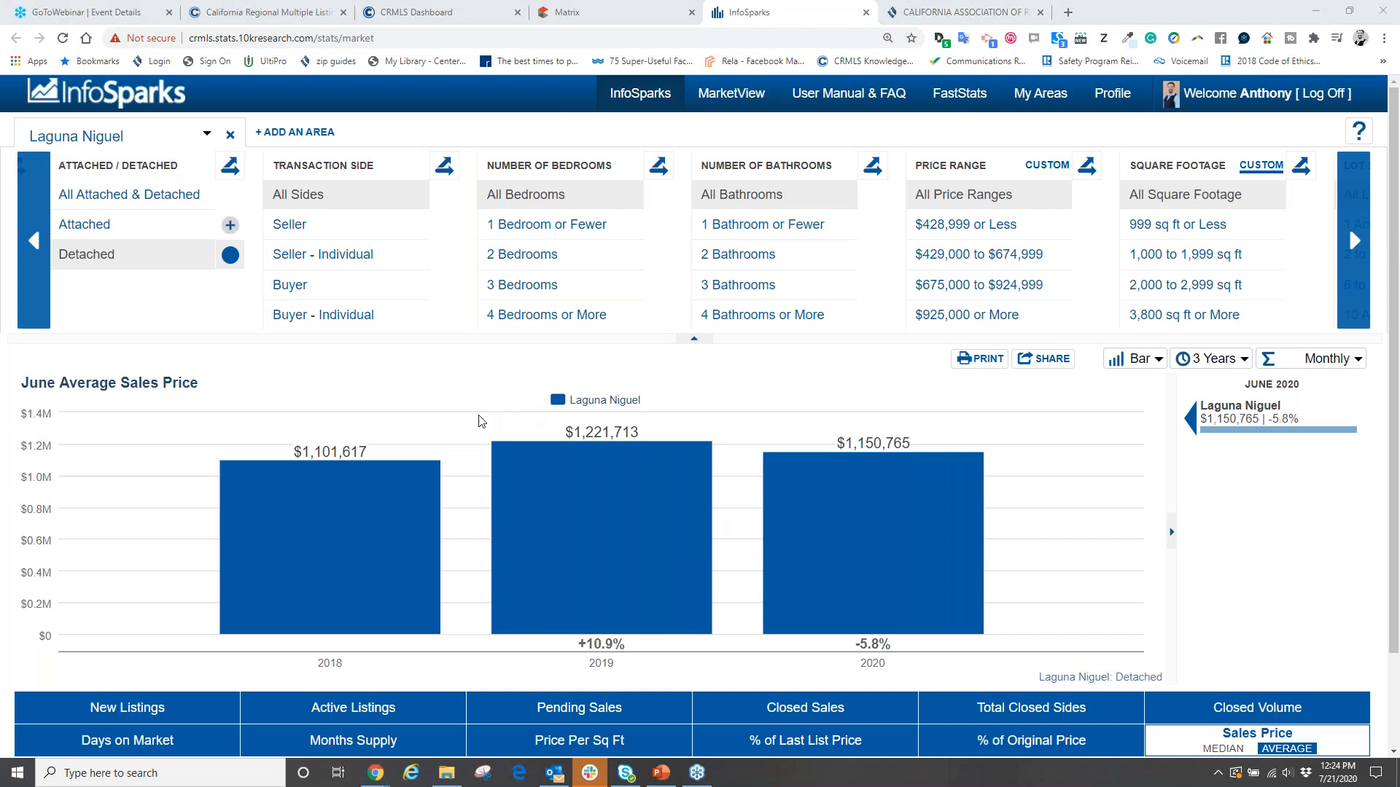
click(955, 248)
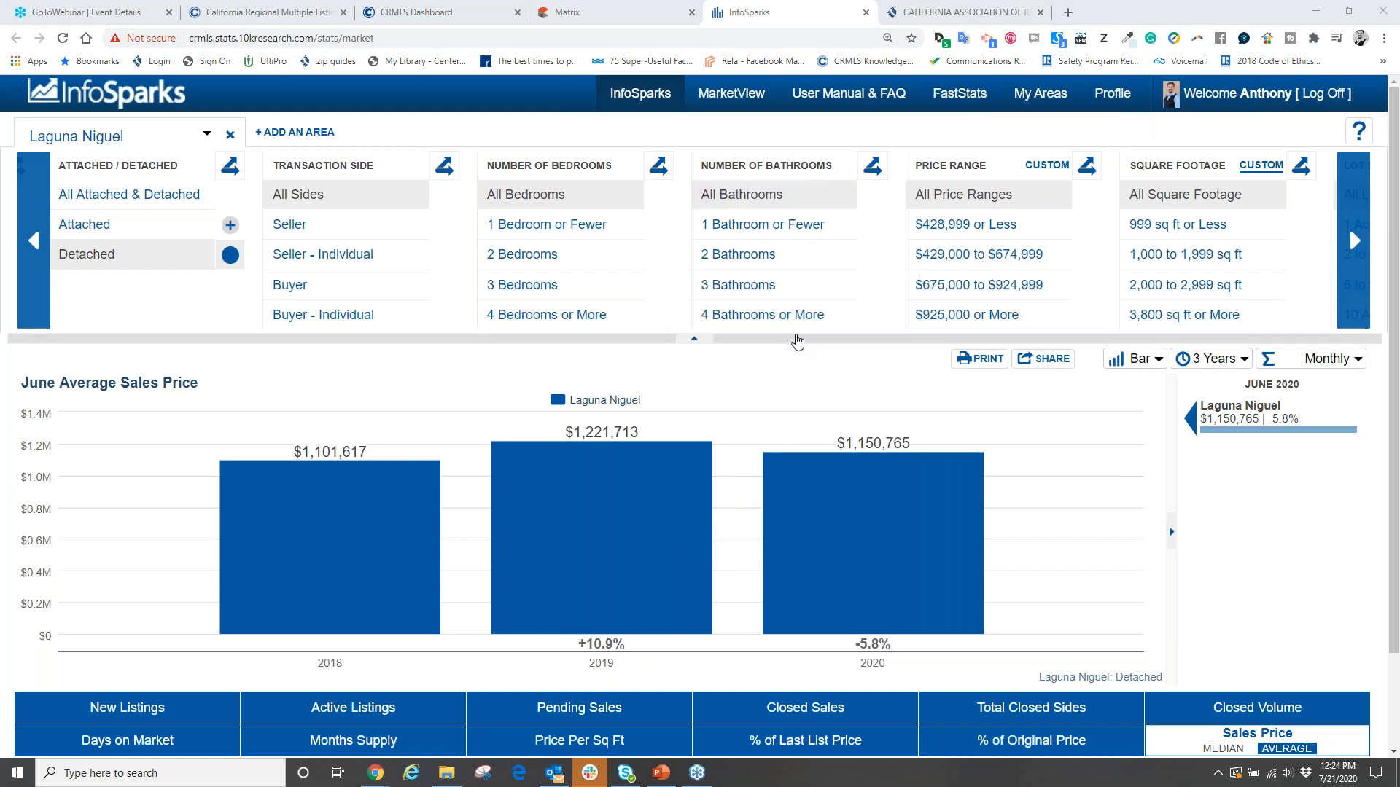
Step: Select 2, 3 and 4+ bedrooms and split bars by bedroom count (2020: $714,900, $1,029,910, $1,232,474)
click(844, 258)
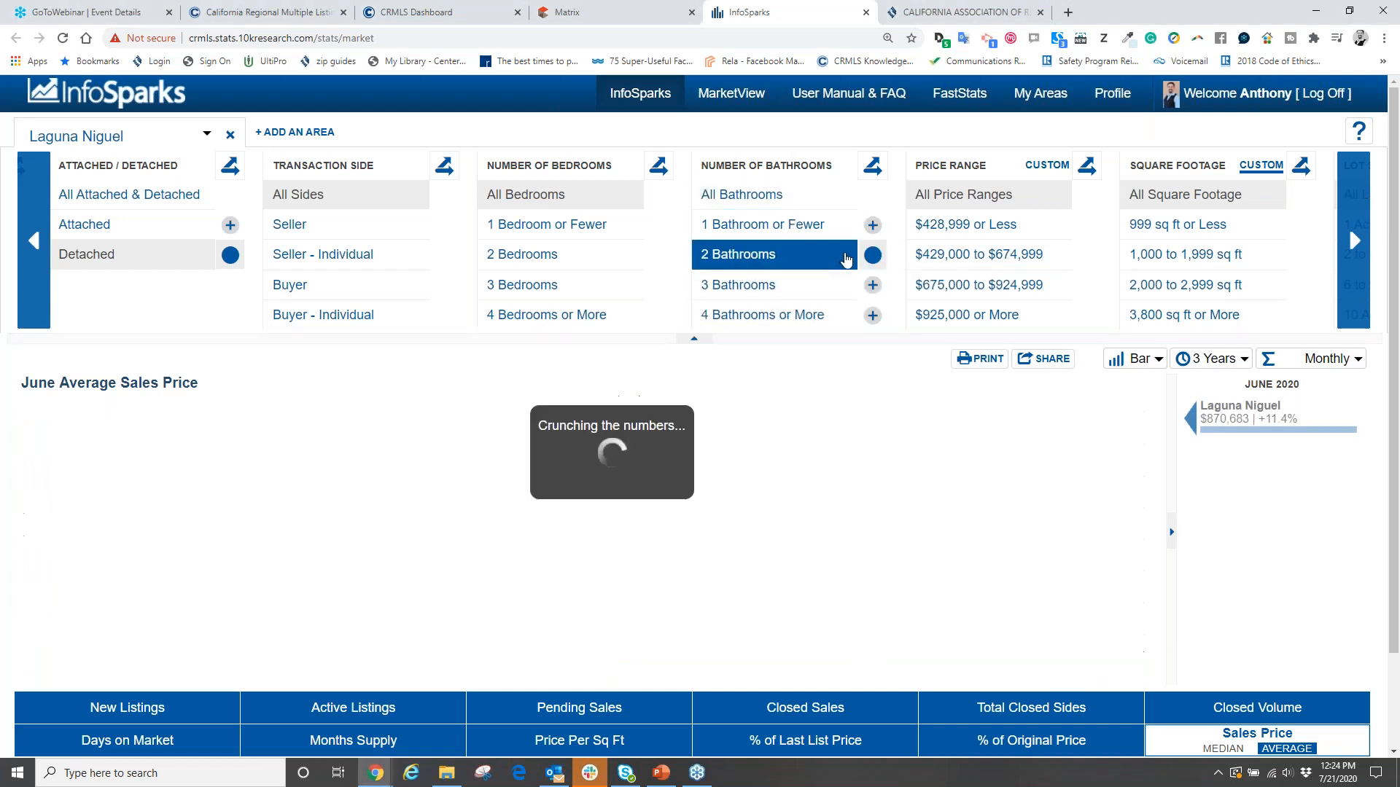
click(869, 260)
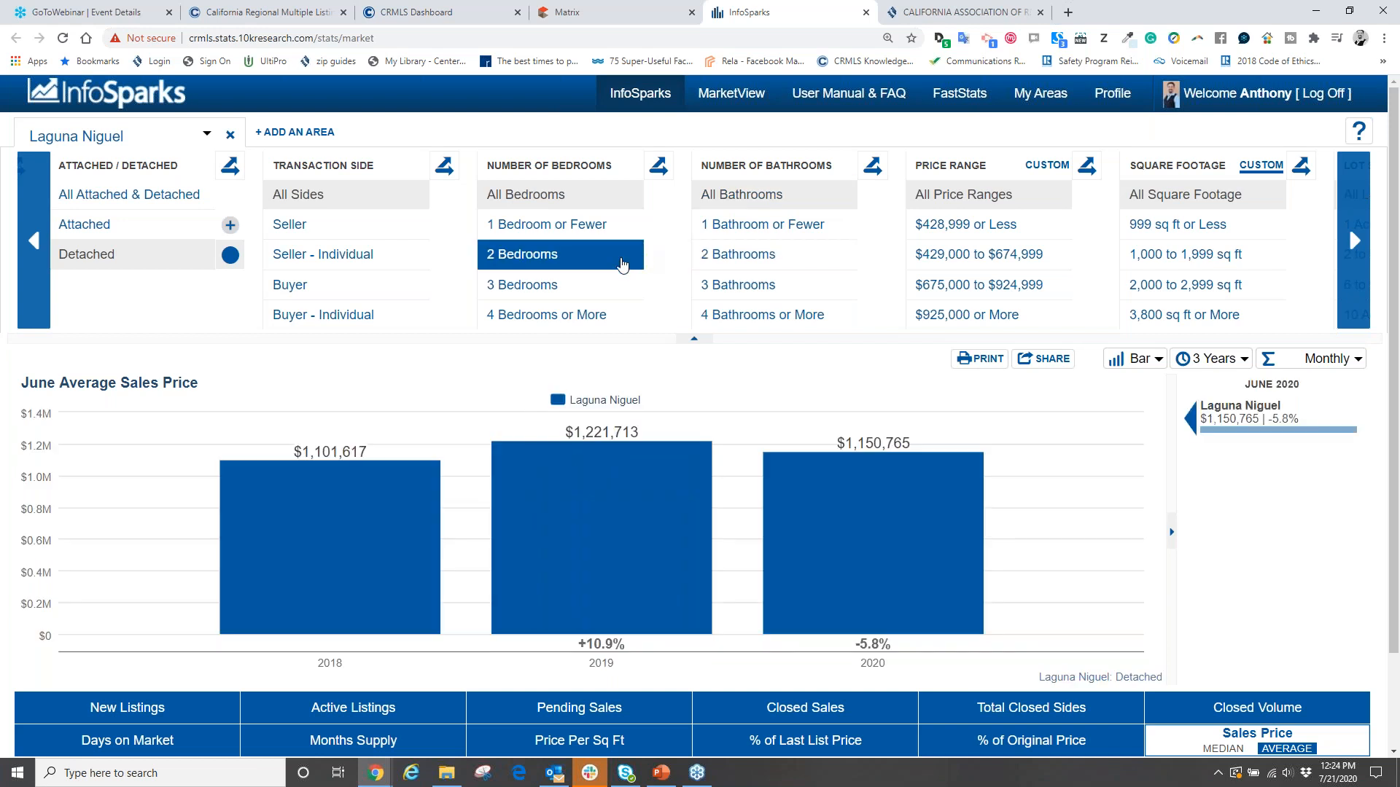
click(621, 265)
click(657, 285)
click(658, 316)
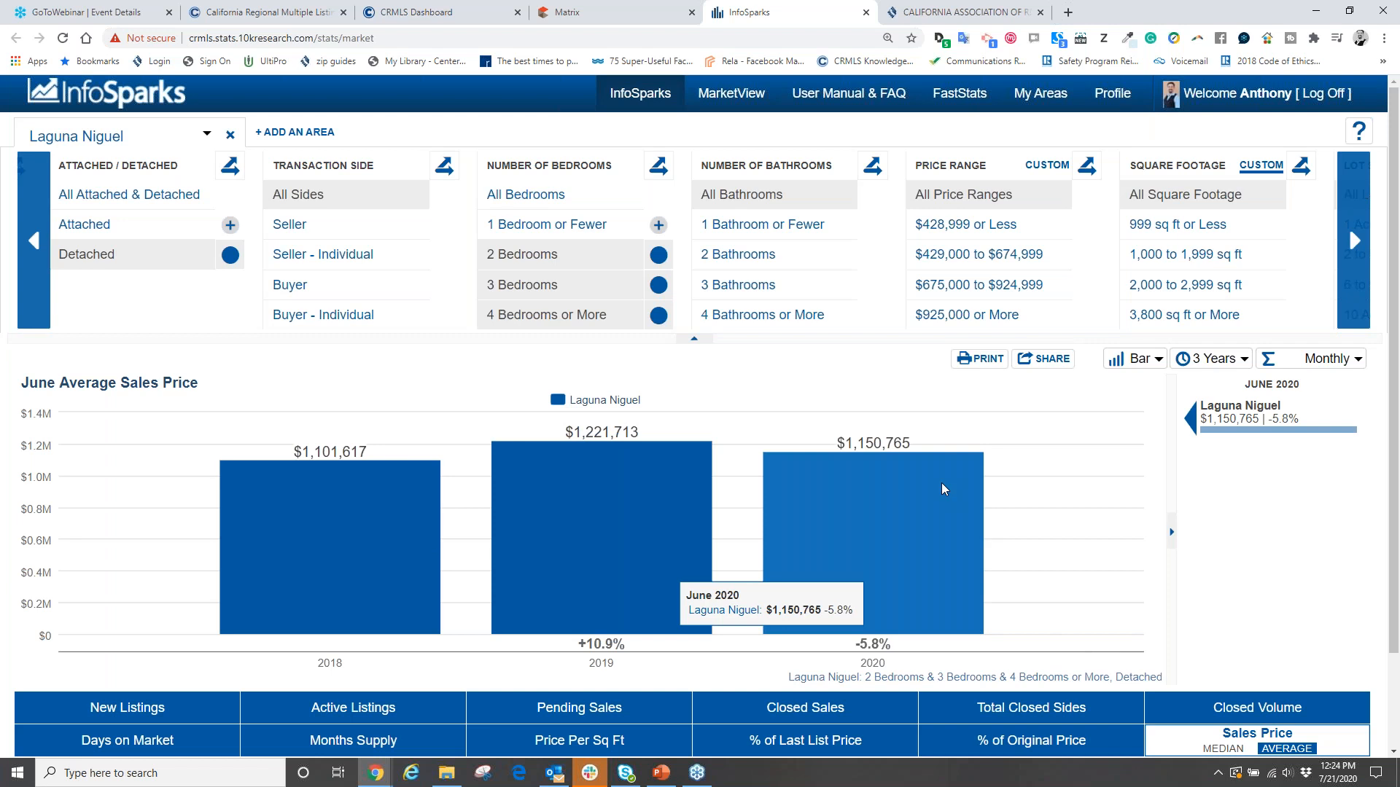
click(658, 165)
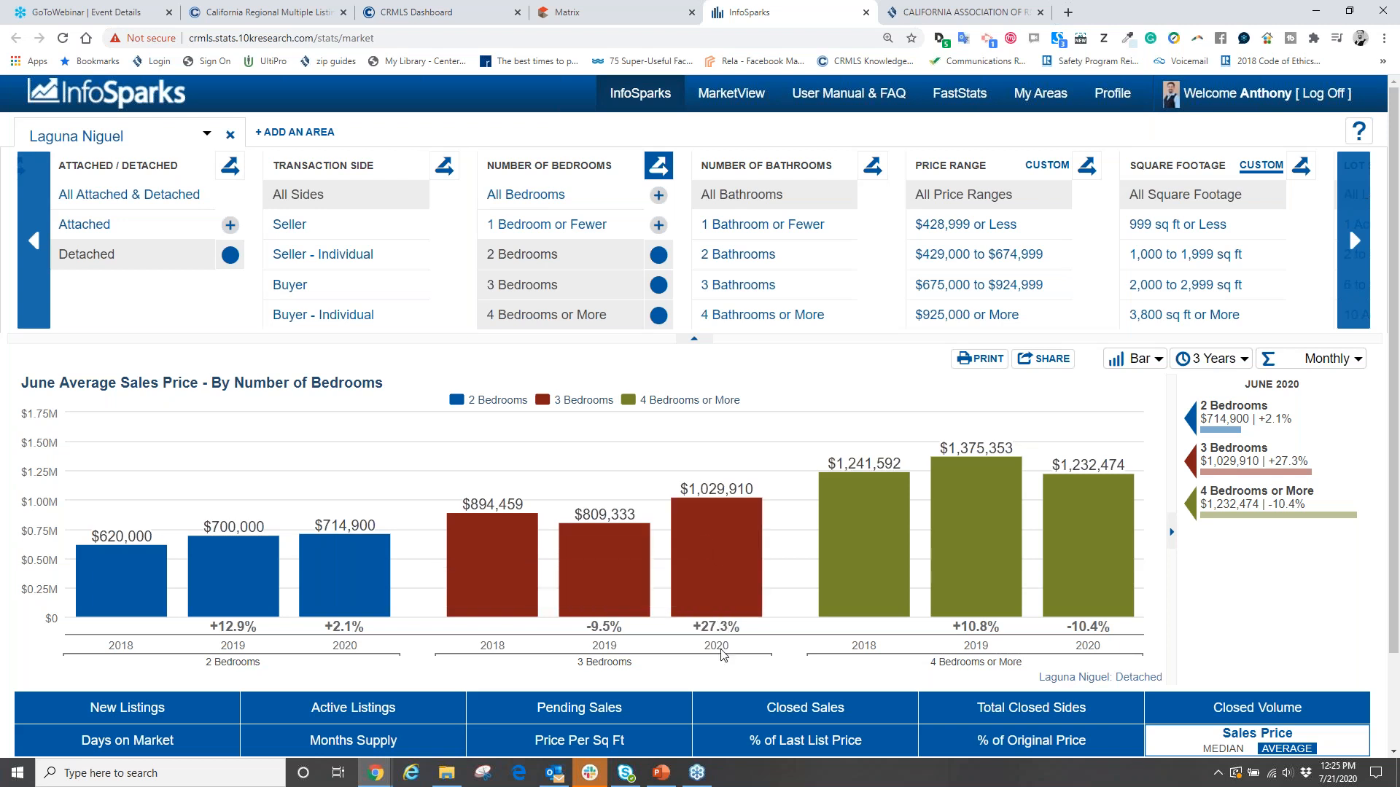
mouse_move(737, 545)
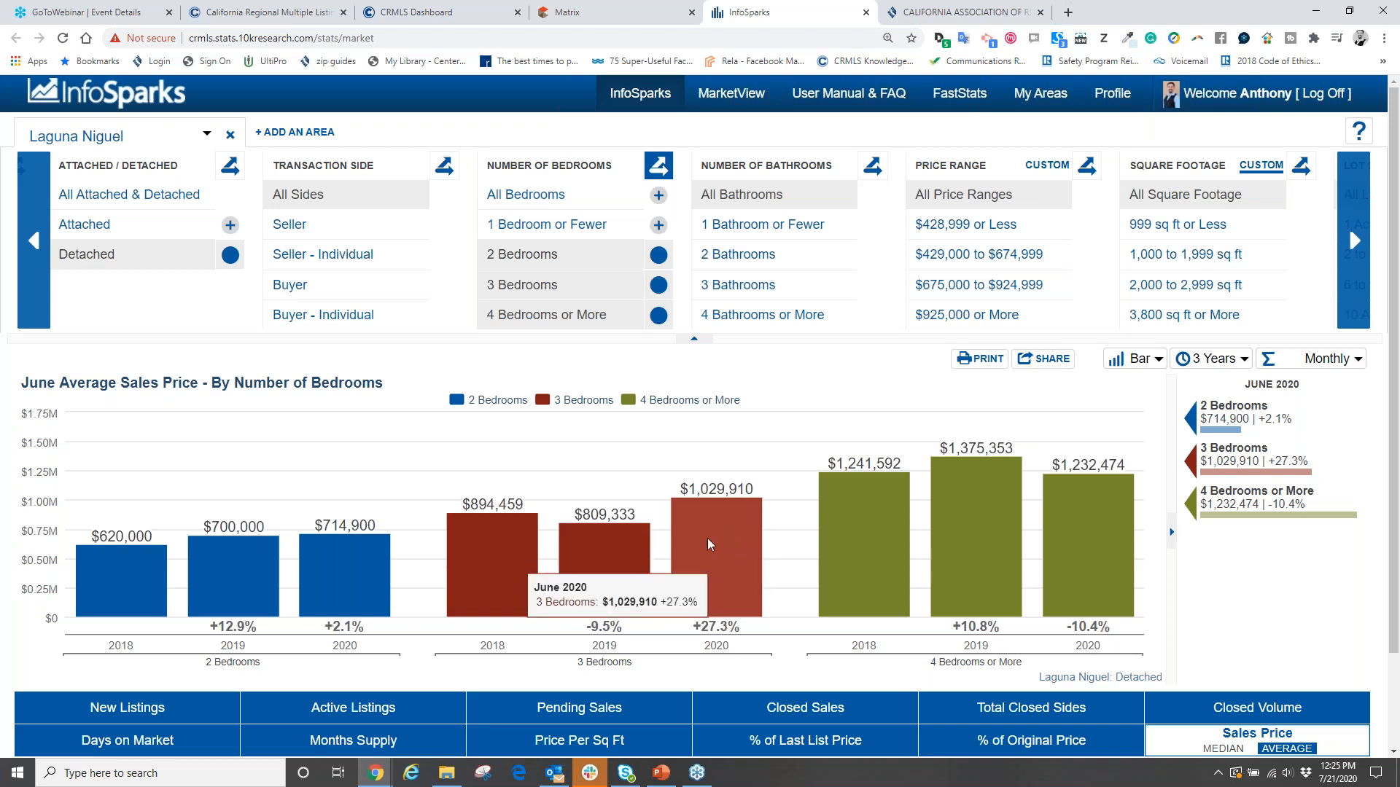
mouse_move(614, 571)
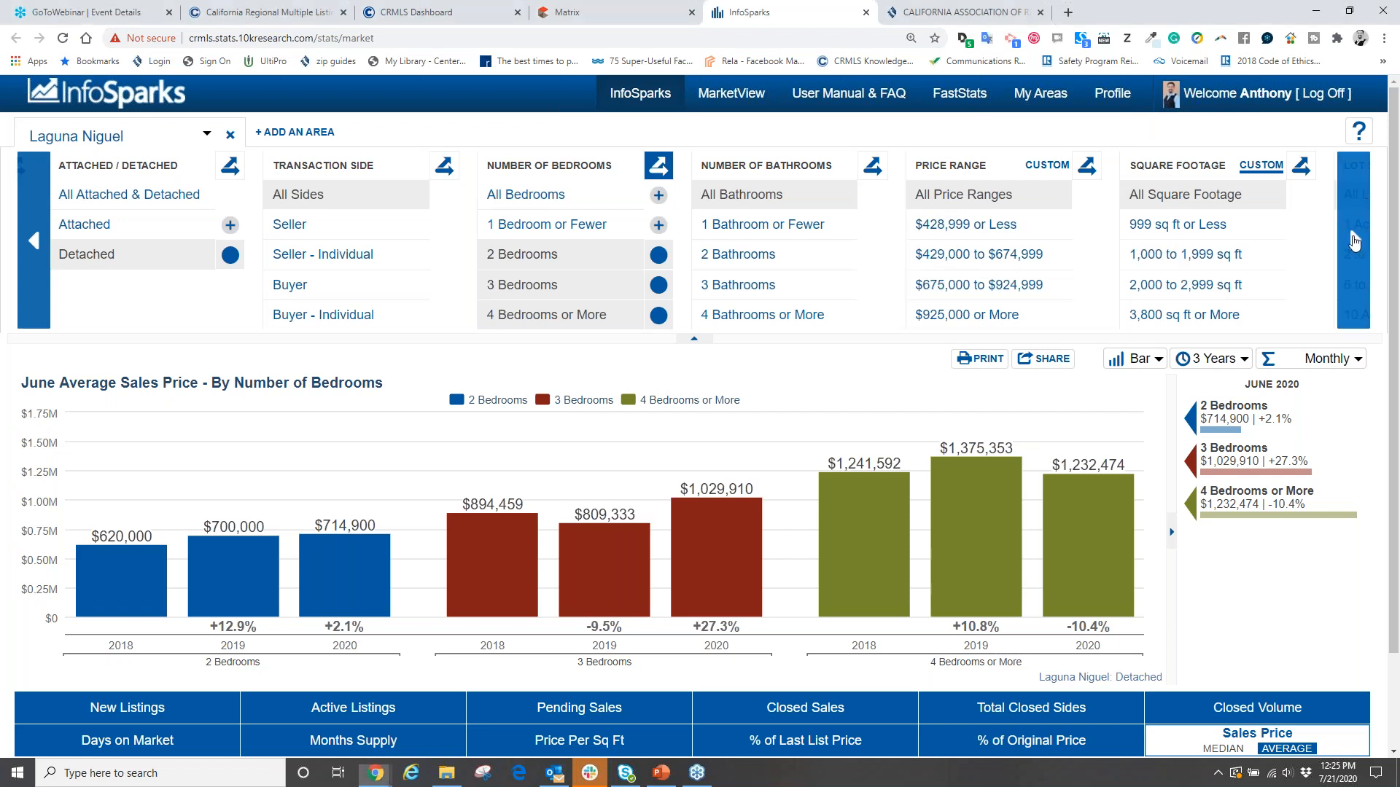
Step: Shift the filter columns past Property Types and Lot Size until the Pool column is visible
click(1353, 240)
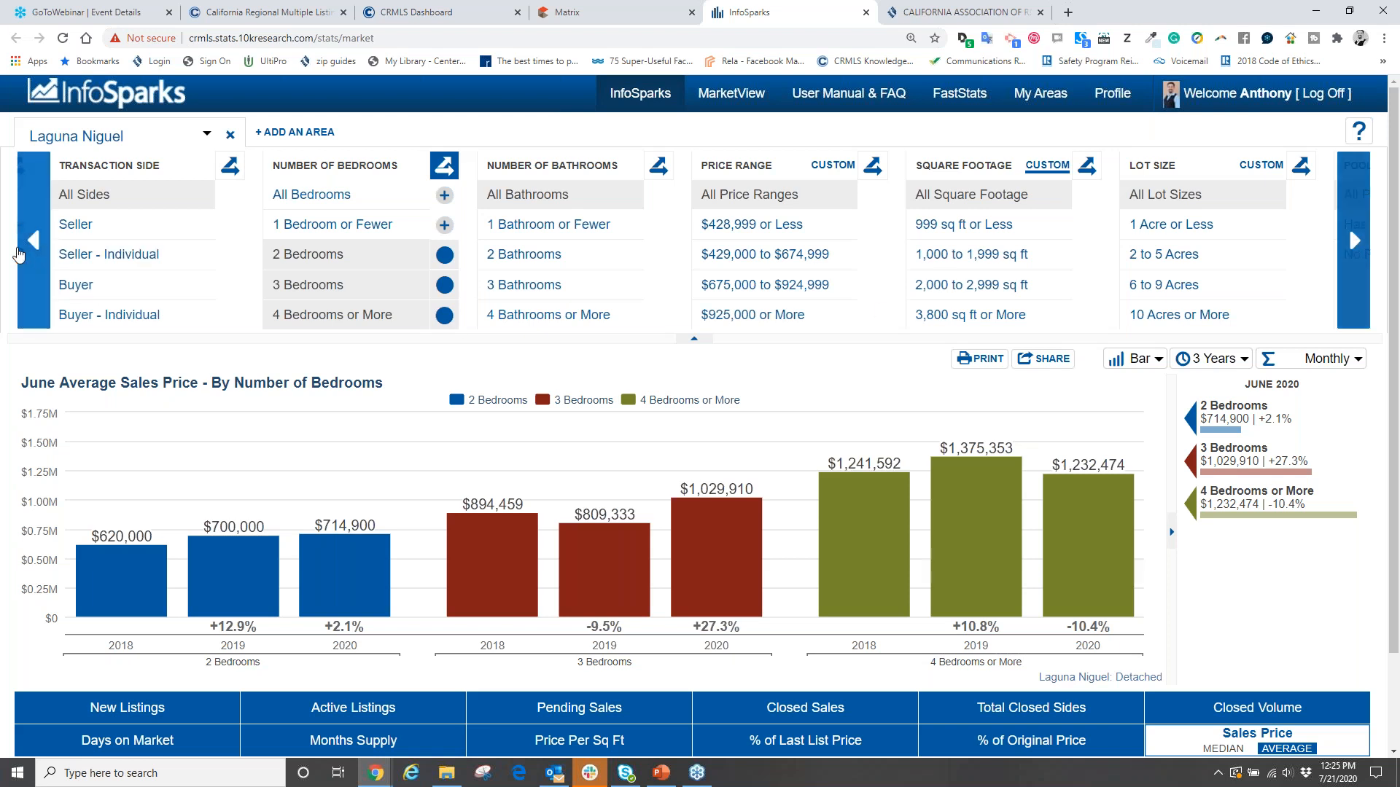
click(30, 241)
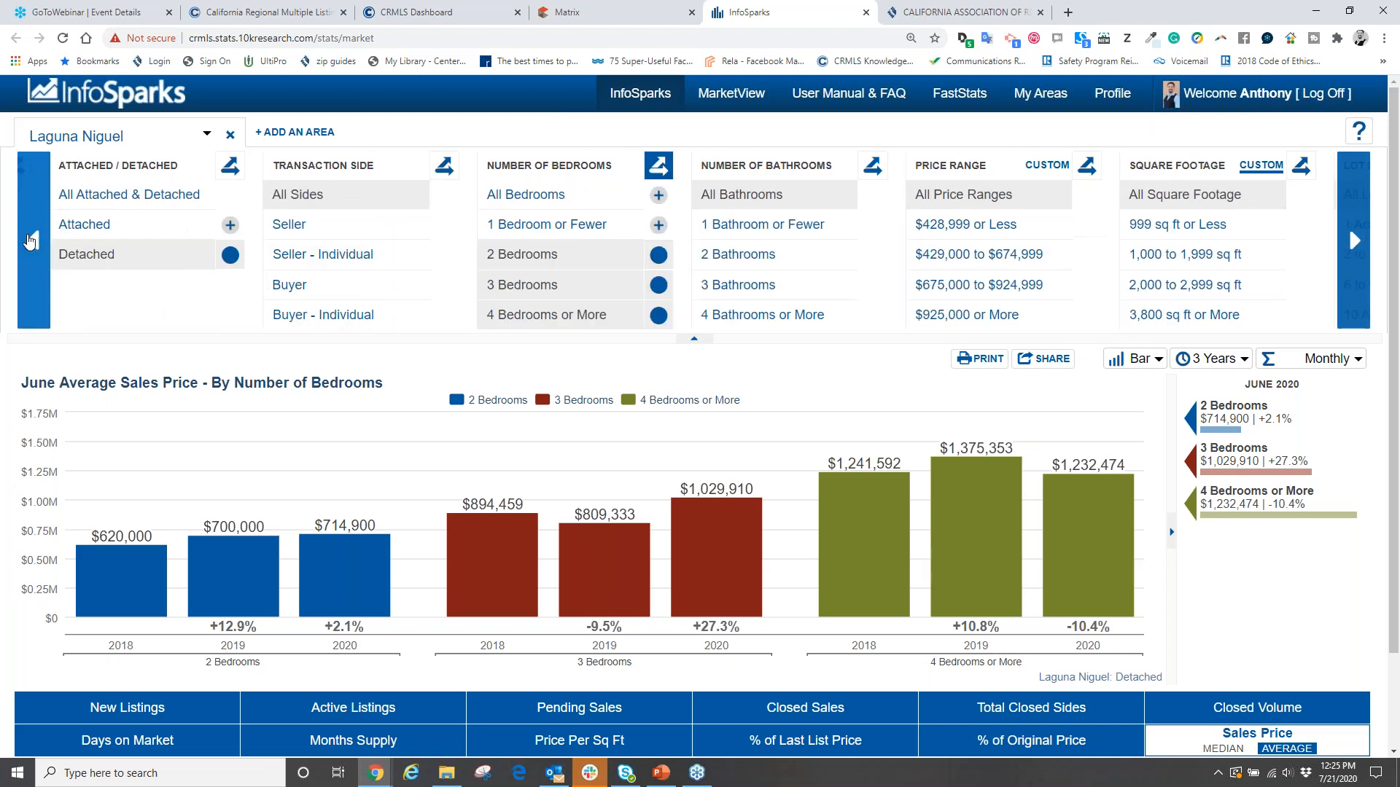
click(30, 241)
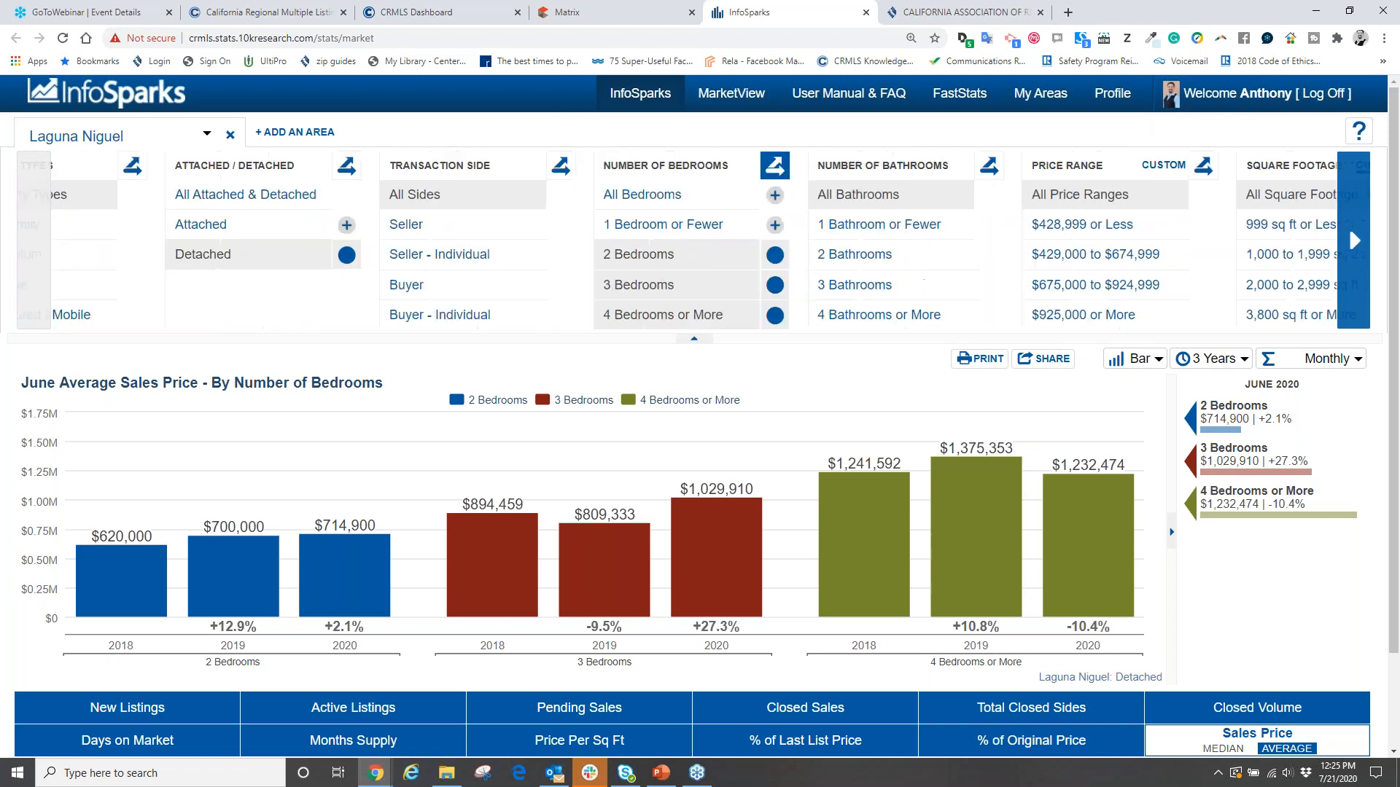
scroll(124, 271, down, 2)
scroll(127, 266, up, 2)
click(1355, 240)
click(1355, 241)
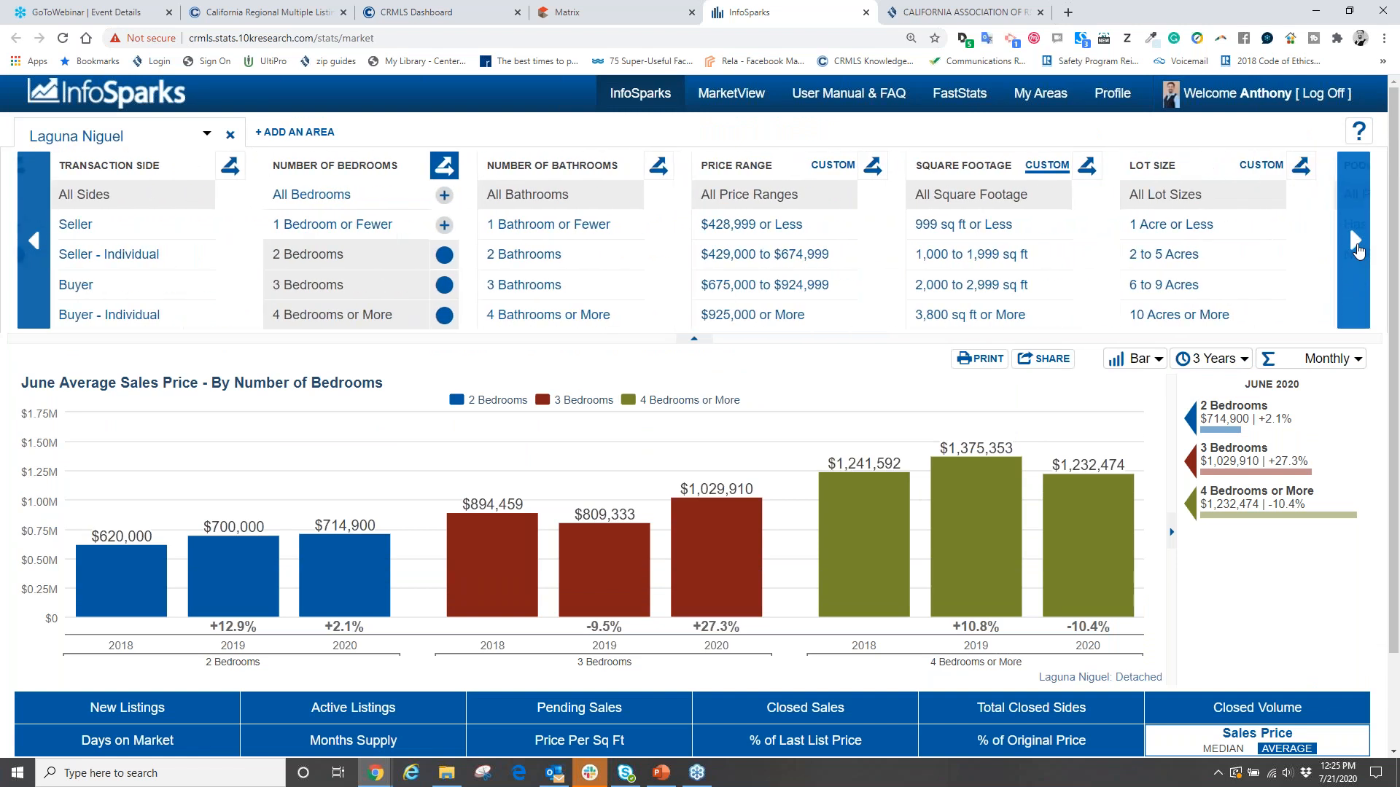
click(1354, 242)
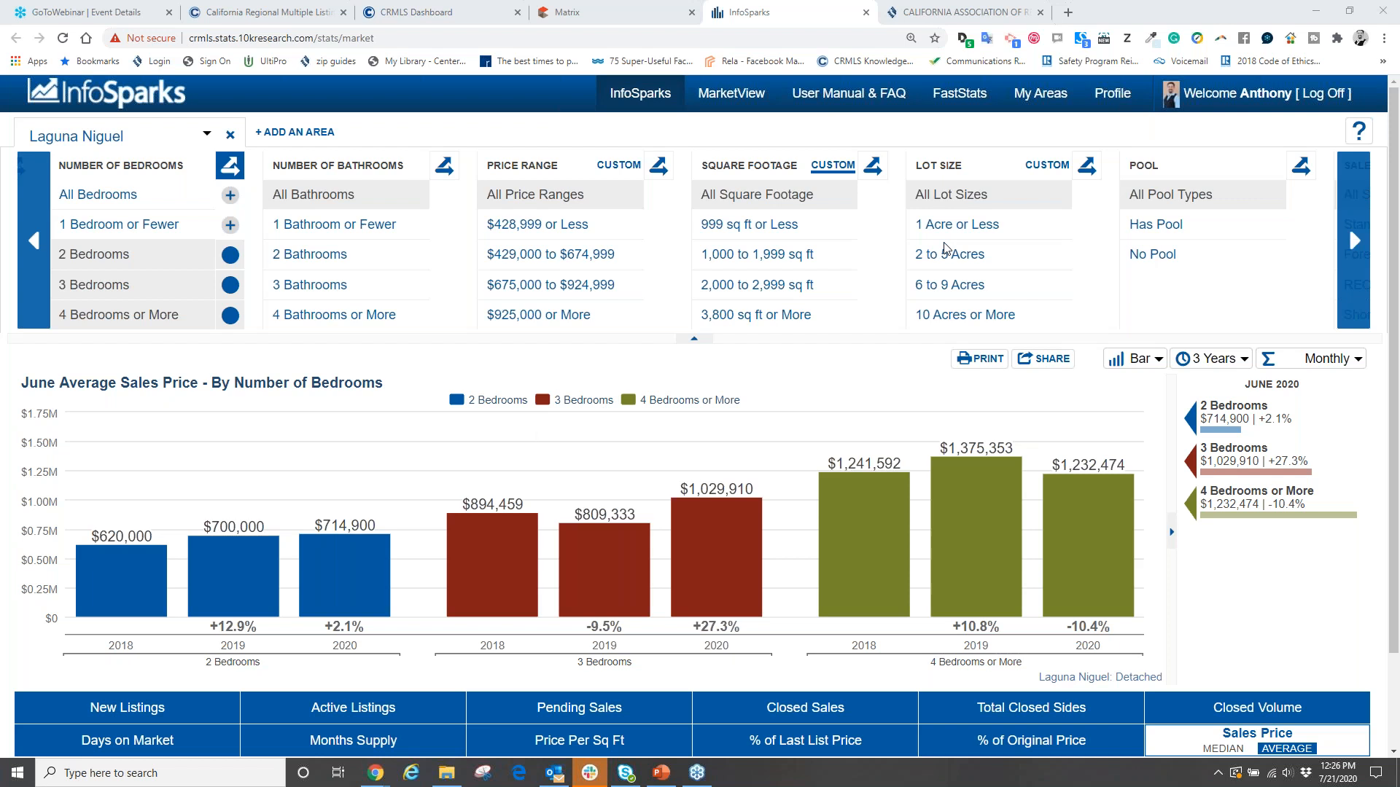
mouse_move(1022, 472)
Step: Generate a Static Social Media and Email share link and view the shared chart in a new tab
click(1056, 368)
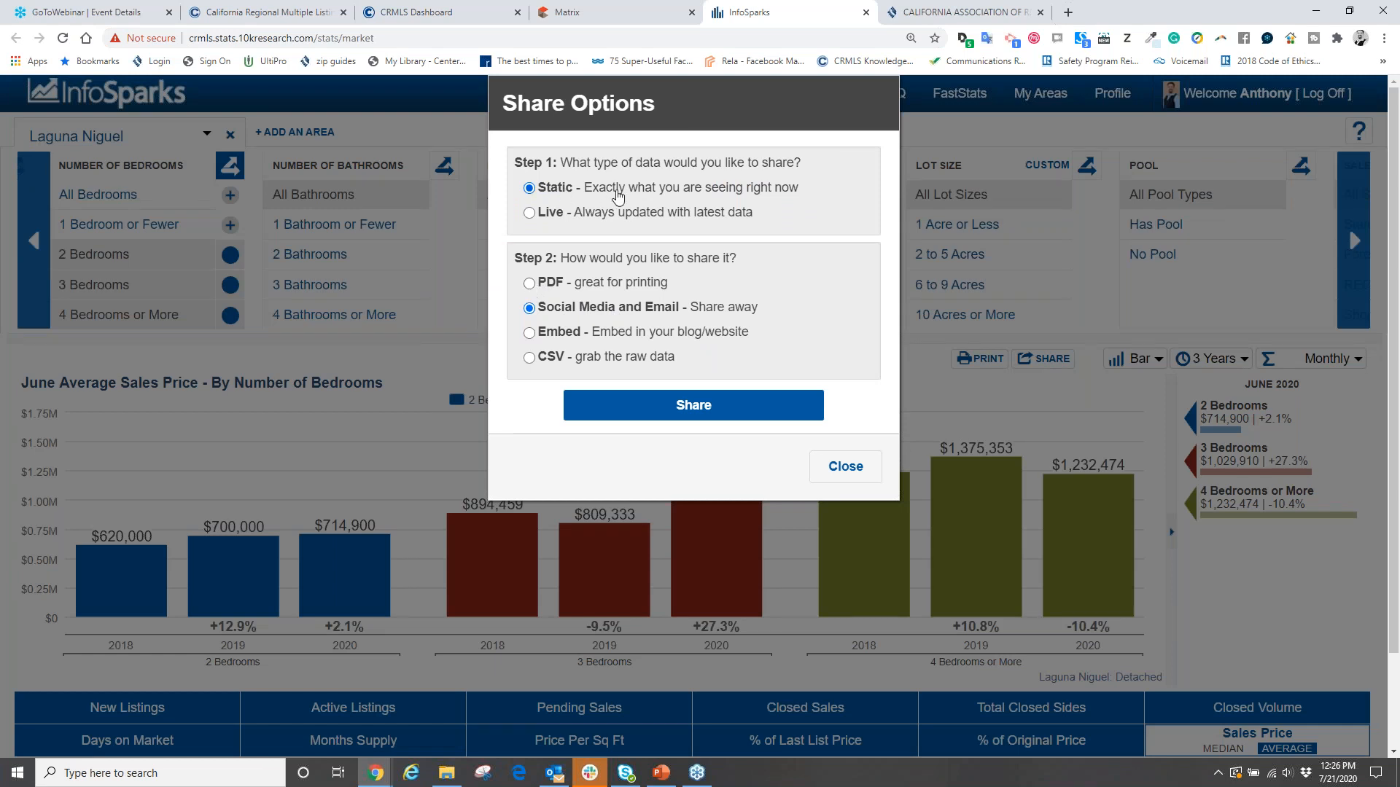
click(699, 408)
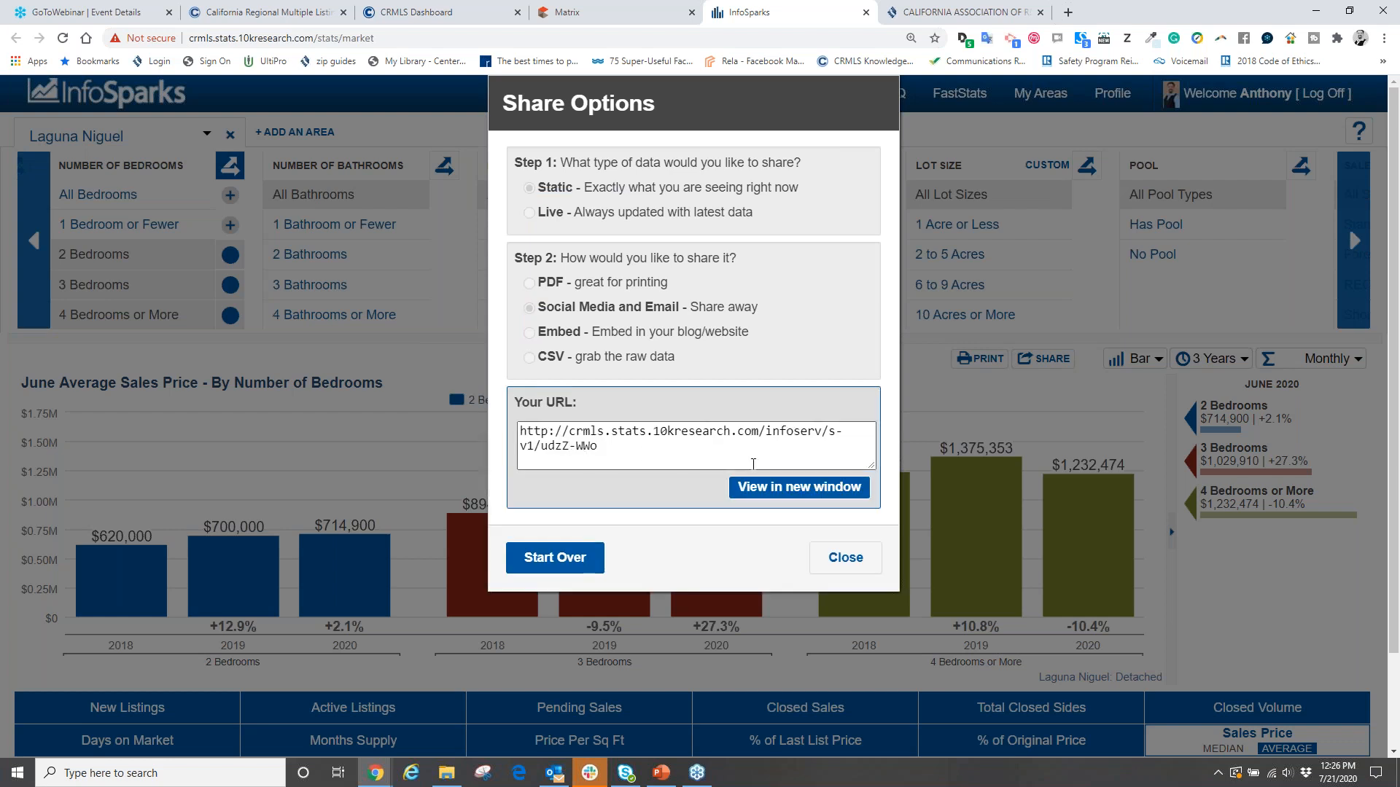
click(806, 488)
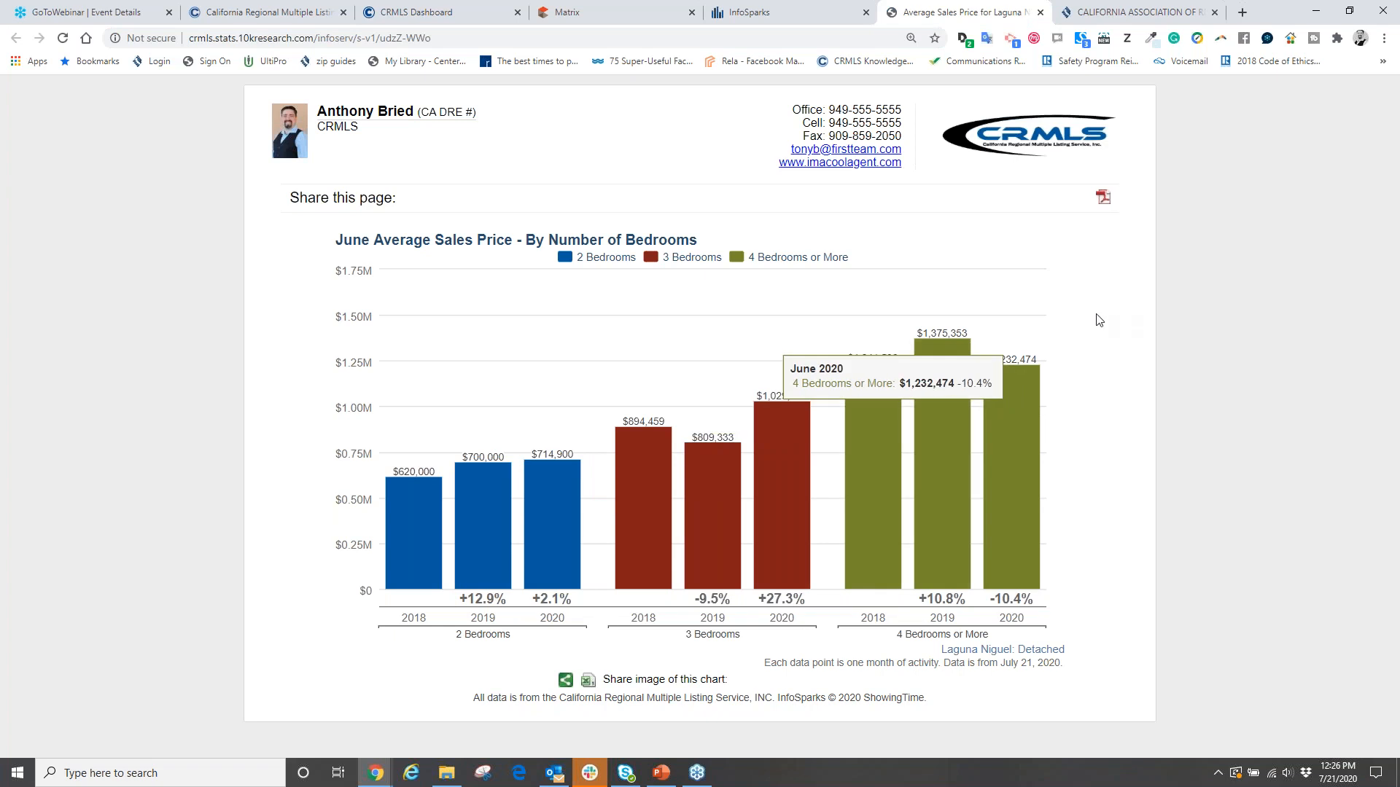
mouse_move(488, 503)
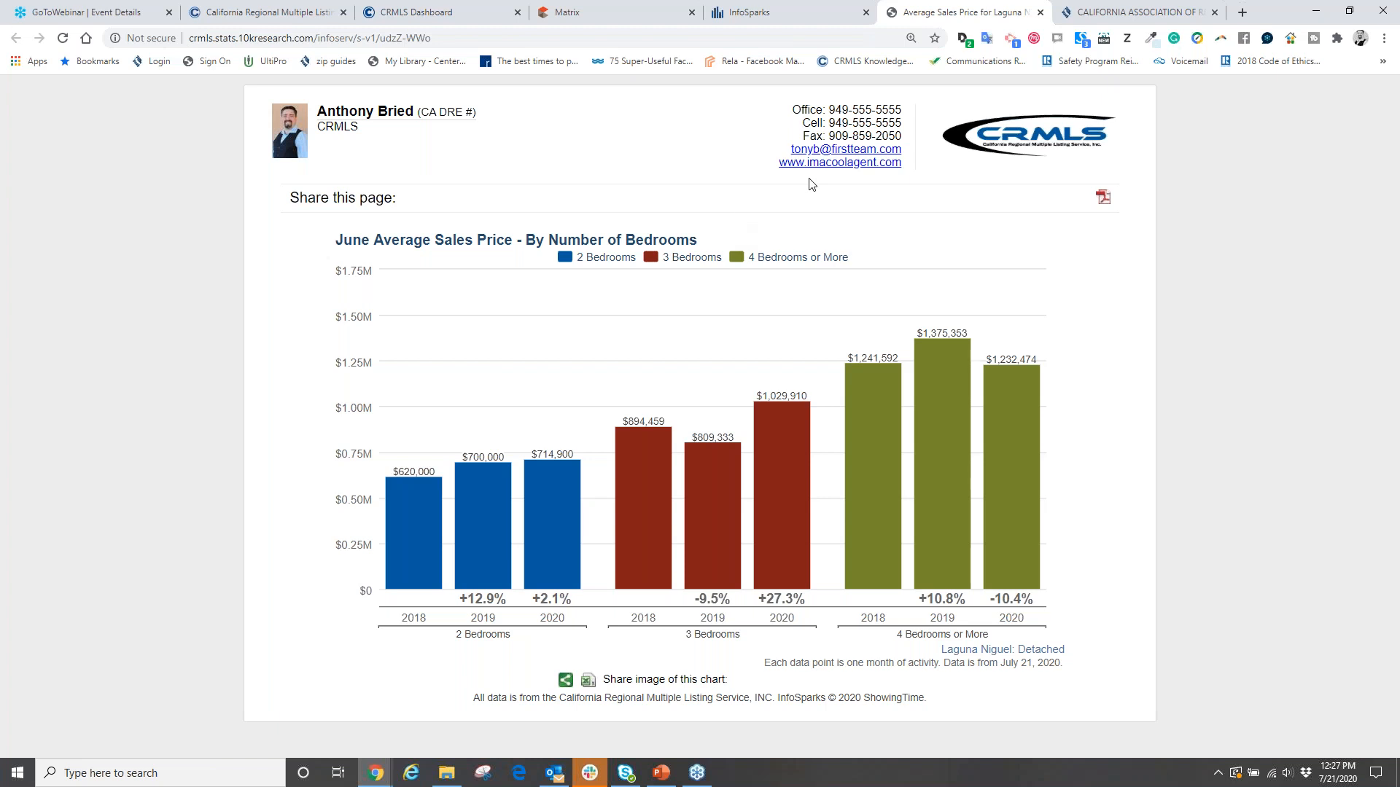
mouse_move(500, 353)
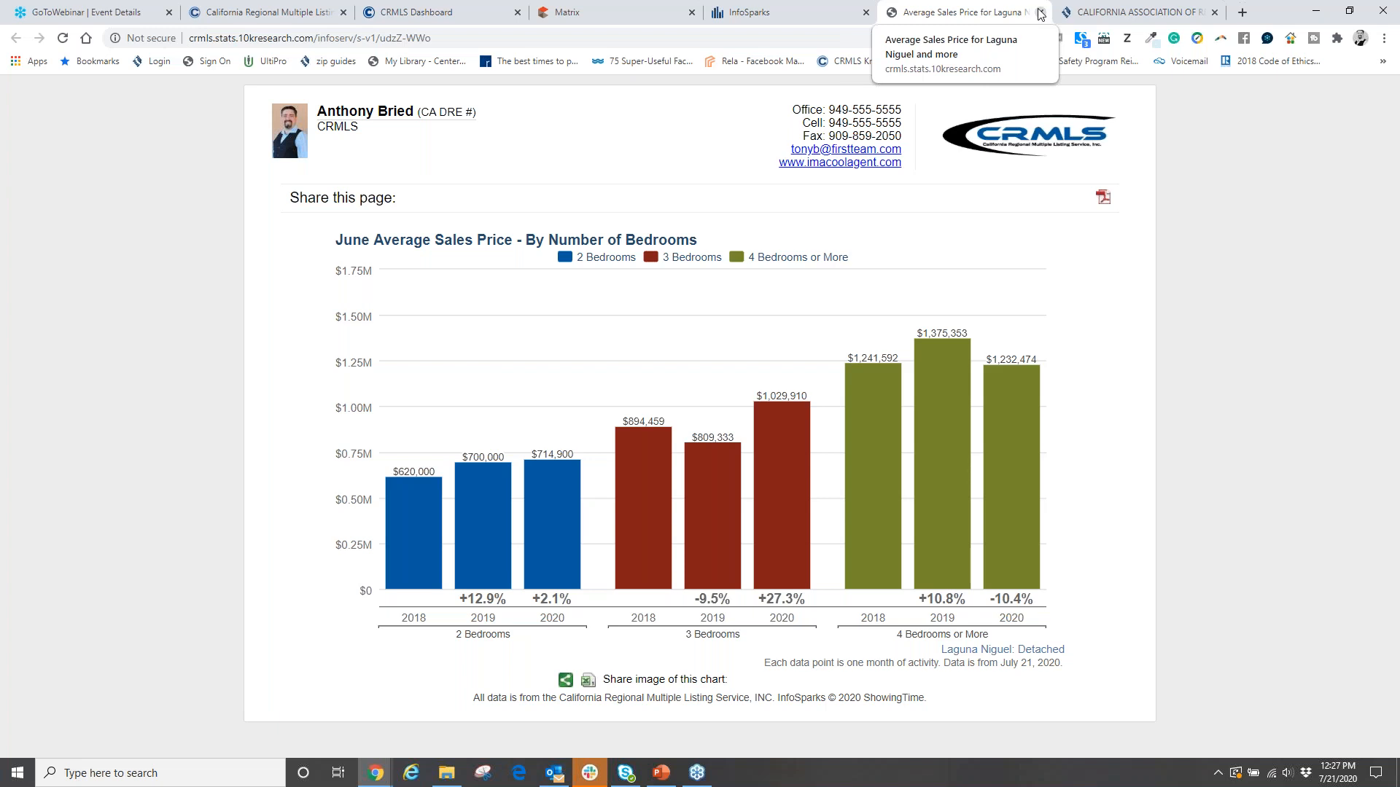
mouse_move(957, 508)
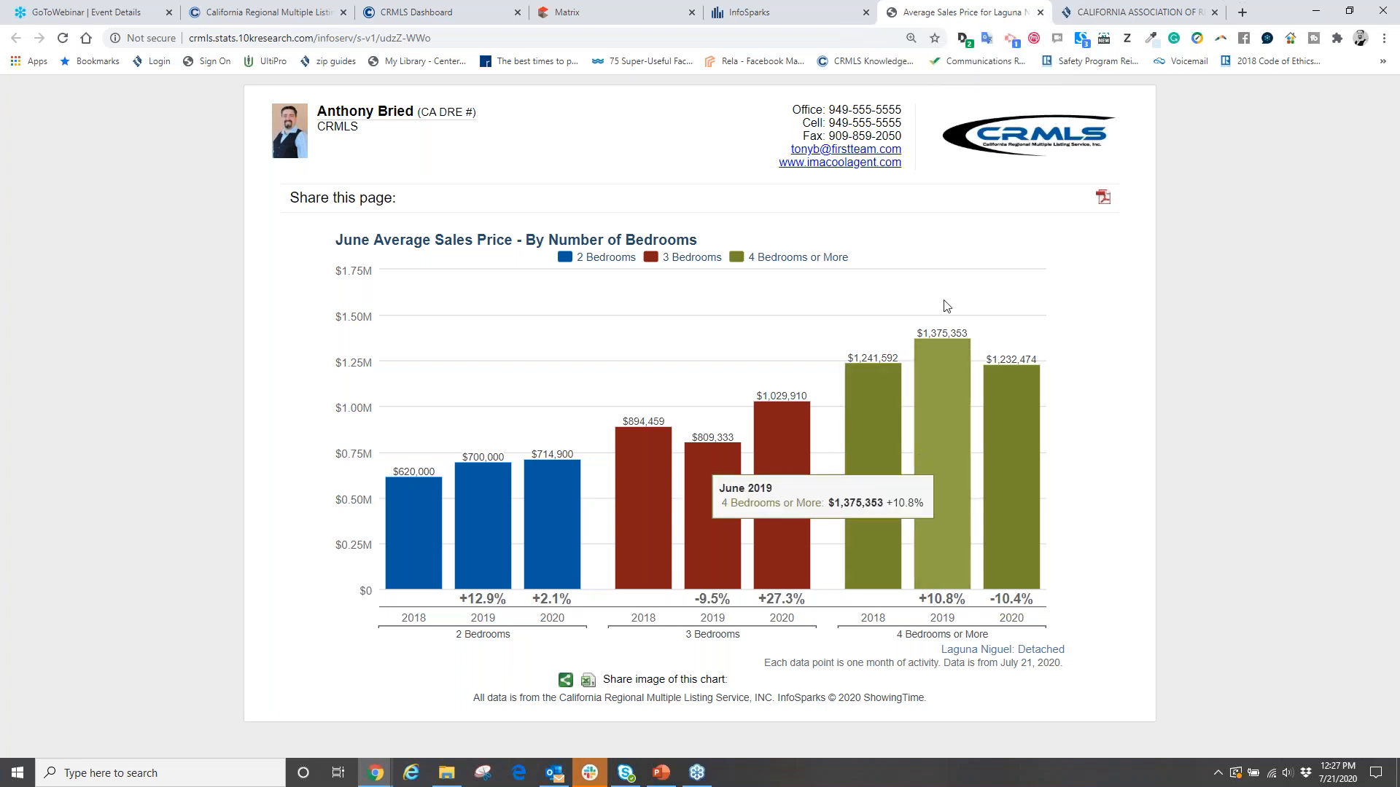
Step: Close the shared tab and generate embed code for a small 400x300 PNG chart image
click(1040, 12)
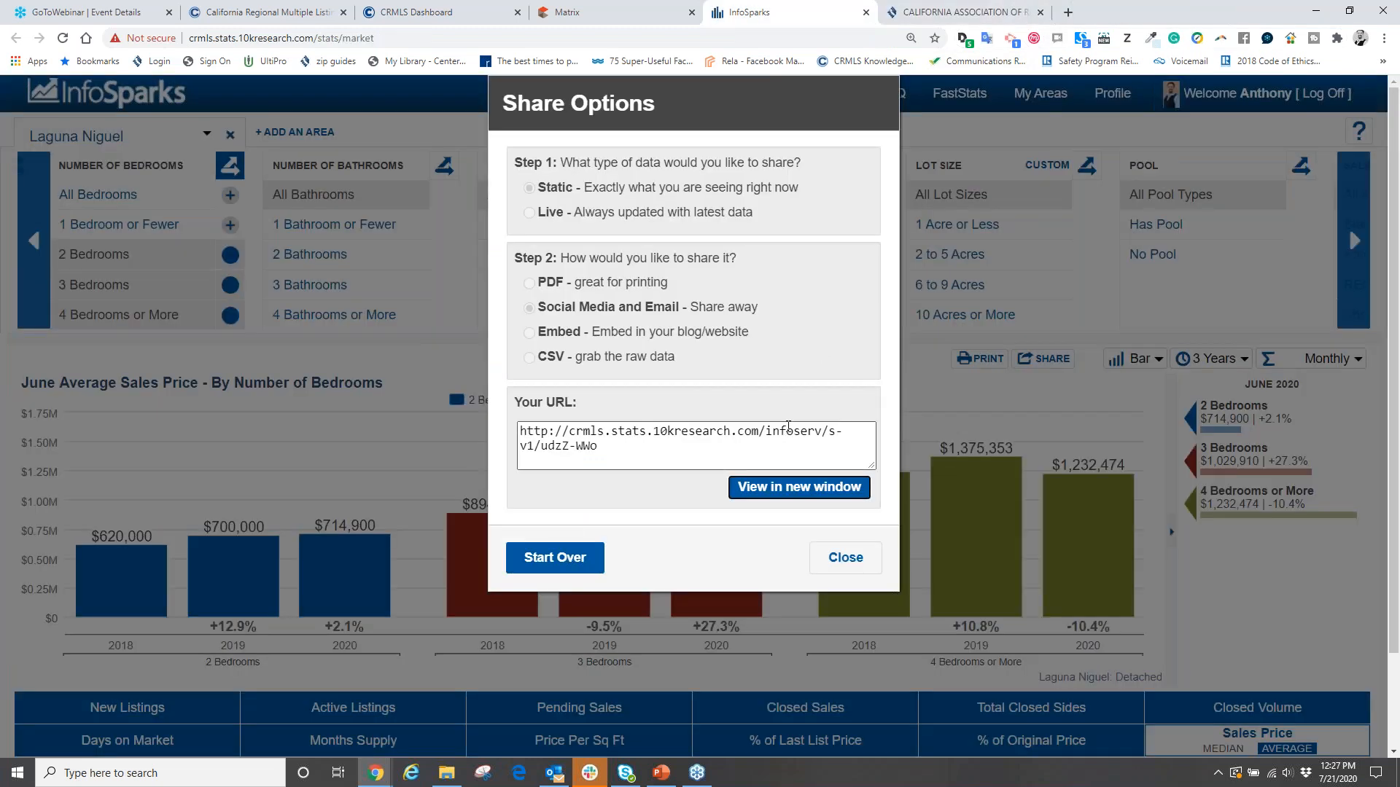
click(555, 557)
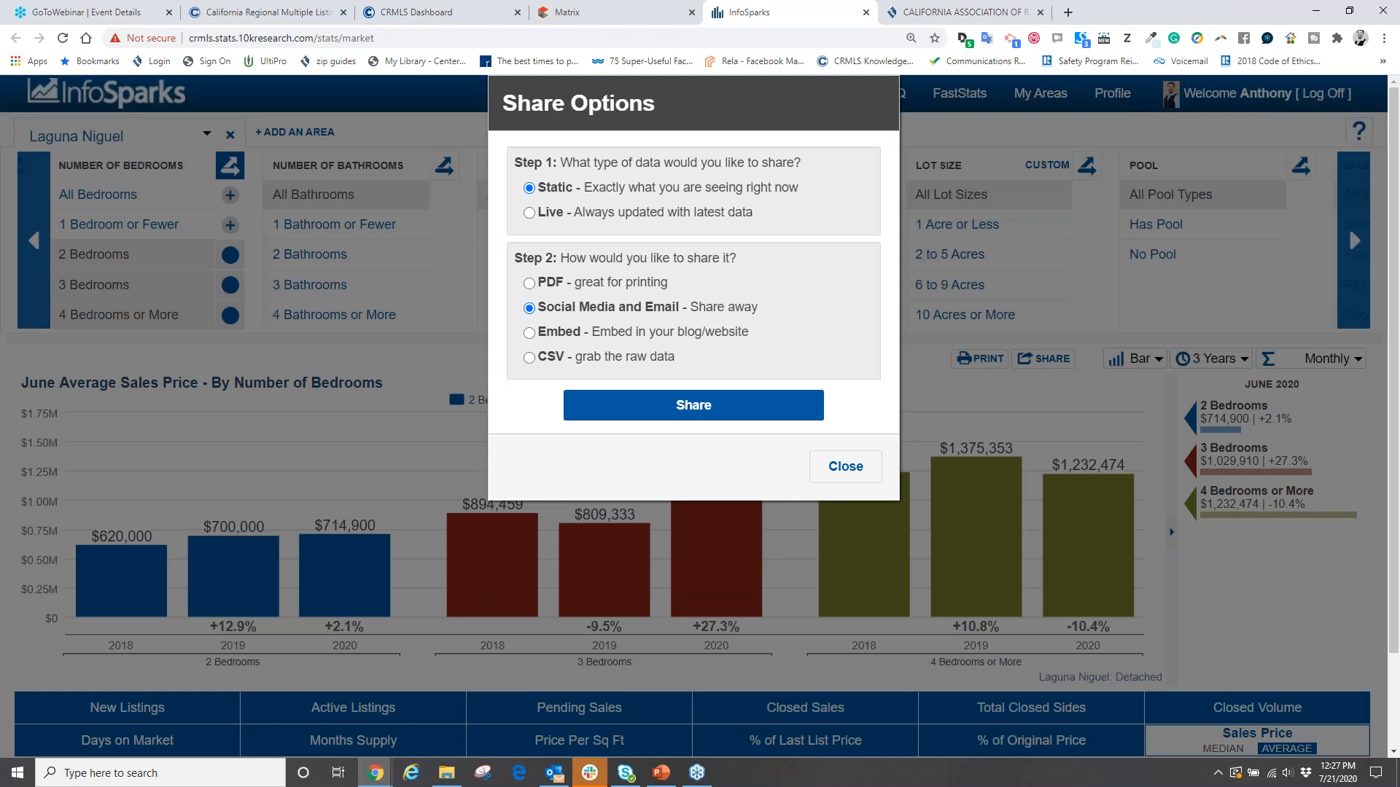
click(530, 333)
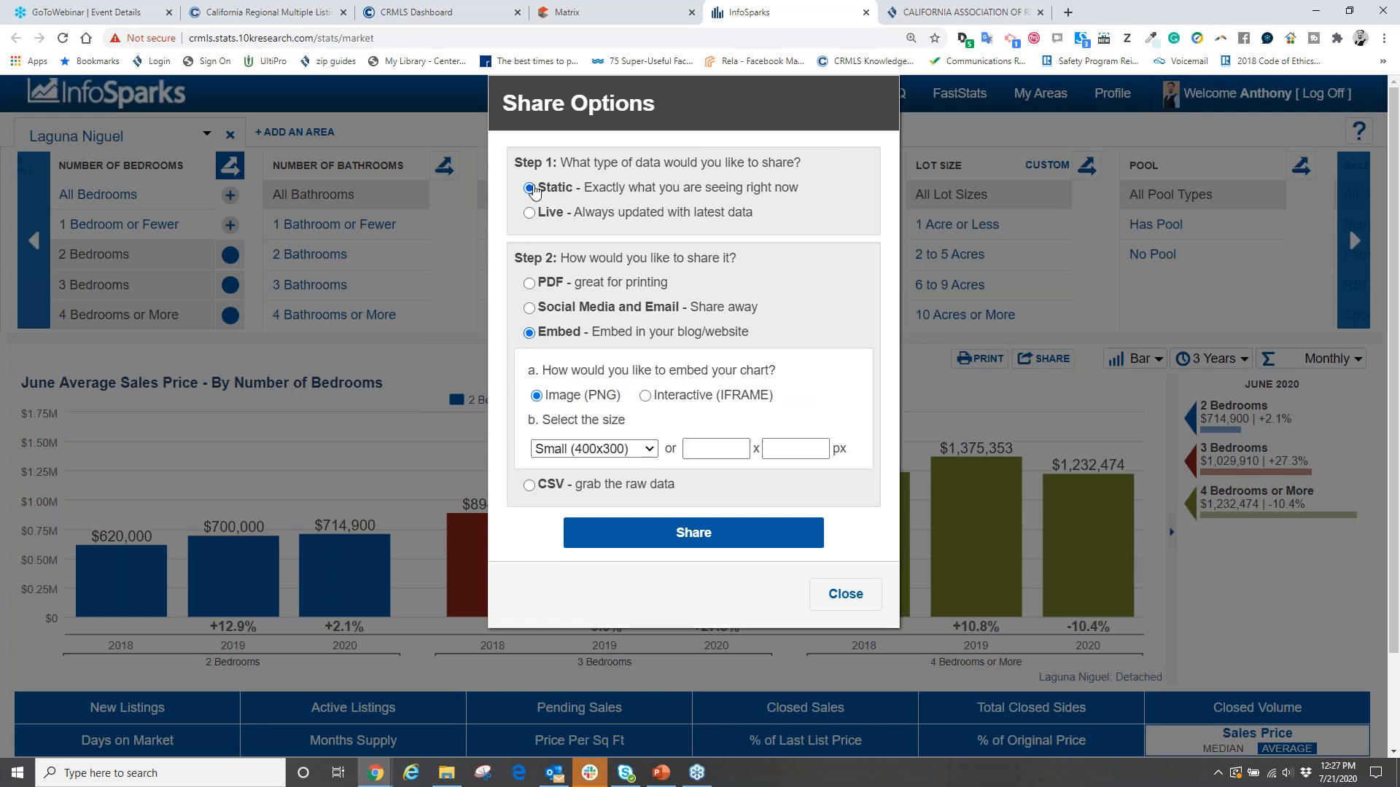
click(672, 541)
drag(722, 620, 523, 584)
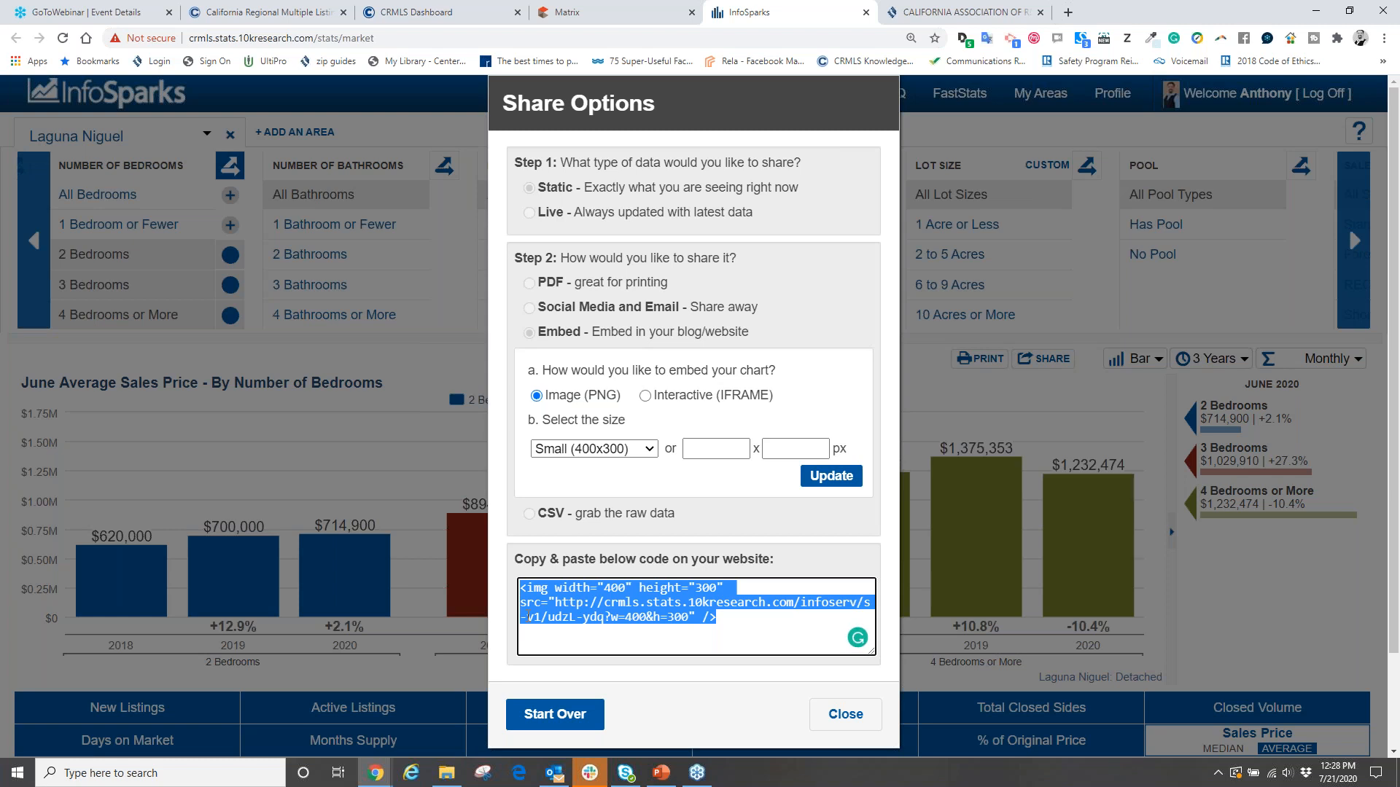
click(1387, 53)
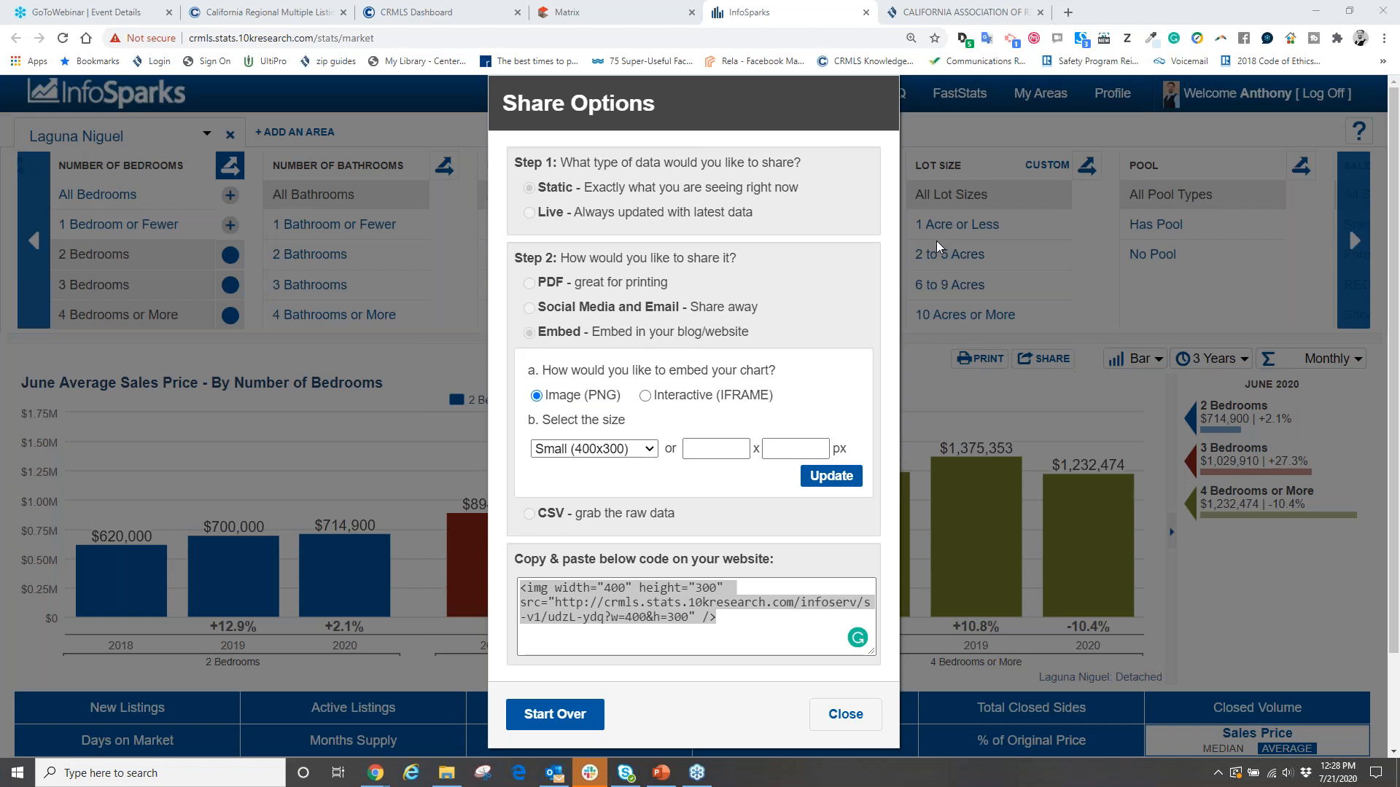
Step: Generate Live embed code for the bedroom chart, then close the Share Options dialog
click(530, 726)
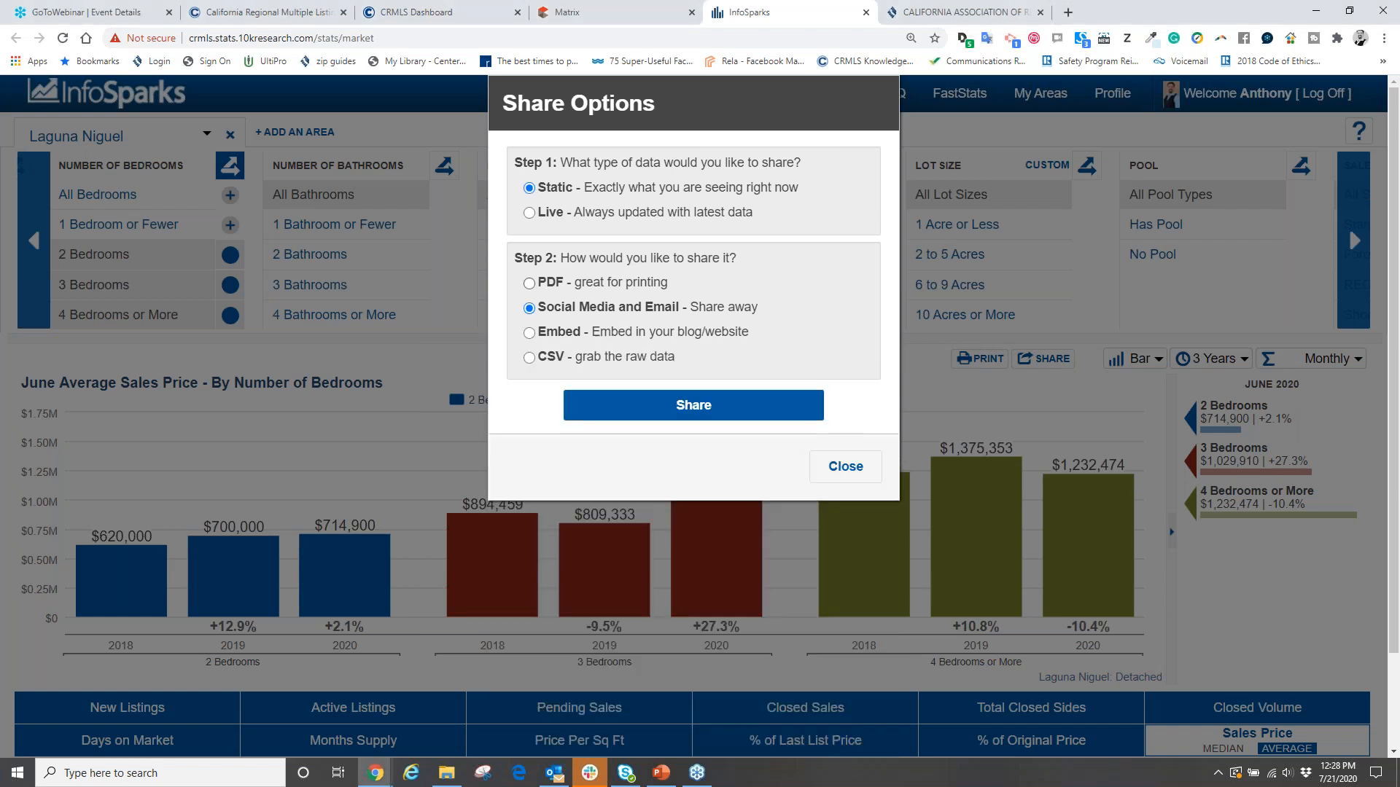
click(529, 213)
click(530, 334)
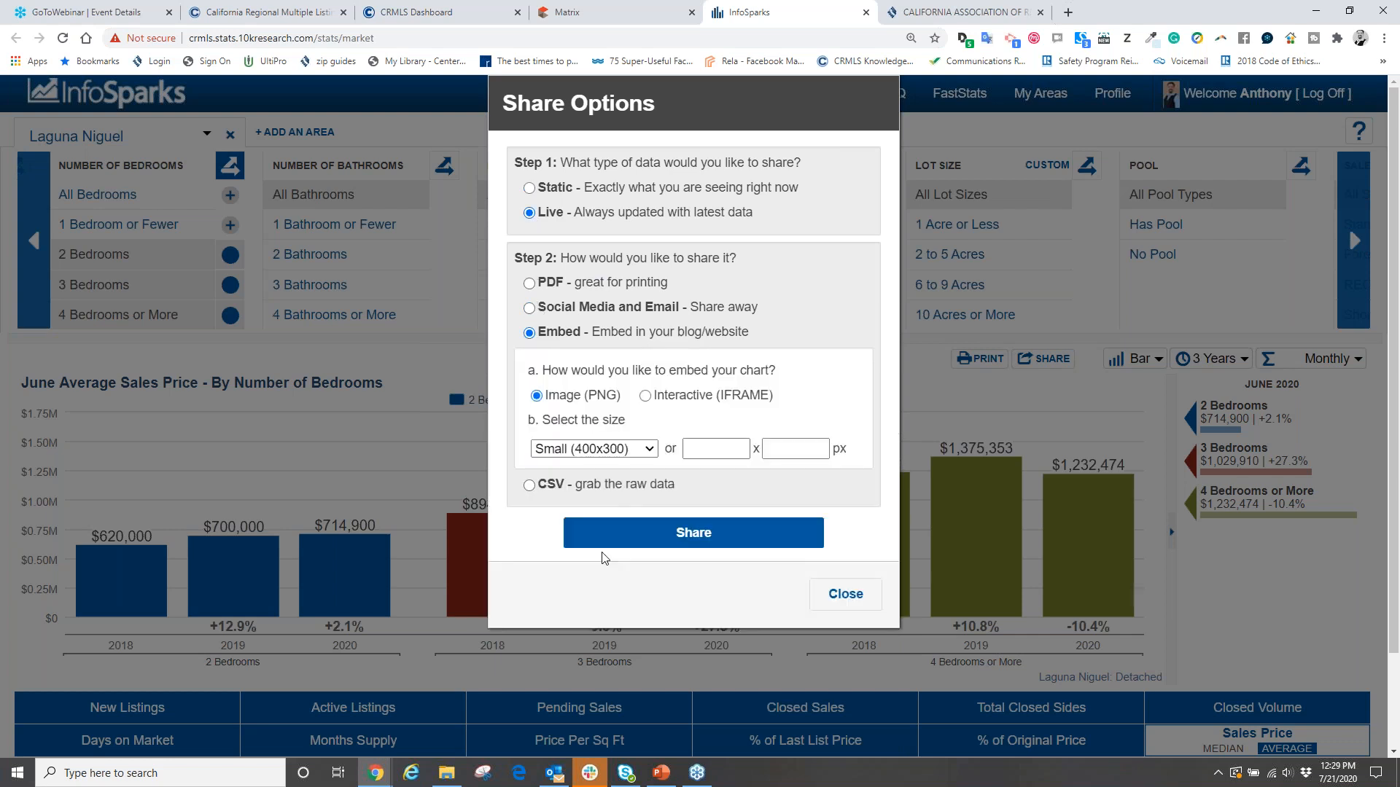
click(667, 536)
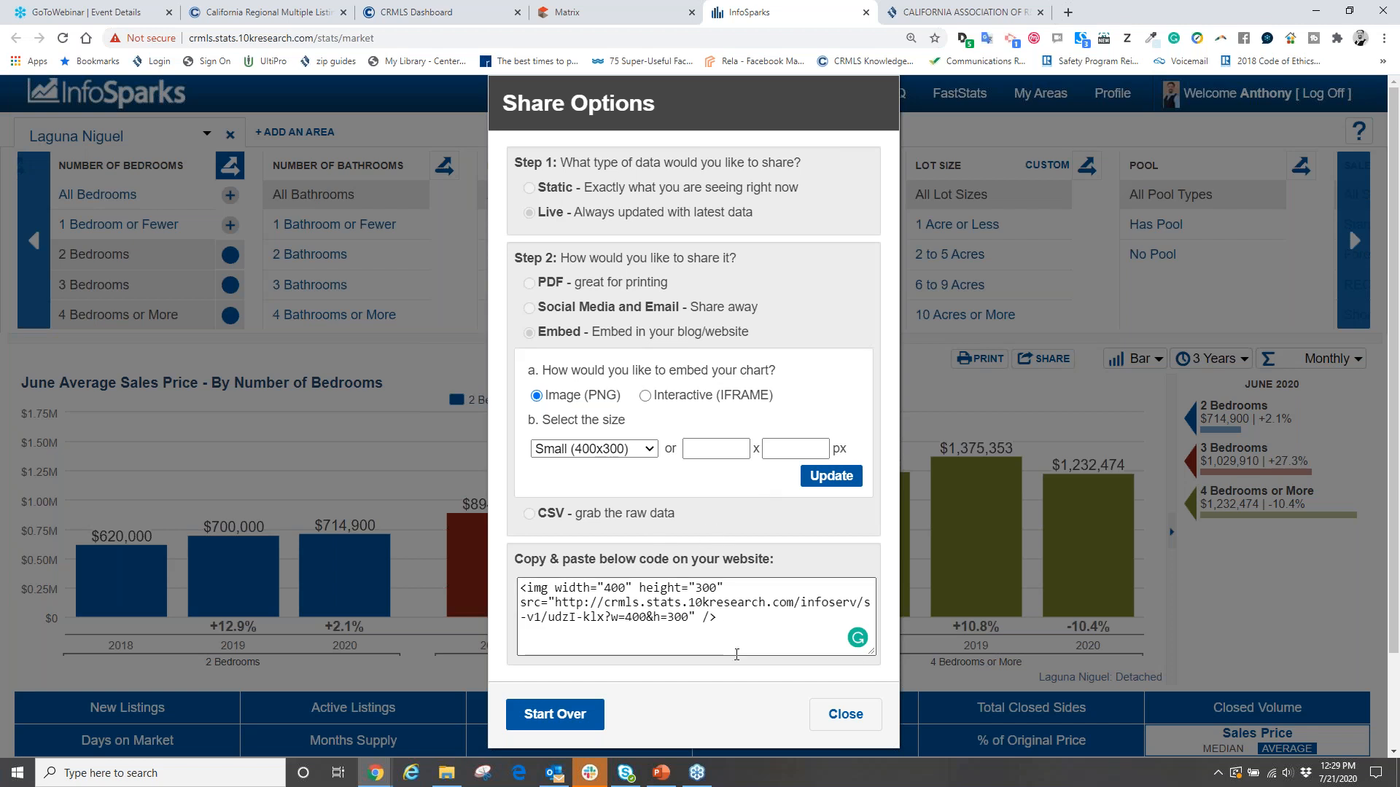
click(846, 713)
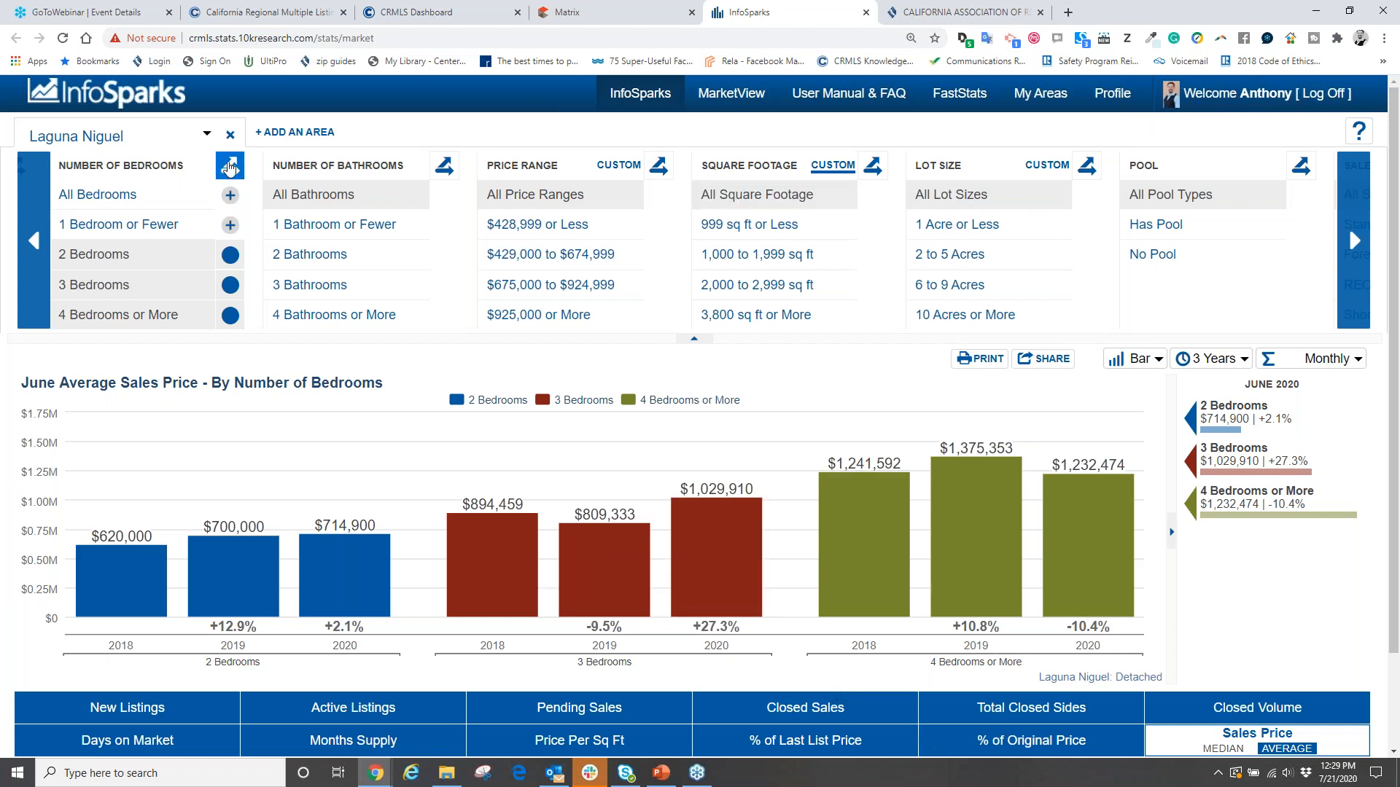
Step: Include all bedroom counts and add Mission Viejo as a second comparison area
click(236, 192)
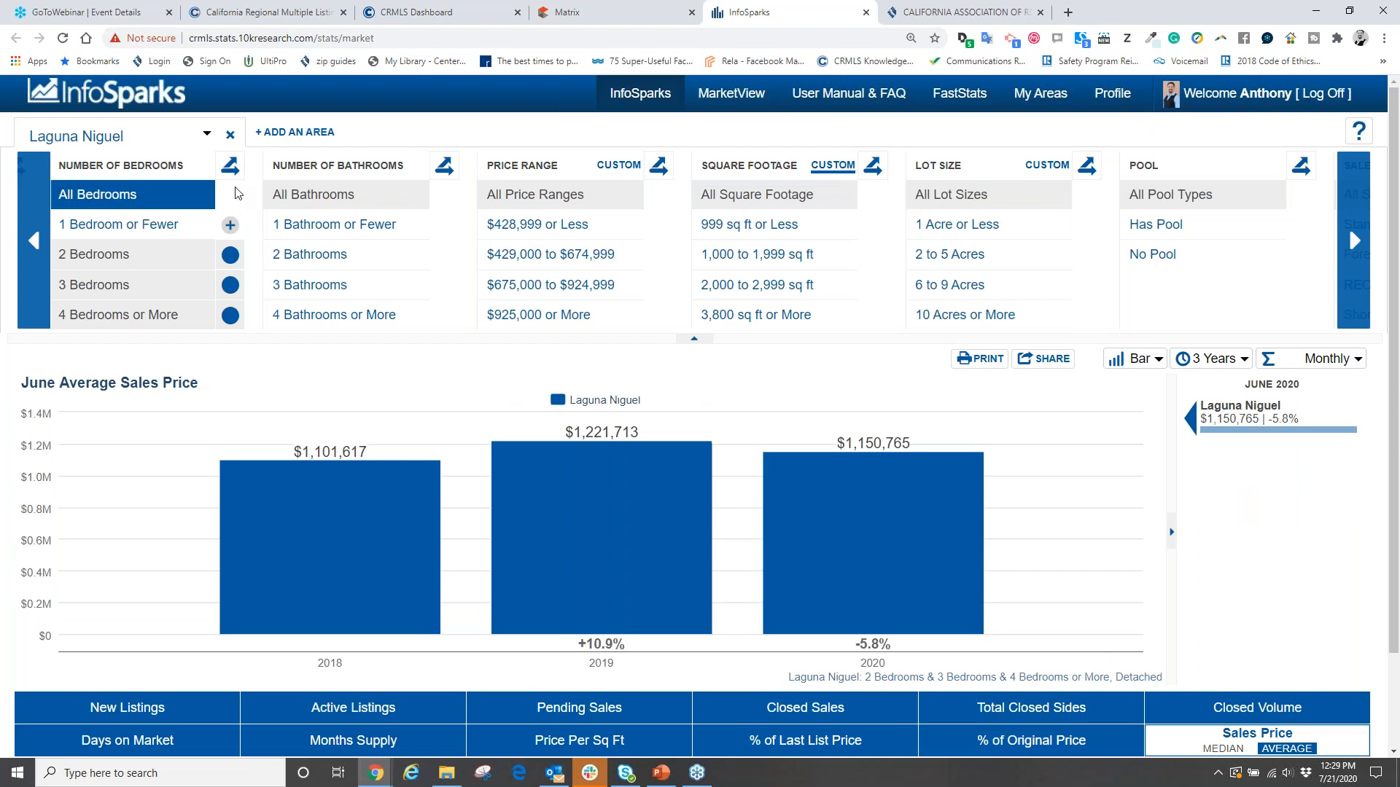
click(283, 135)
click(292, 134)
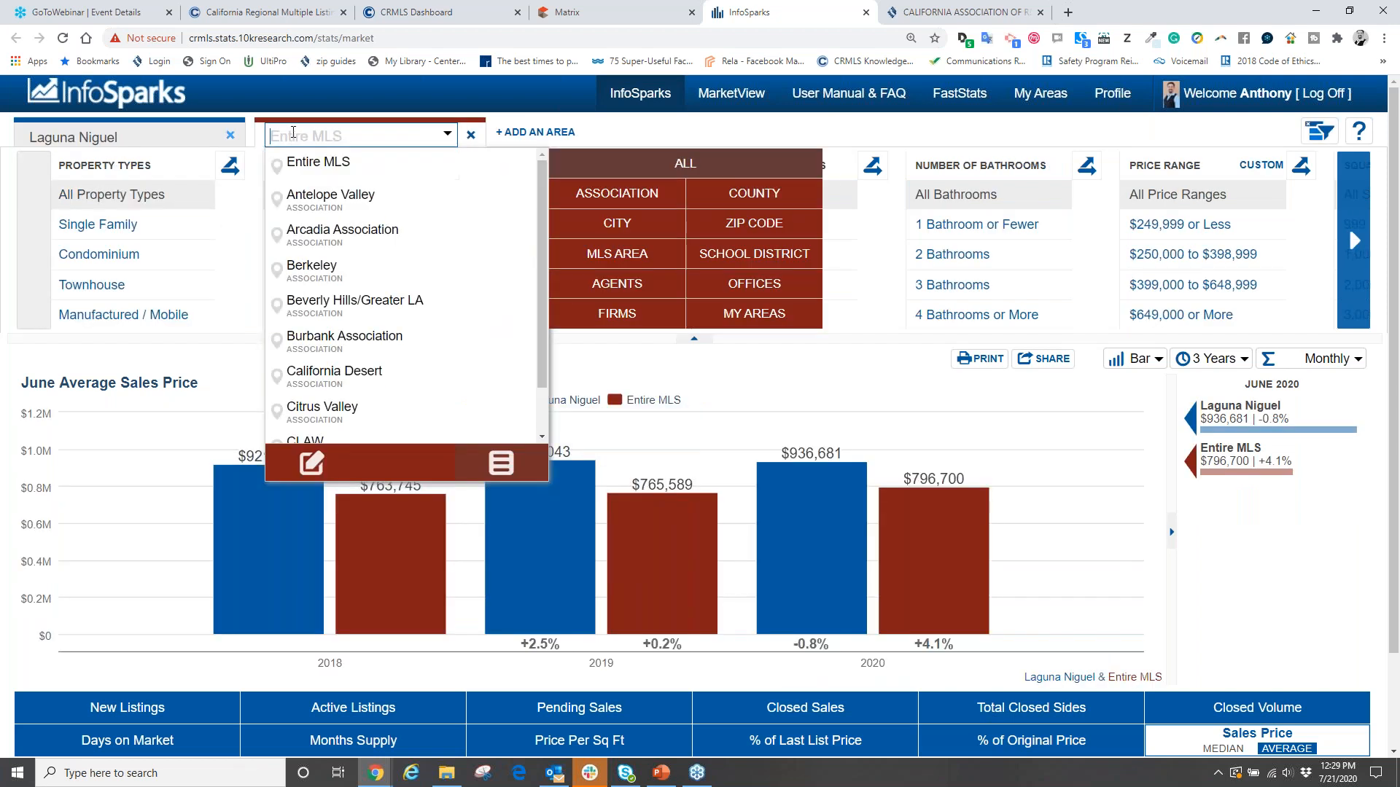
text(mission viejo)
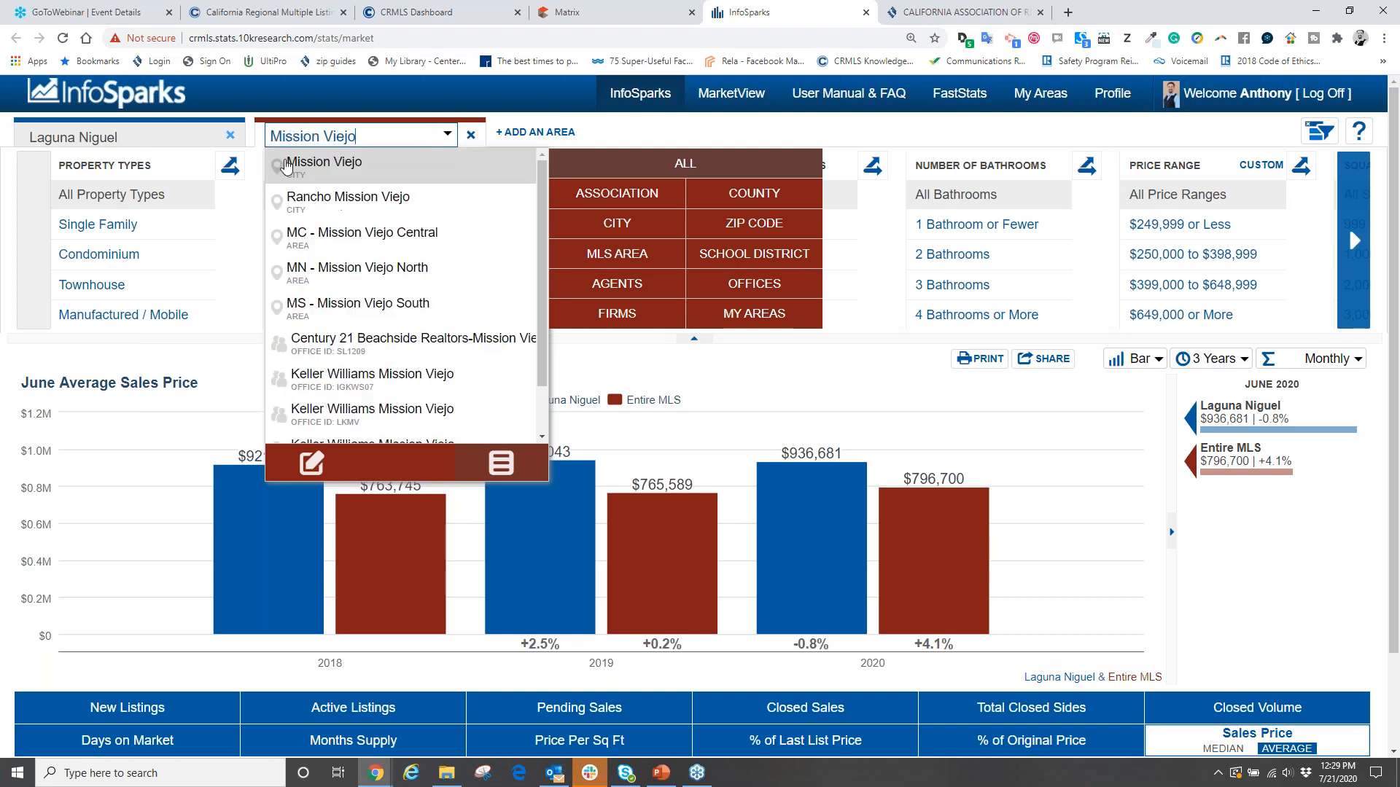
click(308, 165)
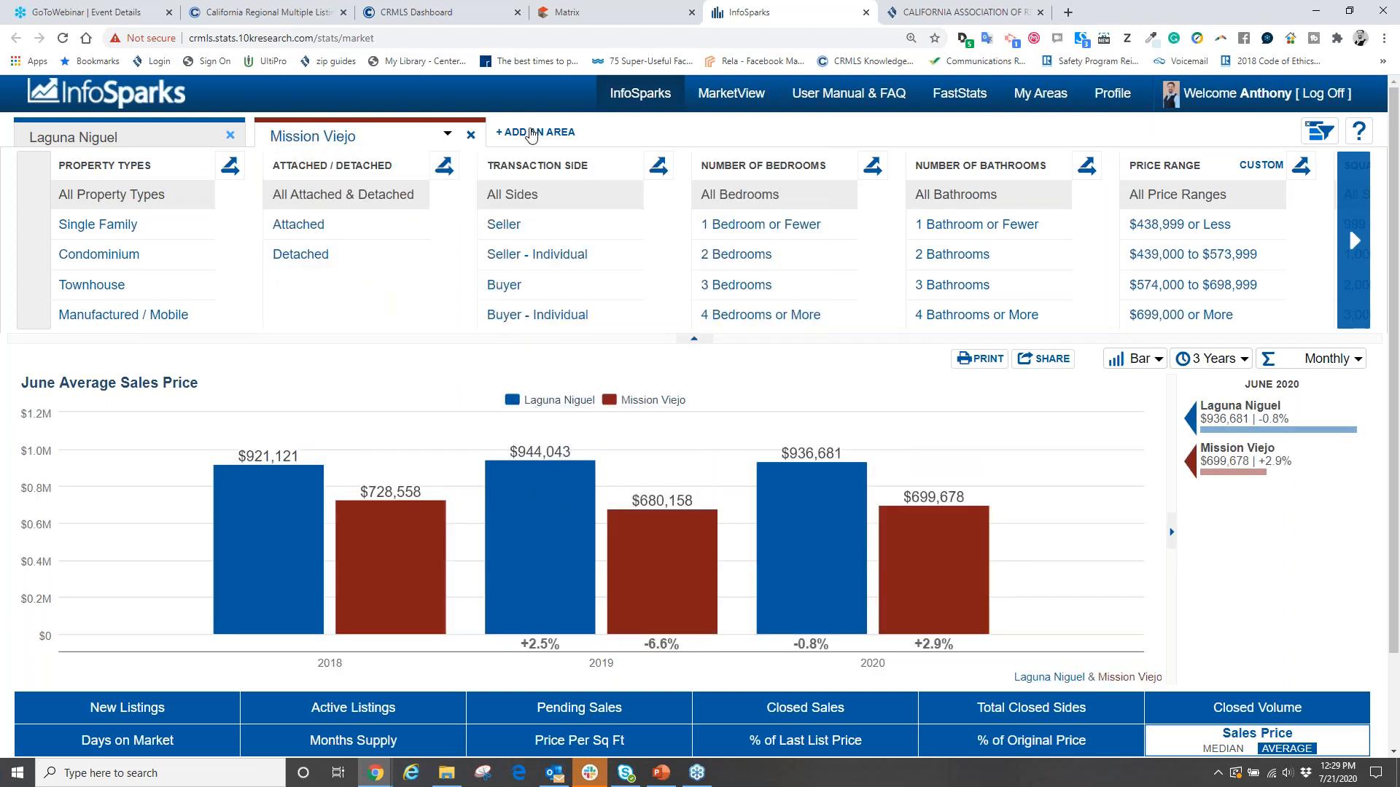
Step: Add San Clemente as a third area, then switch the chart to active listings
click(531, 134)
click(530, 134)
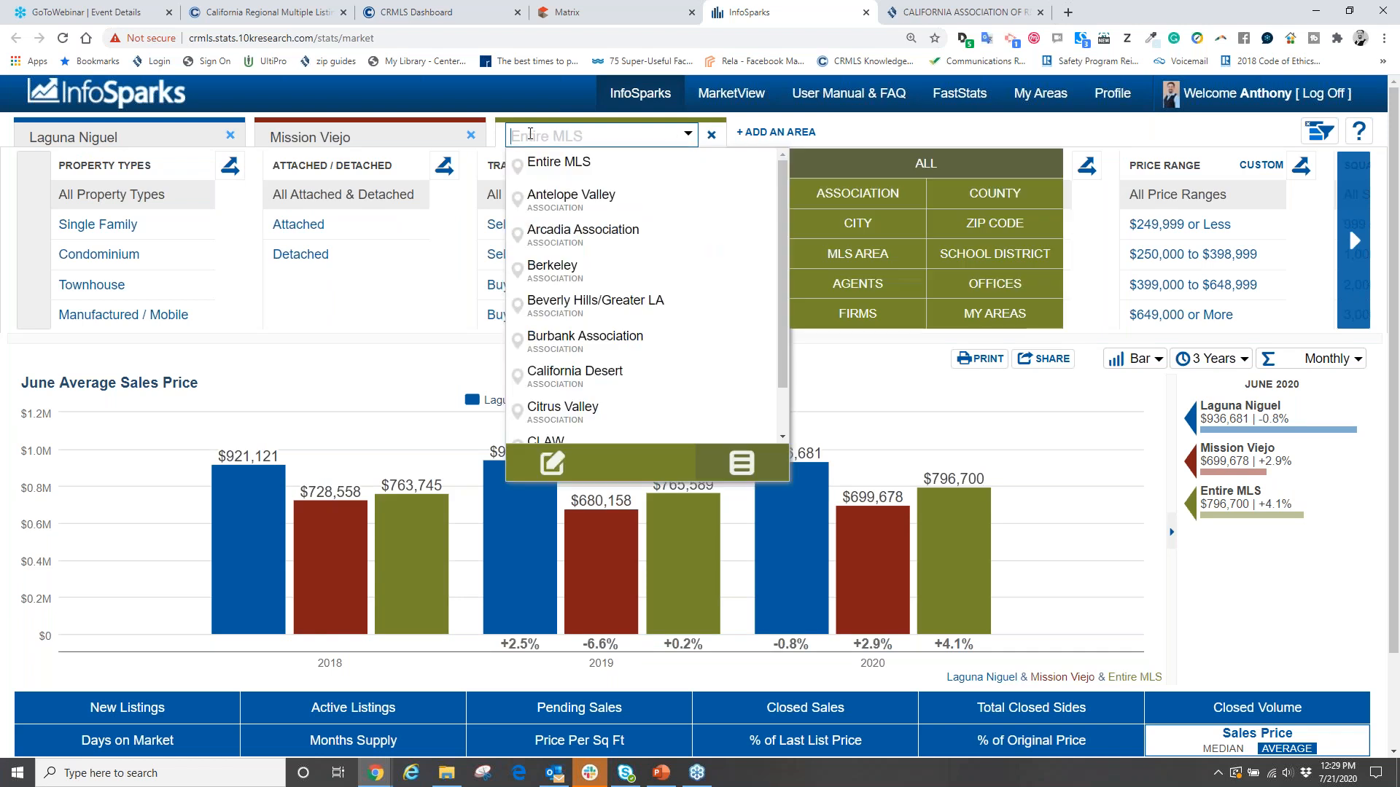
text(San)
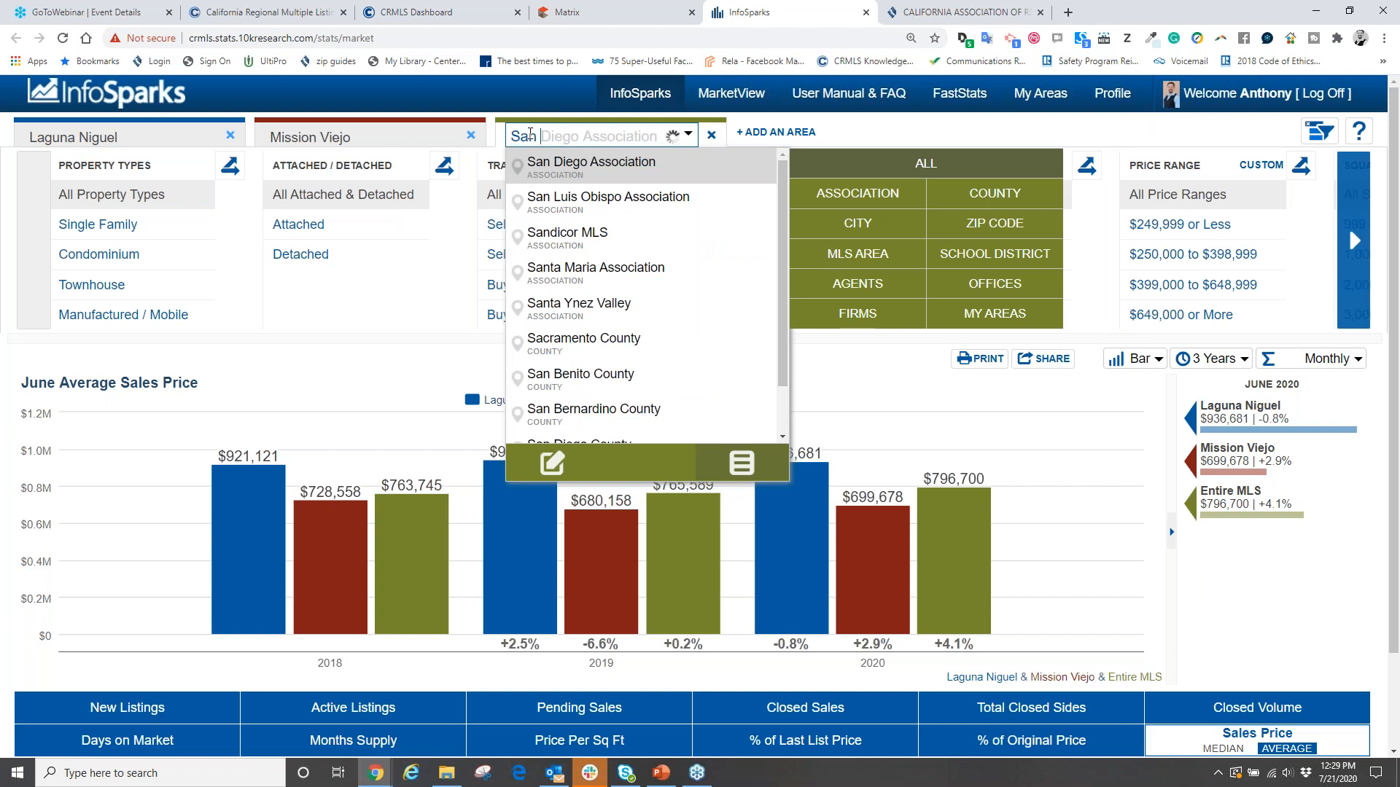
text( clemente)
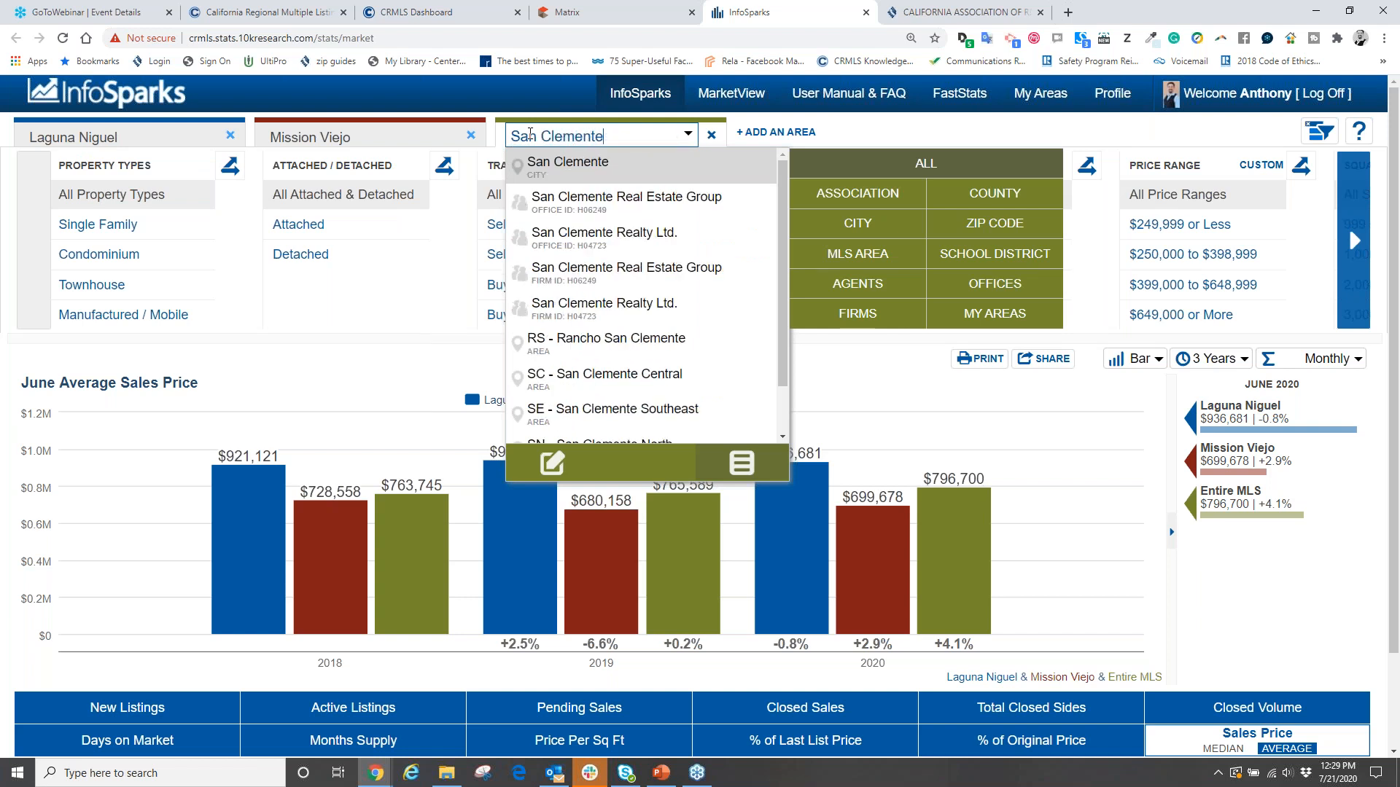
click(554, 165)
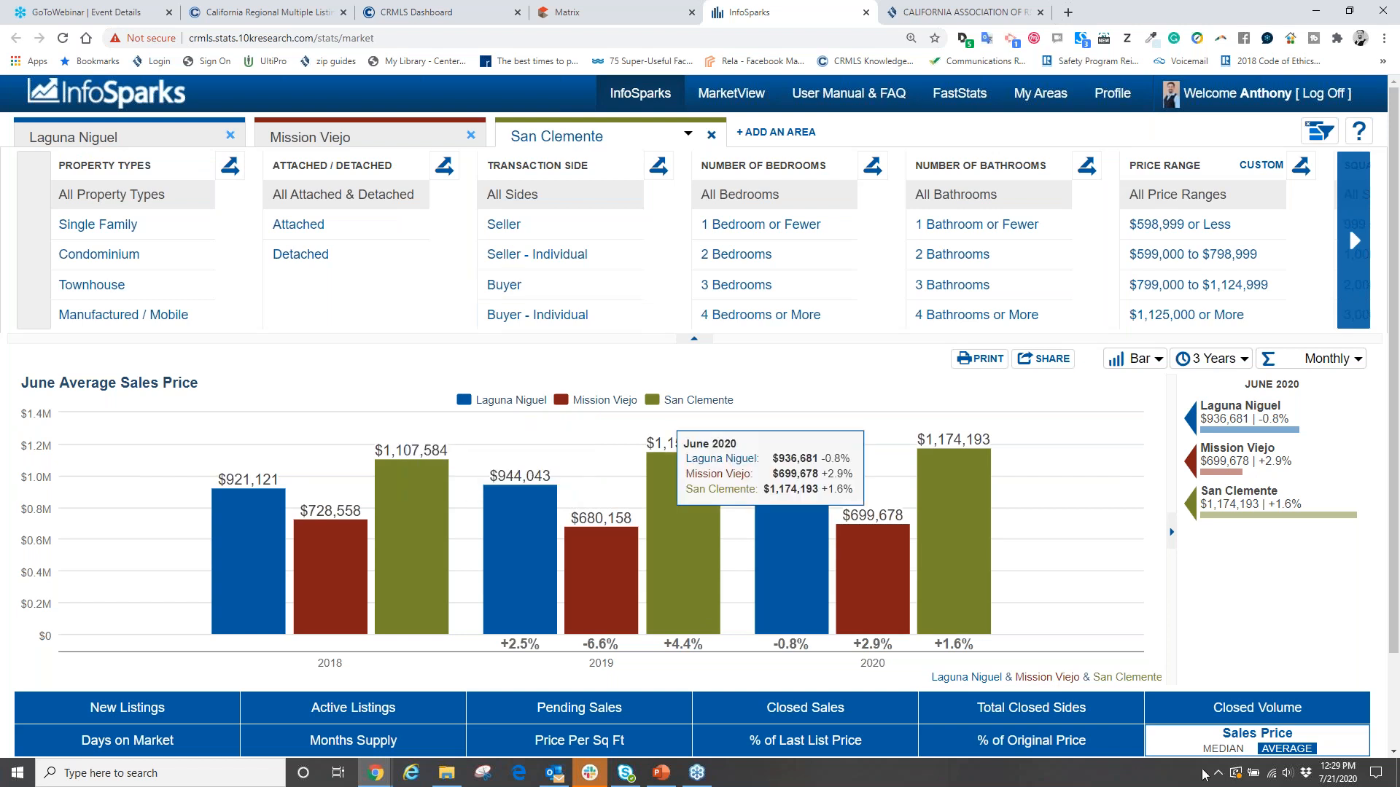
click(339, 709)
Step: Switch the three-city metric from days on market to median % of last list price received
click(164, 744)
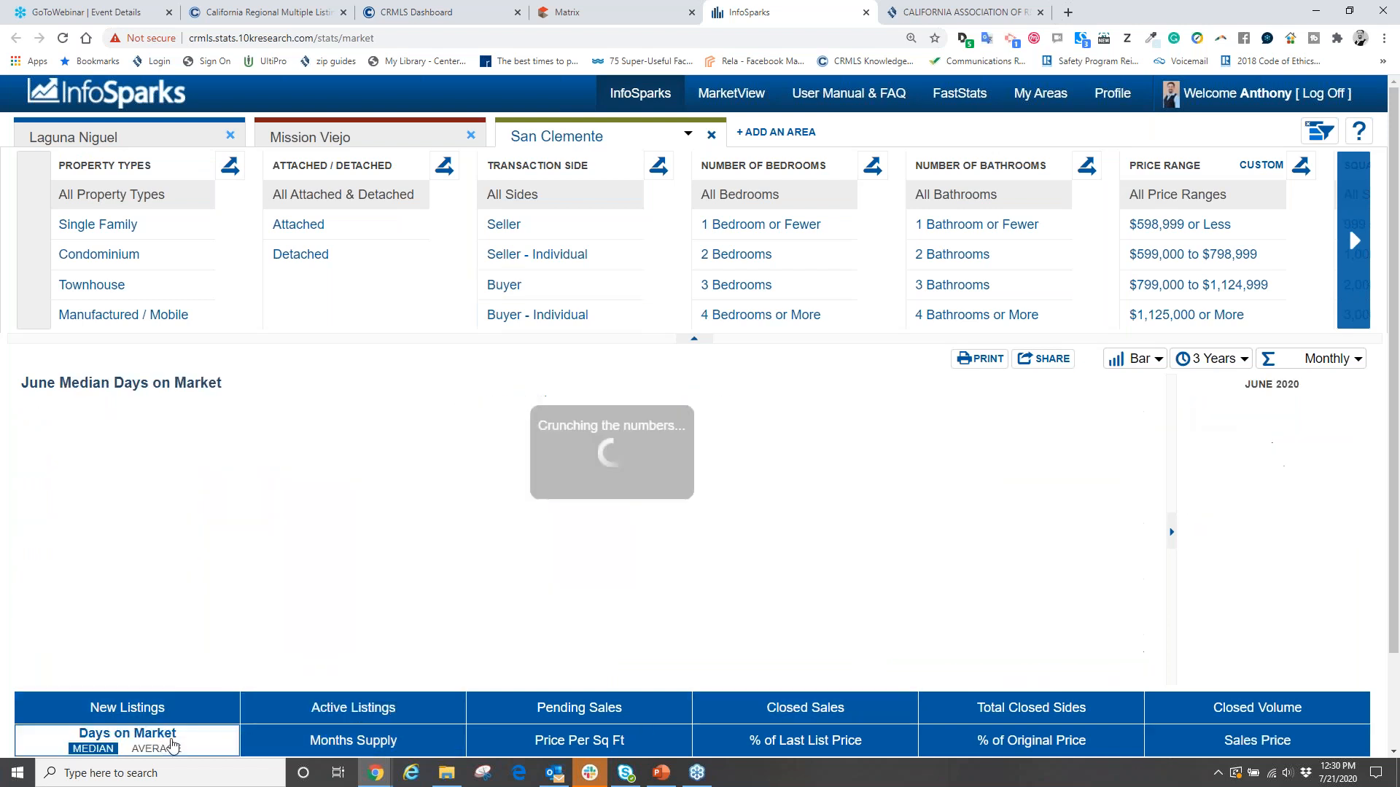
click(776, 739)
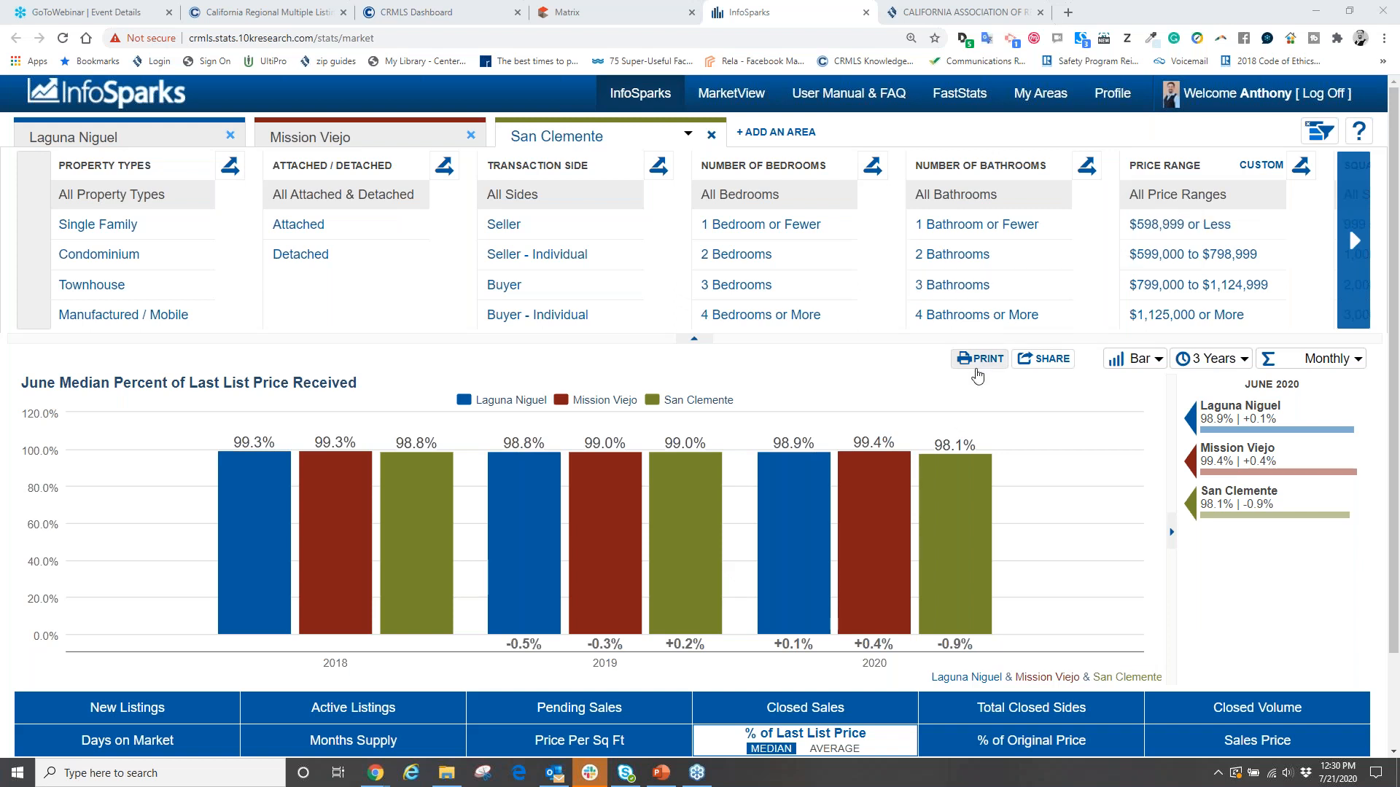
mouse_move(964, 429)
click(1145, 363)
Step: Show the comparison as a line chart, then generate, view and close its share link
click(1143, 396)
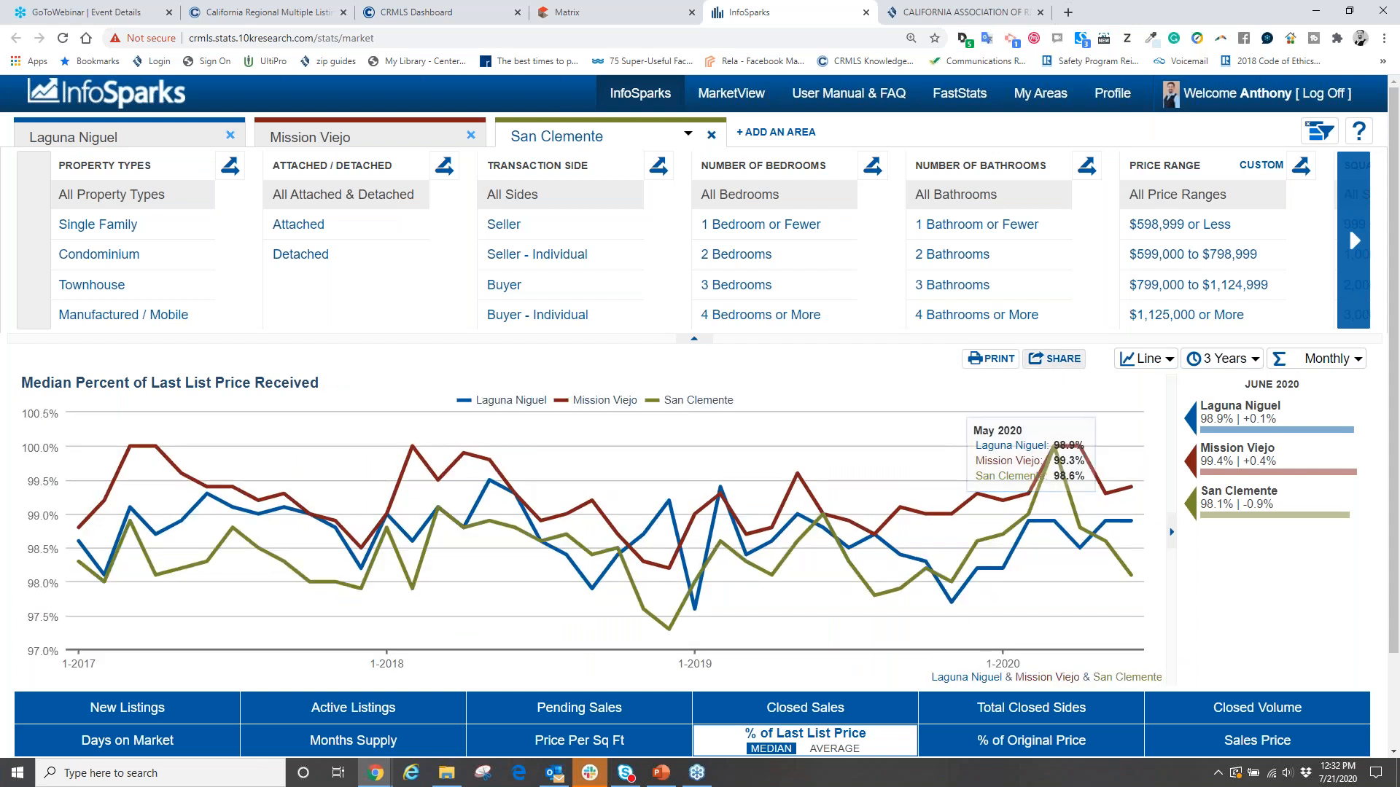
click(1064, 365)
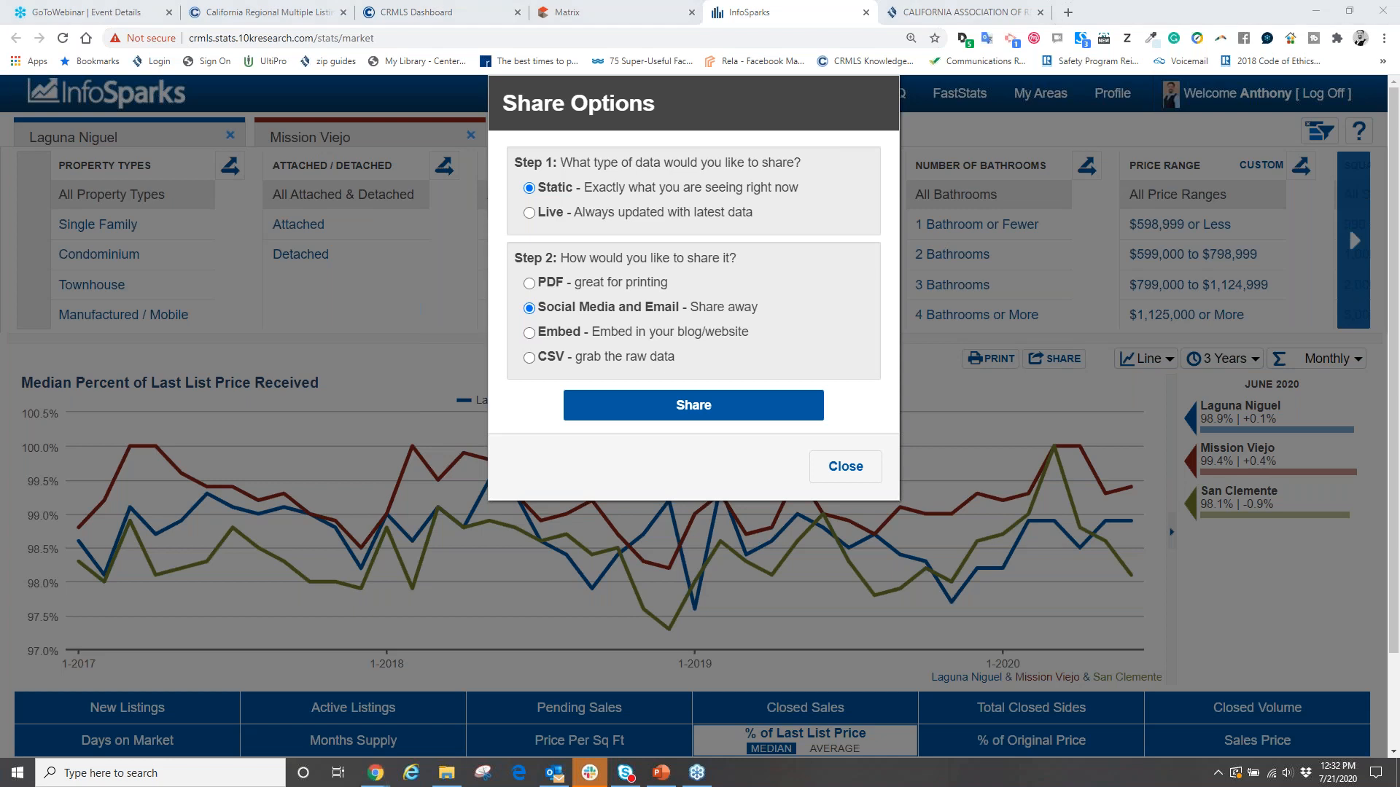
click(671, 403)
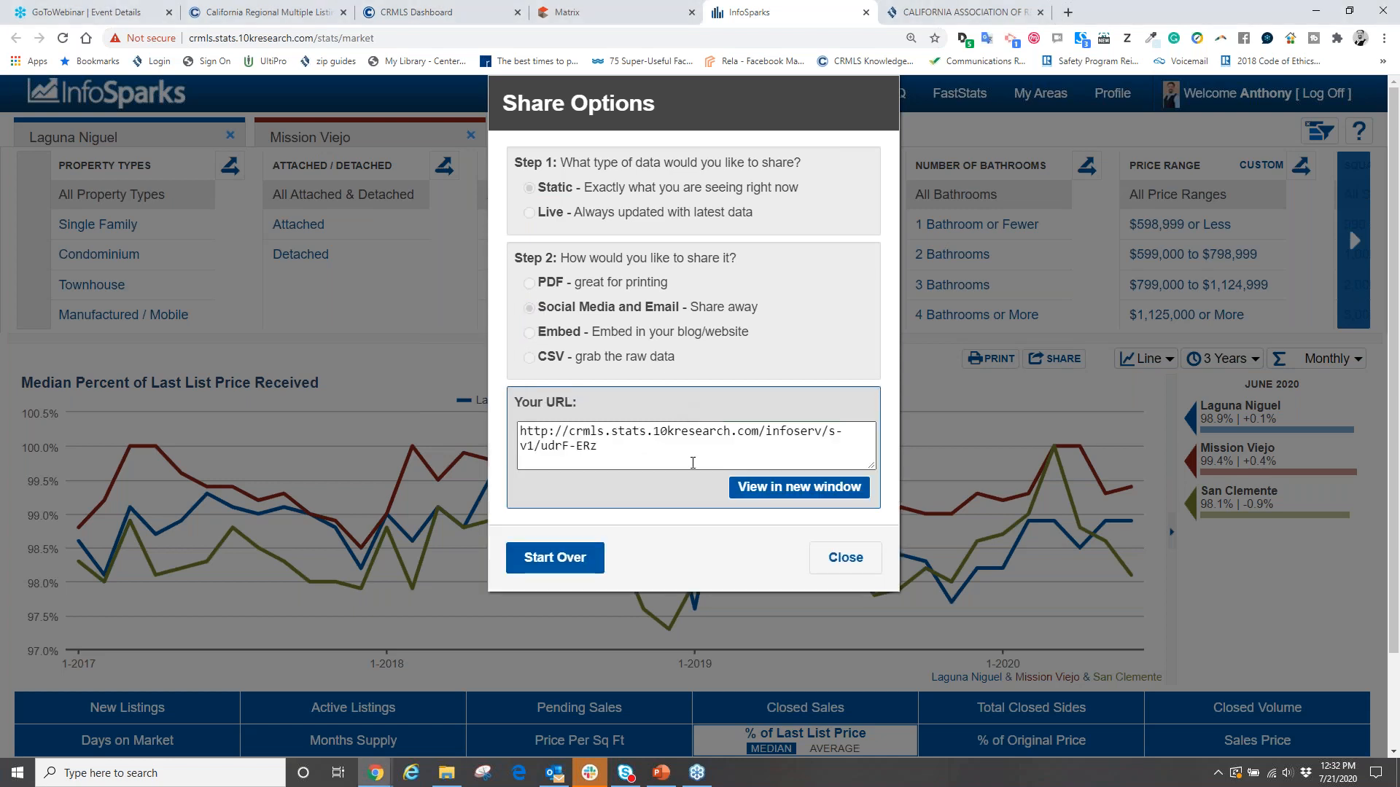
click(777, 499)
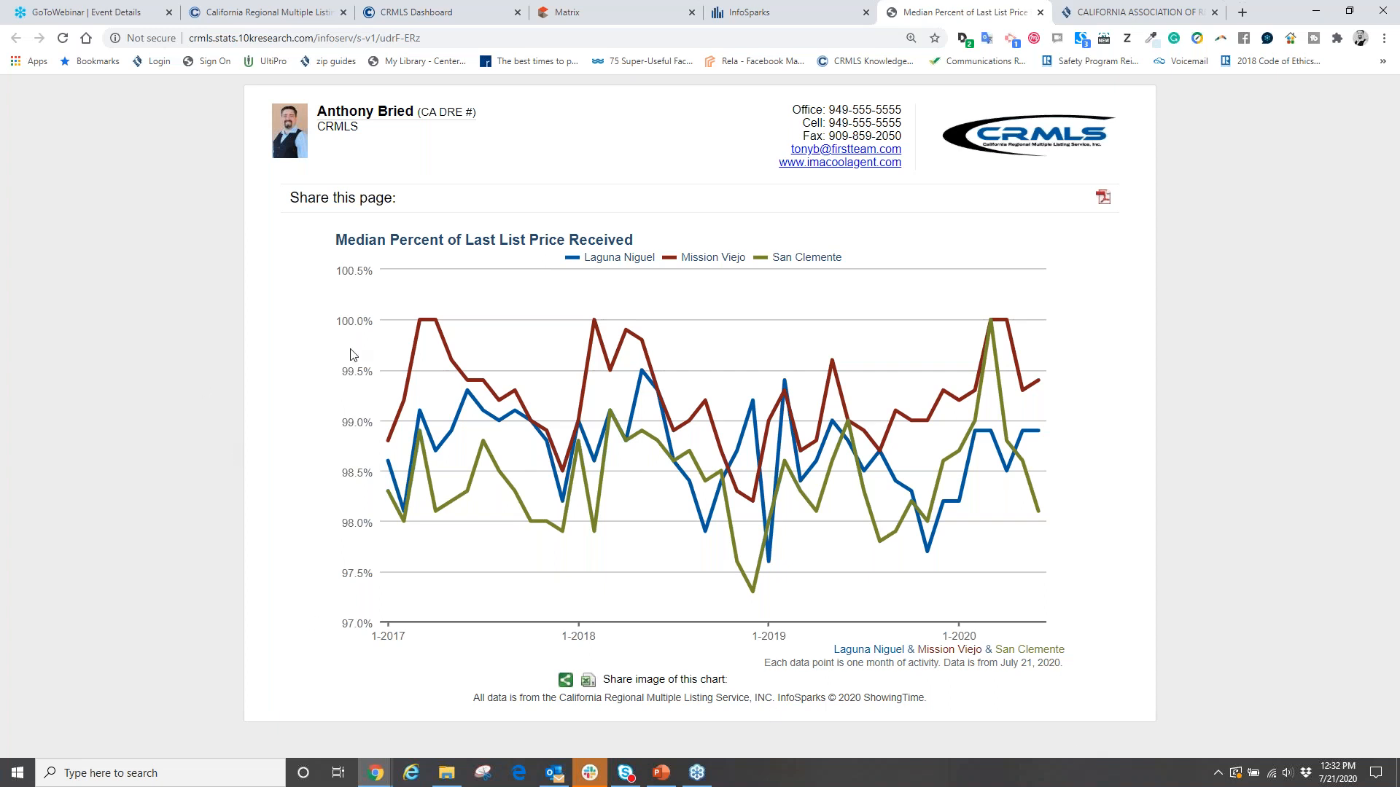
click(1040, 13)
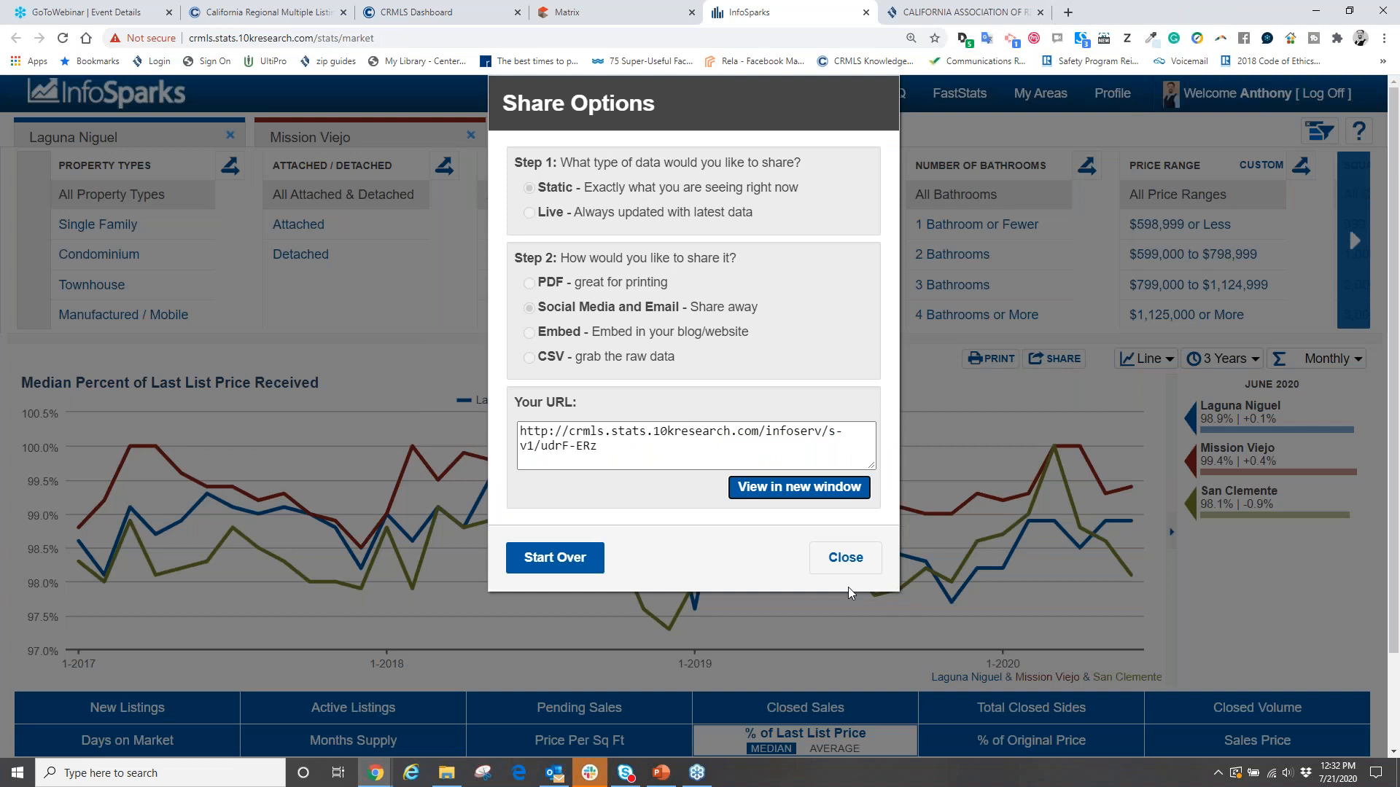
click(842, 558)
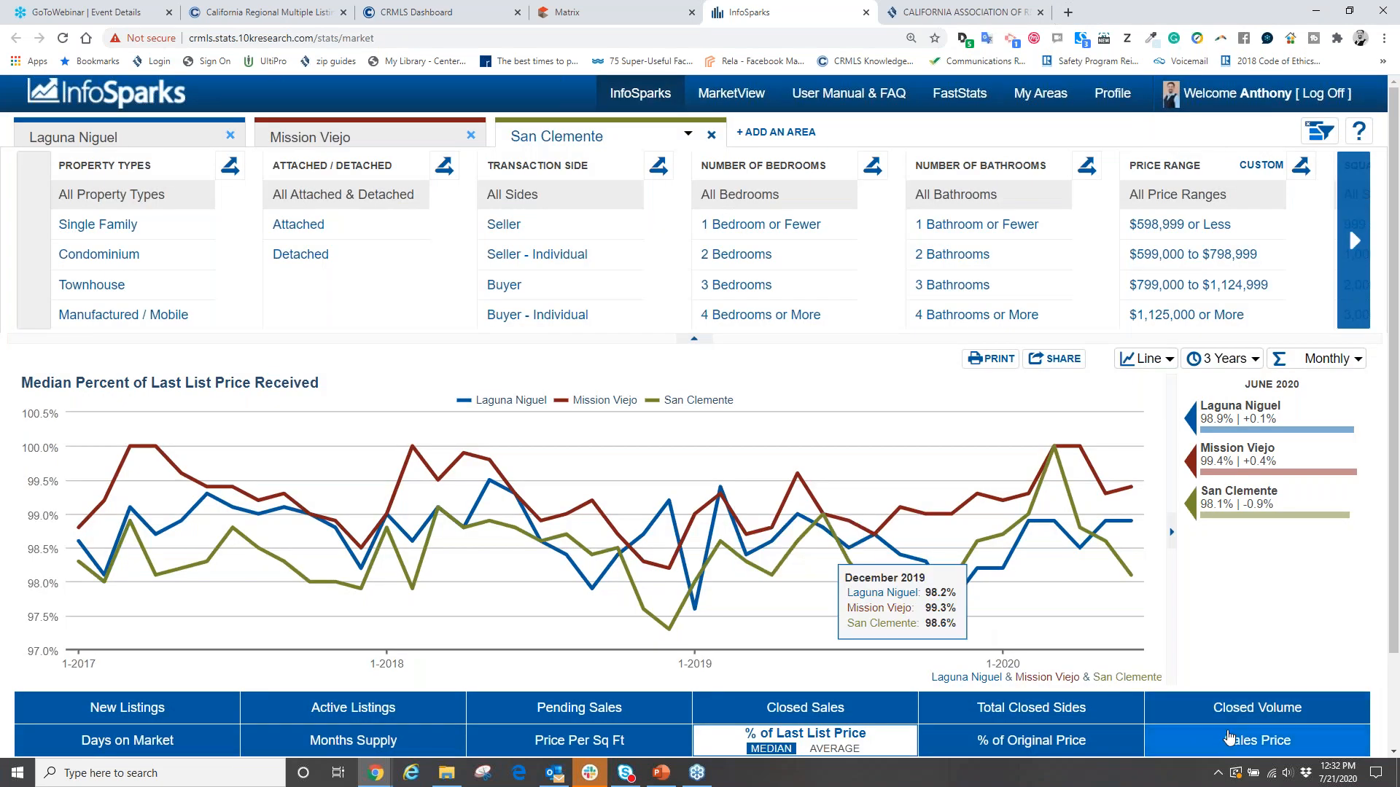
Step: Chart median sales price for the three cities, then create and view its static share link
click(1257, 737)
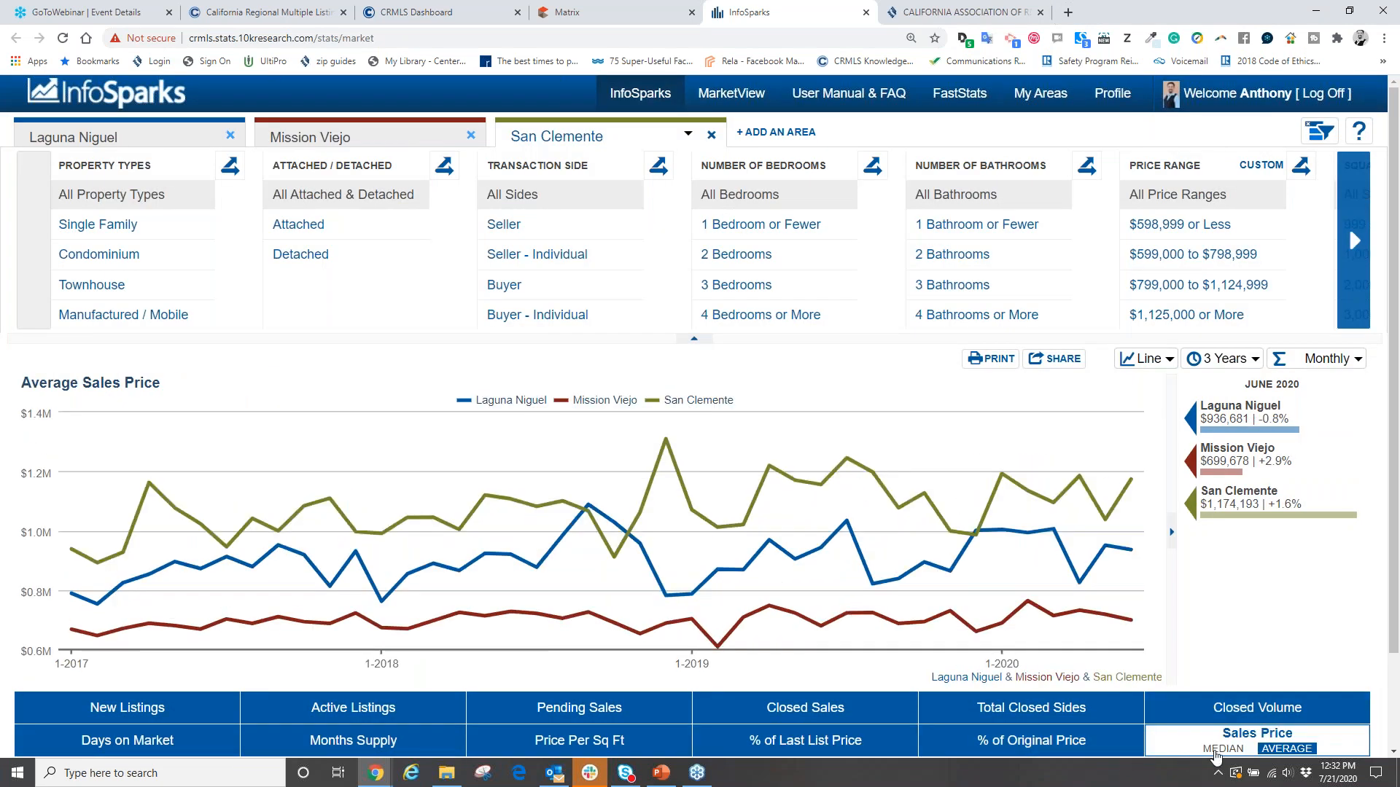
click(1215, 751)
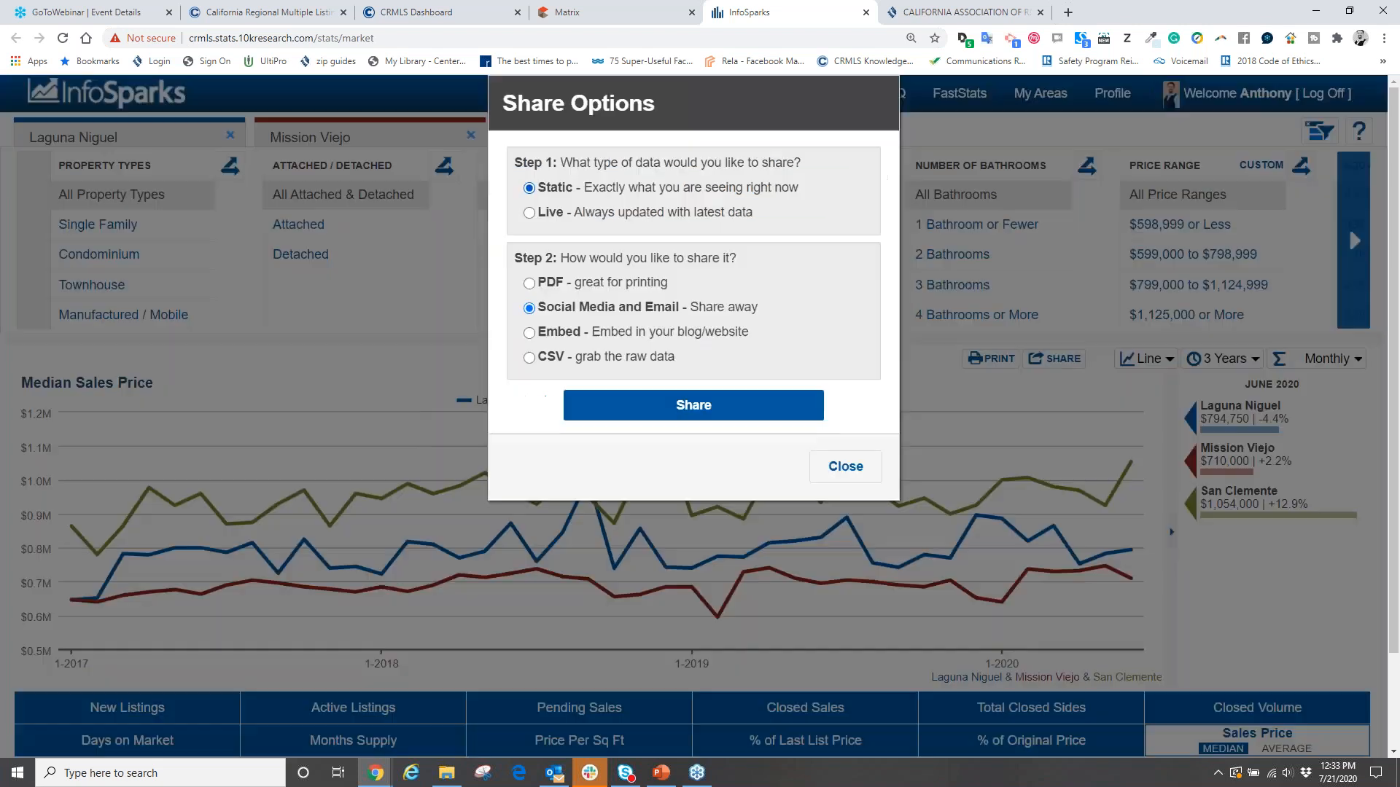
click(1055, 358)
click(664, 406)
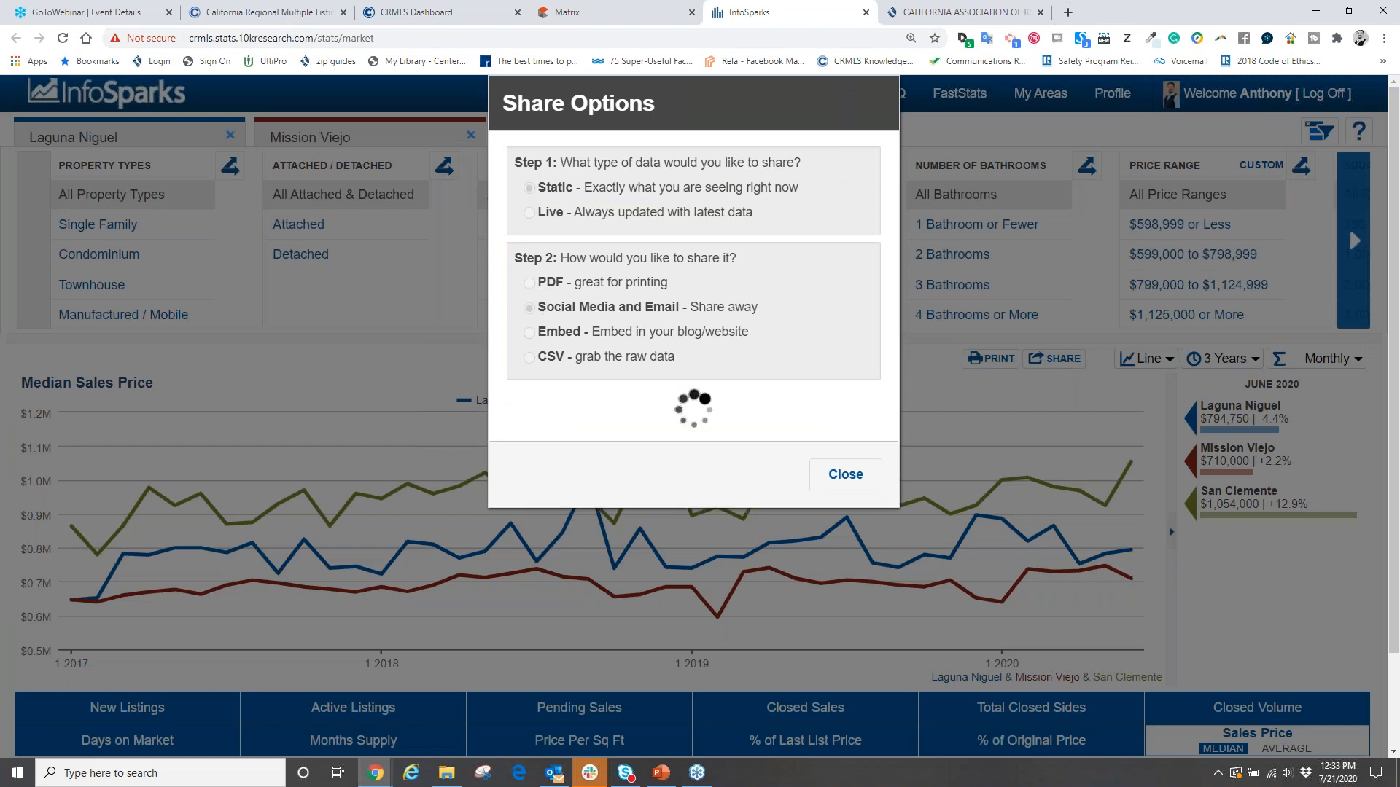
click(760, 487)
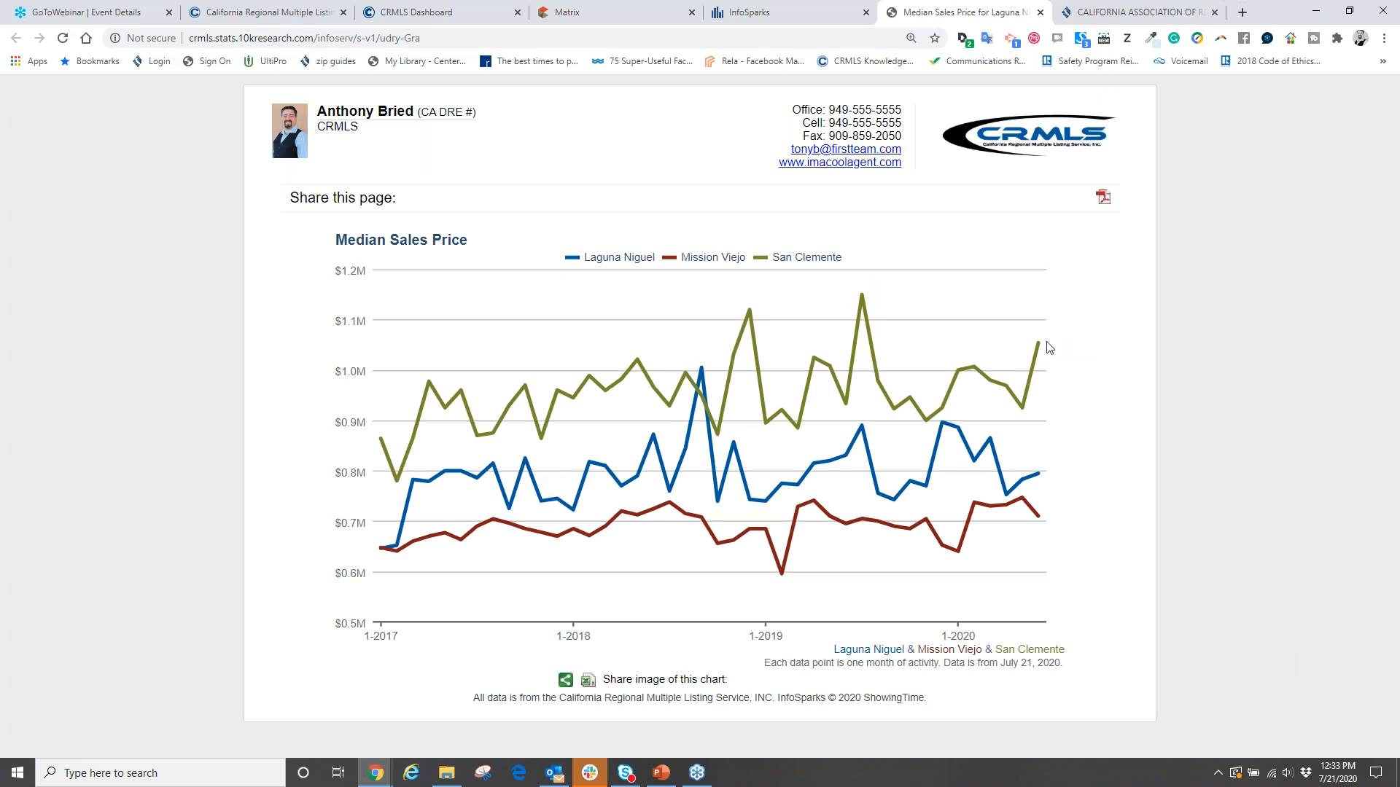
mouse_move(1047, 344)
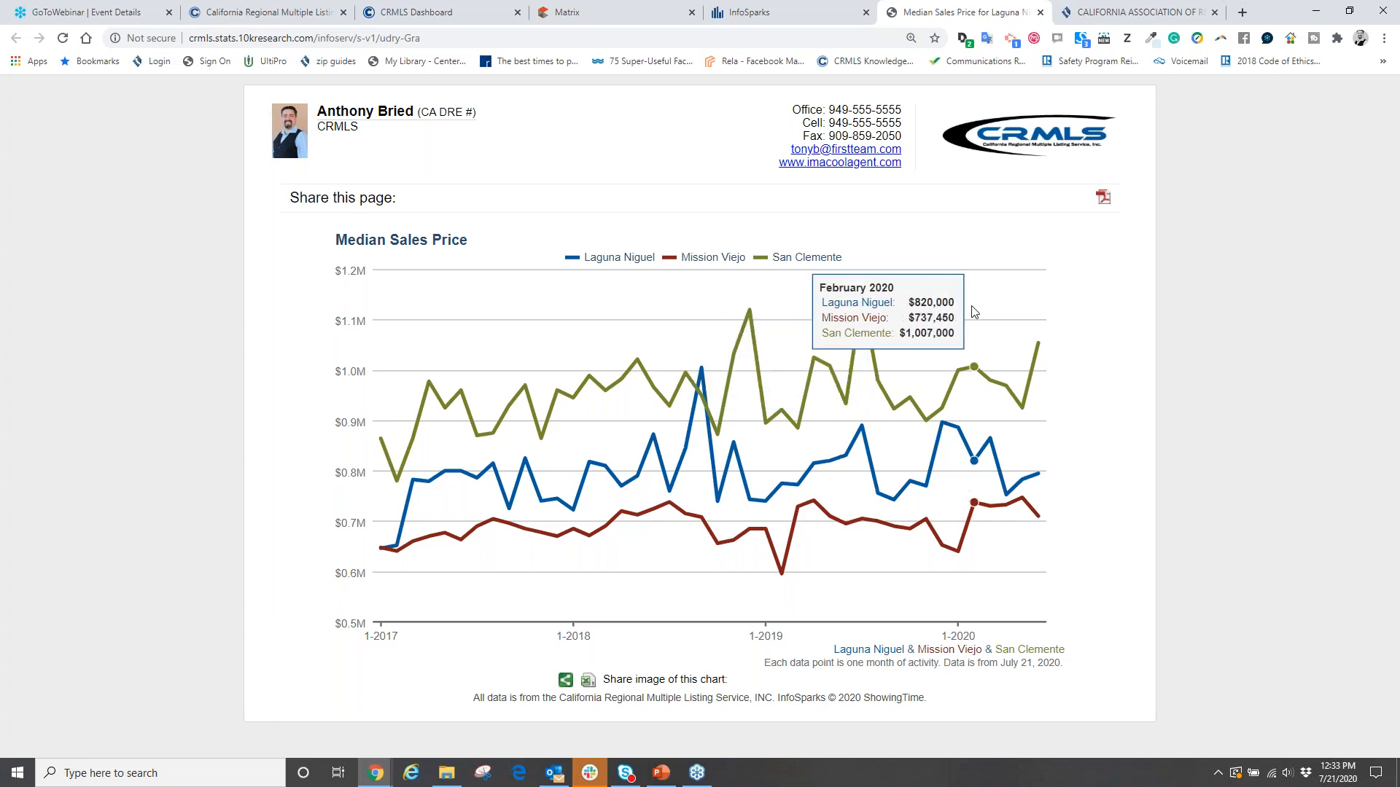
click(1042, 13)
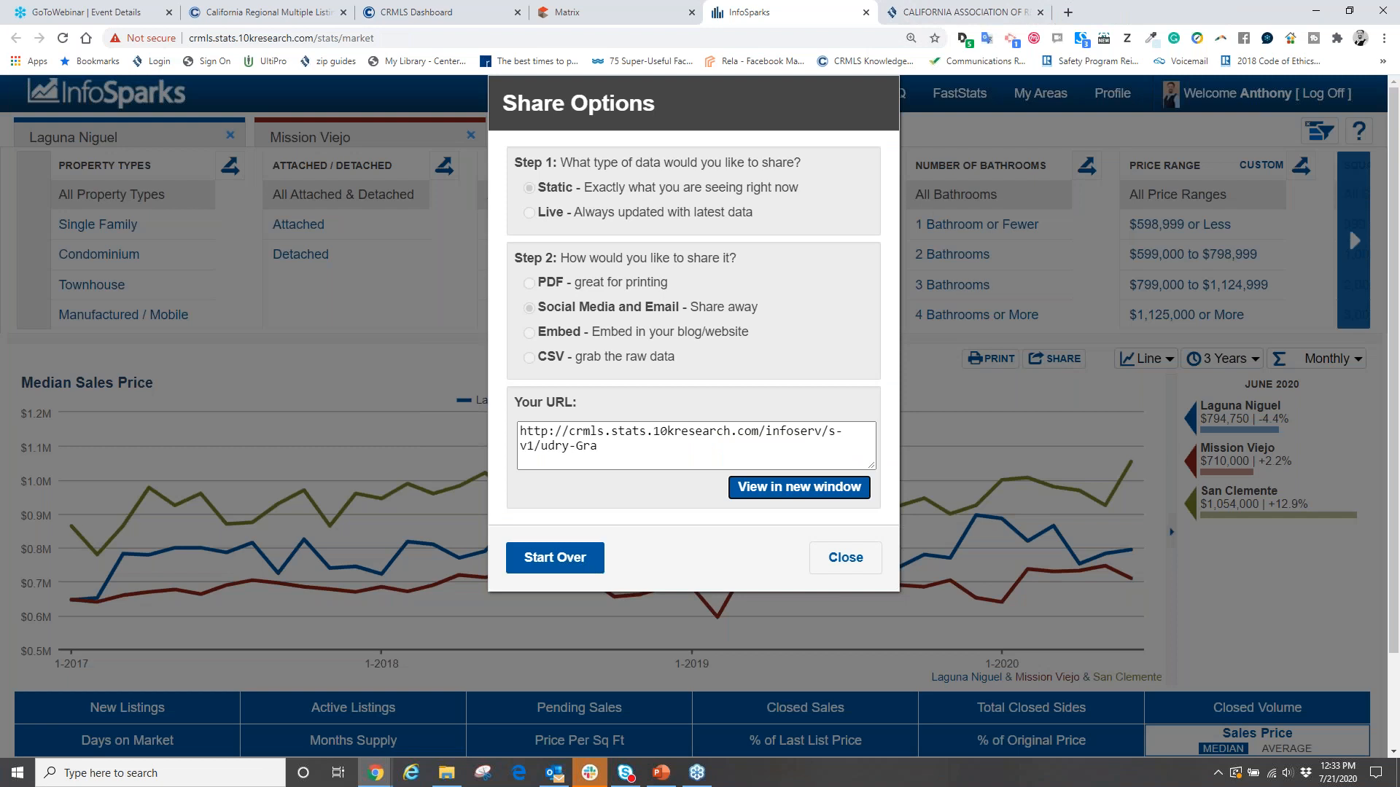
Step: Turn the median sales price chart into bars and view a new static share link for it
click(844, 557)
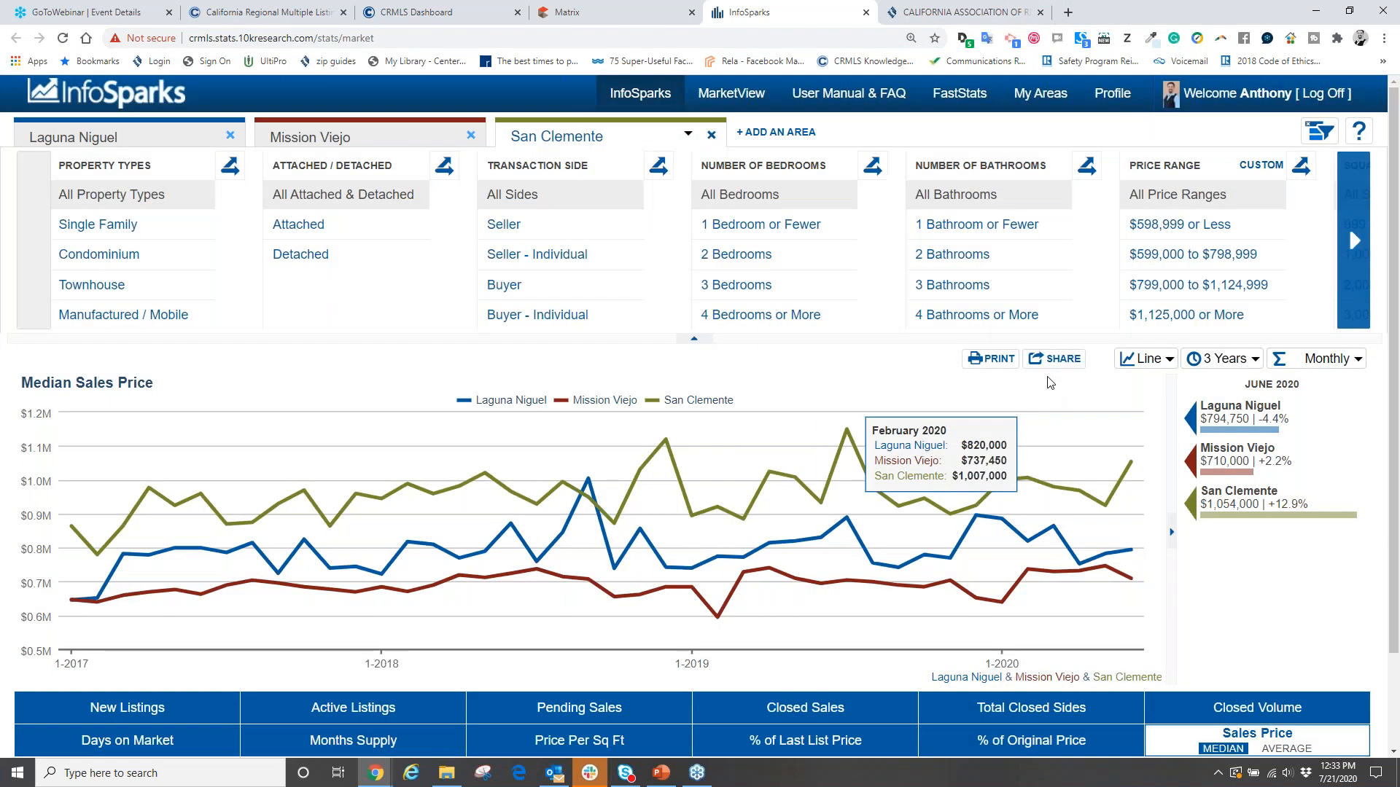
click(1146, 358)
click(1139, 446)
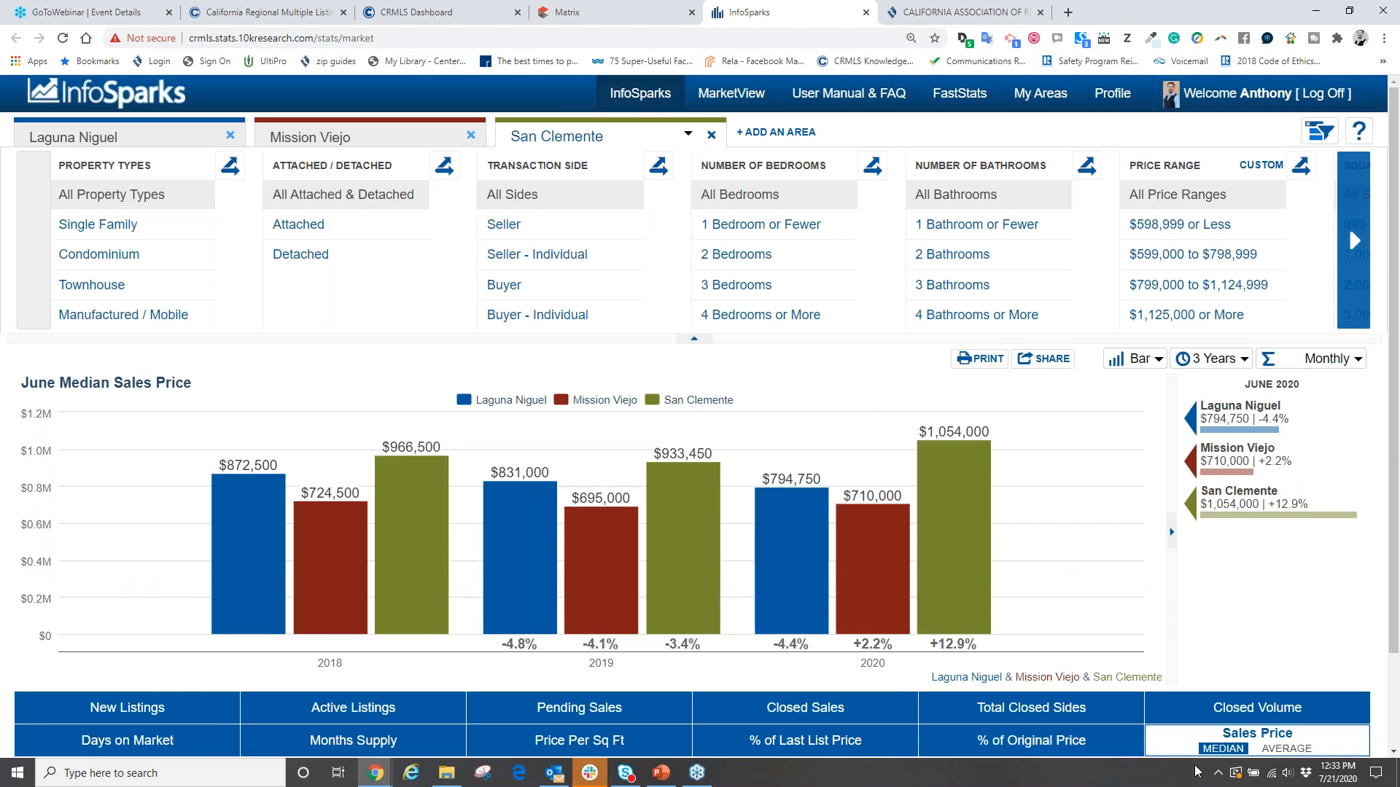
click(1045, 359)
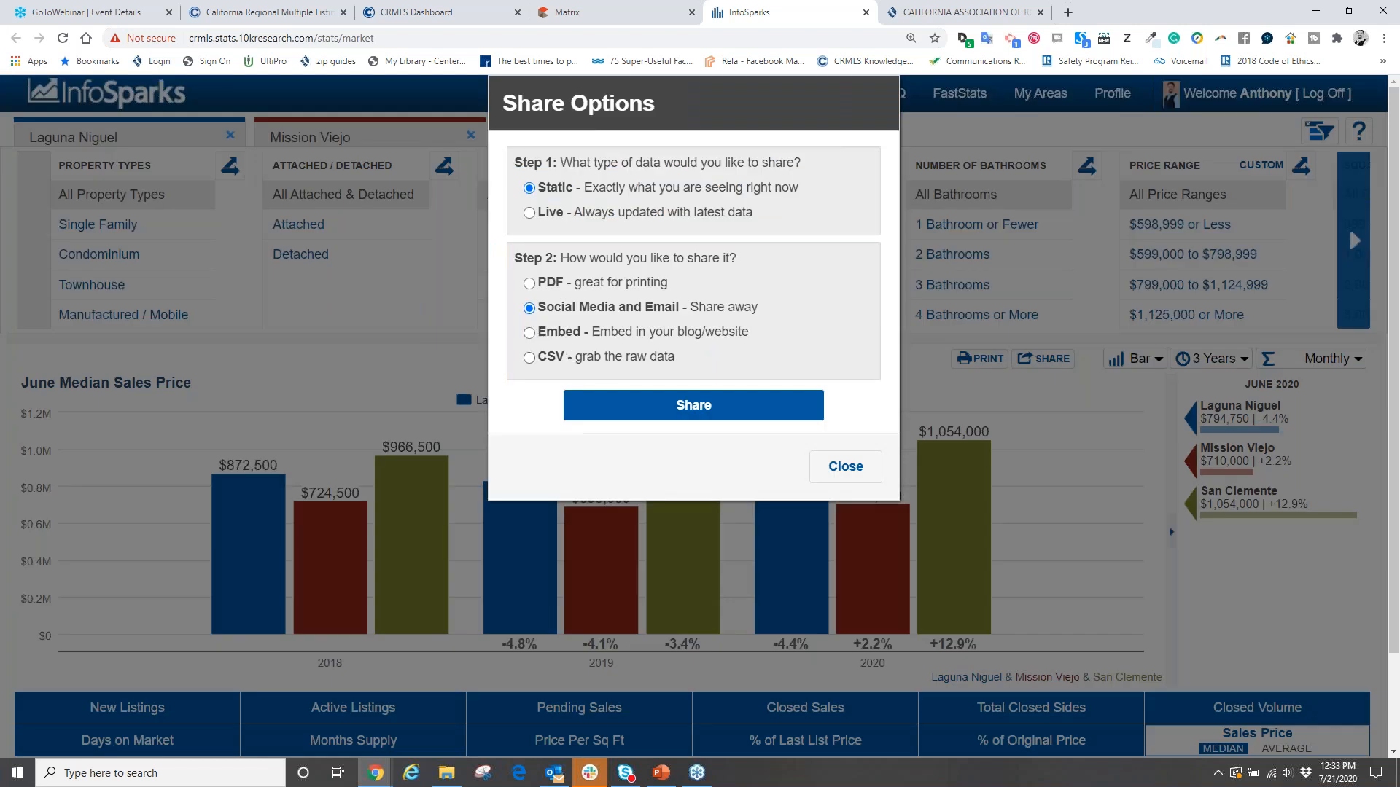
click(693, 408)
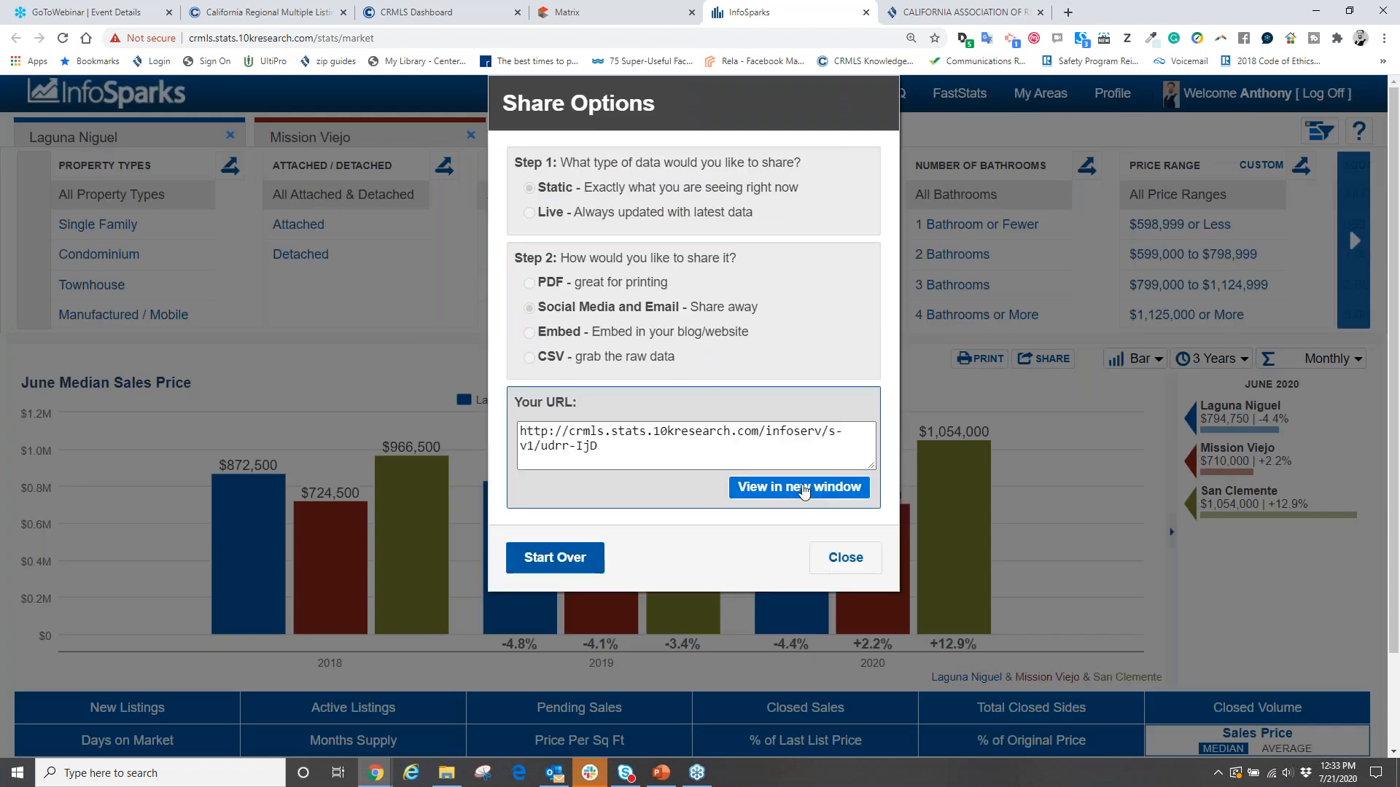
click(792, 487)
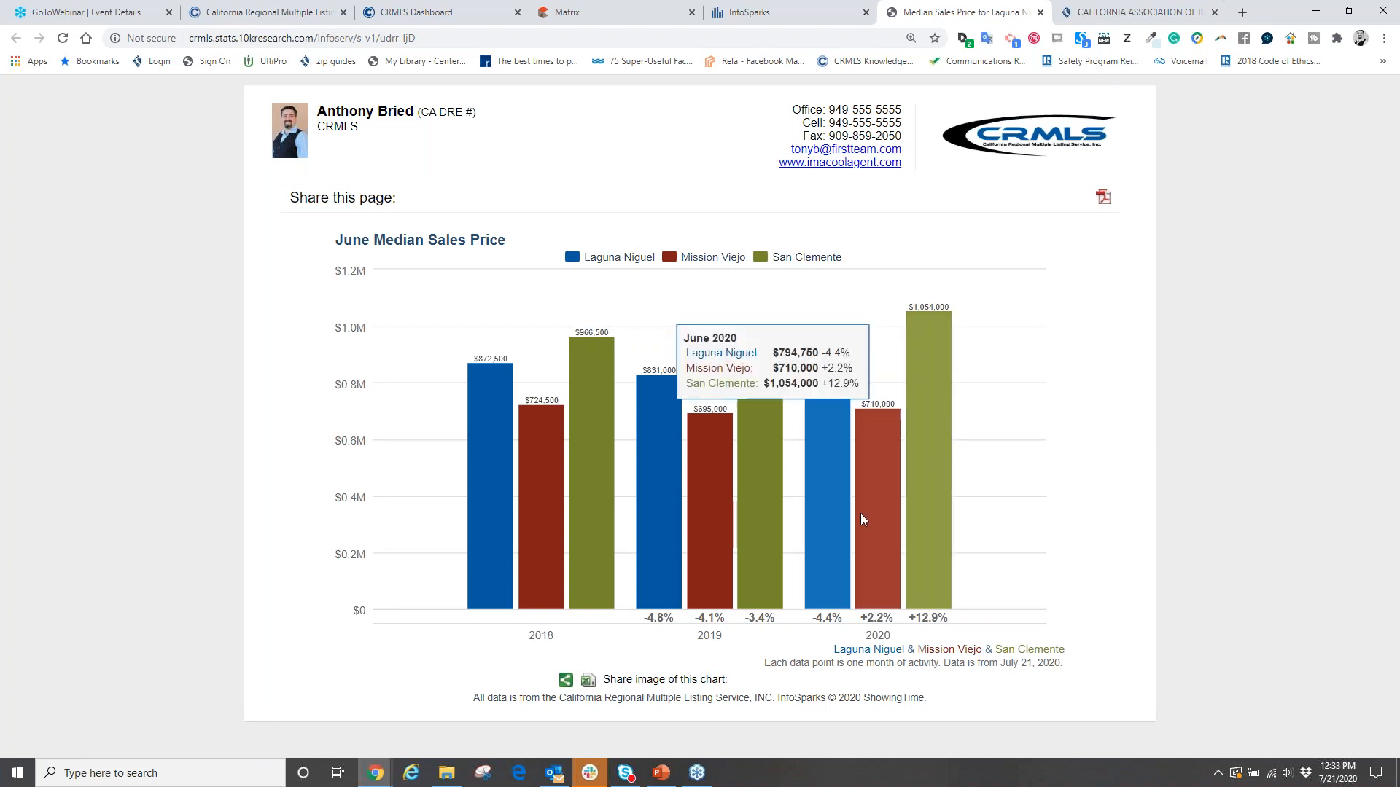
mouse_move(742, 534)
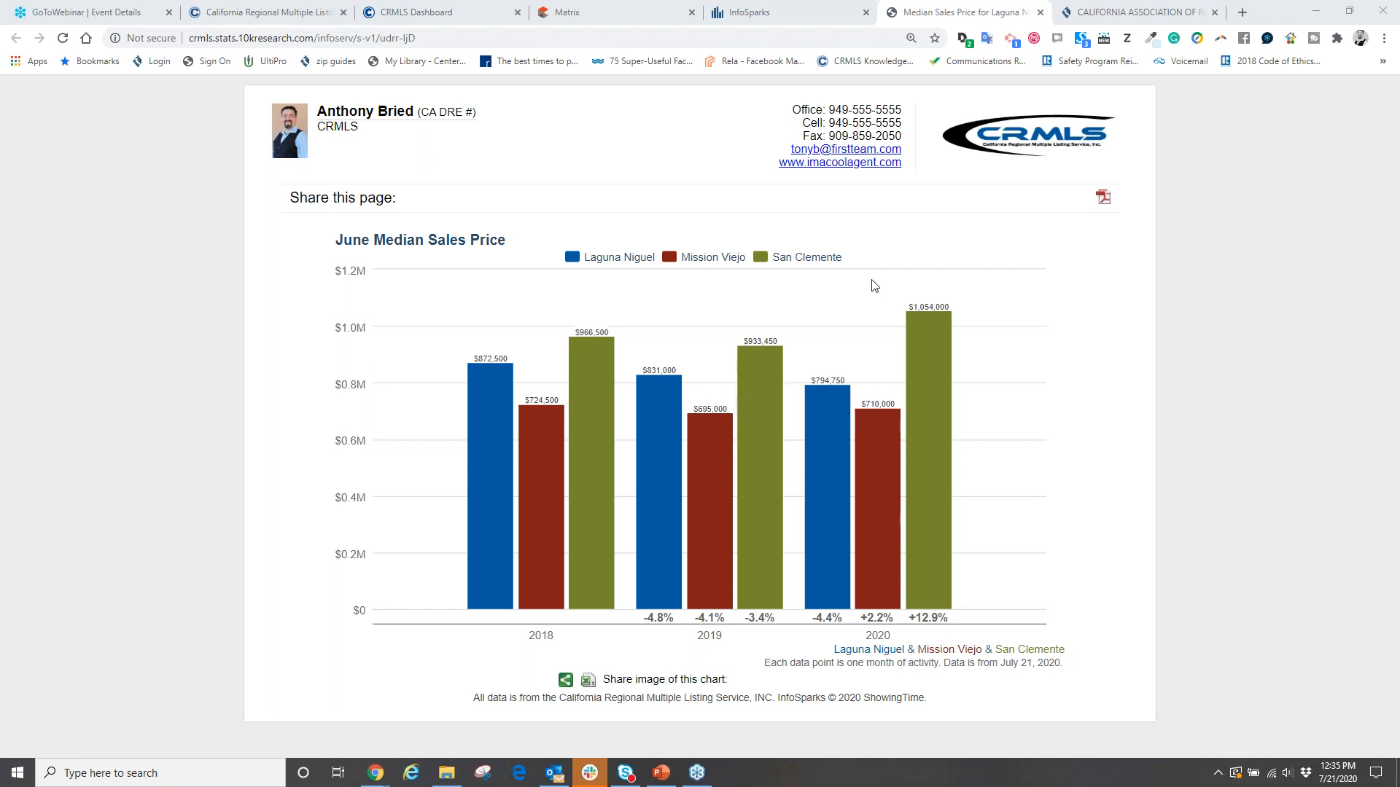
Step: Generate live embed code for the June median sales price bar chart and copy it
click(1040, 11)
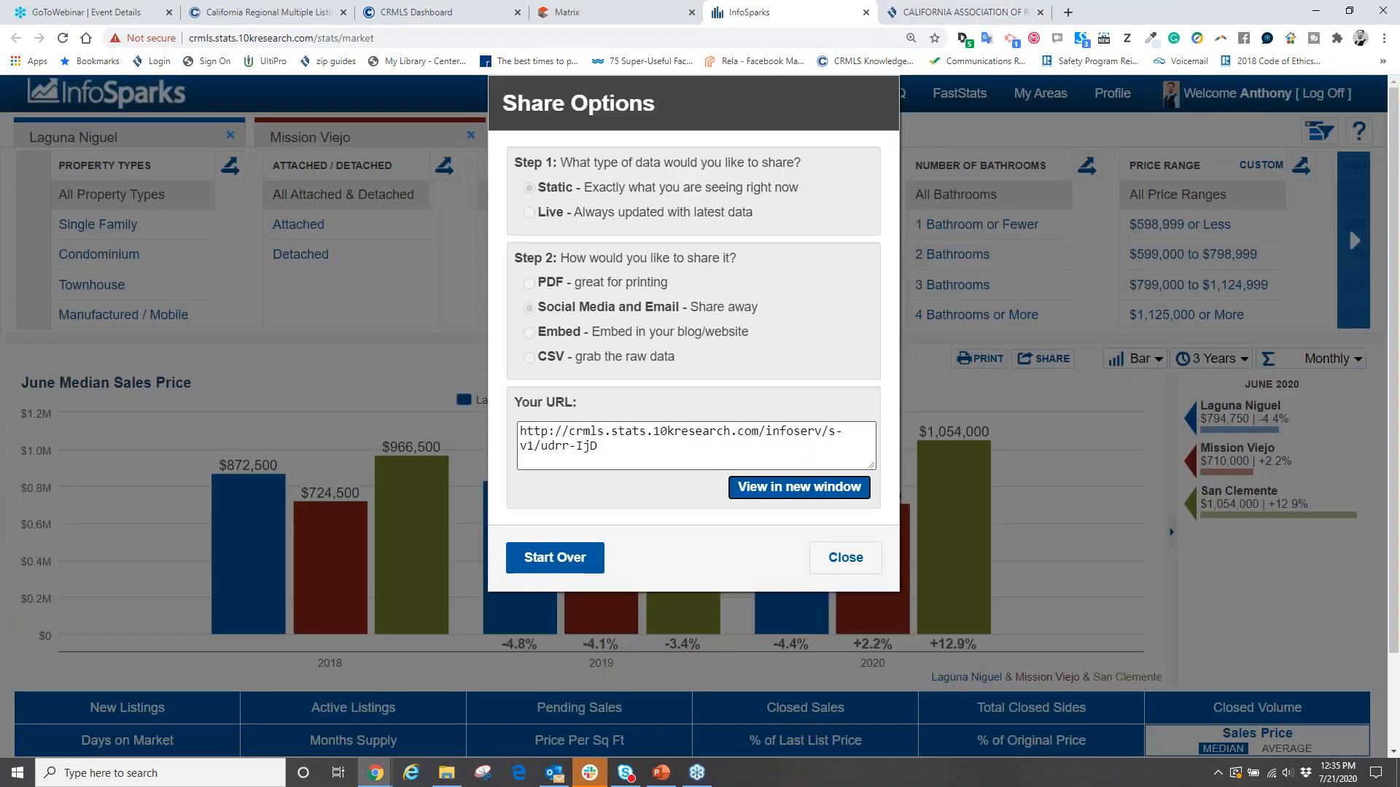
click(560, 557)
click(530, 212)
click(530, 334)
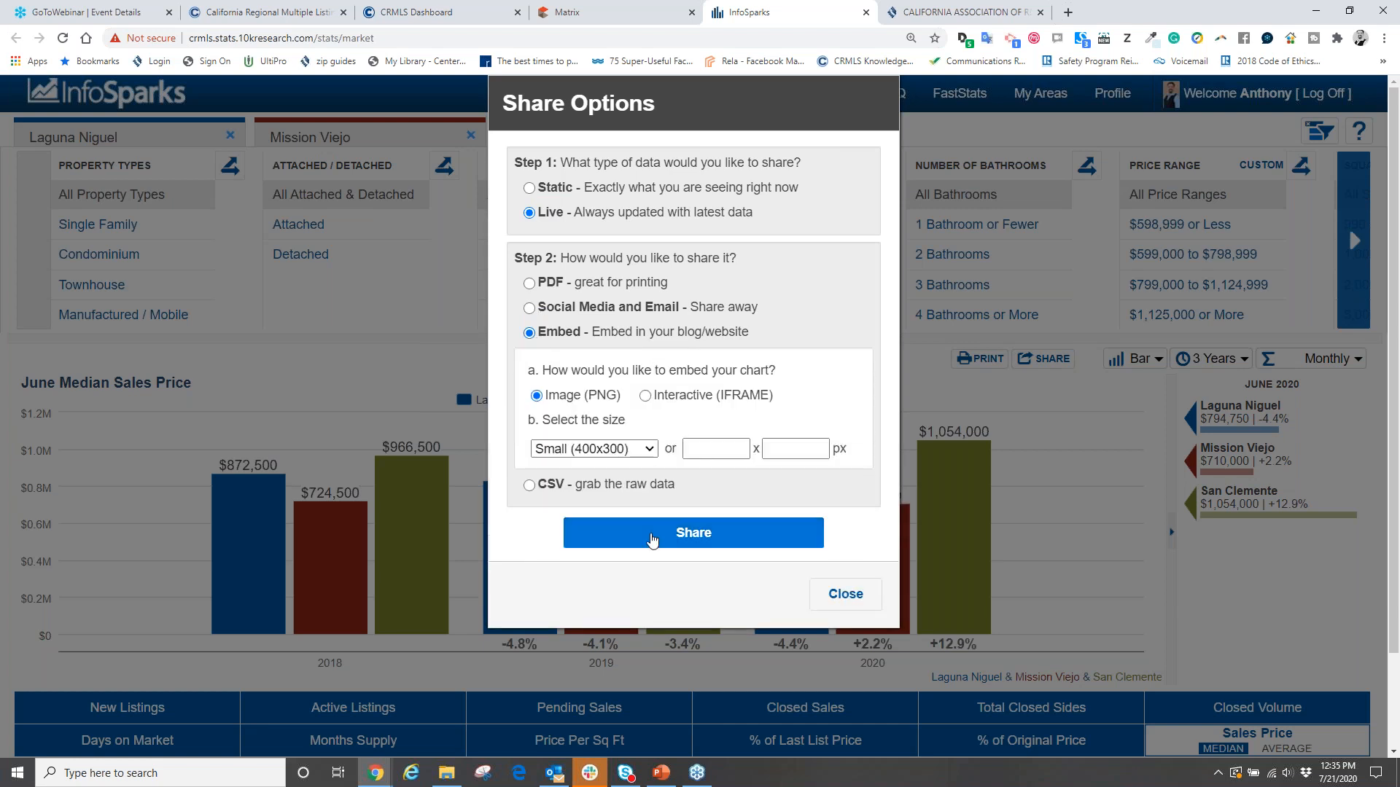
click(680, 541)
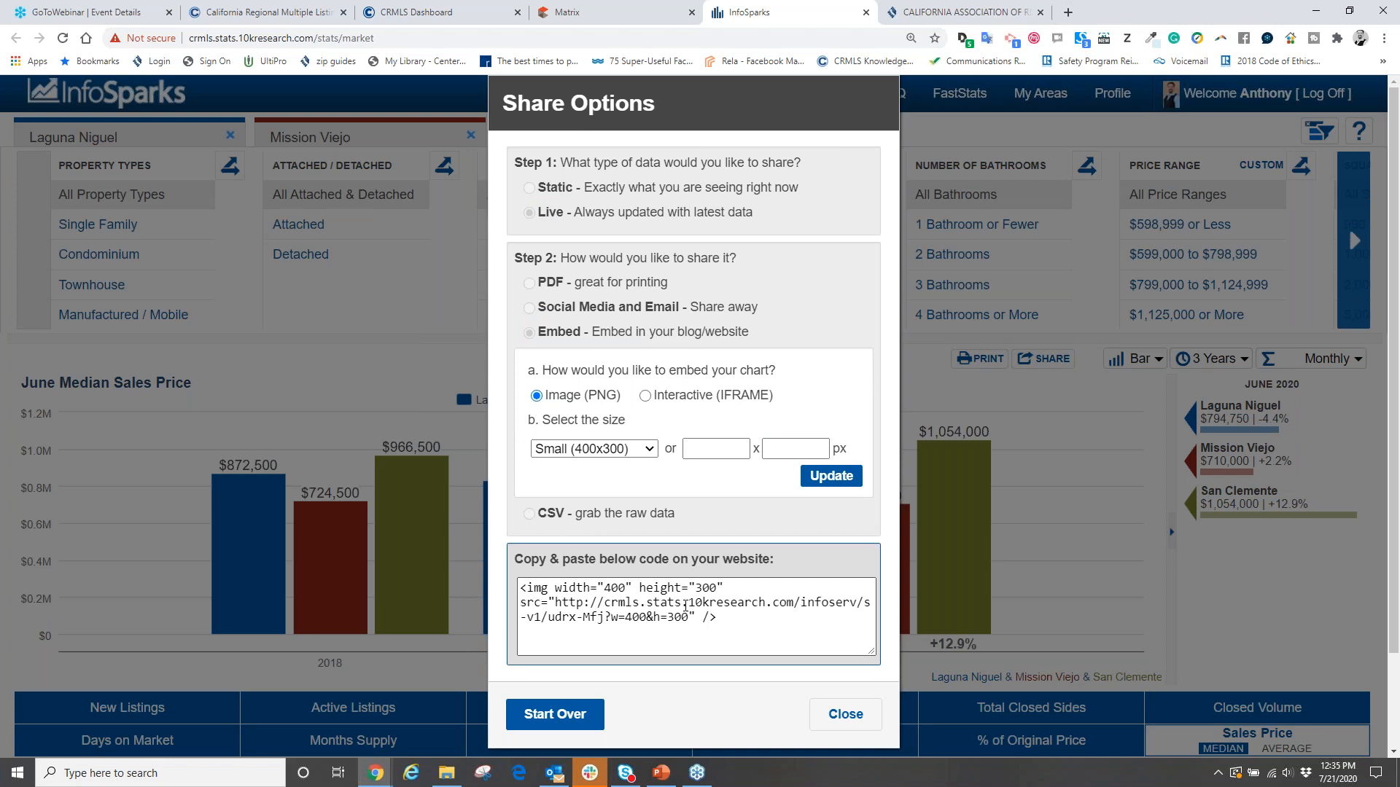
drag(718, 618, 503, 589)
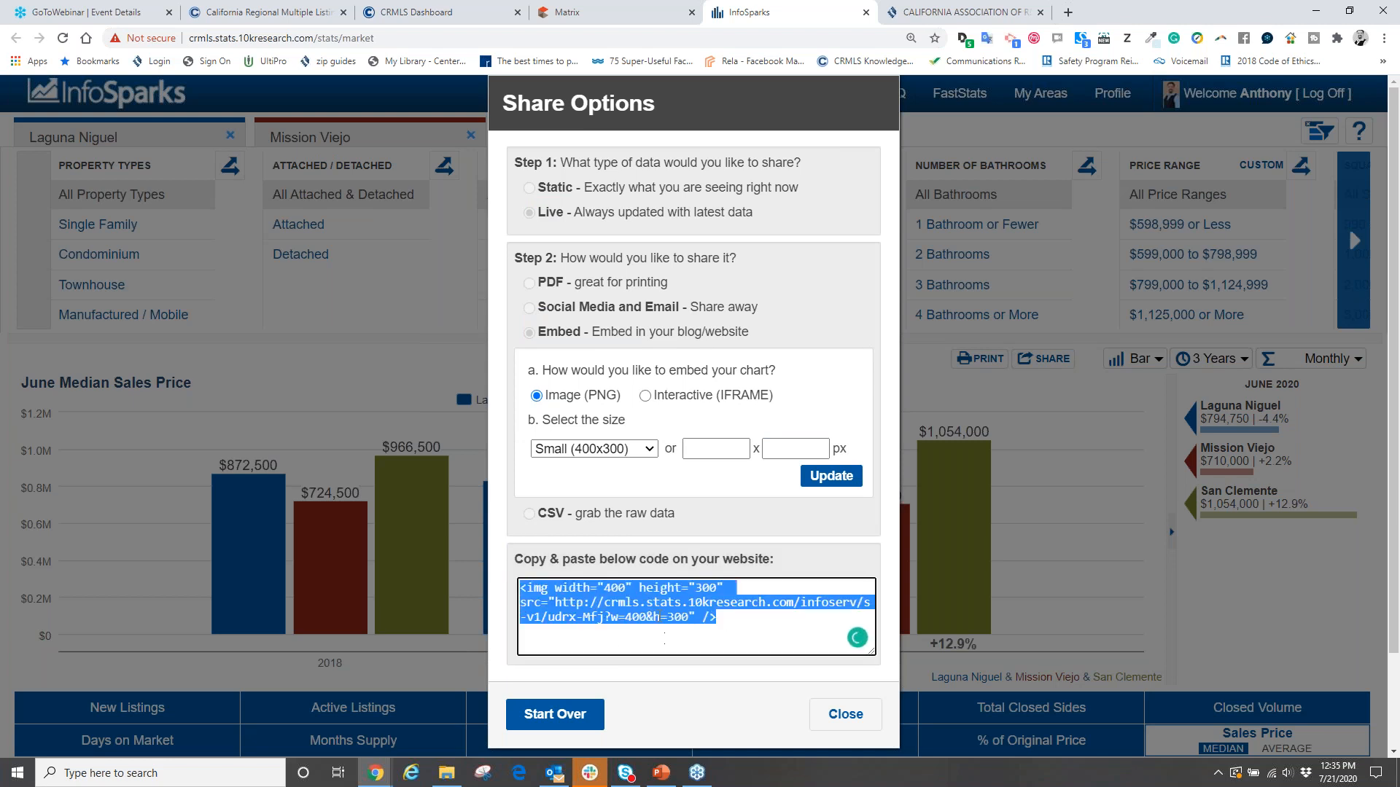
right_click(648, 603)
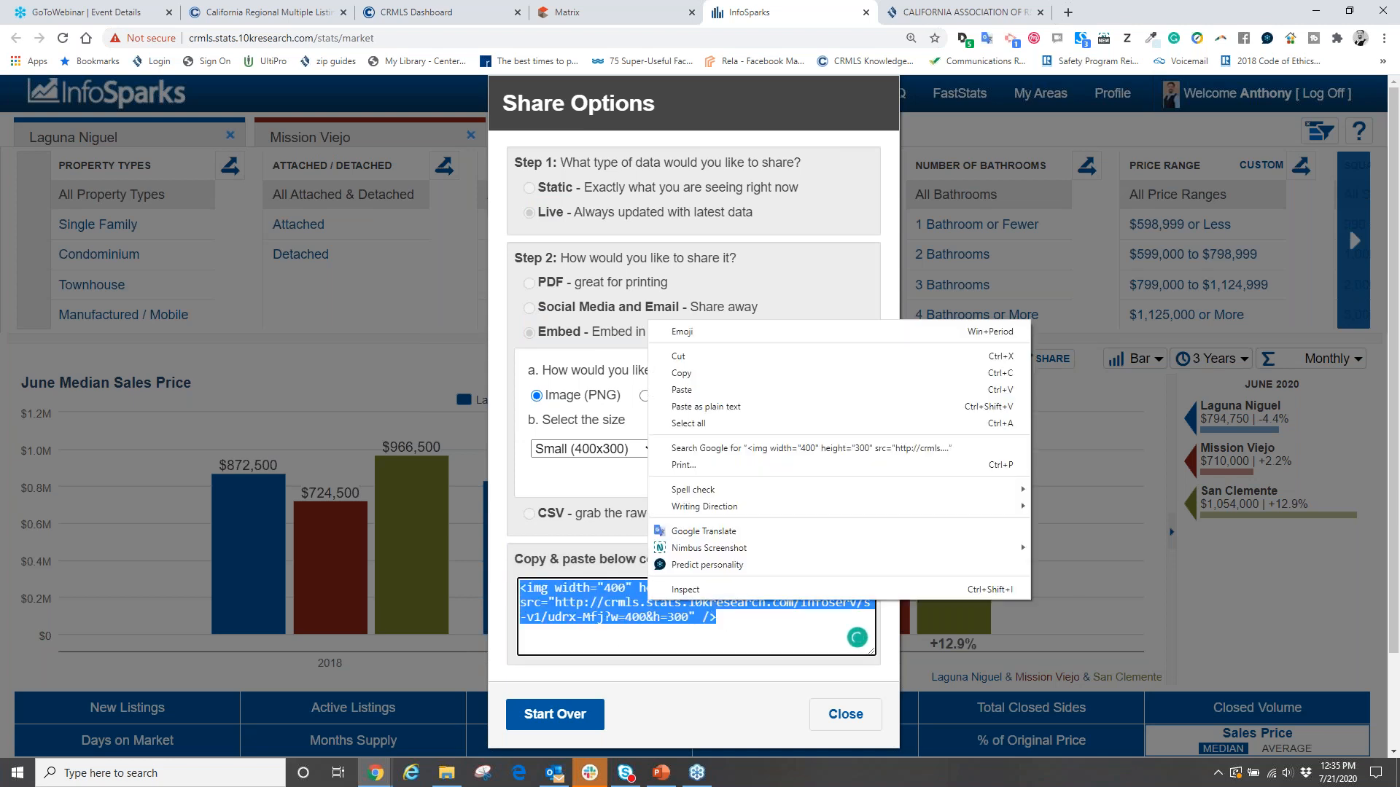
click(682, 373)
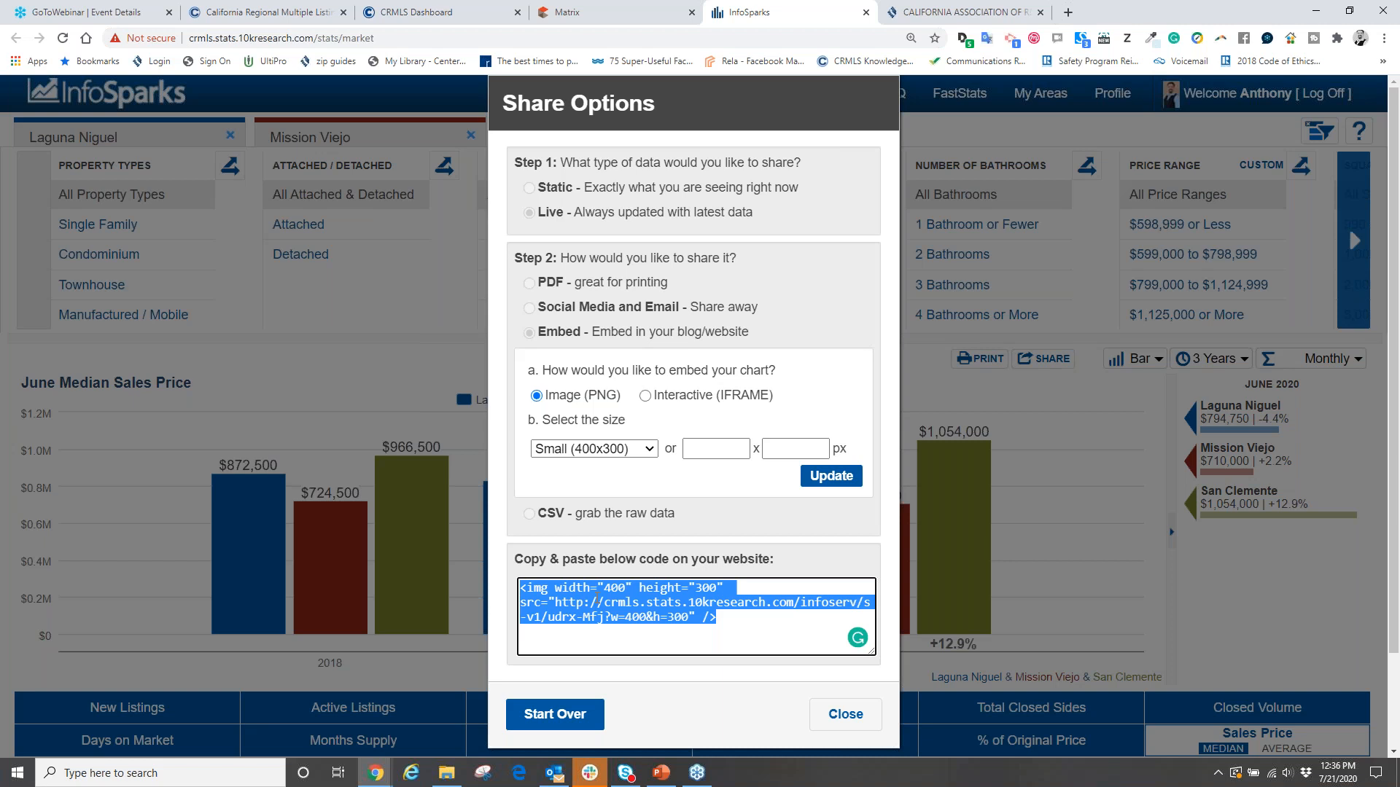
click(840, 716)
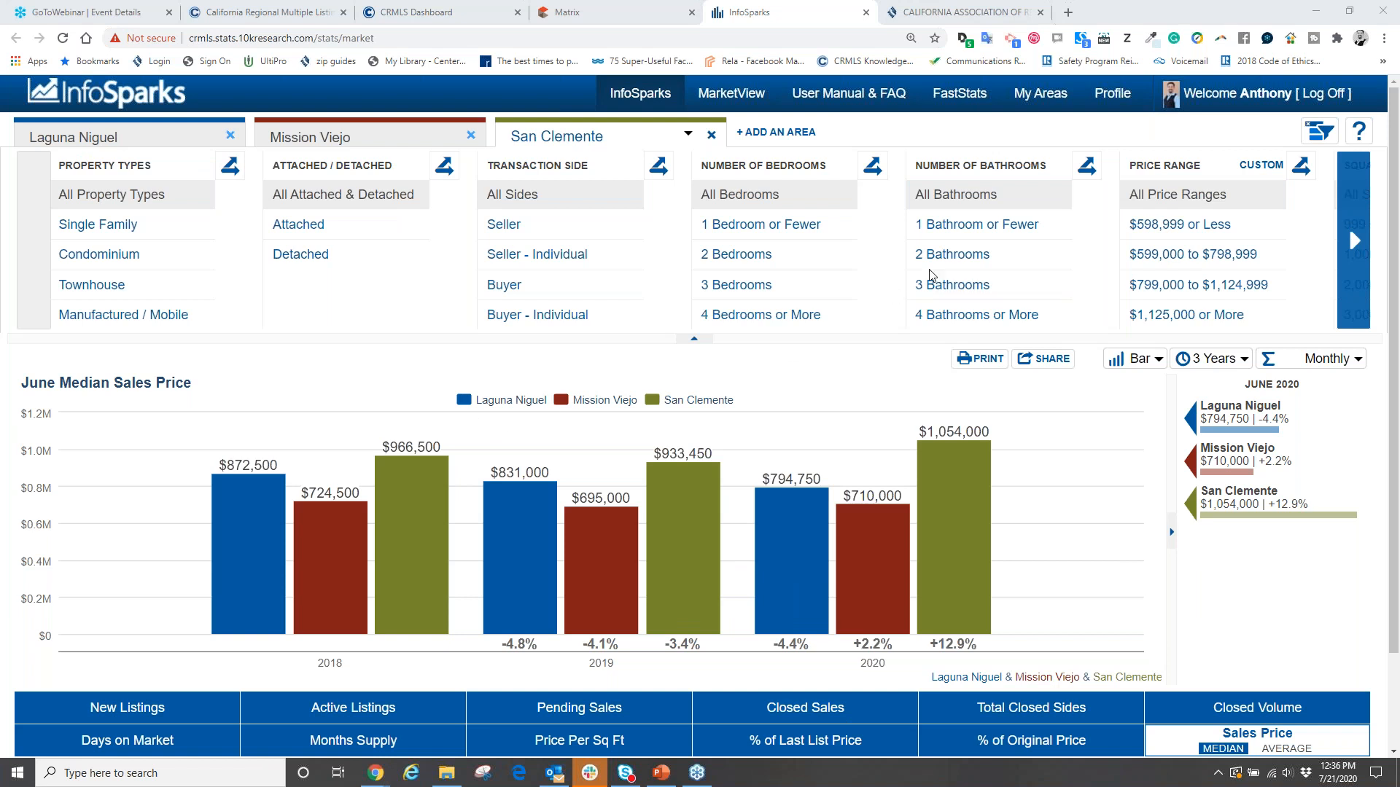
Step: Download the three-city June median sales price data as a CSV and open it
click(1040, 359)
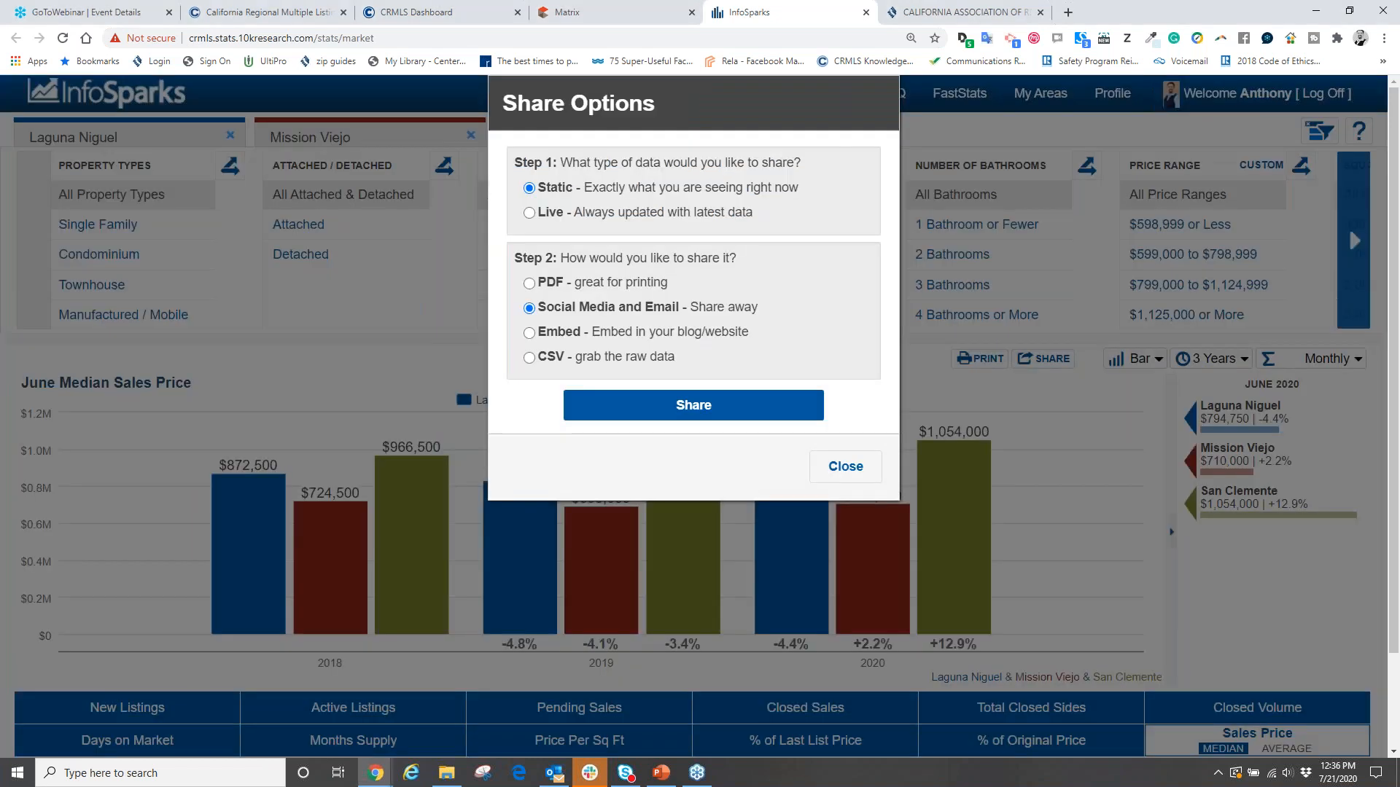
click(529, 358)
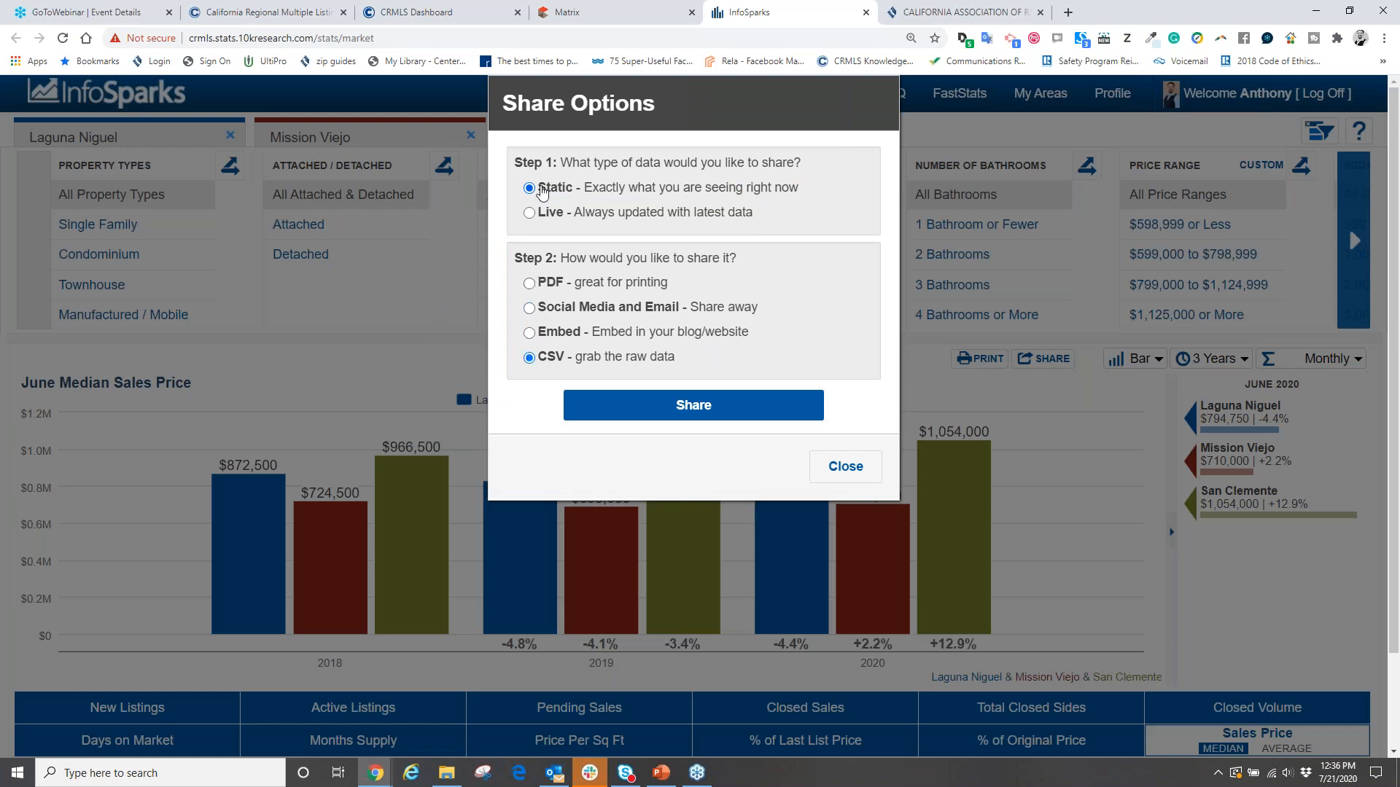
click(671, 407)
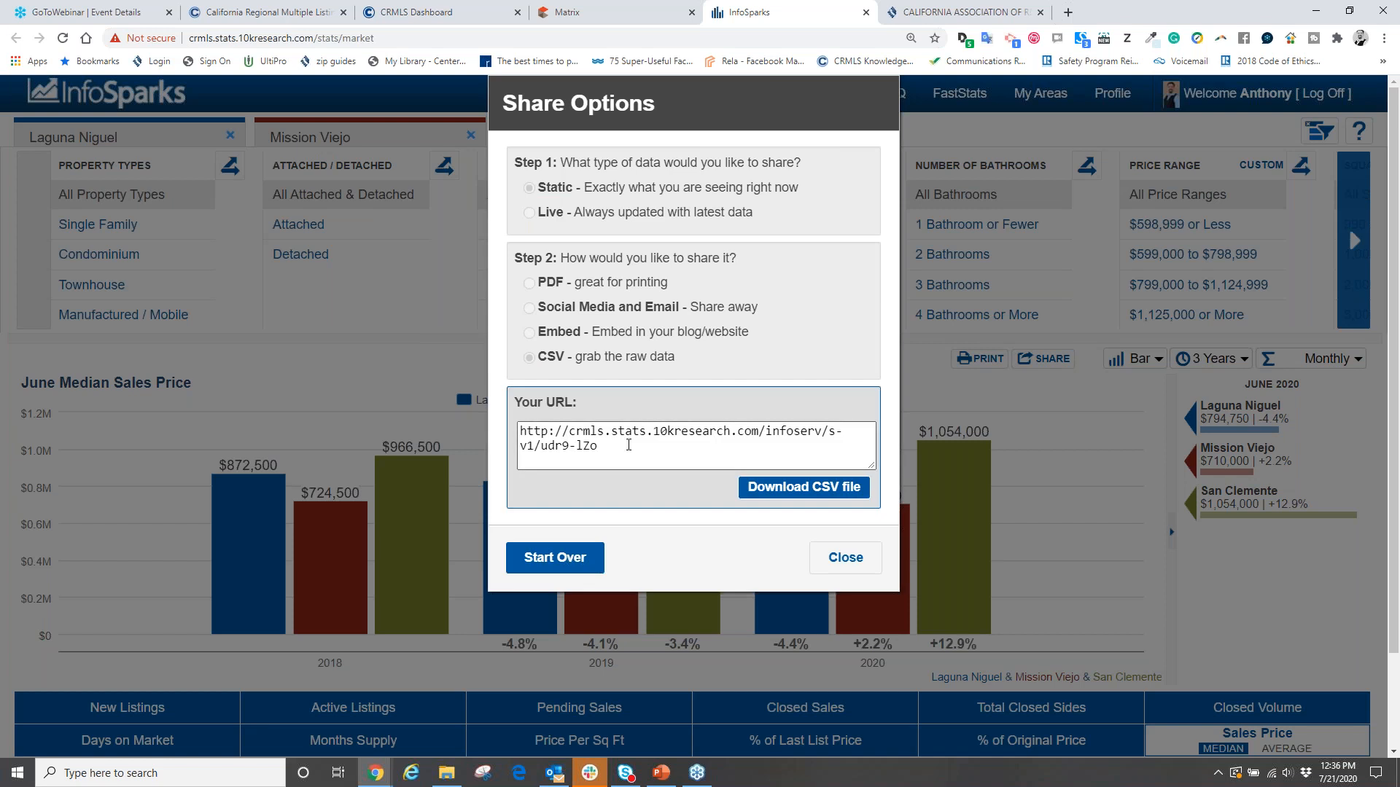
click(794, 487)
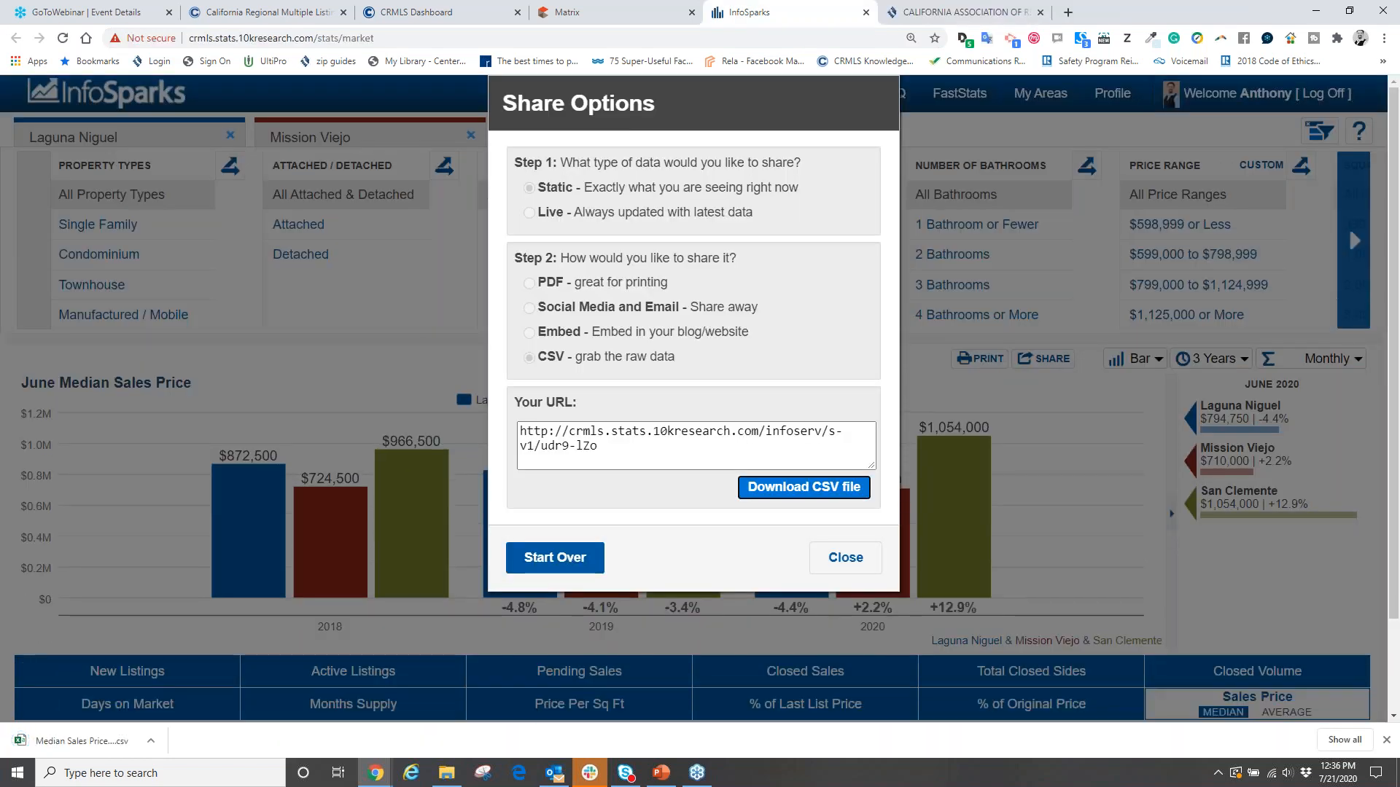
click(77, 742)
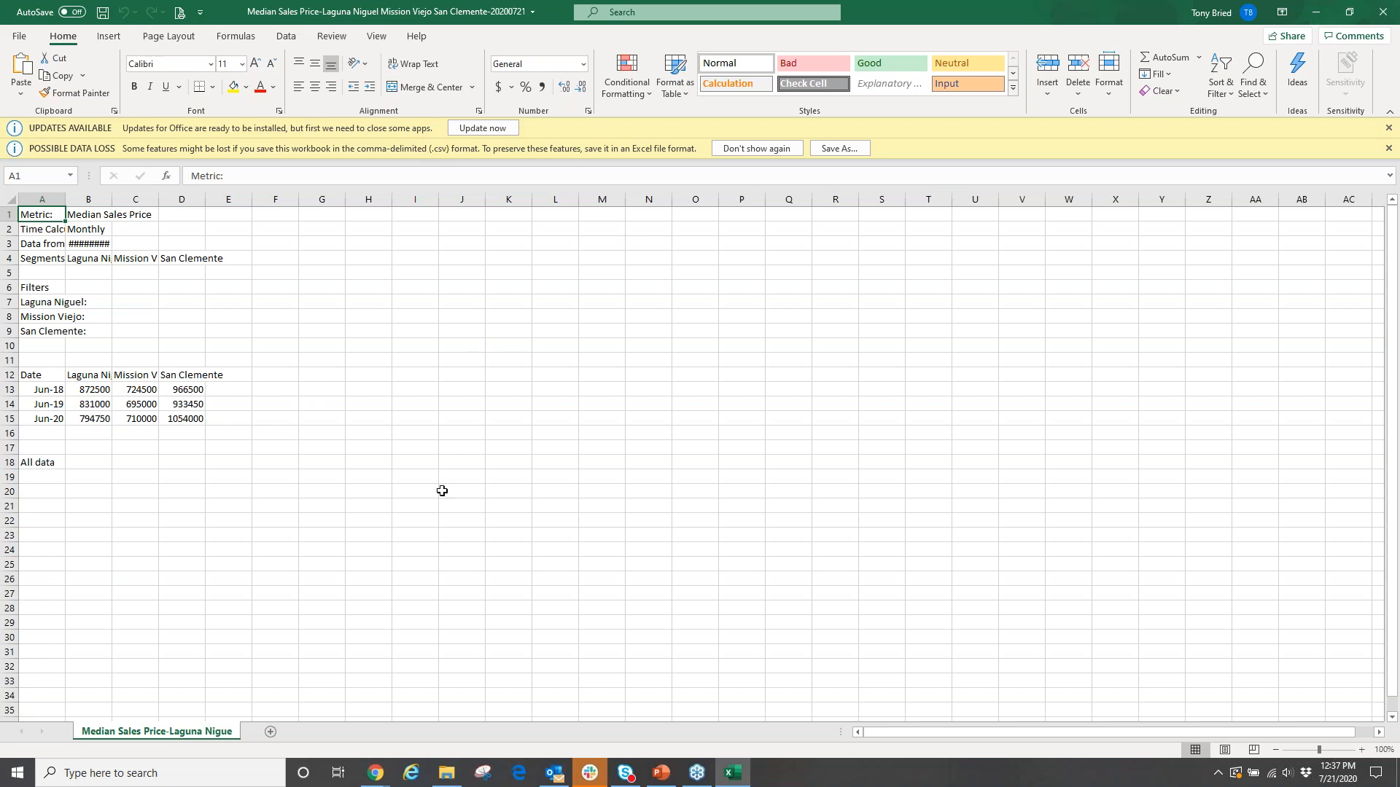
Step: Look at Excel's Insert ribbon, then switch back to the InfoSparks browser window
click(113, 38)
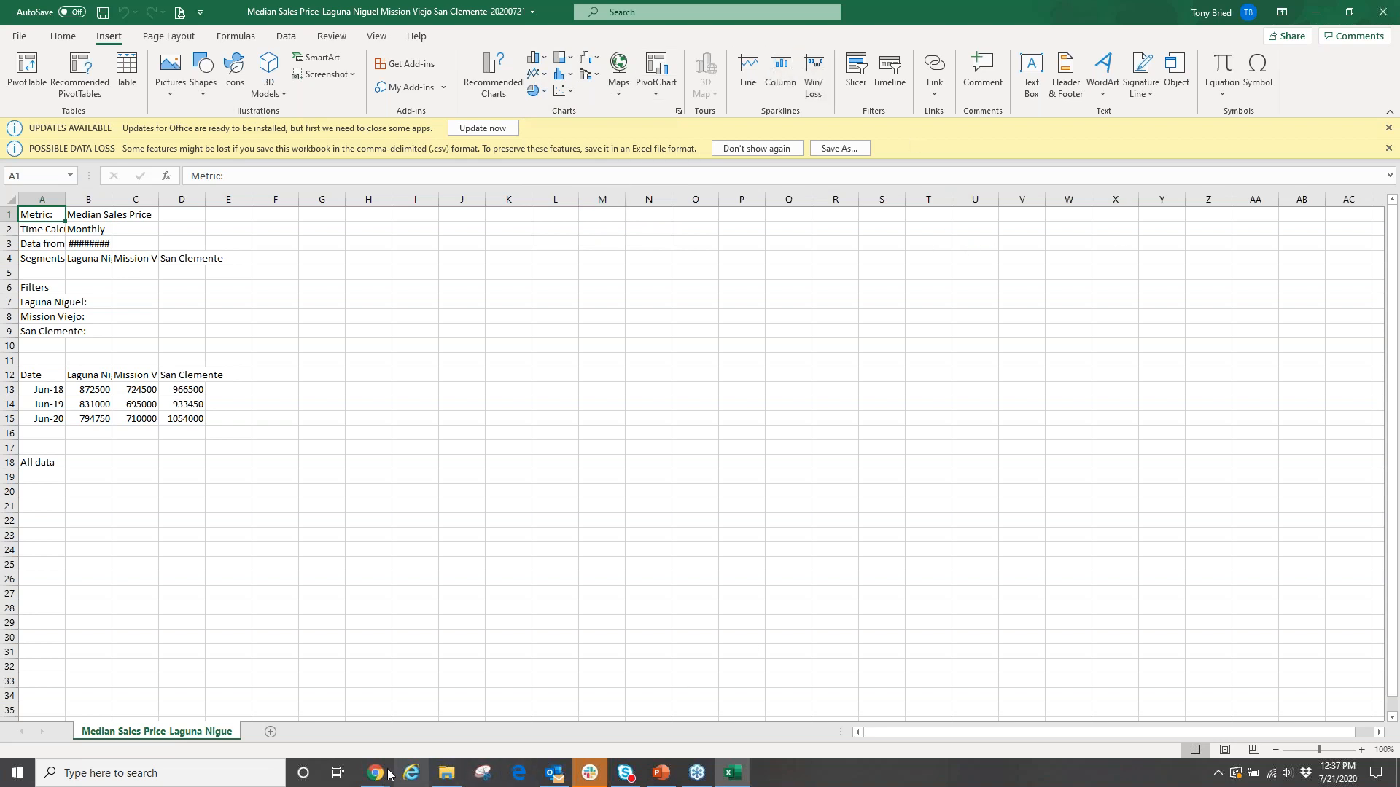
mouse_move(377, 773)
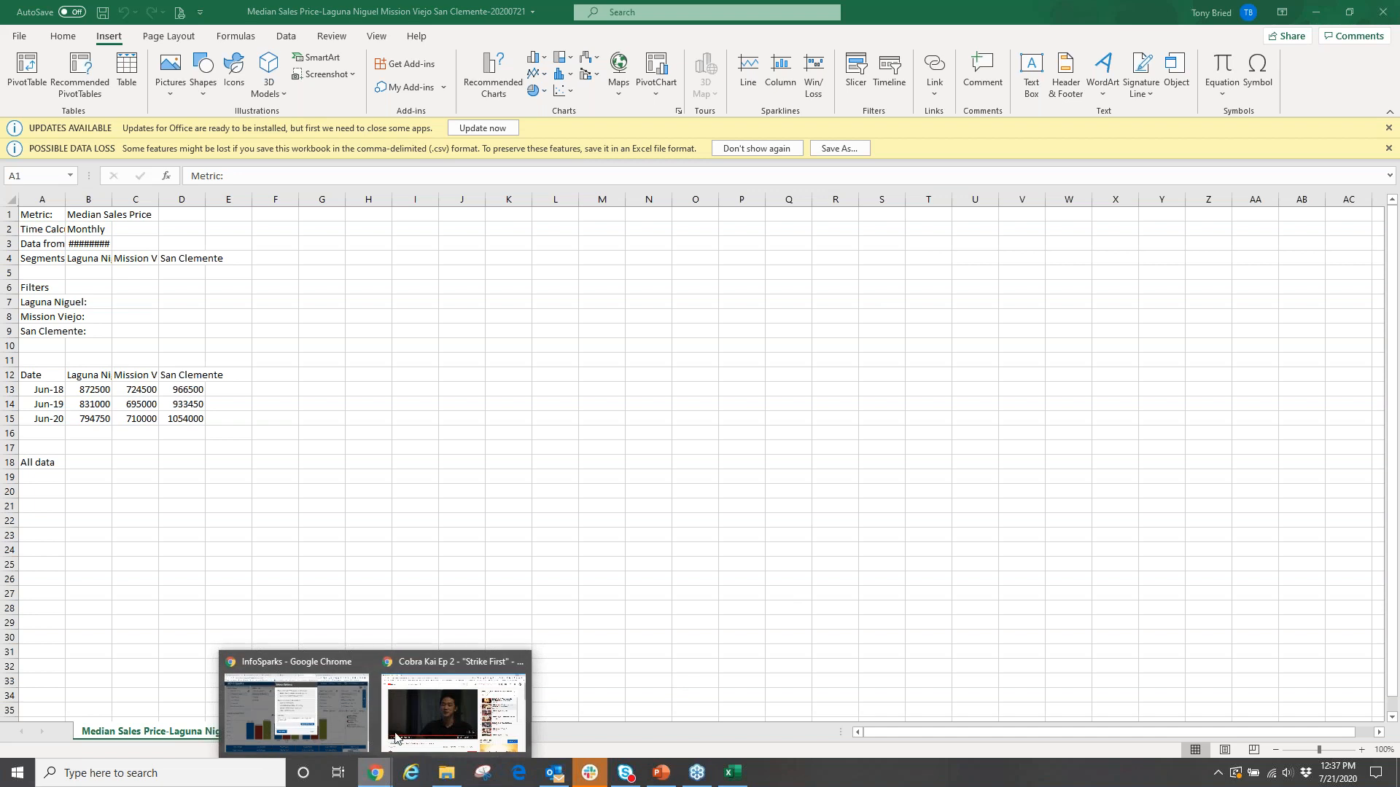
click(314, 663)
click(771, 559)
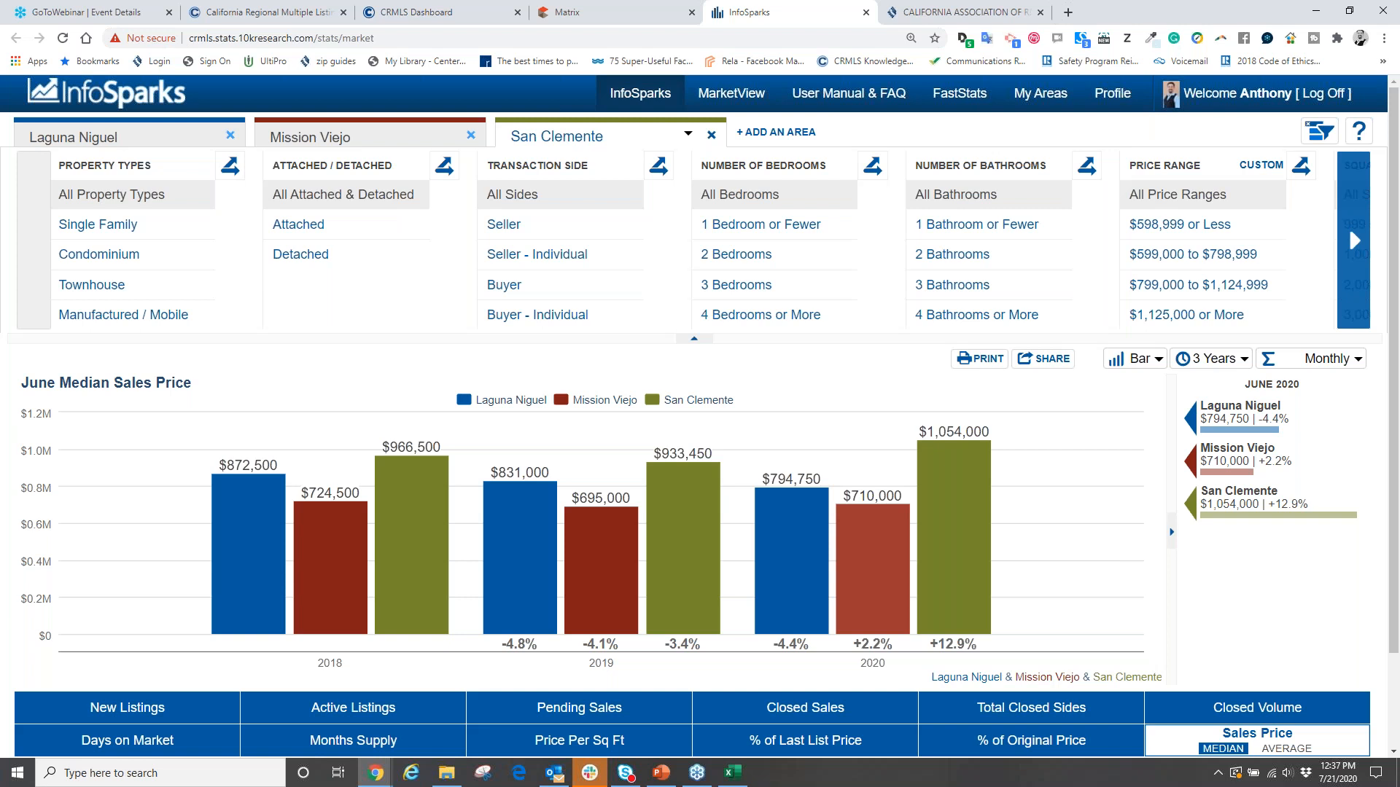
mouse_move(864, 558)
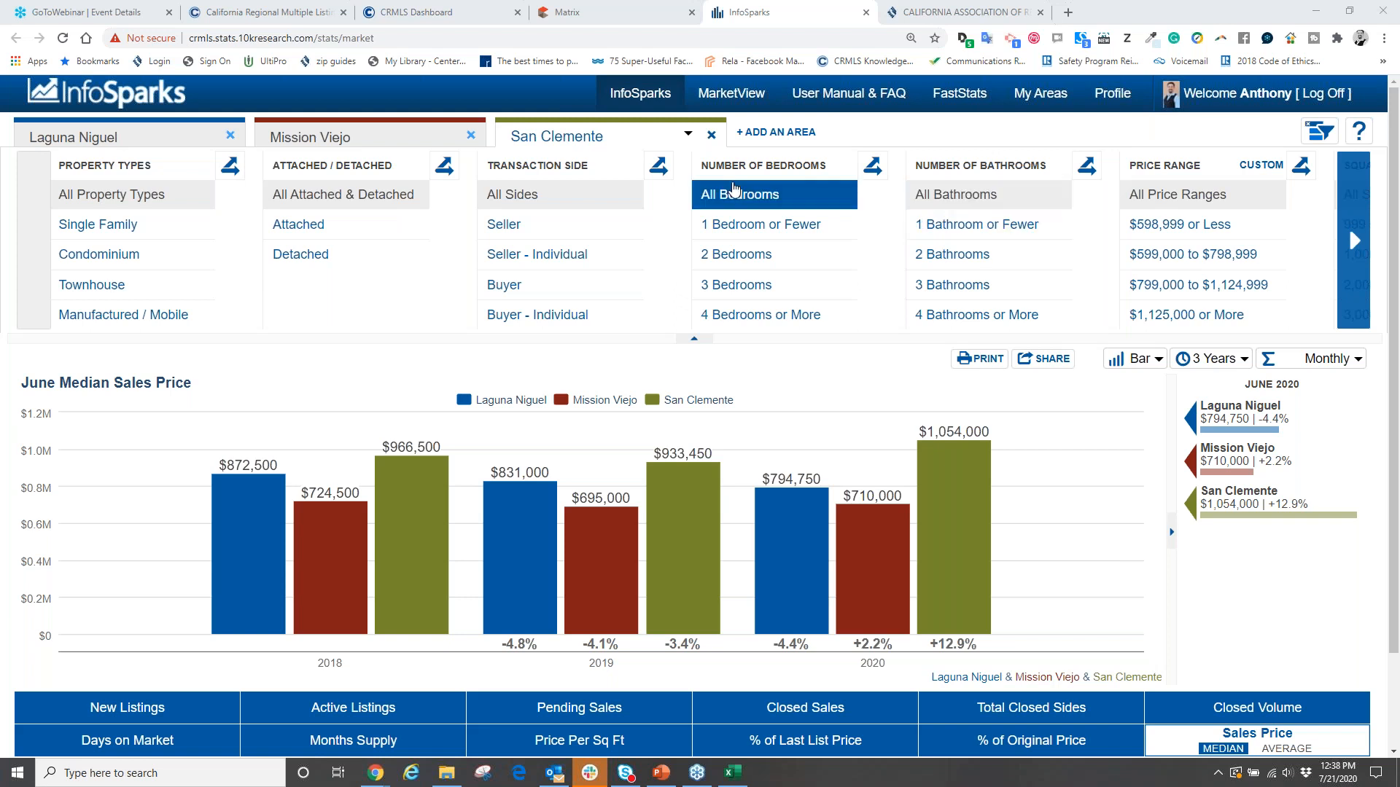
Step: Open My Areas and search the map for 'irvine ca'
click(1041, 105)
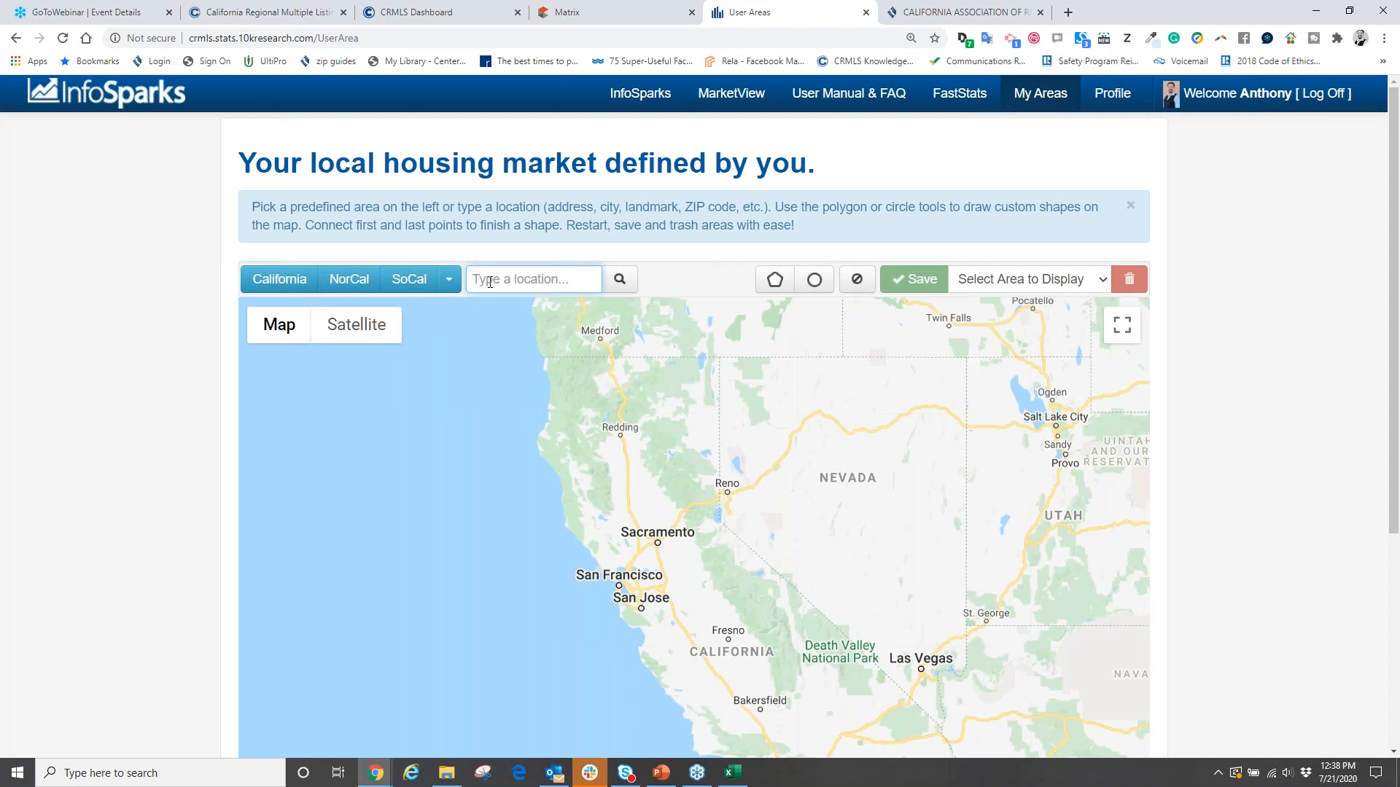
text(irvine ca)
key(Return)
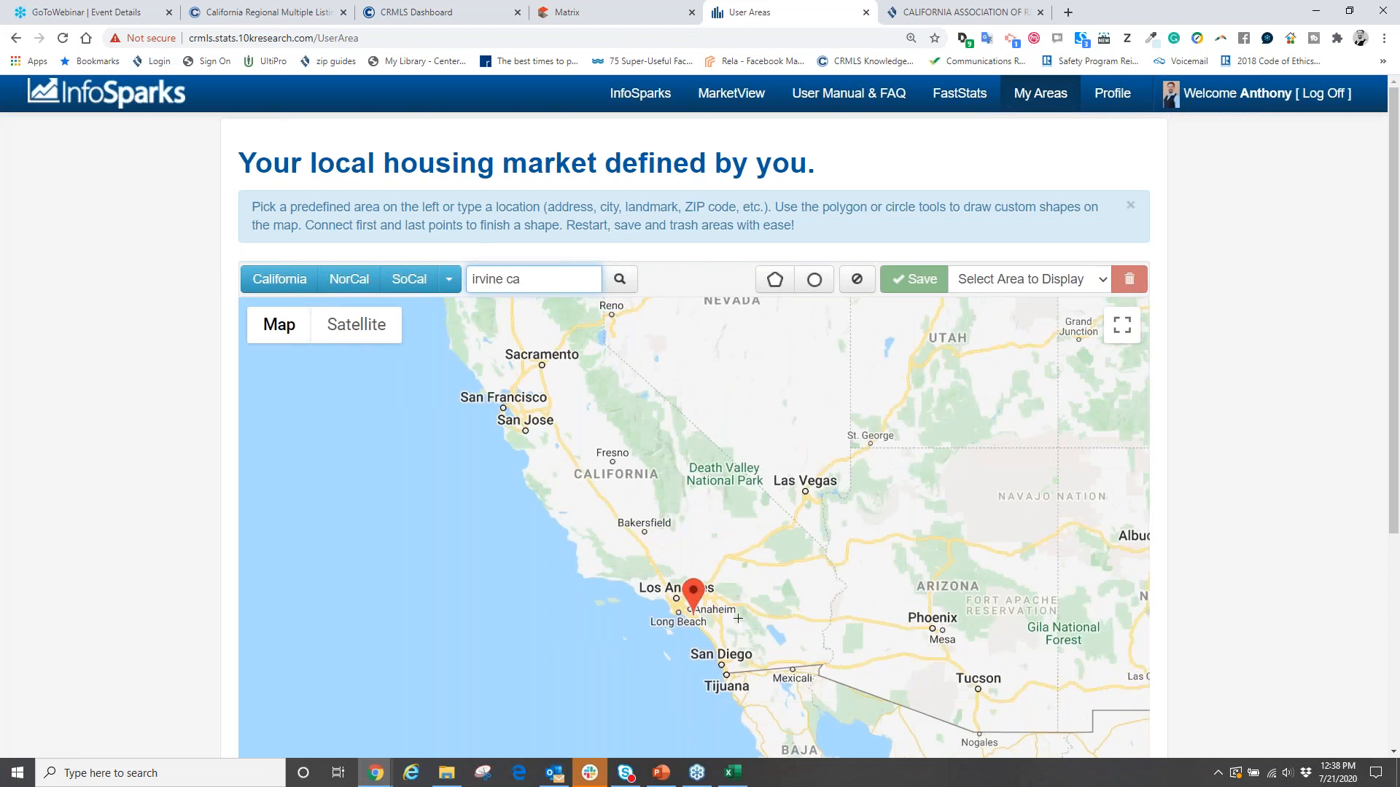
Step: Zoom and pan the map until the Irvine High School neighbourhood is centred
scroll(731, 481, down, 2)
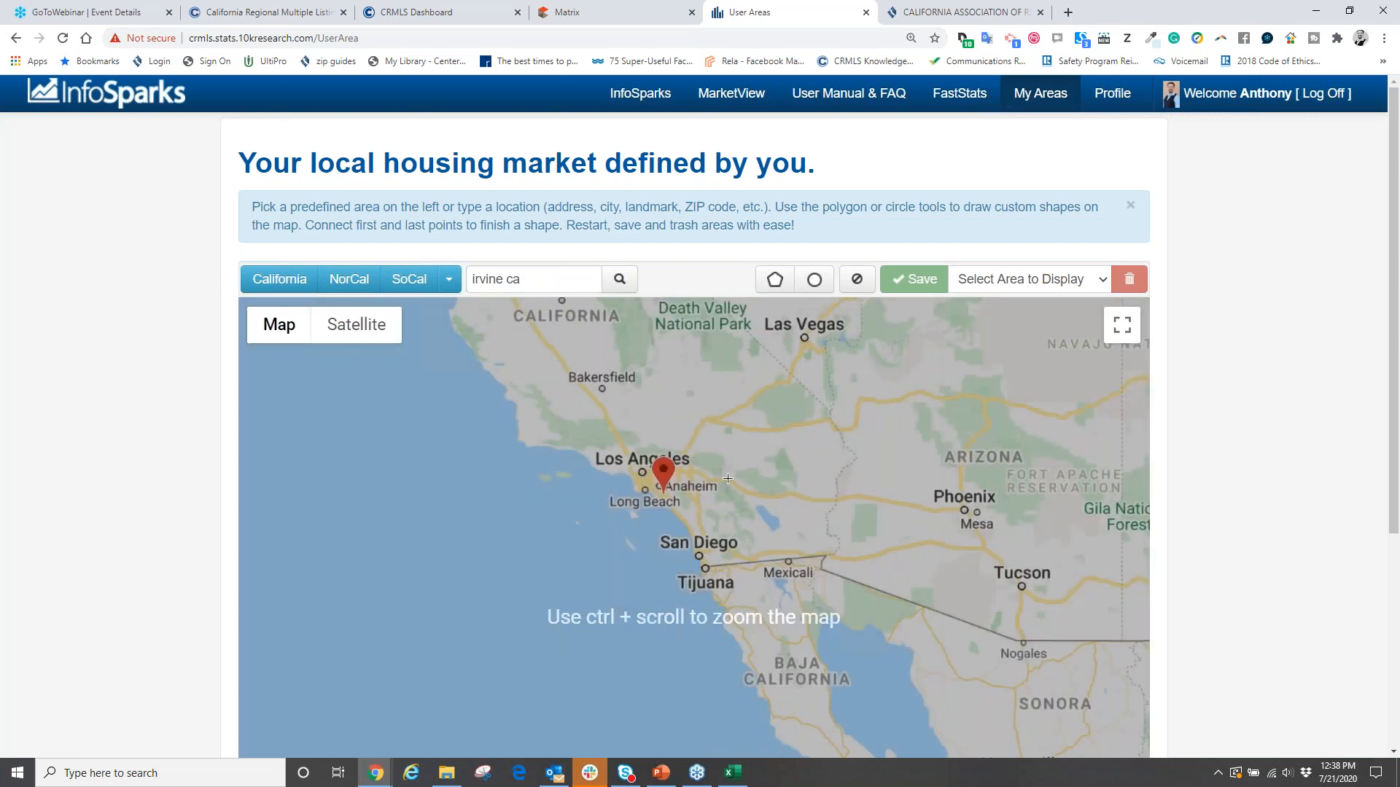
scroll(728, 478, up, 4)
drag(755, 504, 832, 502)
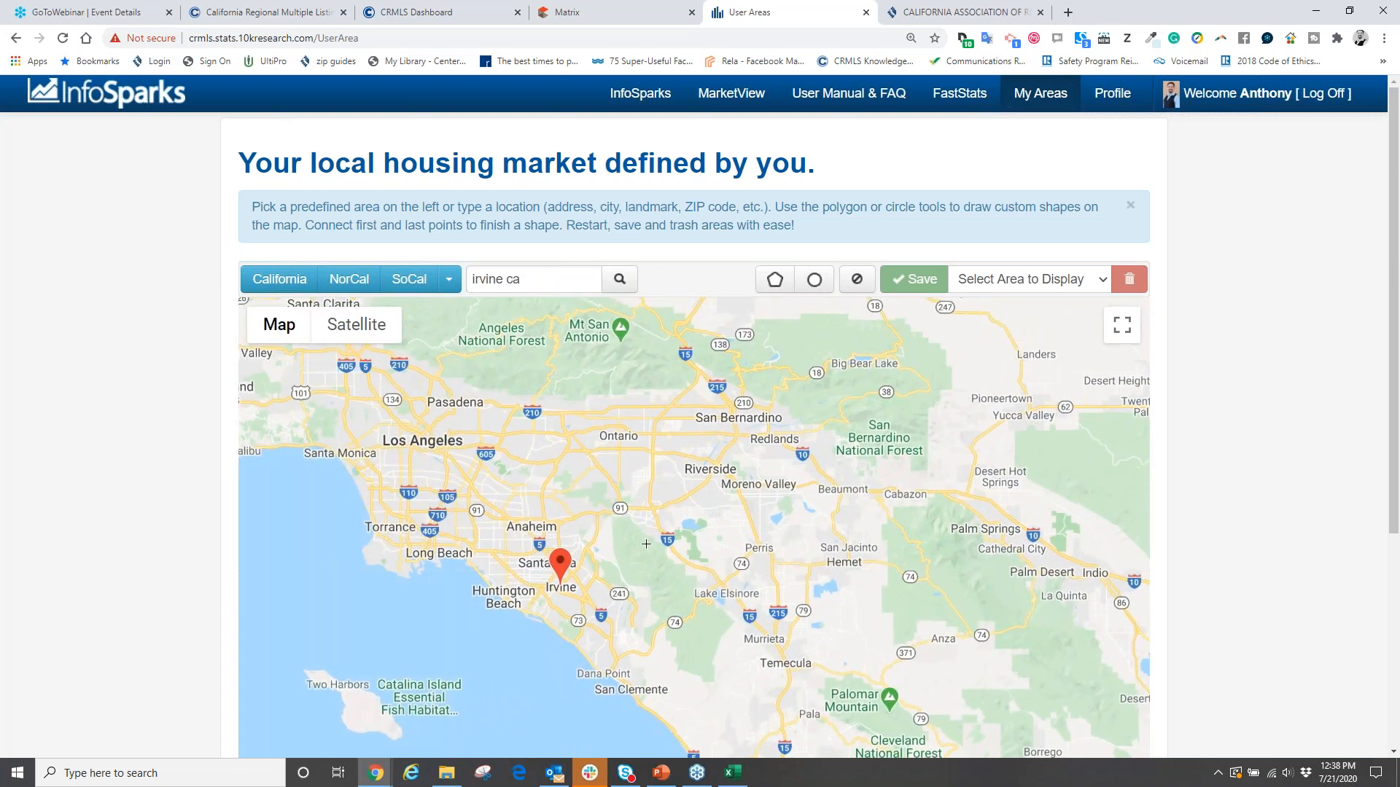
scroll(647, 544, up, 2)
drag(509, 550, 719, 490)
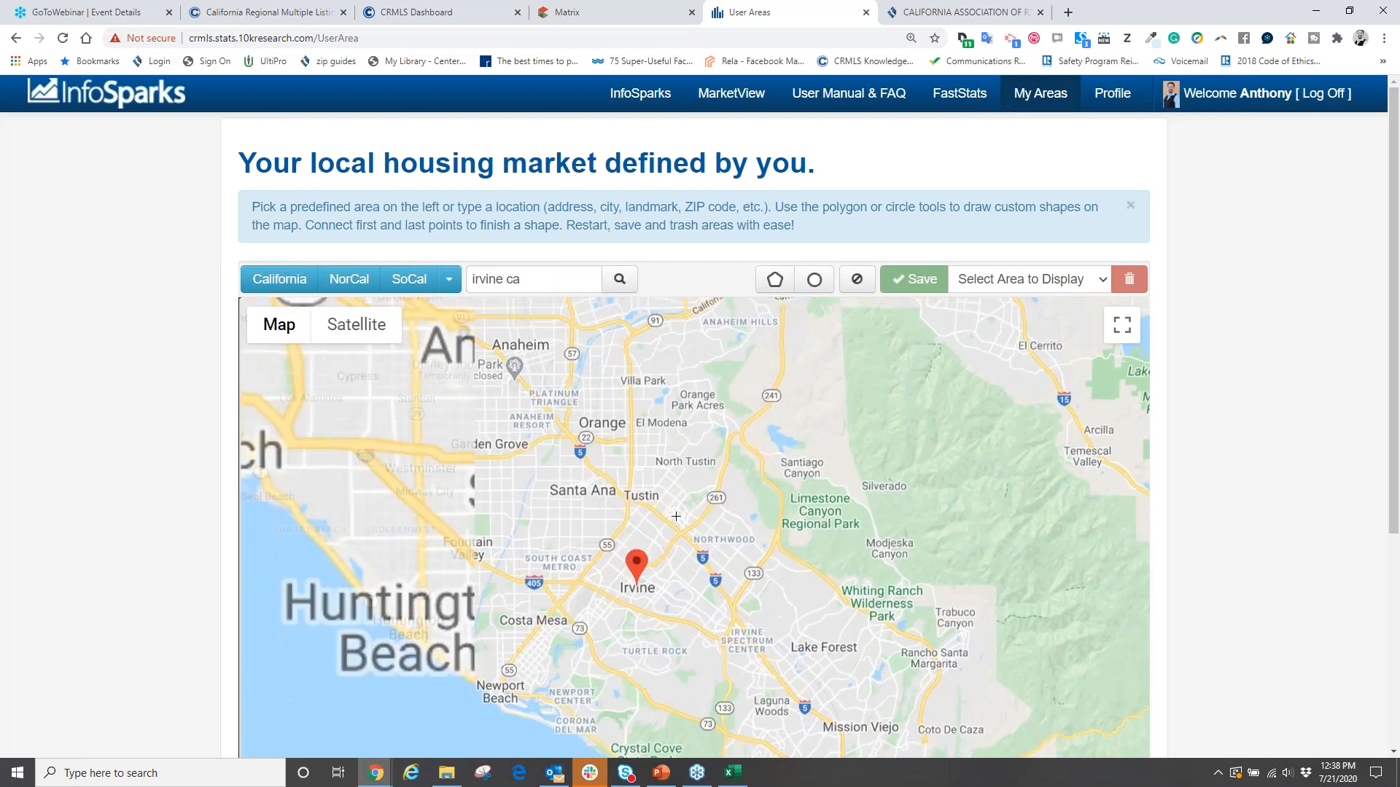
scroll(660, 566, up, 2)
mouse_move(605, 658)
mouse_down()
mouse_move(697, 383)
mouse_move(693, 485)
mouse_up()
scroll(691, 453, up, 1)
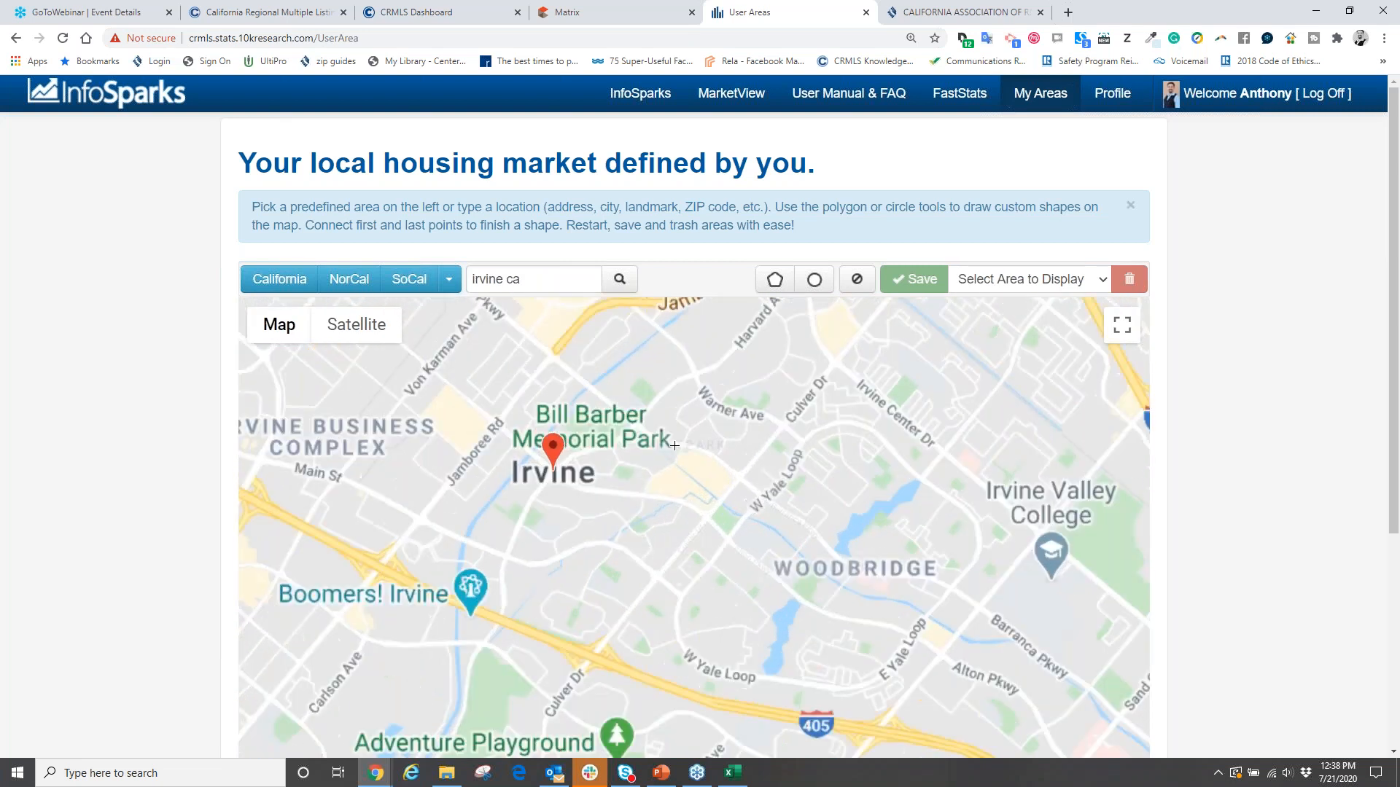
mouse_move(682, 371)
mouse_down()
mouse_move(716, 455)
mouse_move(758, 501)
mouse_up()
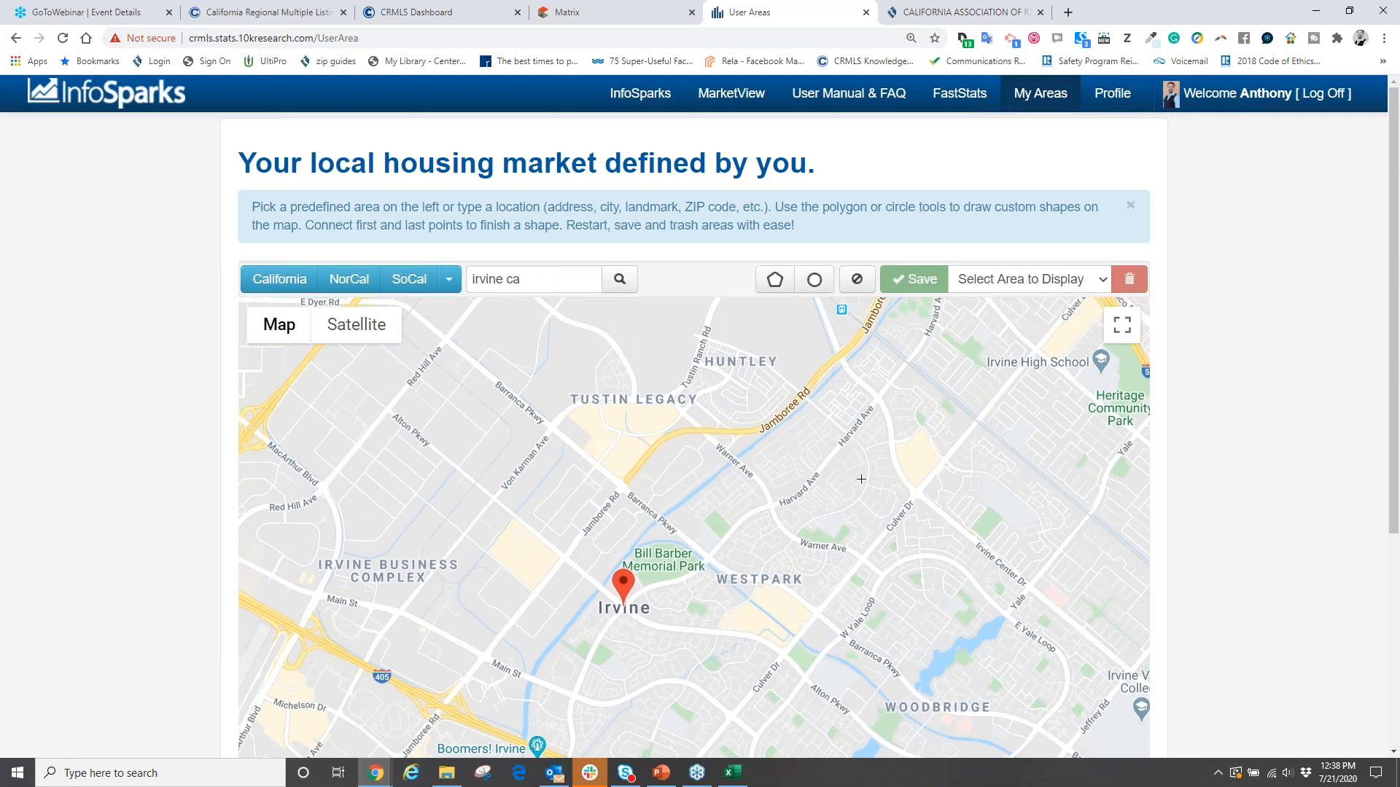
mouse_move(755, 372)
mouse_down()
mouse_move(712, 576)
mouse_move(561, 463)
mouse_up()
drag(657, 517, 605, 449)
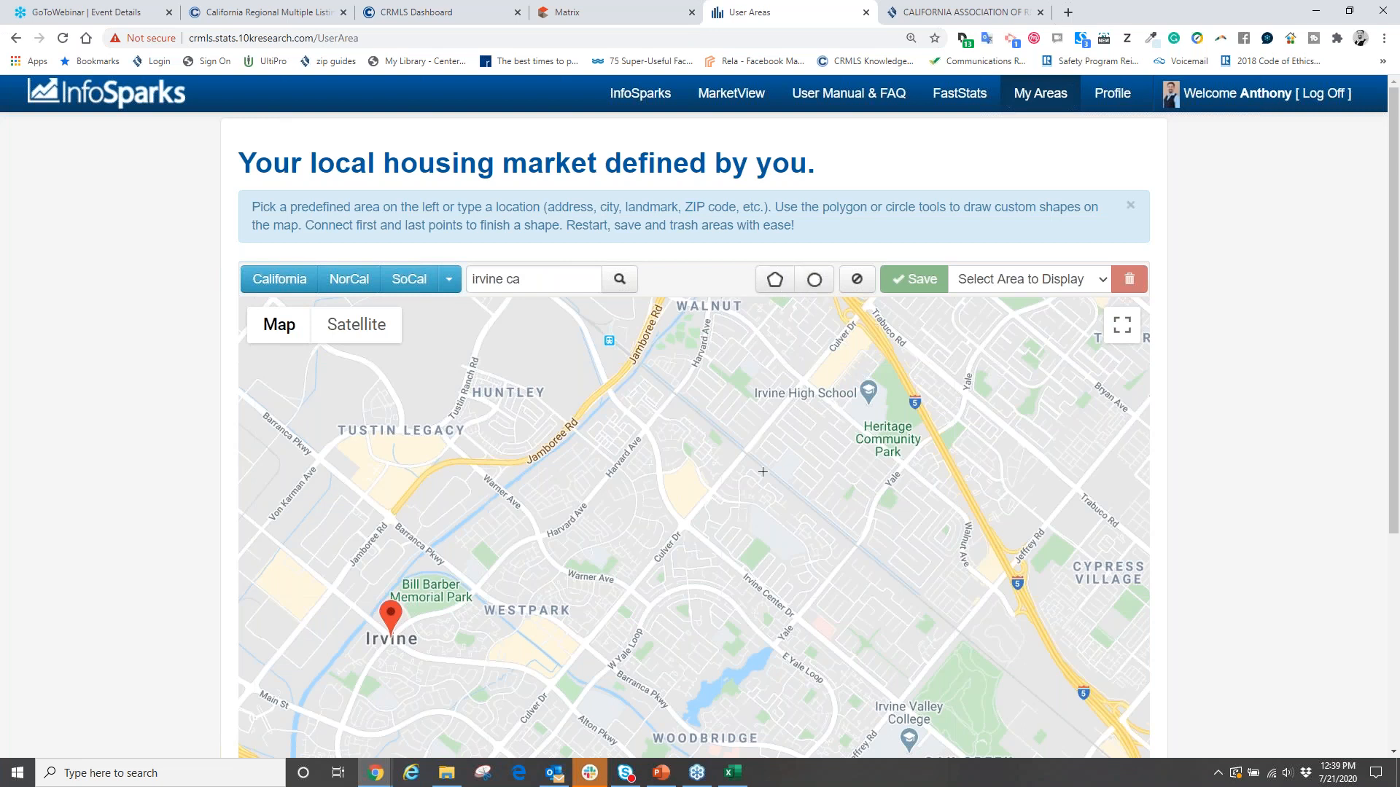
Step: Draw a five-corner polygon around the Irvine High School neighbourhood and start saving it
click(774, 282)
click(804, 385)
click(746, 455)
click(858, 543)
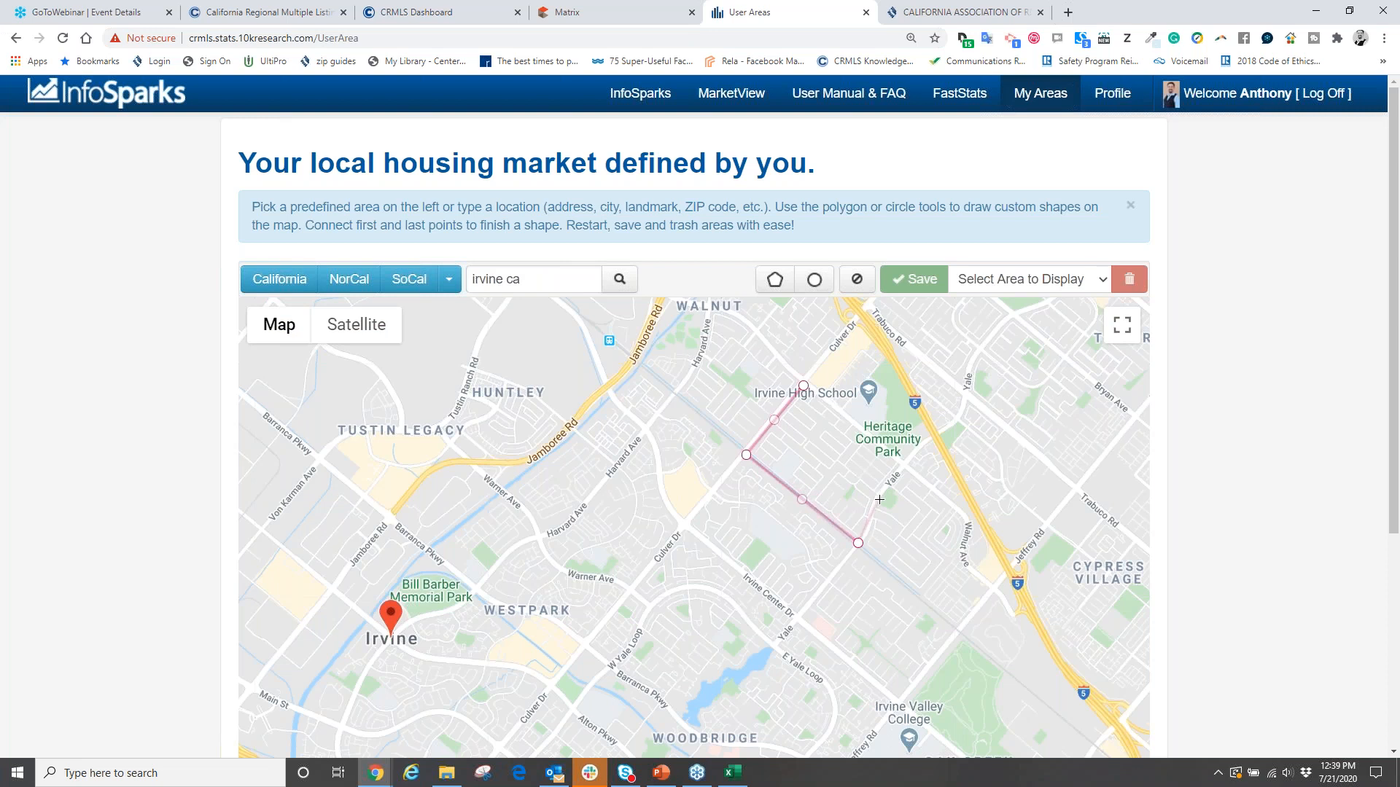
click(880, 498)
click(901, 465)
click(803, 385)
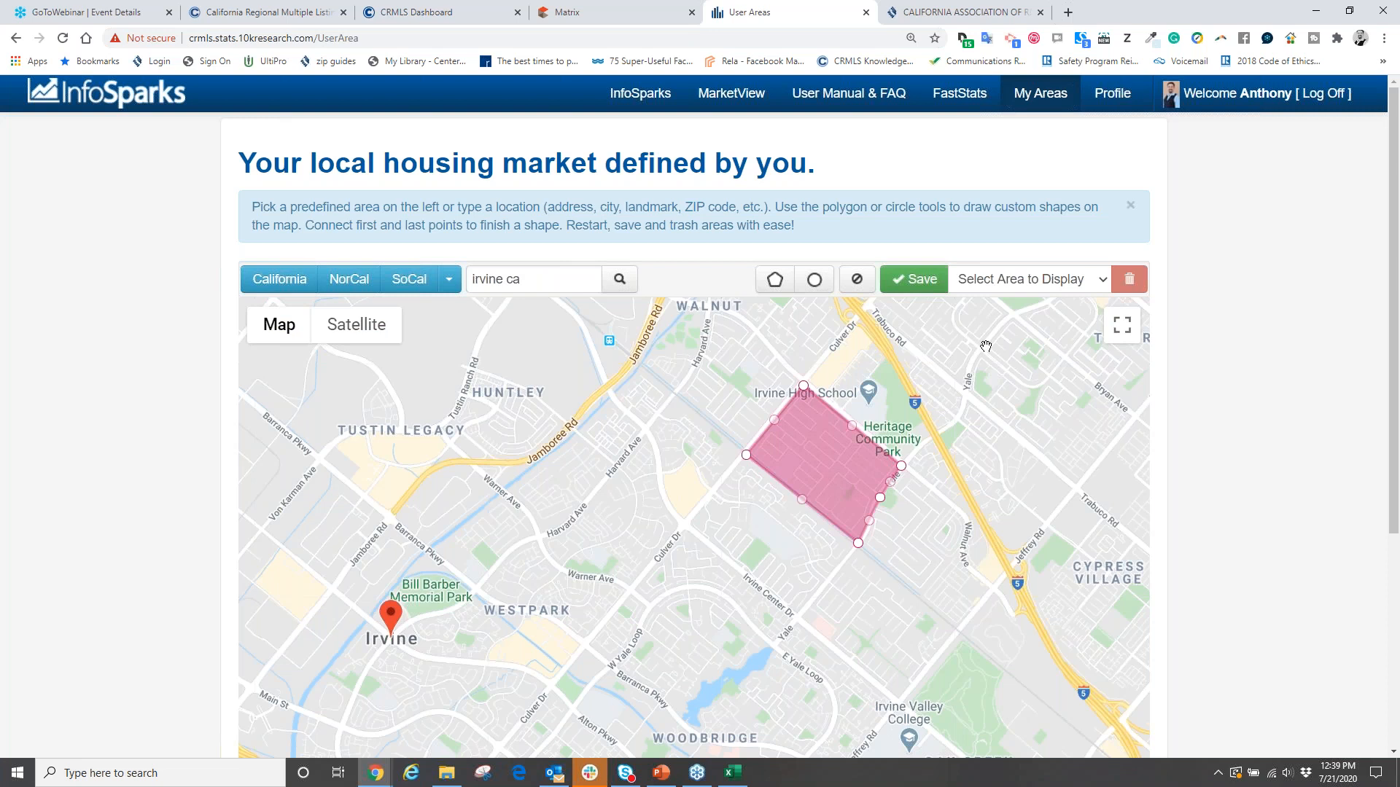
click(916, 281)
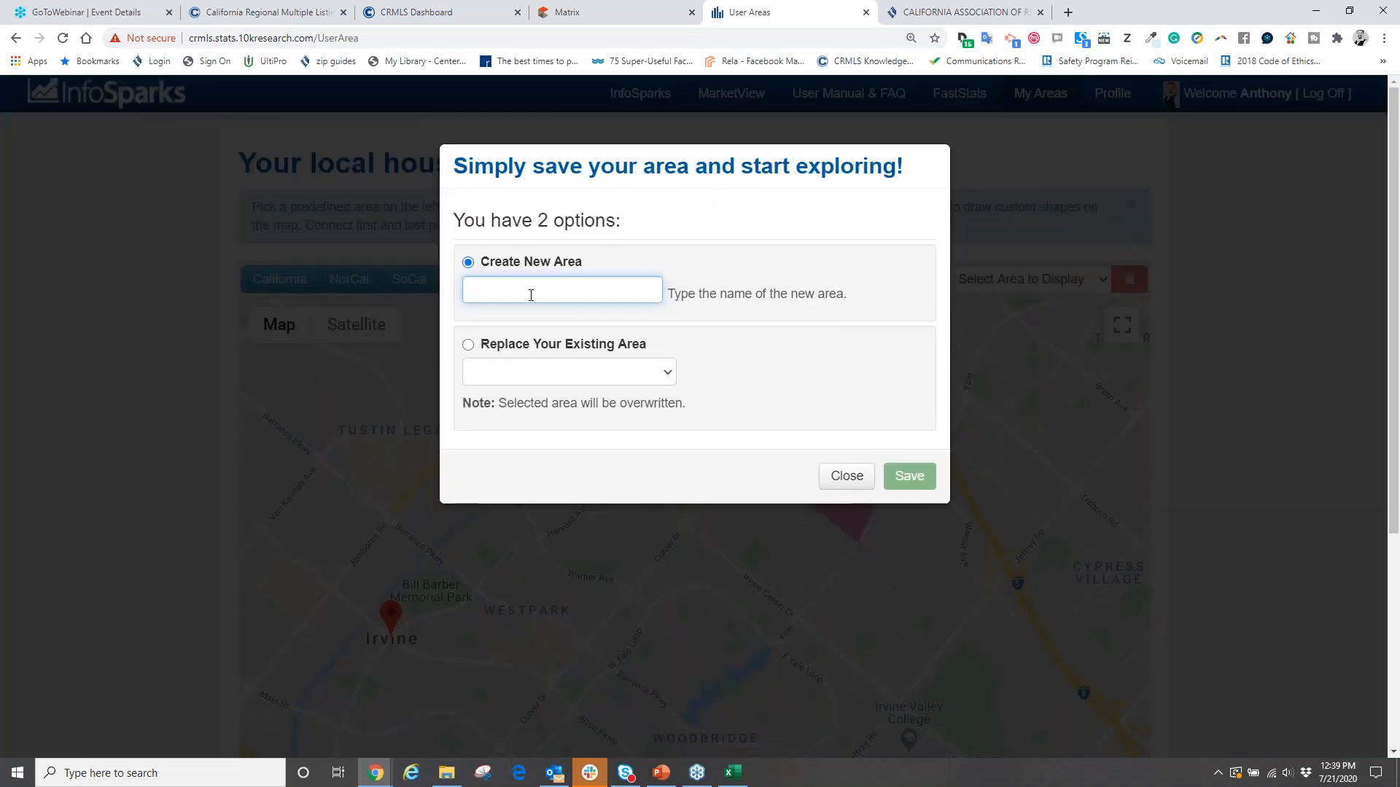
Step: Save the drawn shape as area 'SeaBridge Homes Tract' (0.3 sq mi) and go back to the InfoSparks charts
text(Bur)
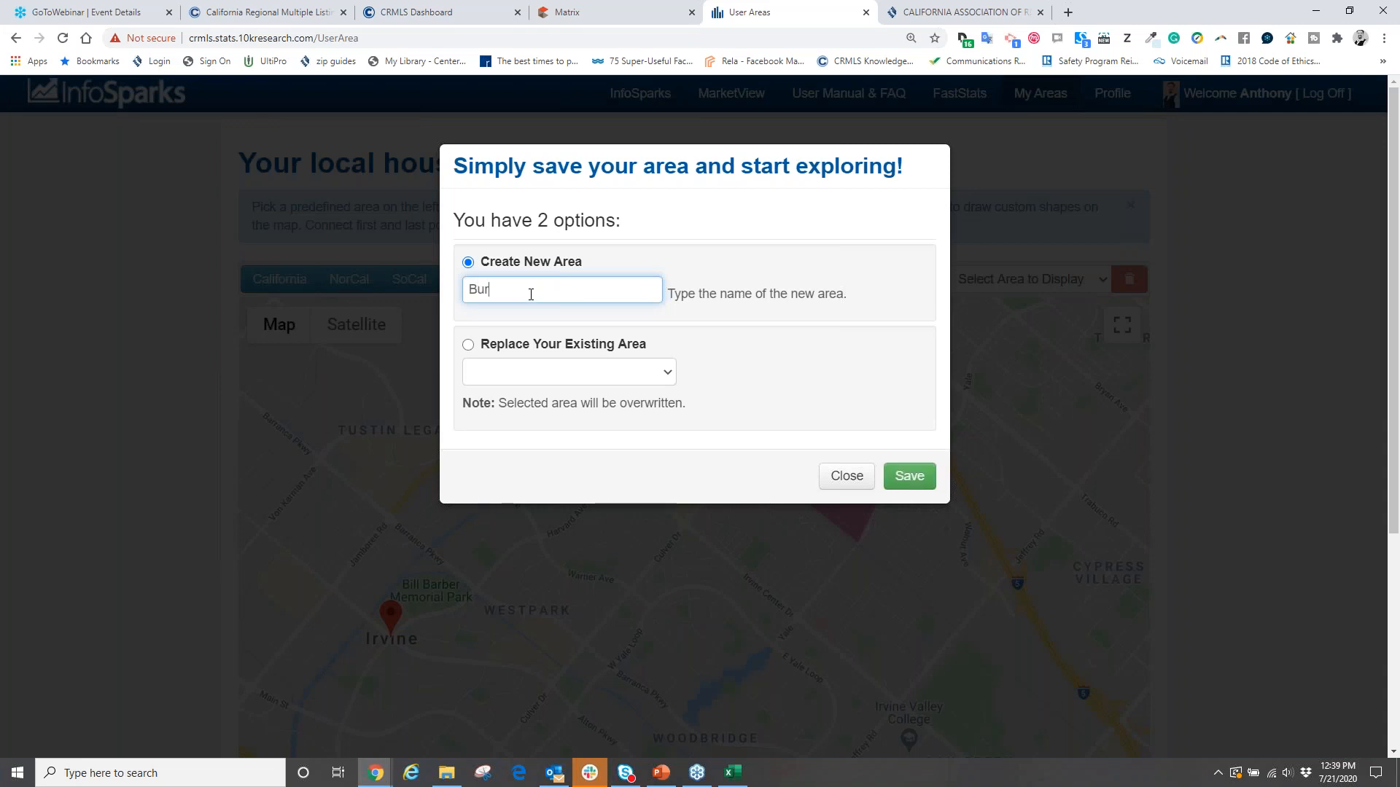
text(bank Trant)
key(BackSpace)
key(BackSpace)
key(BackSpace)
key(BackSpace)
key(BackSpace)
key(BackSpace)
key(BackSpace)
key(BackSpace)
key(BackSpace)
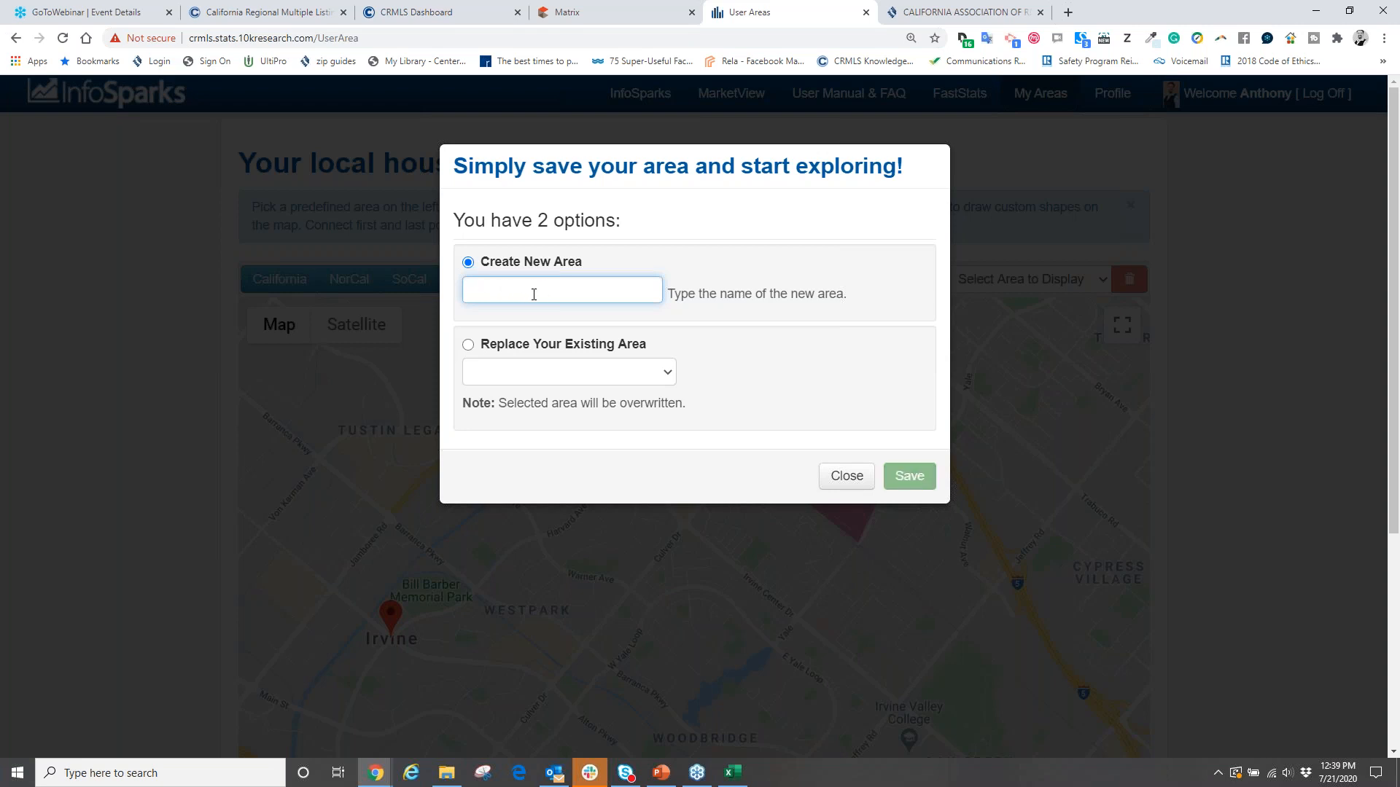
text(SeaBridge Homes Tract)
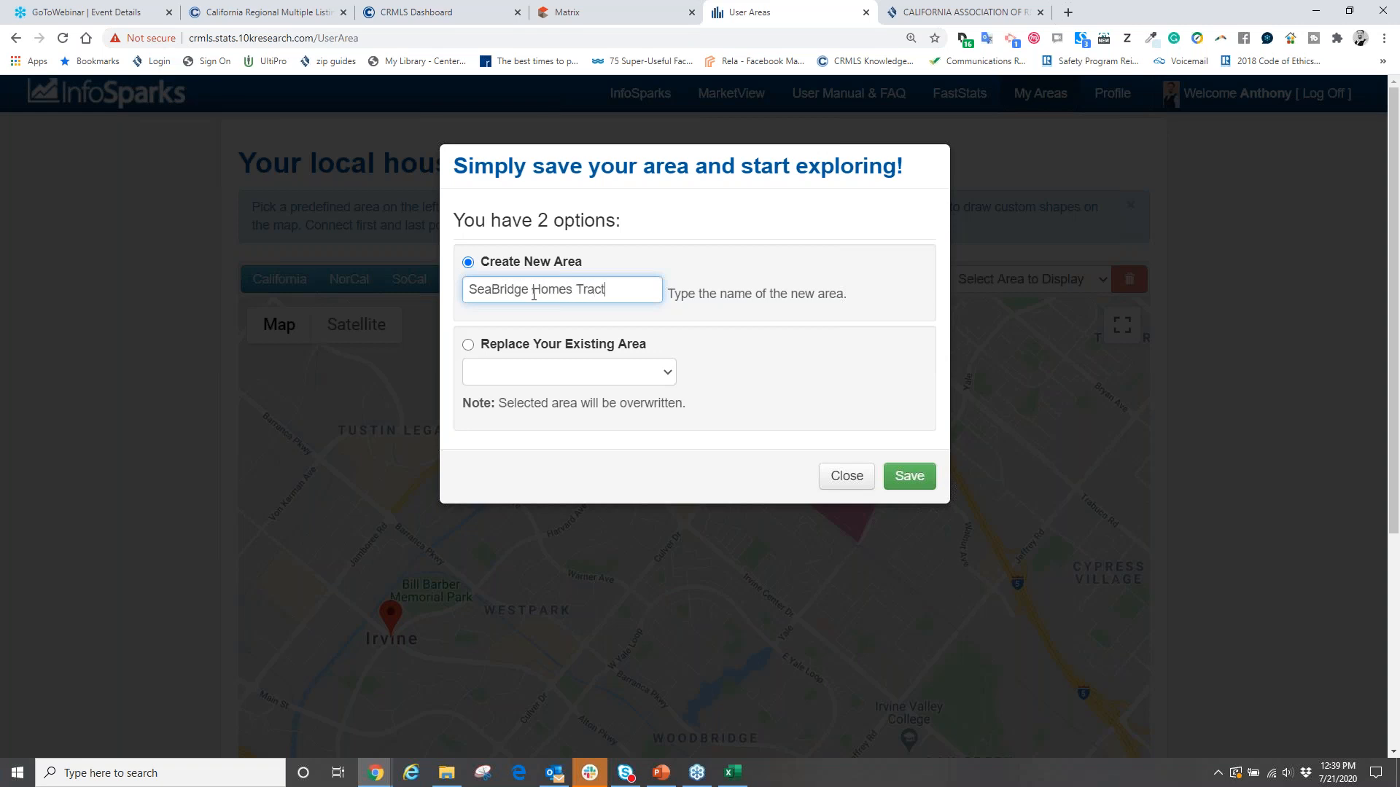
click(920, 478)
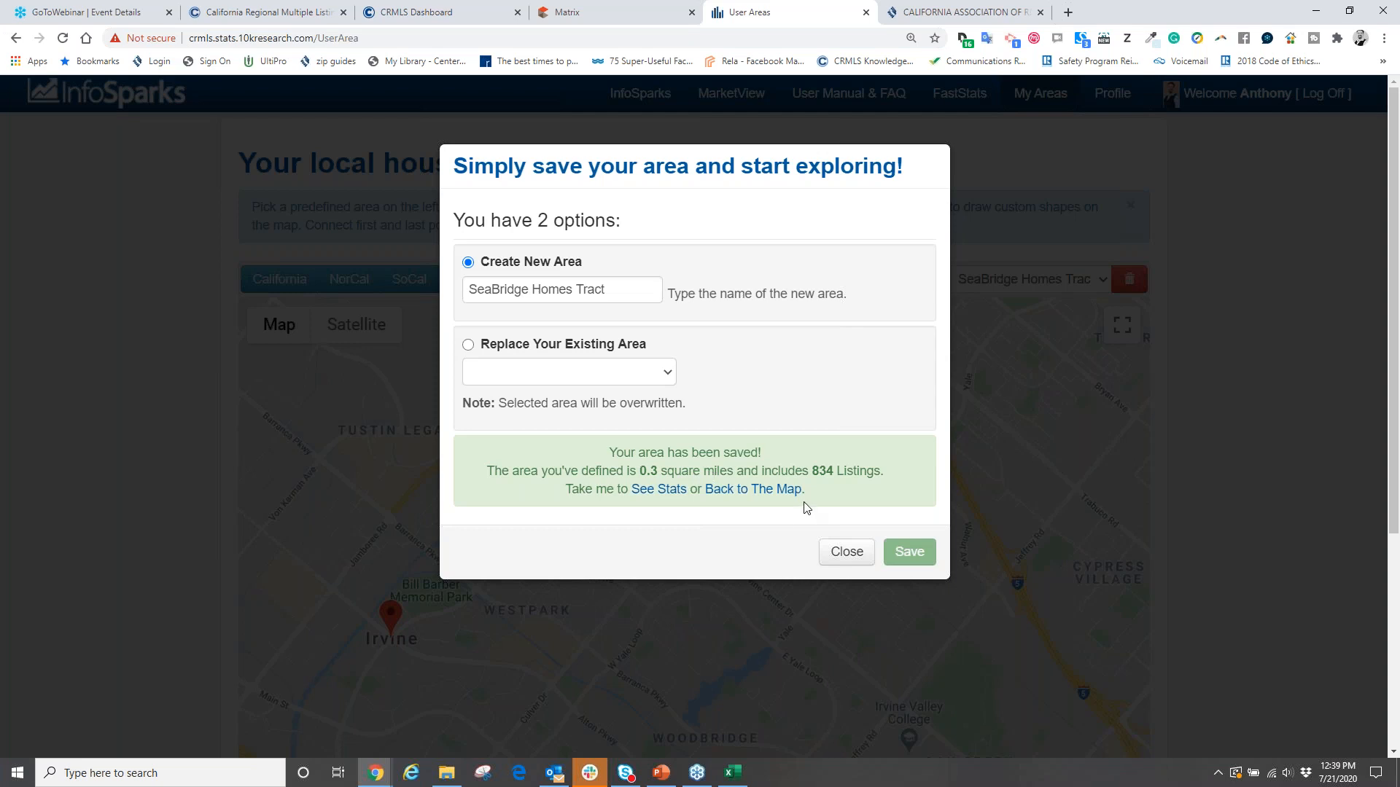
click(853, 555)
click(641, 99)
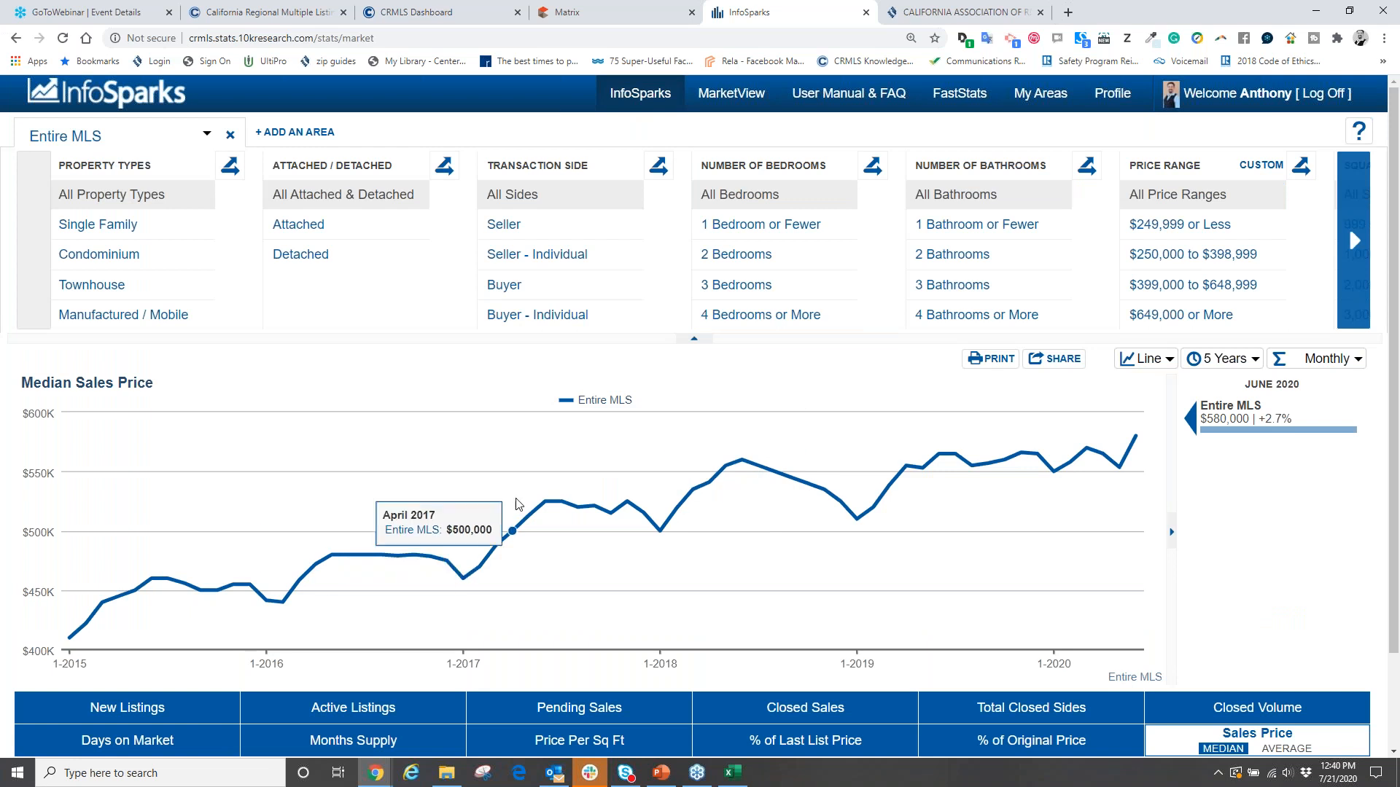
Step: Swap Entire MLS for SeaBridge Homes Tract from My Areas, then view its Closed Sales and Active Listings
click(152, 138)
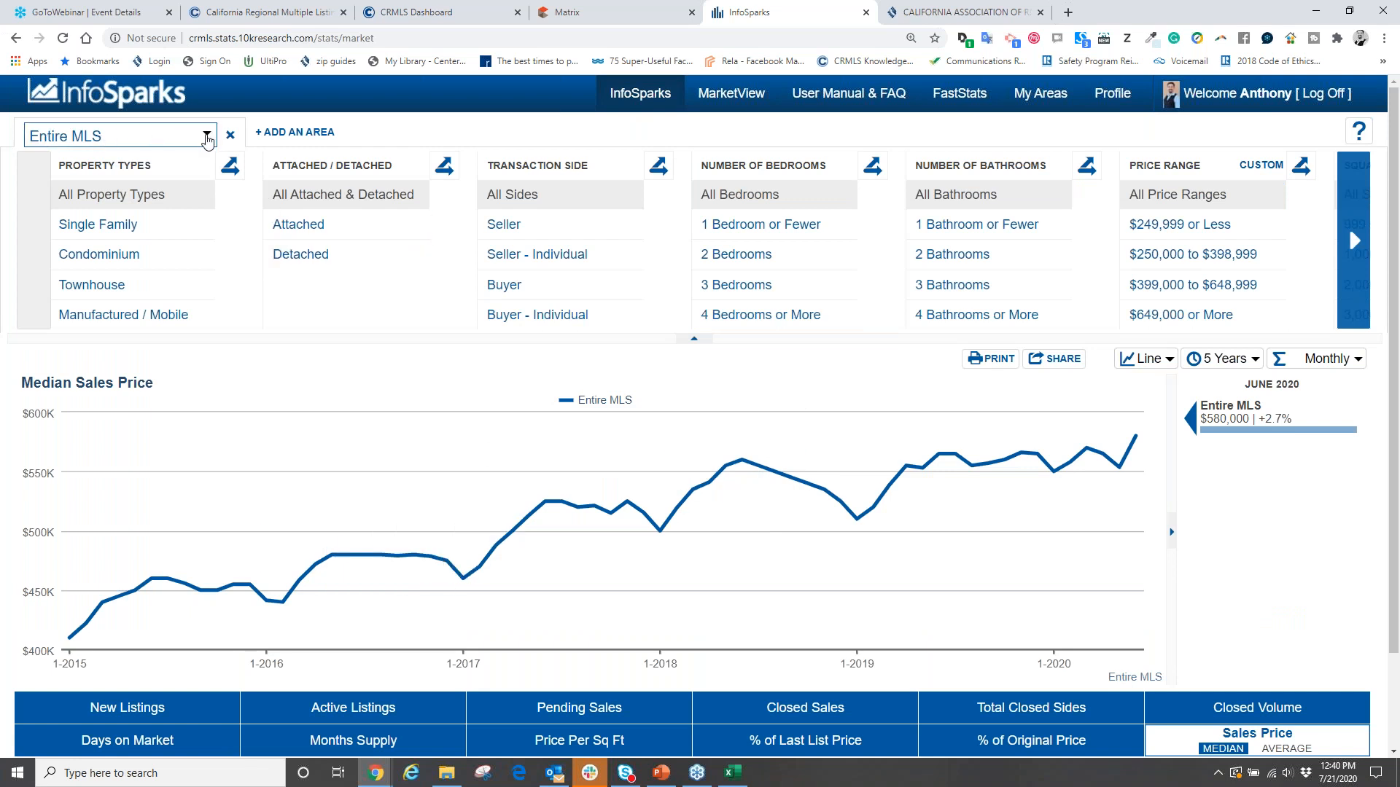
click(207, 137)
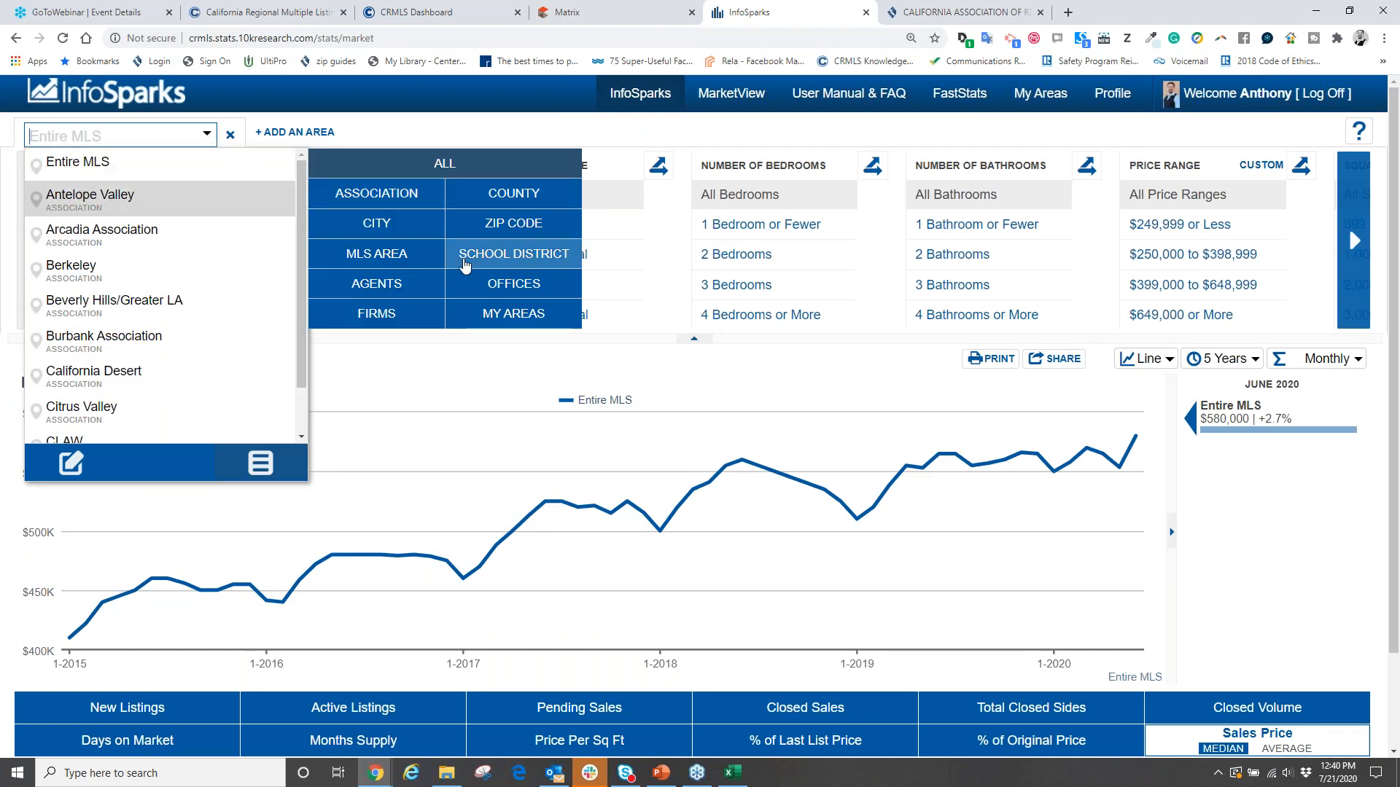
click(496, 312)
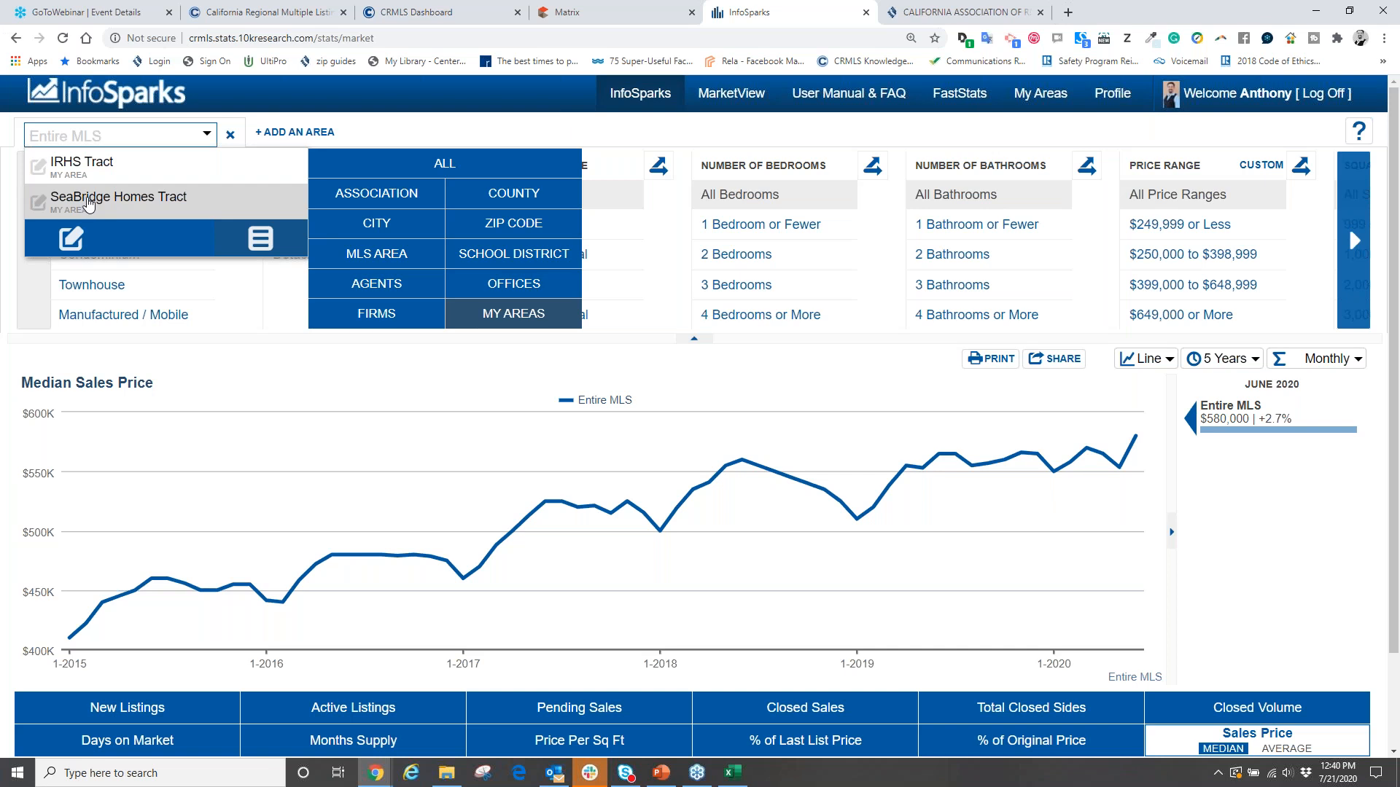
click(89, 203)
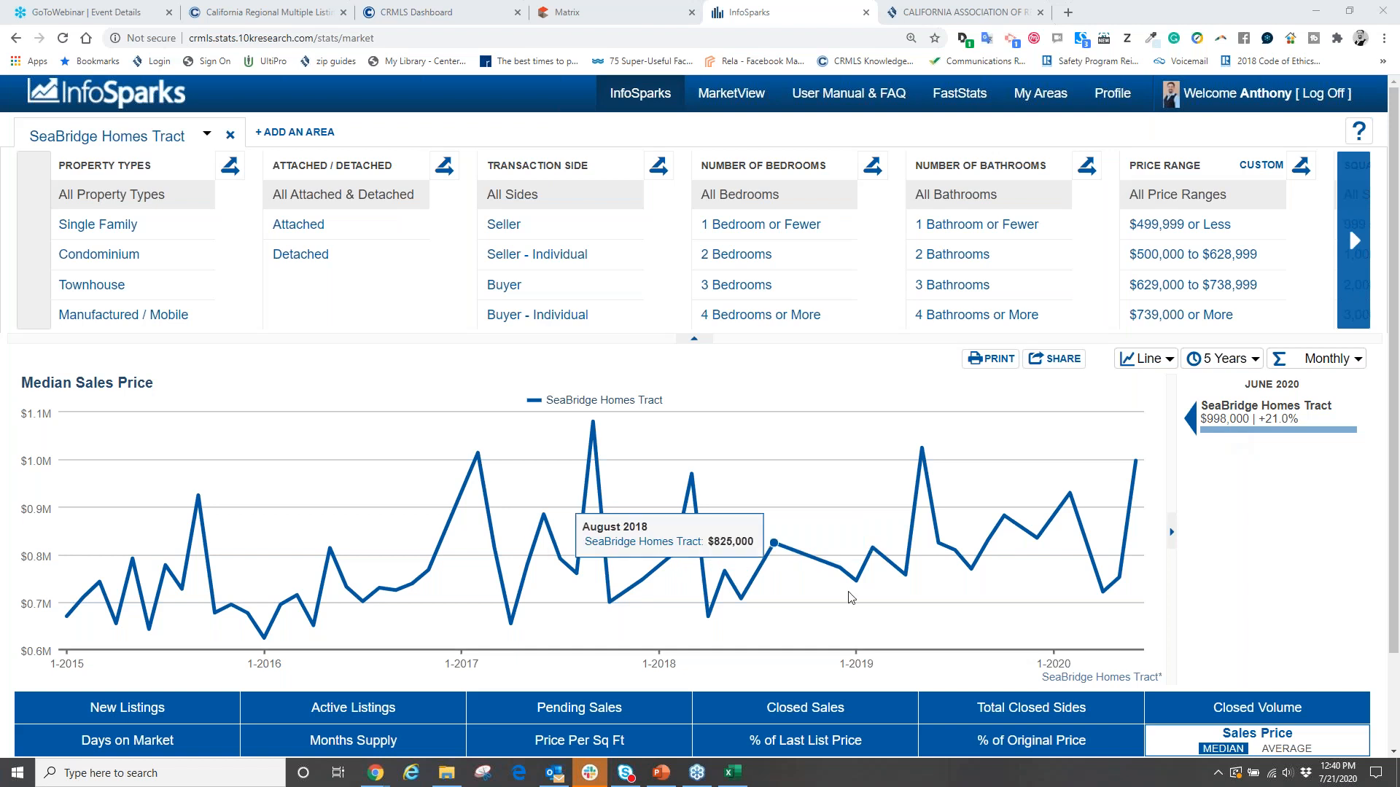
click(840, 708)
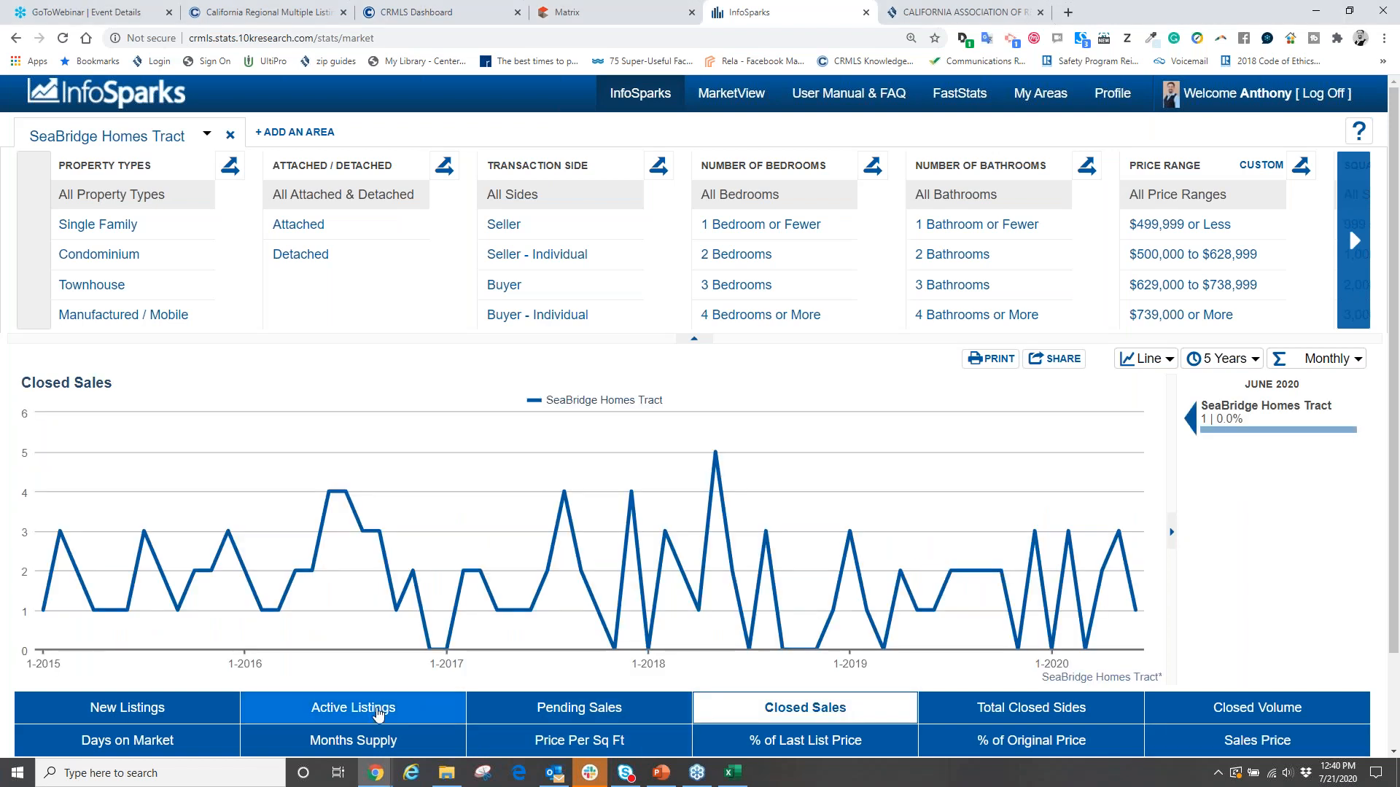
click(378, 714)
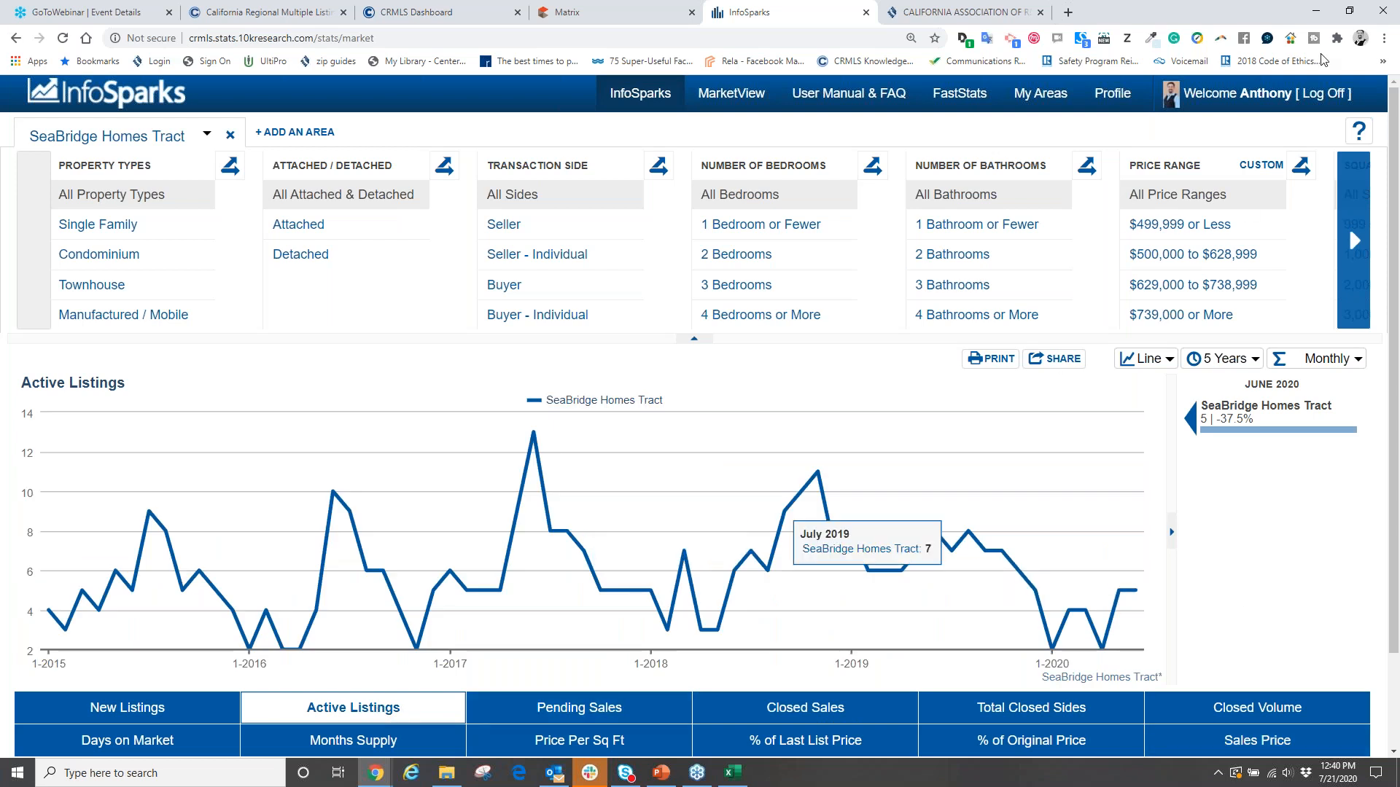
click(1382, 50)
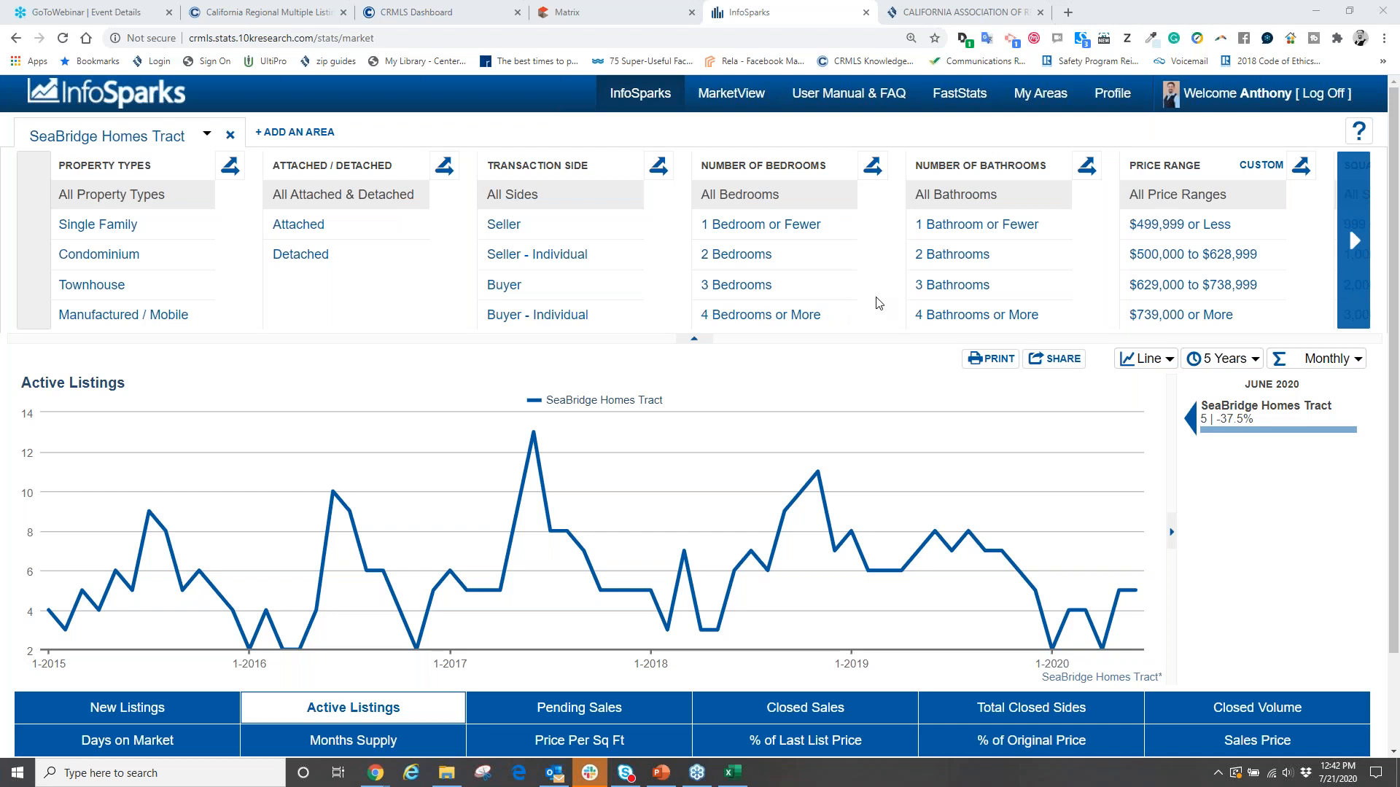
click(947, 235)
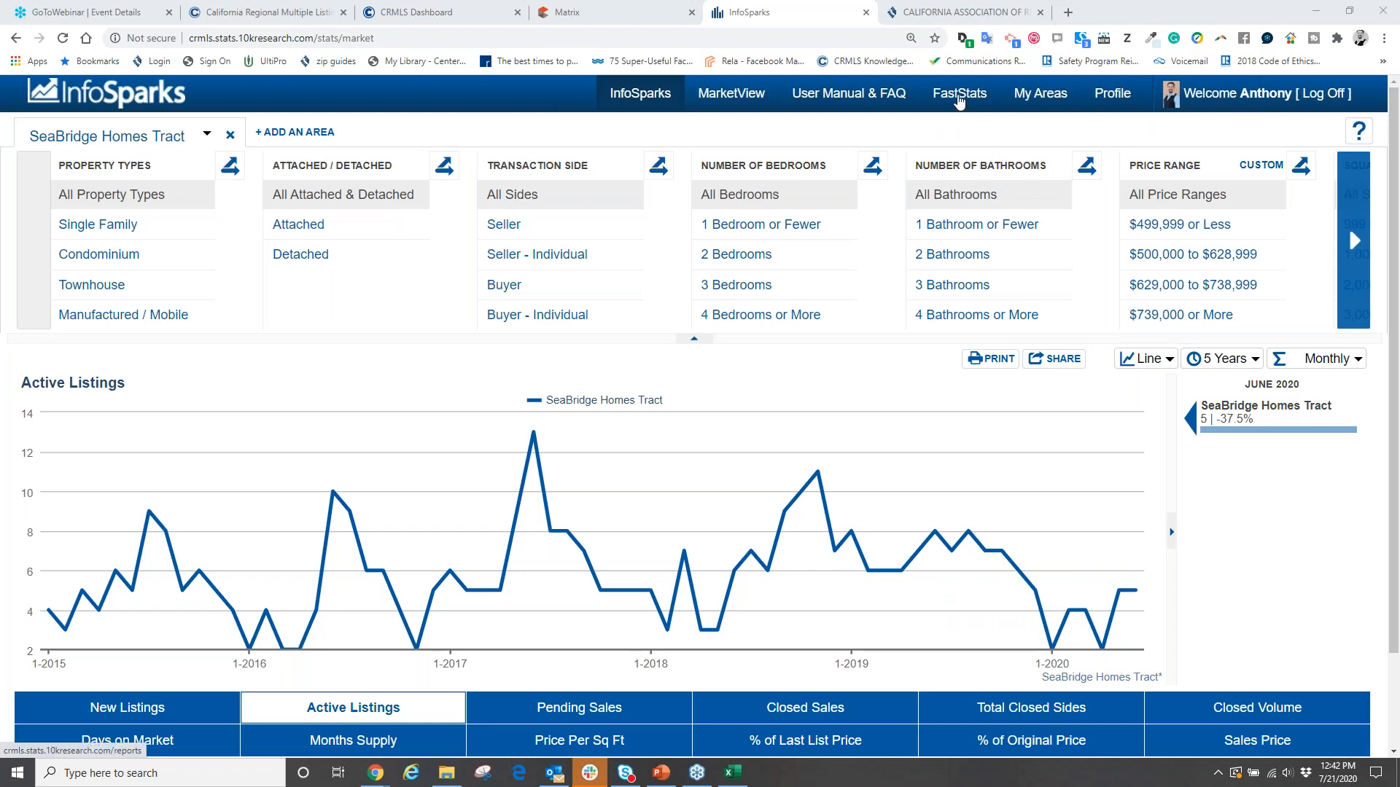
Step: In FastStats, drill into the Southern region map and open Orange County's June 2020 Local Market Update
click(958, 99)
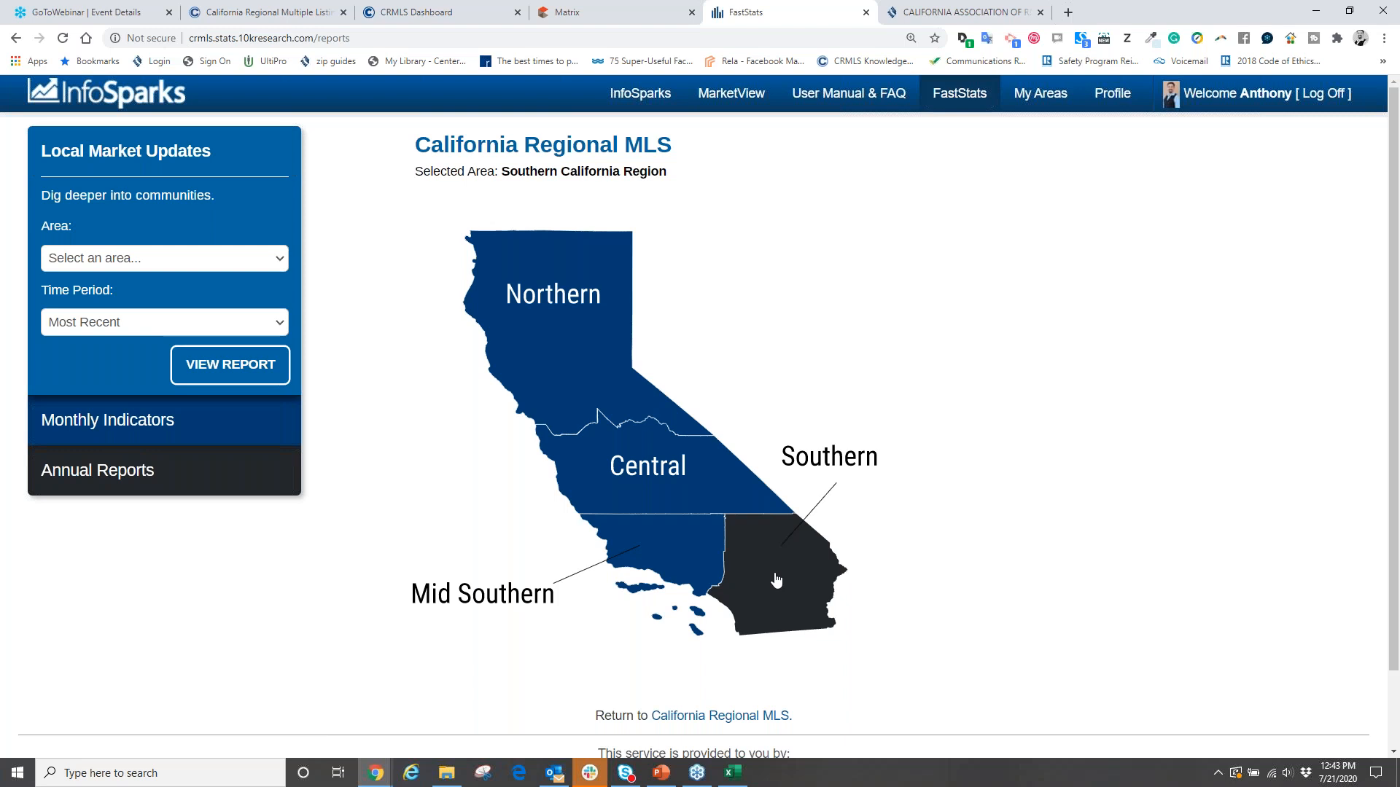
click(776, 580)
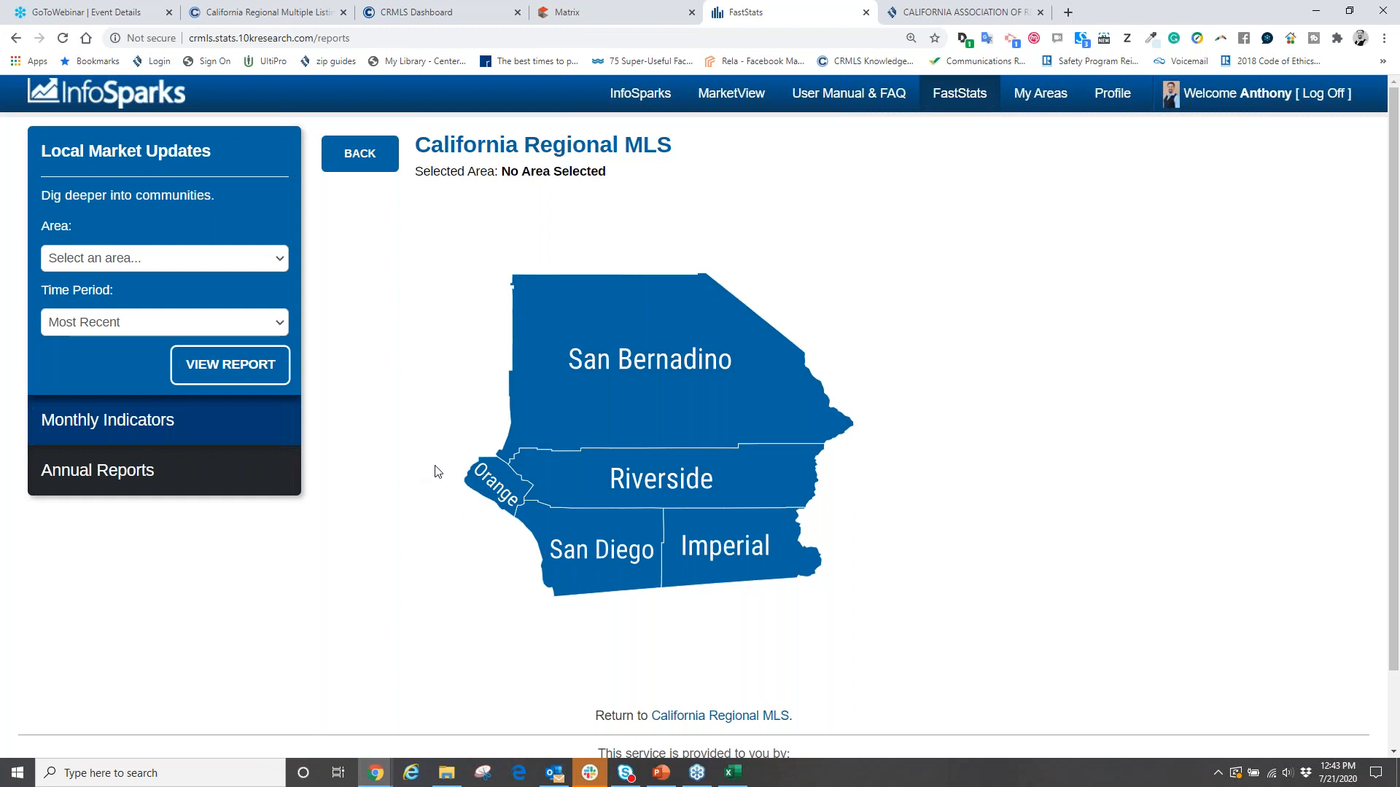
click(362, 161)
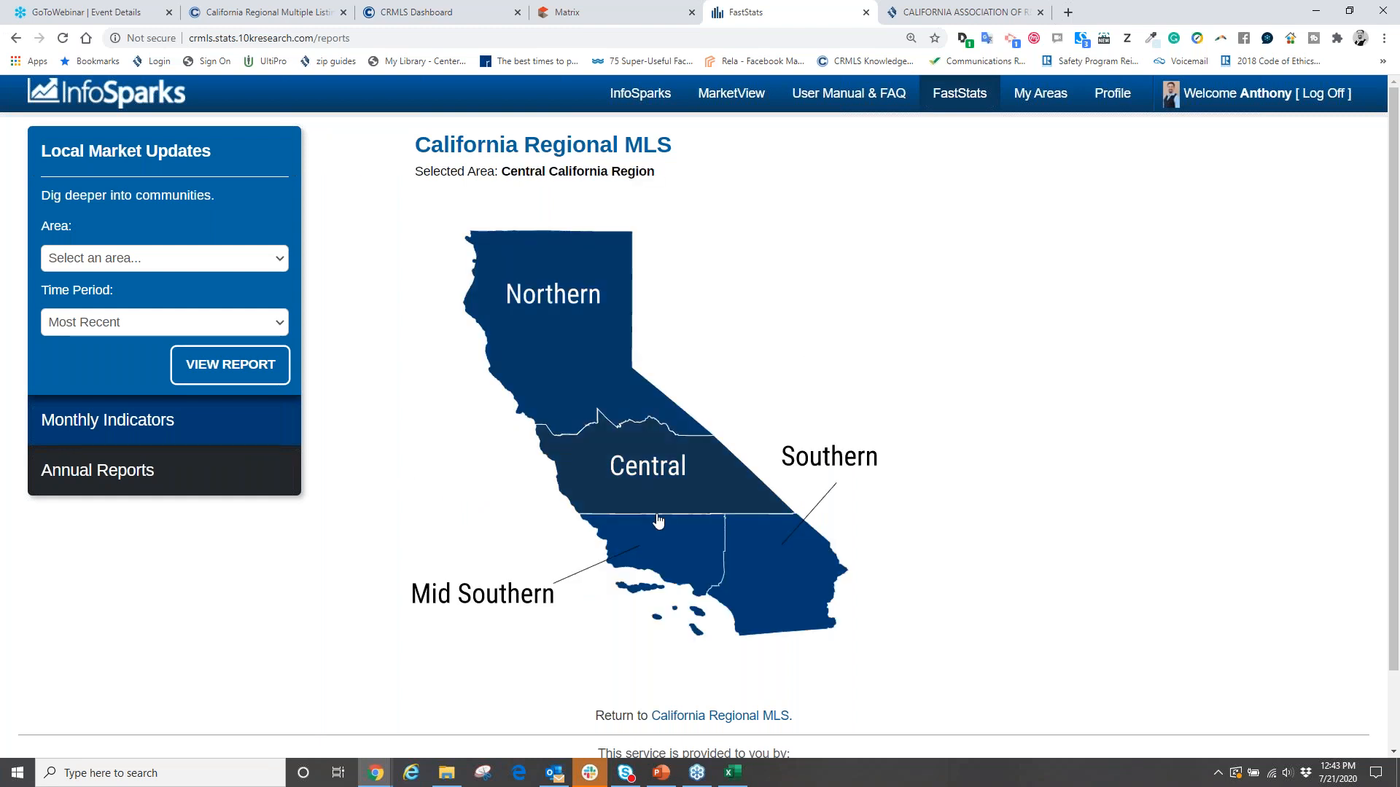
click(668, 531)
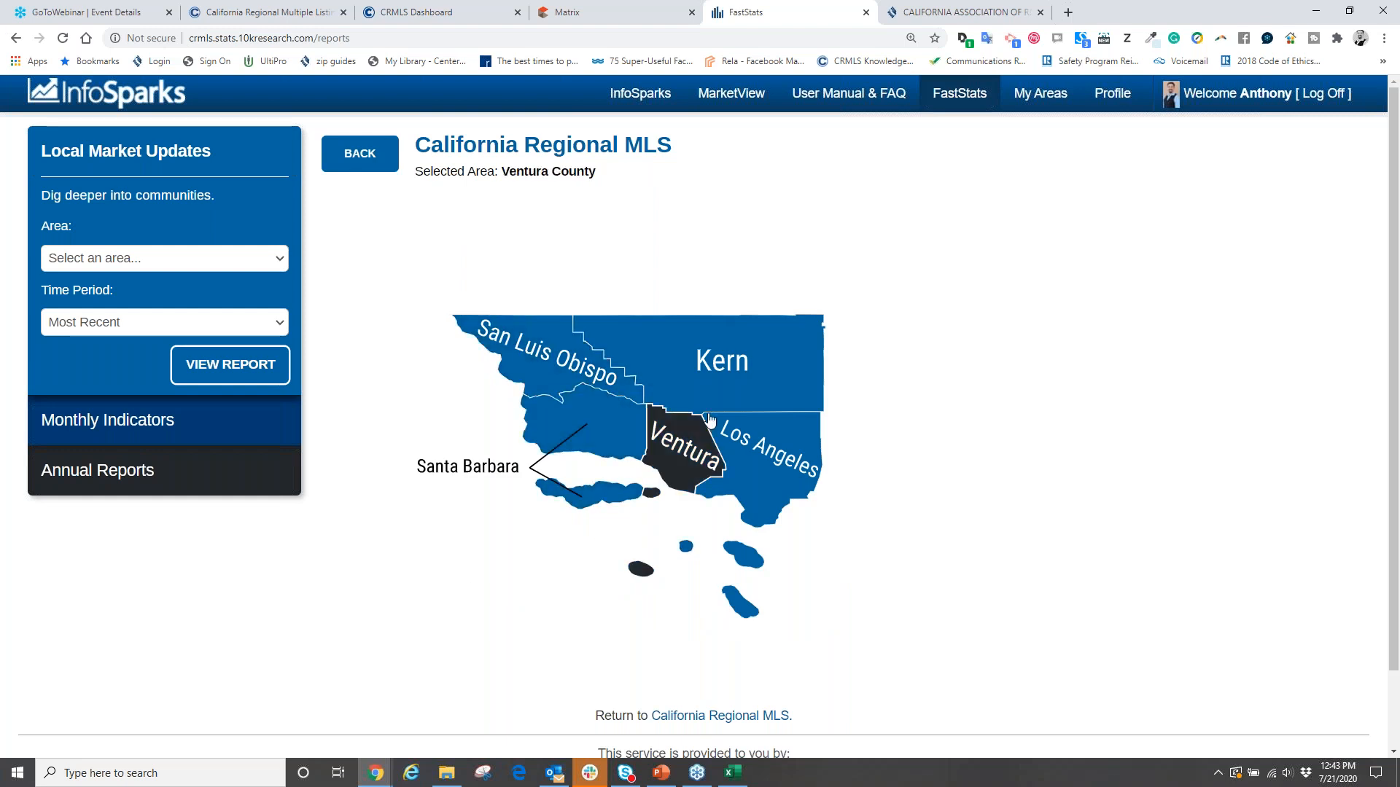
click(356, 164)
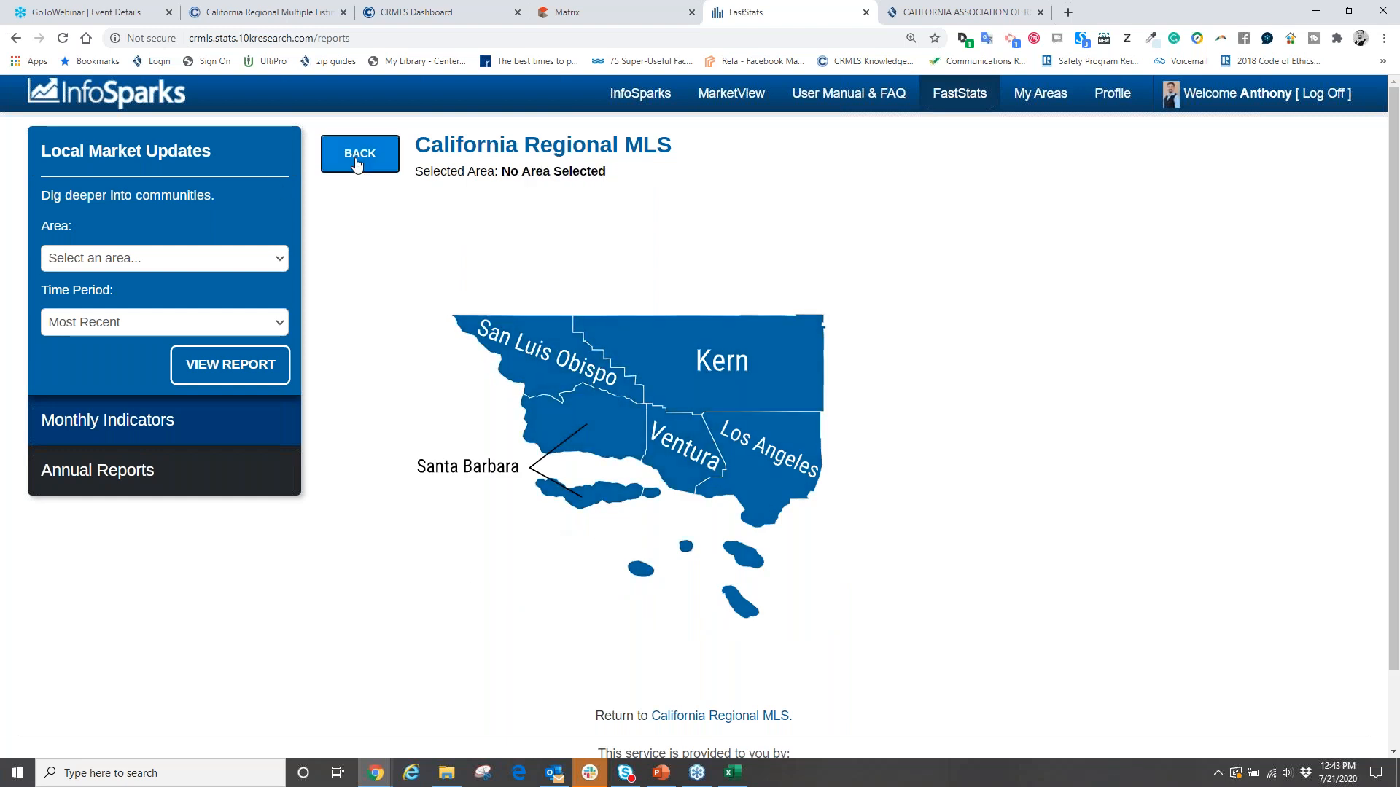
click(762, 585)
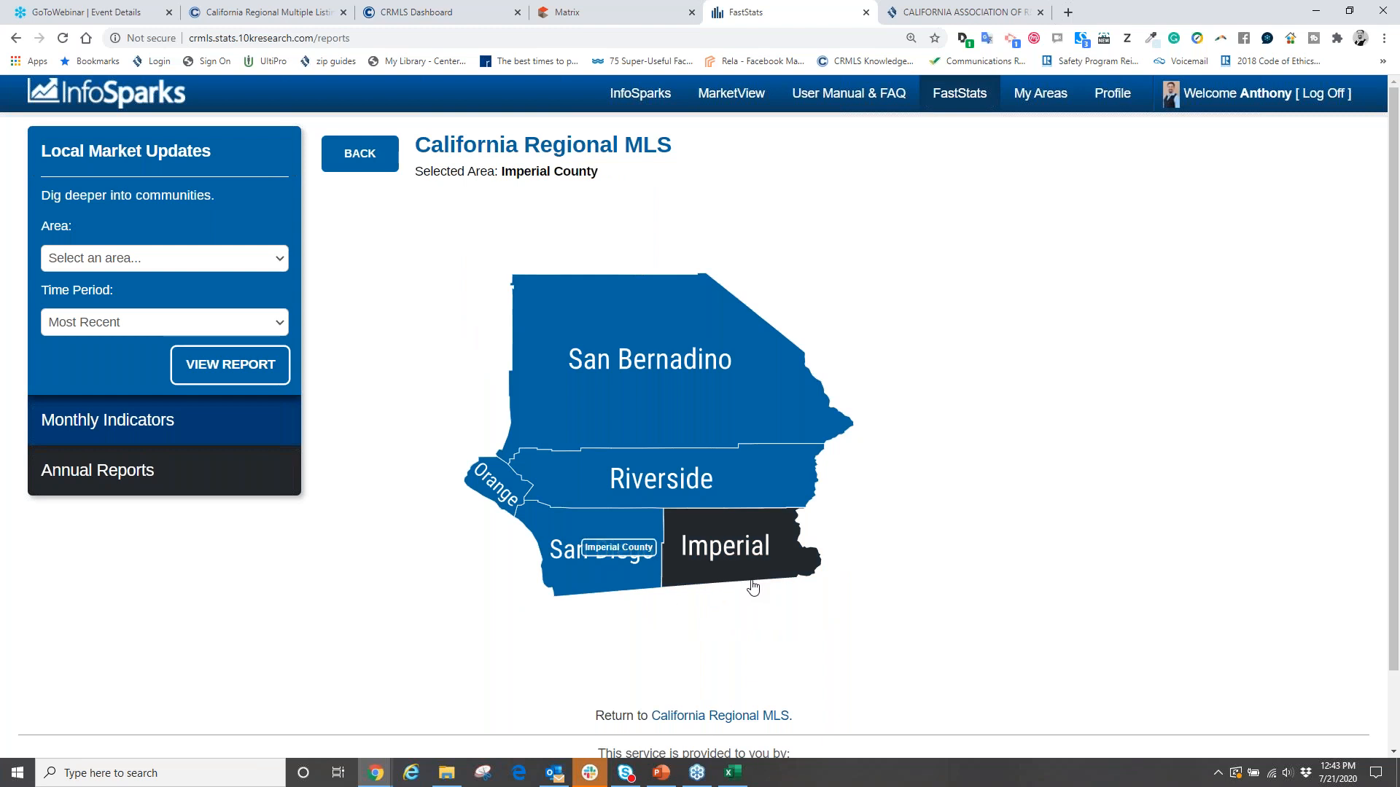
click(492, 489)
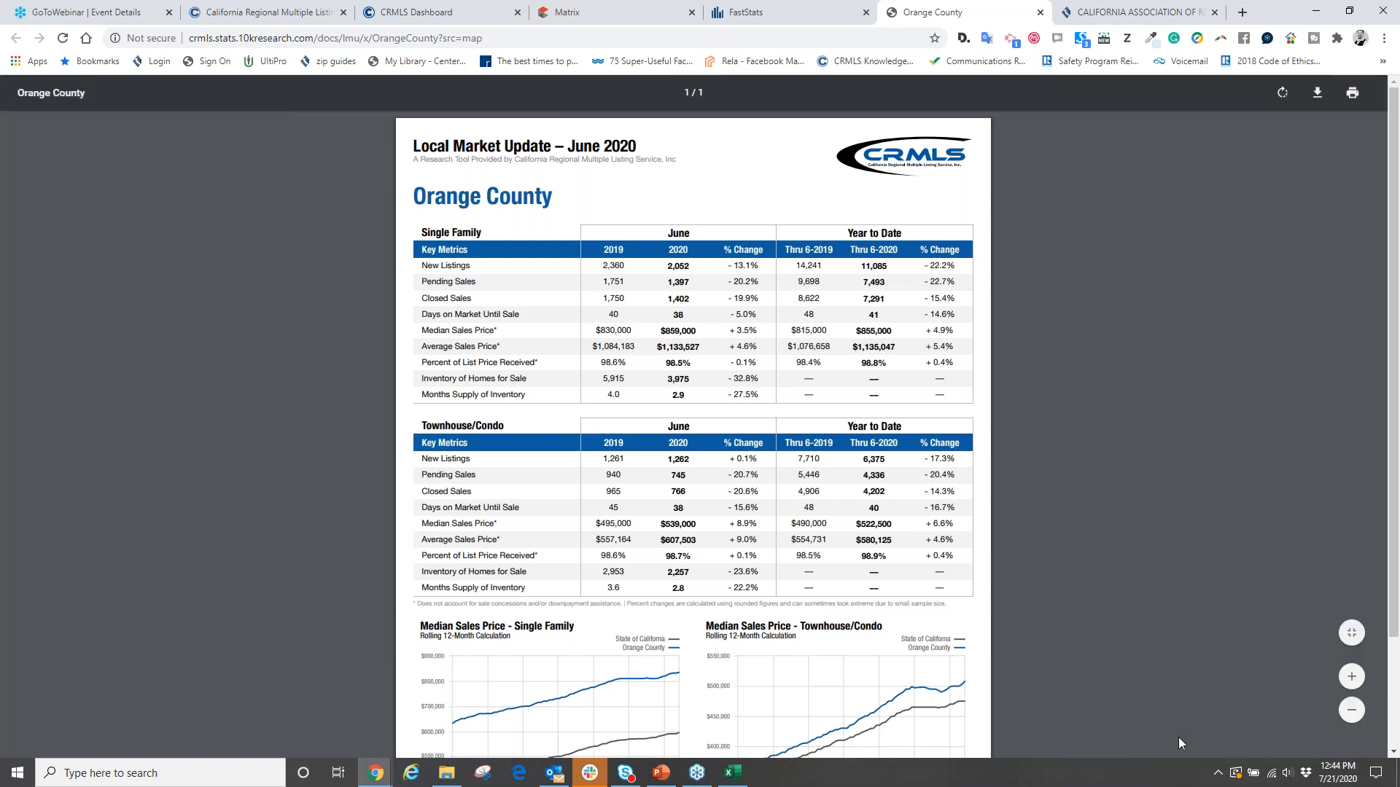
Step: Zoom the Orange County report in three levels and scroll through its market tables
click(1350, 677)
click(1349, 678)
click(1350, 678)
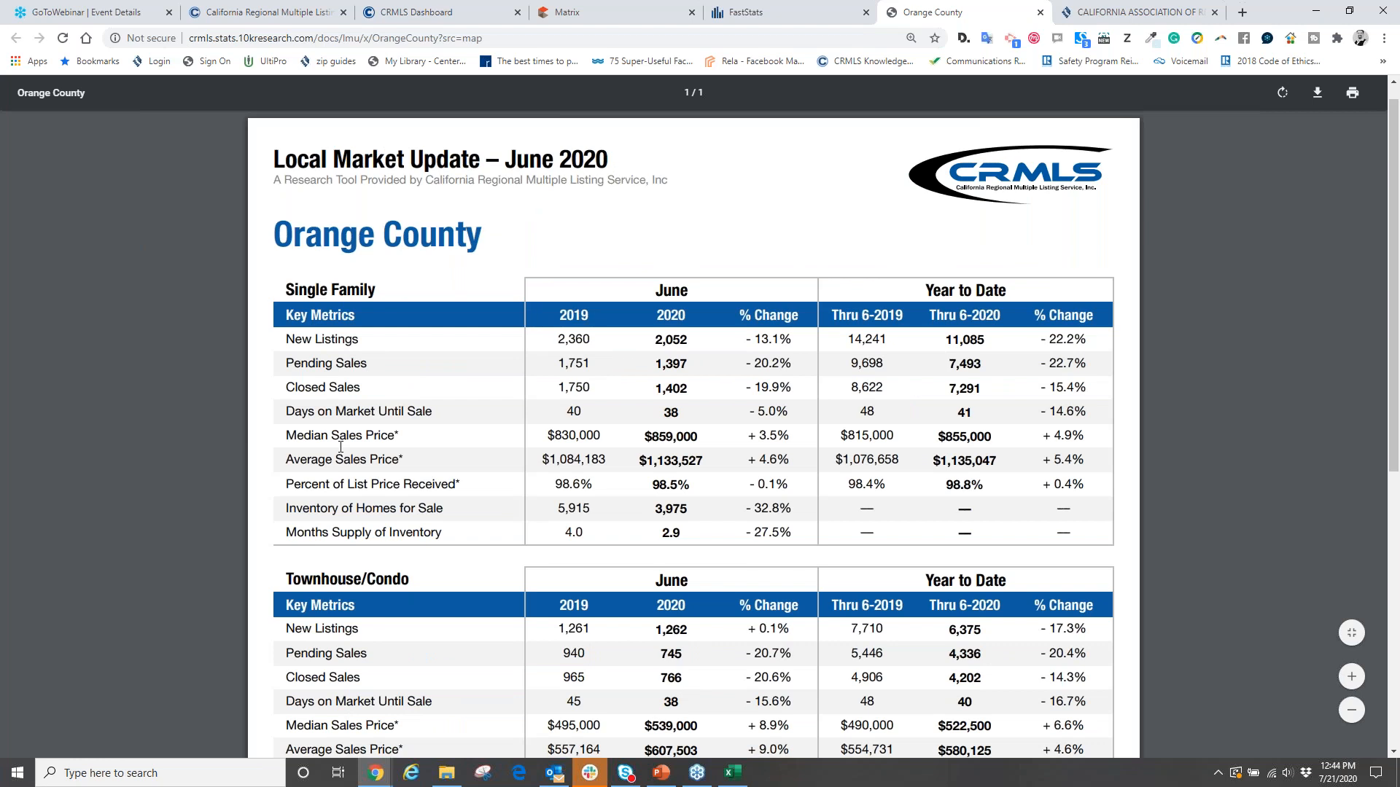
scroll(319, 624, down, 2)
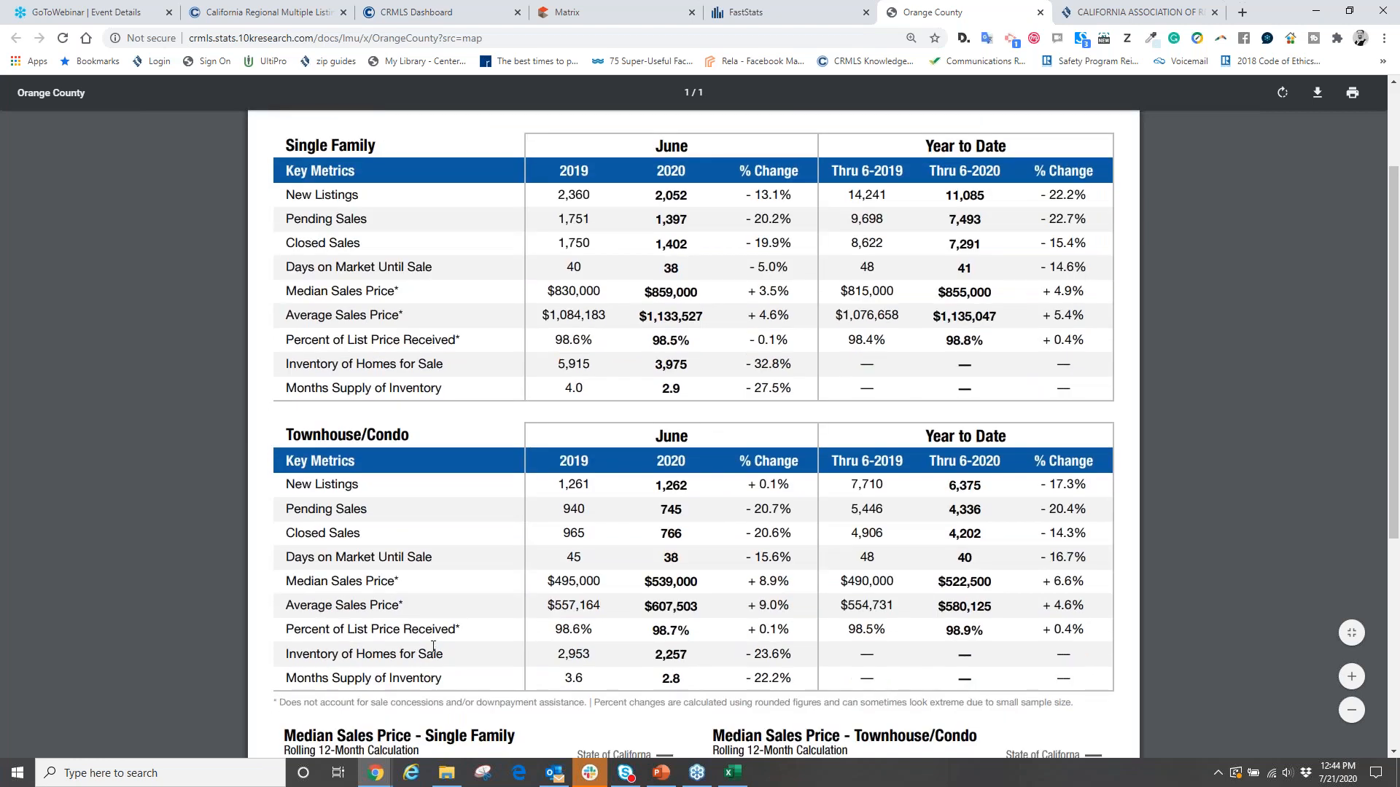
scroll(433, 647, up, 1)
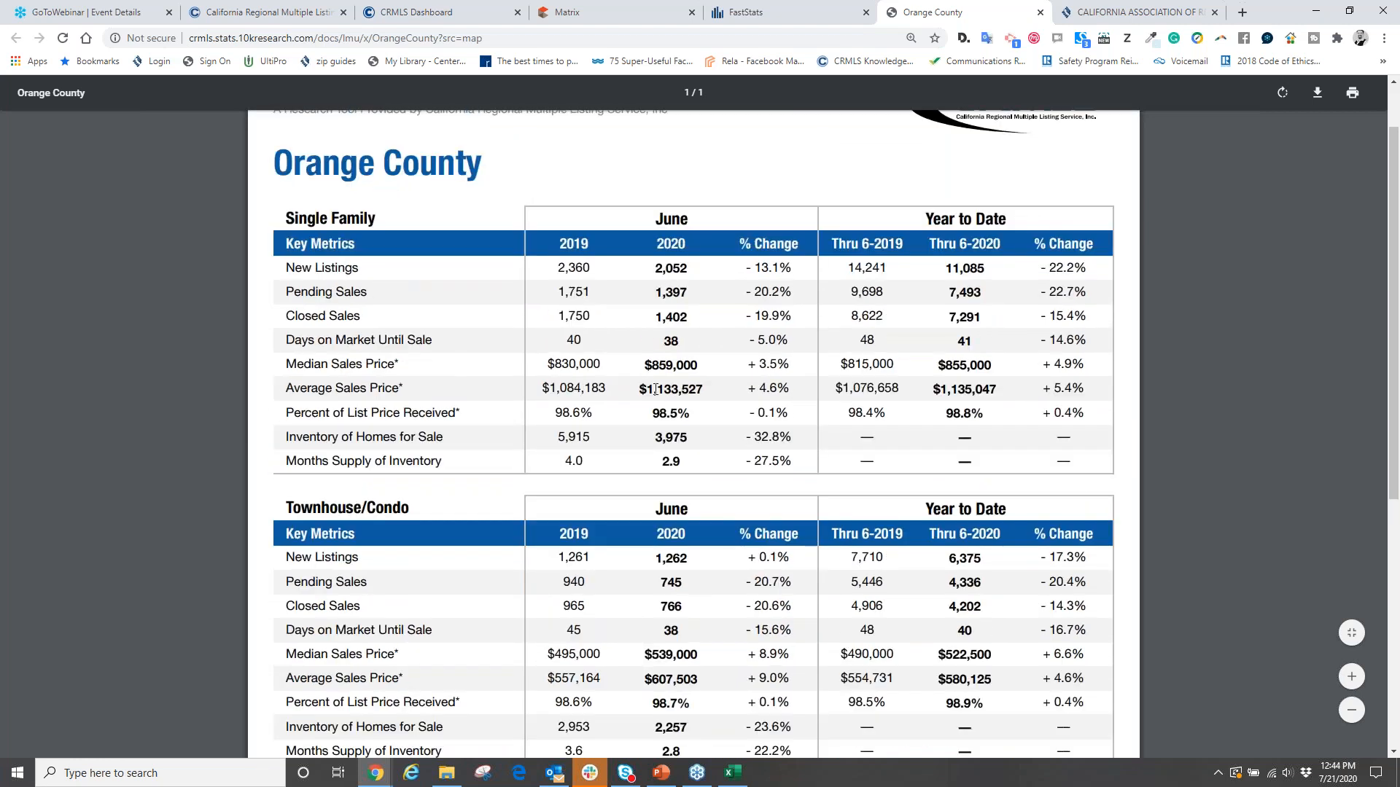
scroll(345, 342, down, 3)
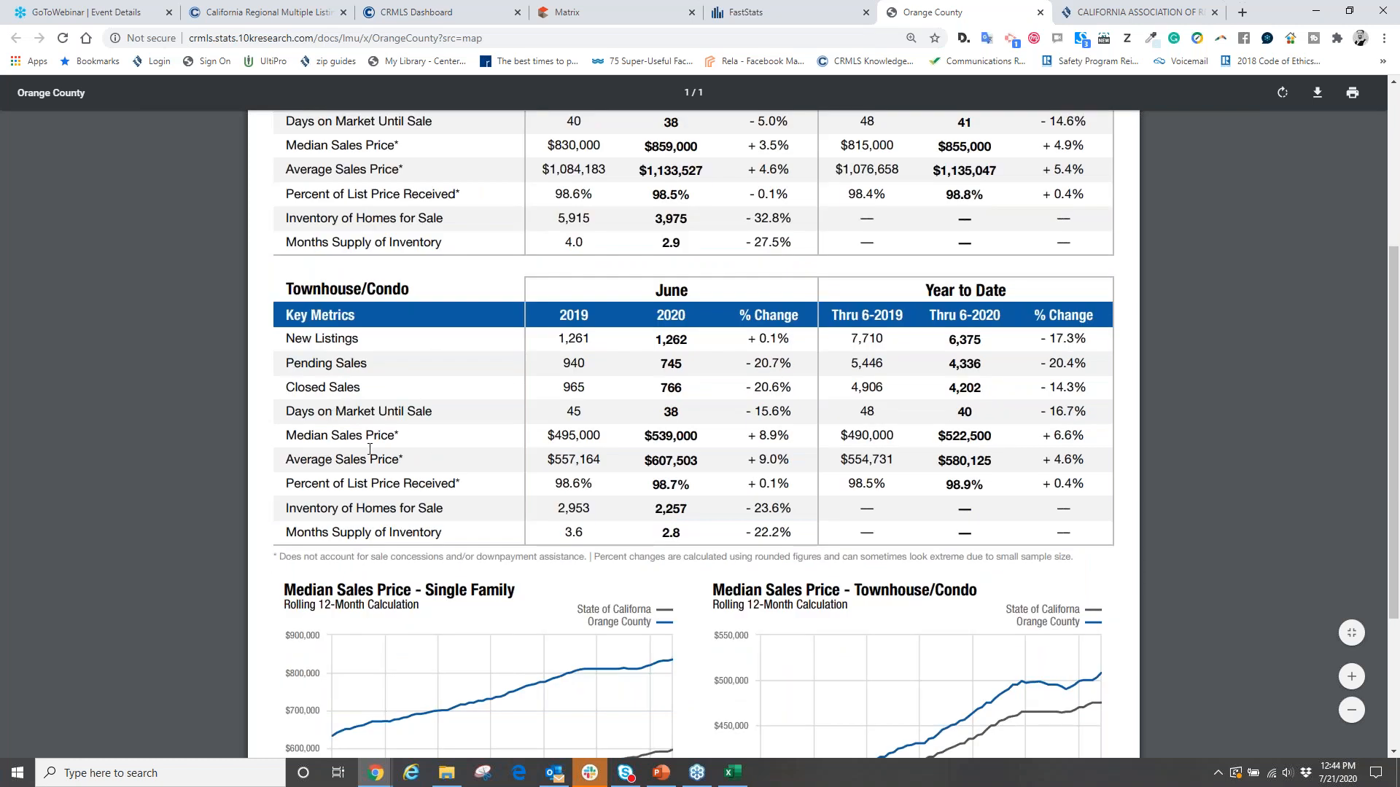
scroll(387, 506, up, 6)
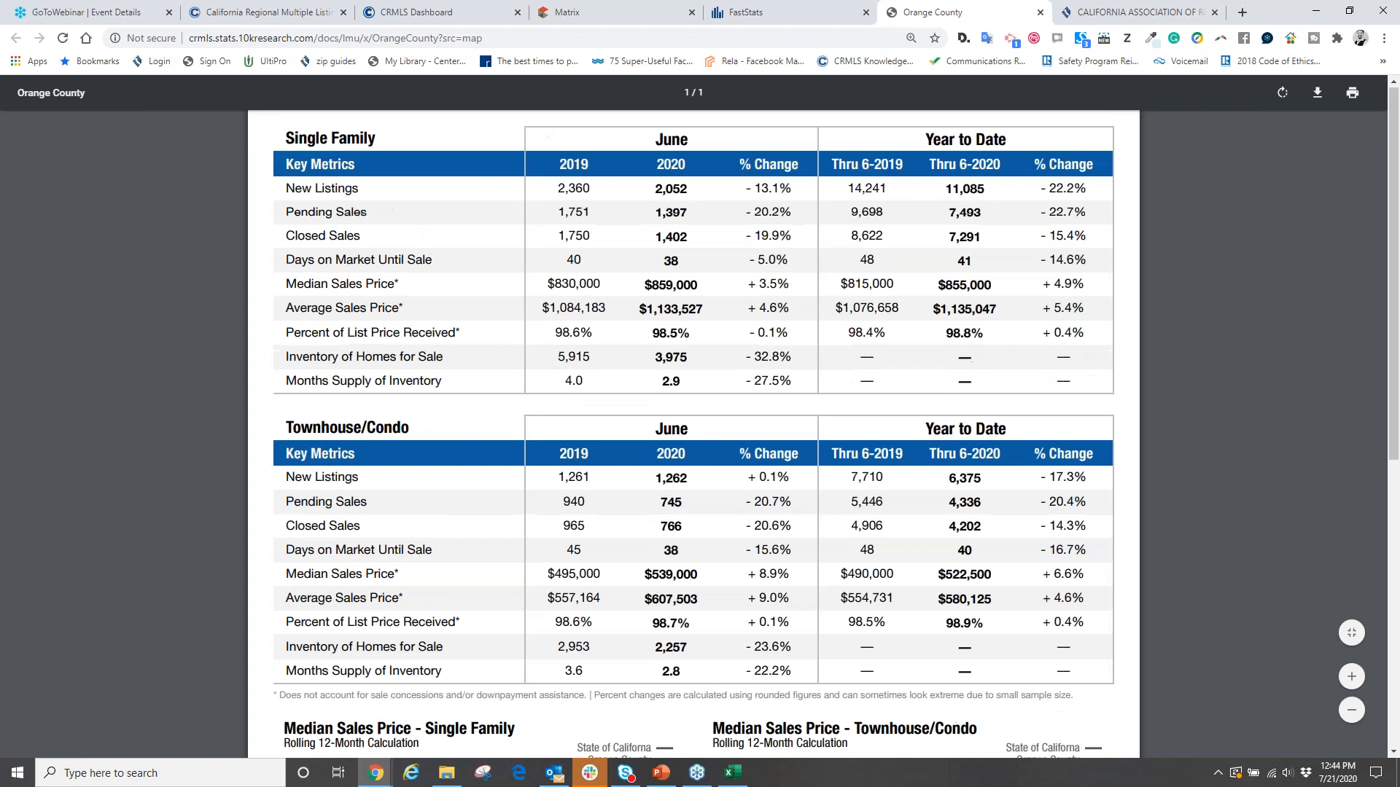
scroll(697, 446, down, 6)
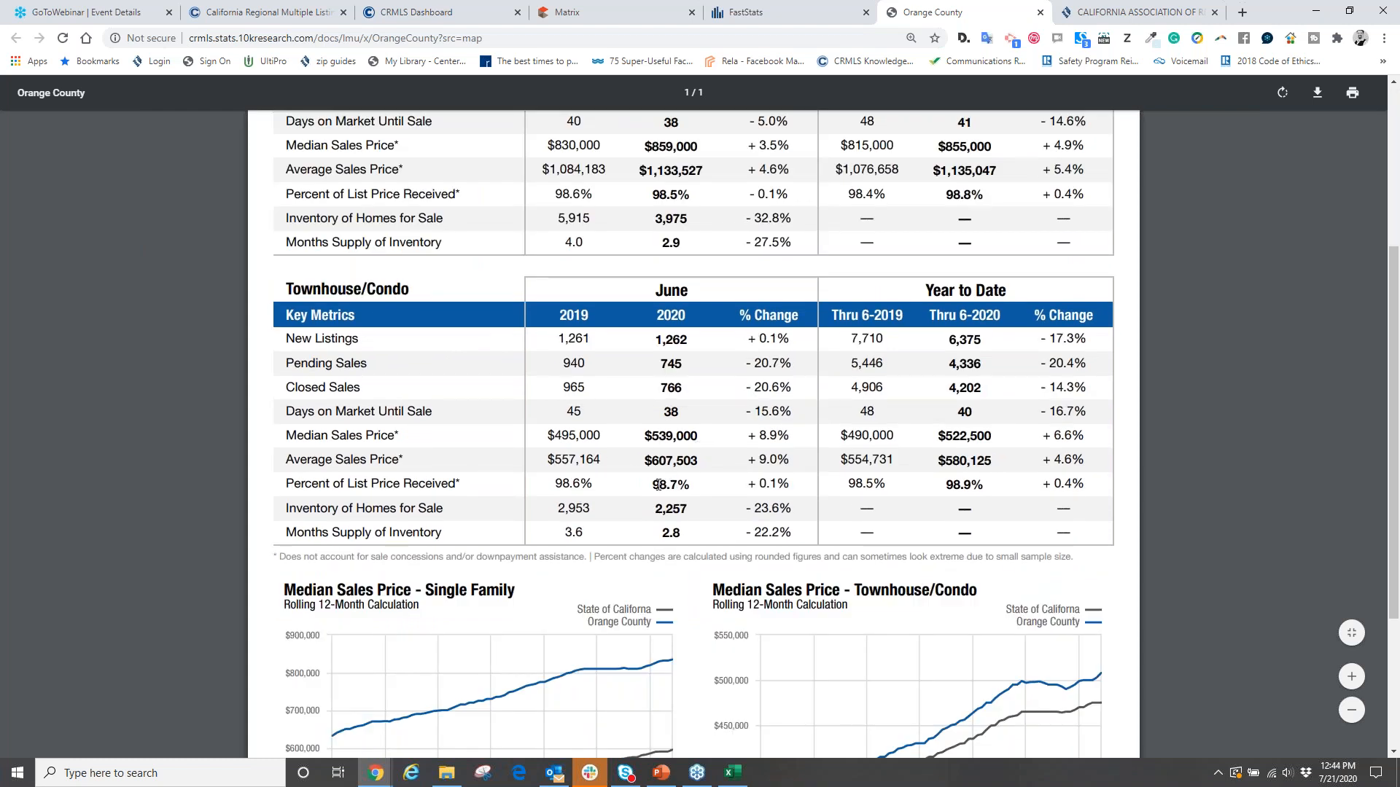
scroll(764, 460, up, 2)
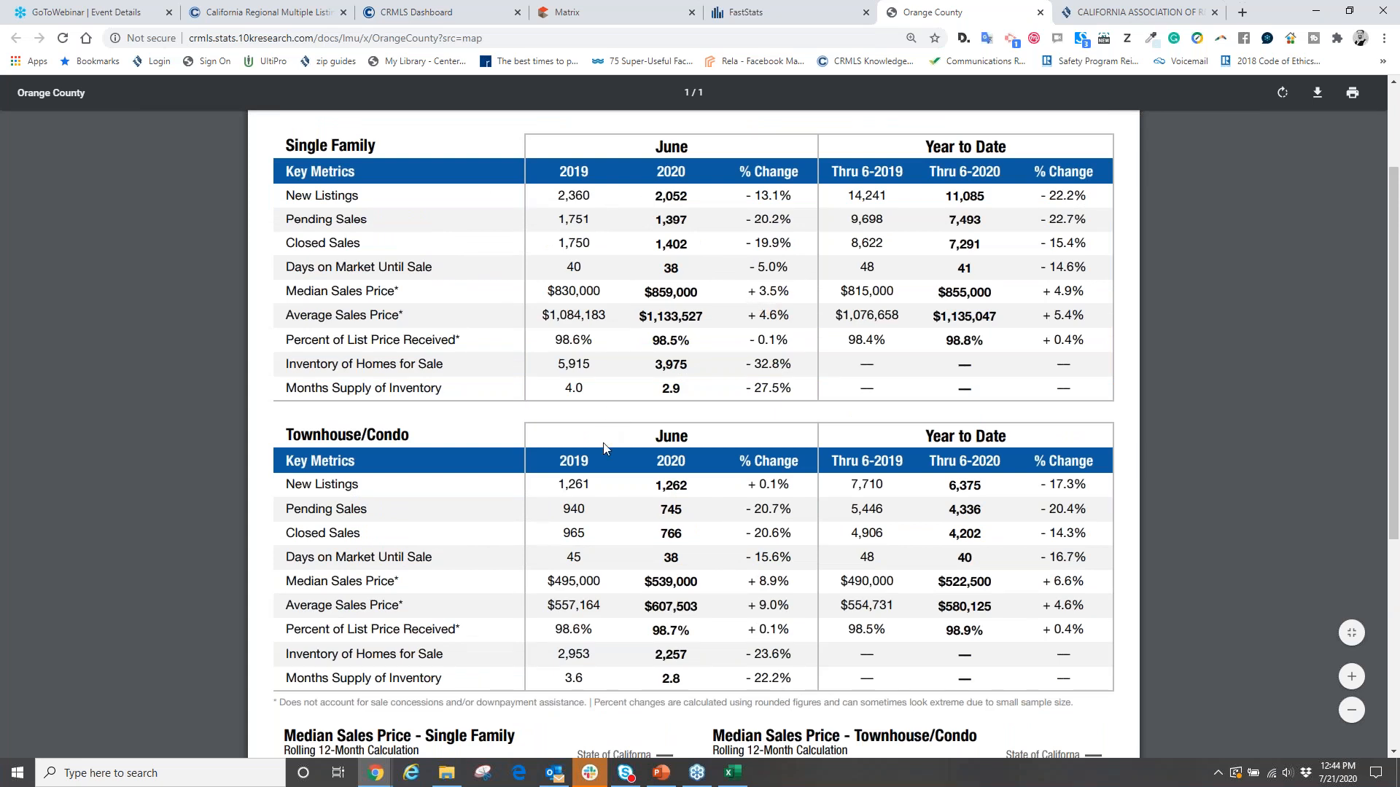
Step: Highlight the 2019 single-family Months Supply of Inventory value, 4.0
drag(650, 382, 683, 389)
click(689, 390)
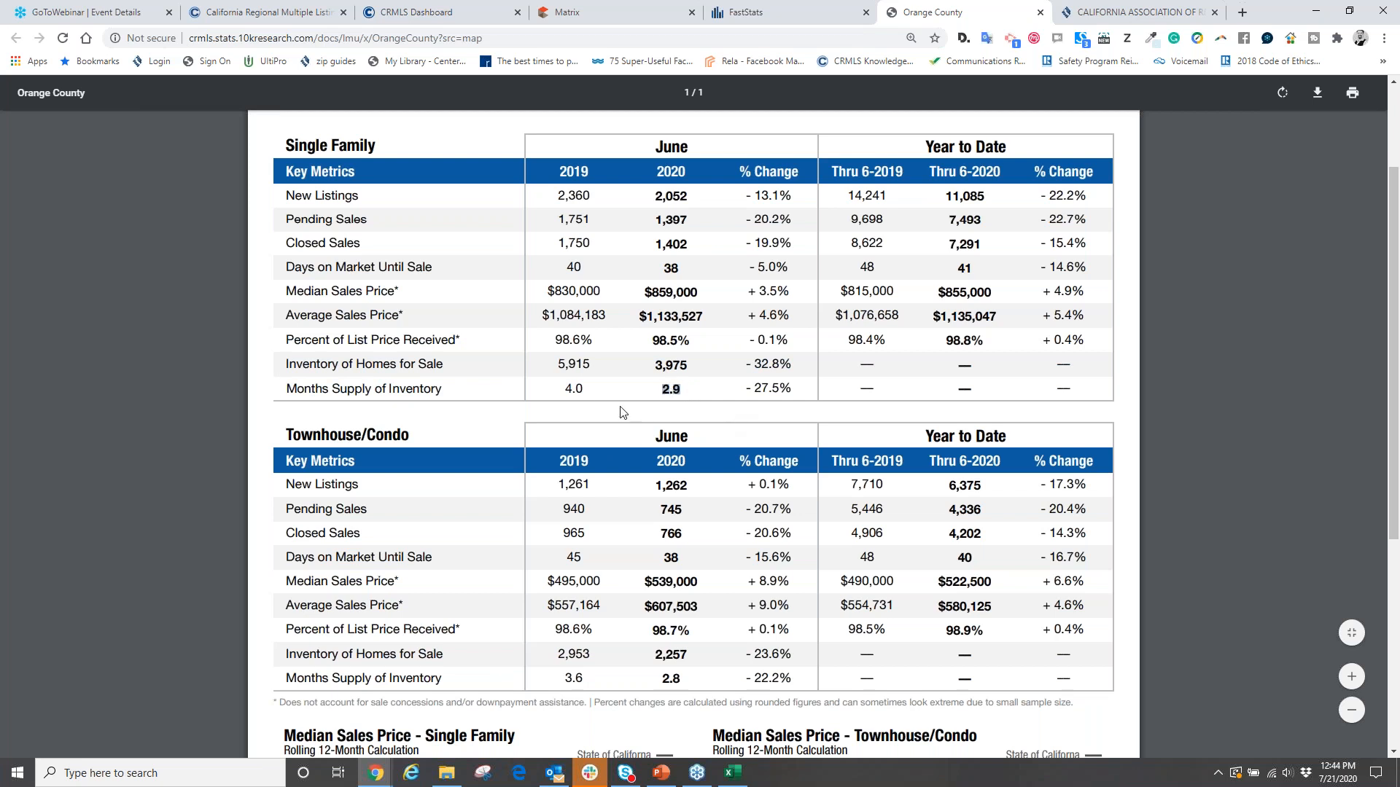
drag(592, 392, 543, 399)
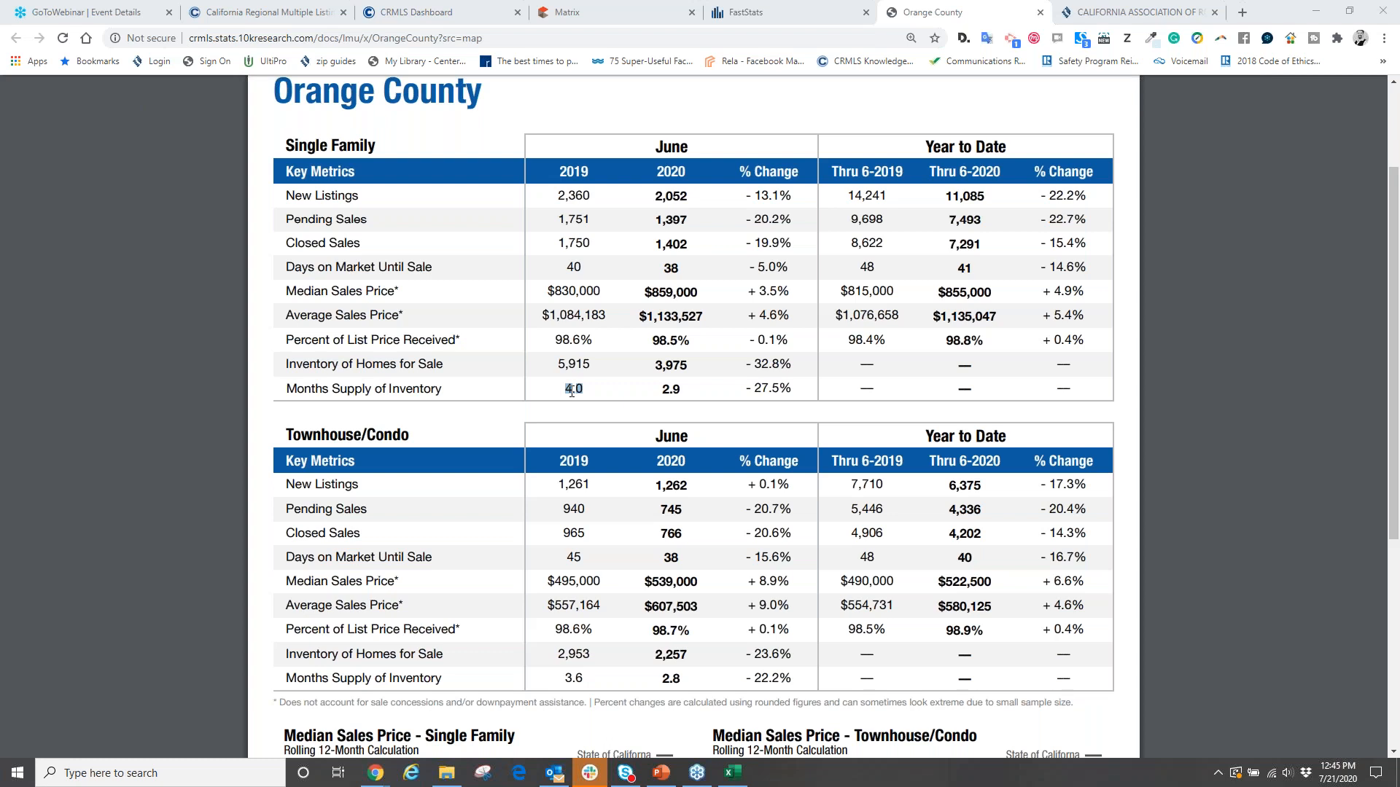
scroll(451, 426, down, 1)
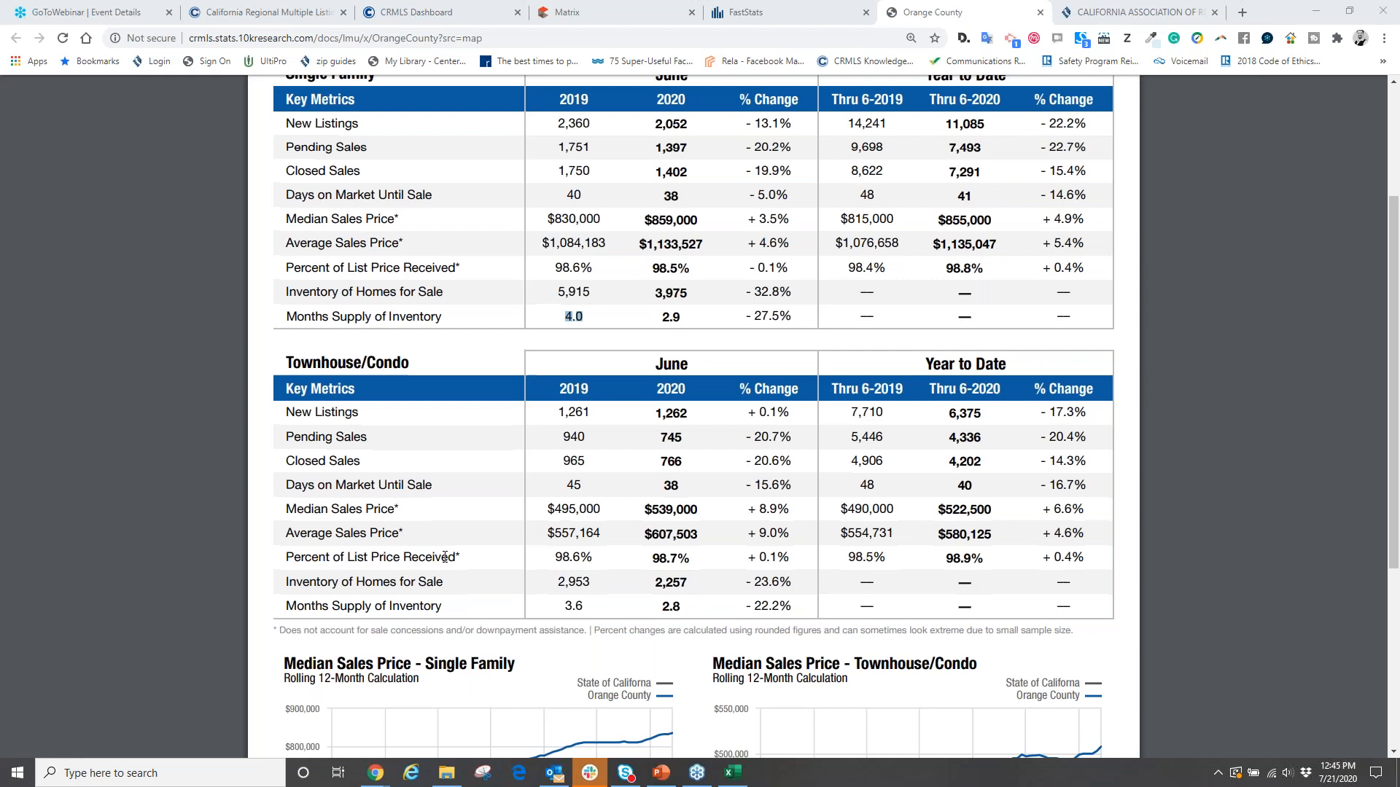
scroll(729, 292, up, 3)
Step: Close the Orange County report tabs, leaving the FastStats Southern county map on screen
click(1040, 12)
click(374, 155)
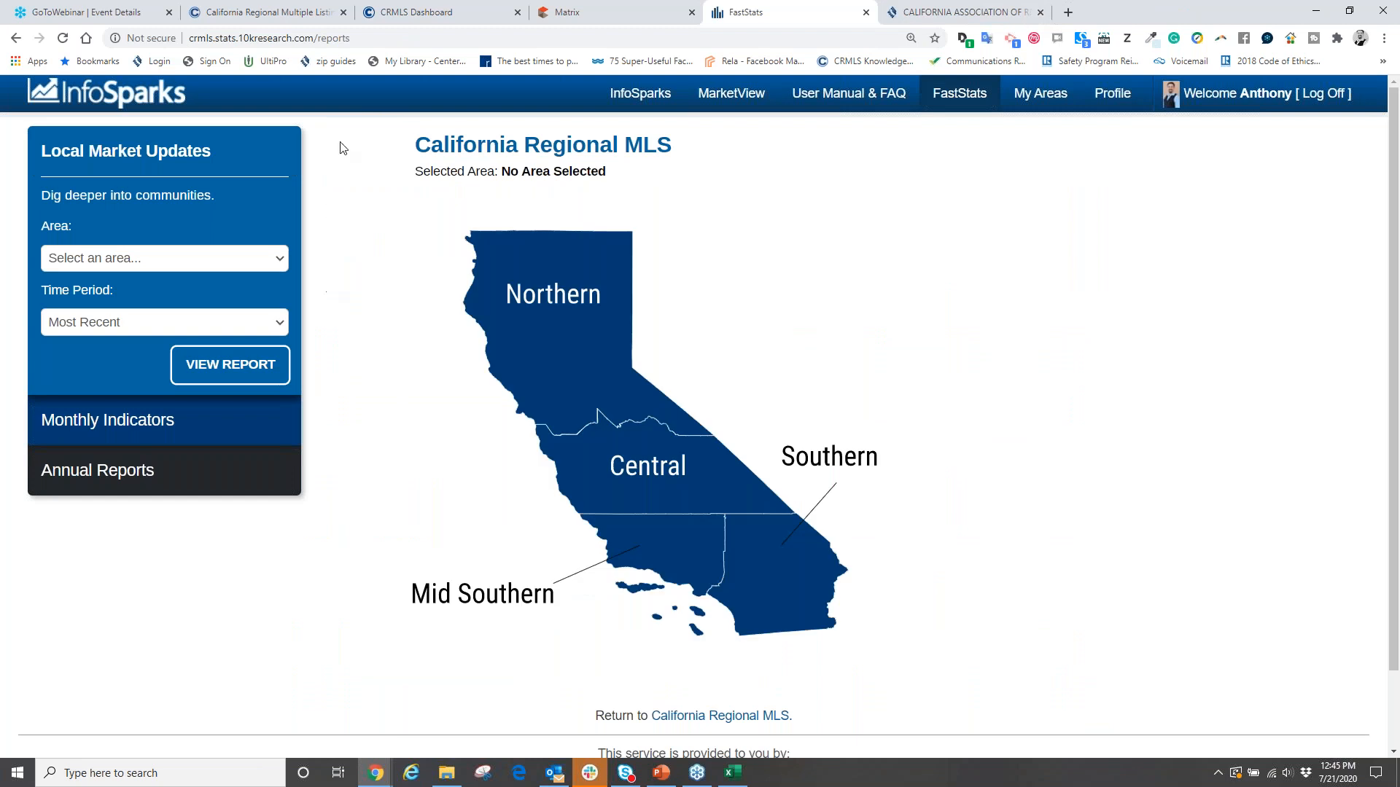
click(711, 605)
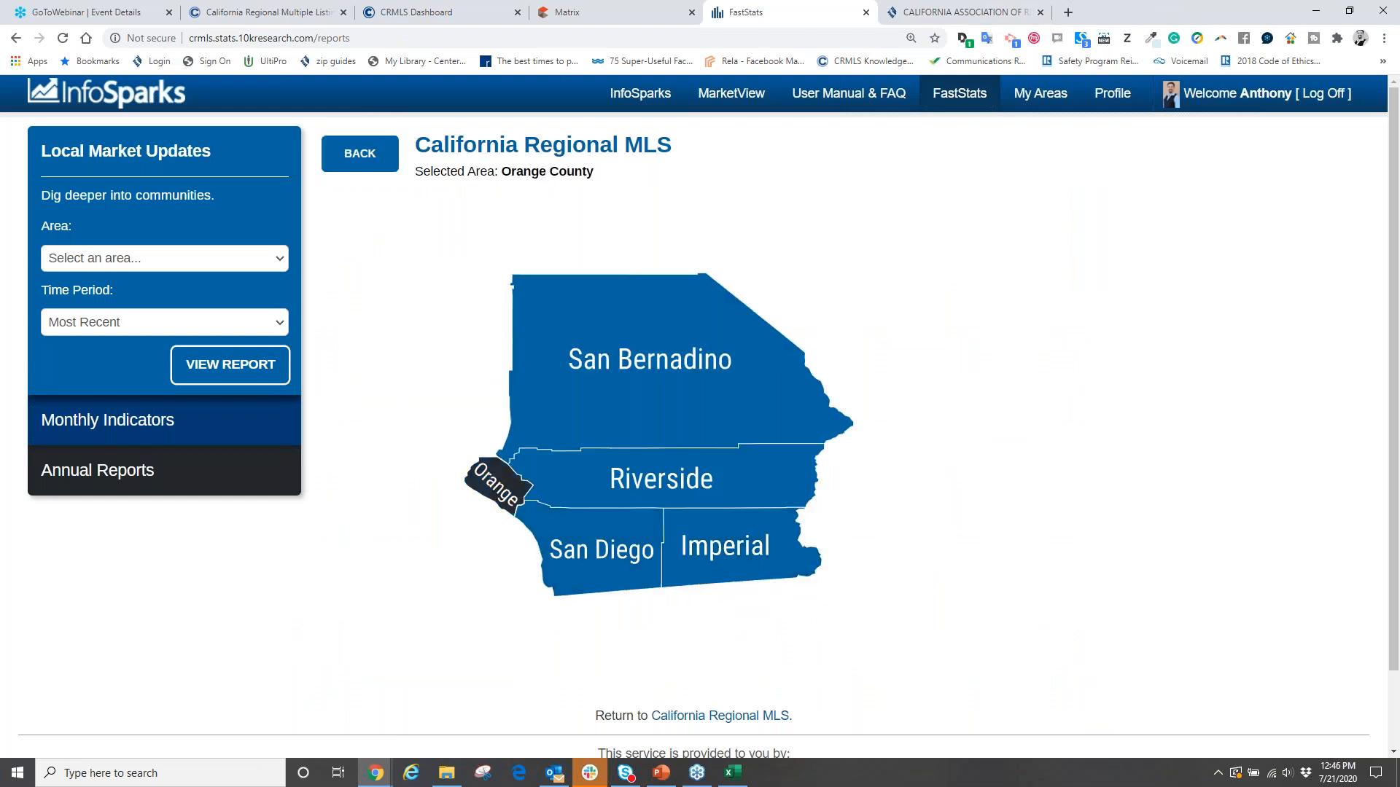
click(487, 483)
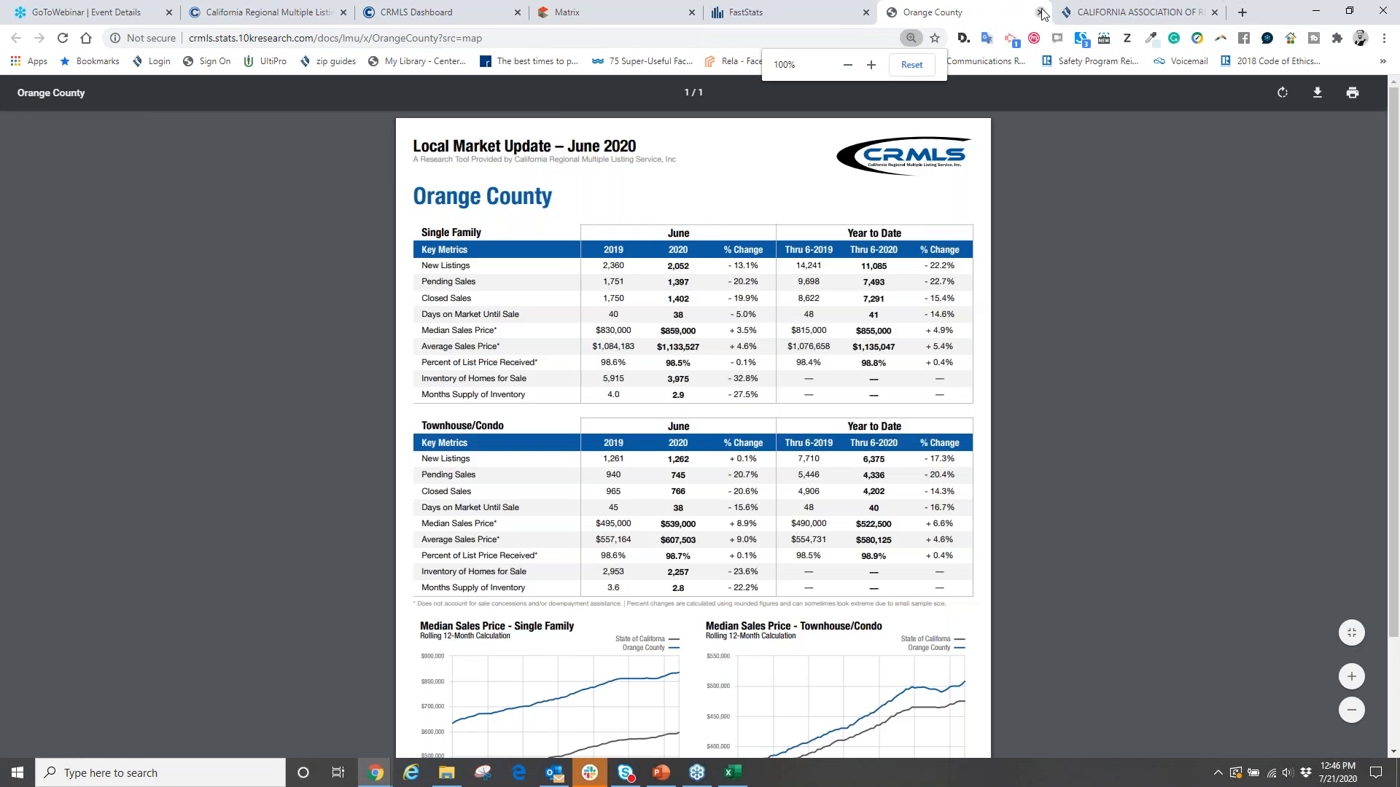
click(1041, 12)
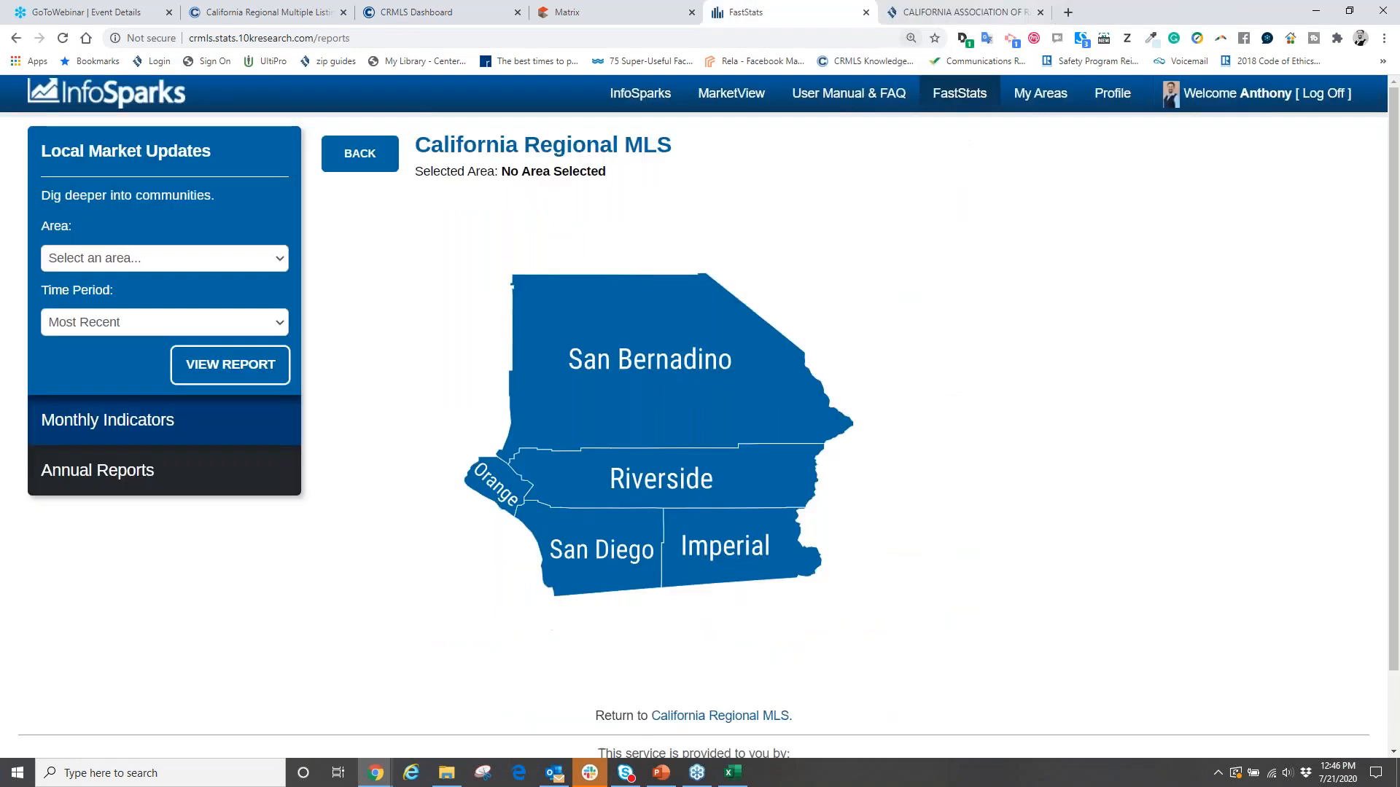
Step: Open the Orange County REALTORS June 2020 report from the Monthly Indicators association list
click(92, 430)
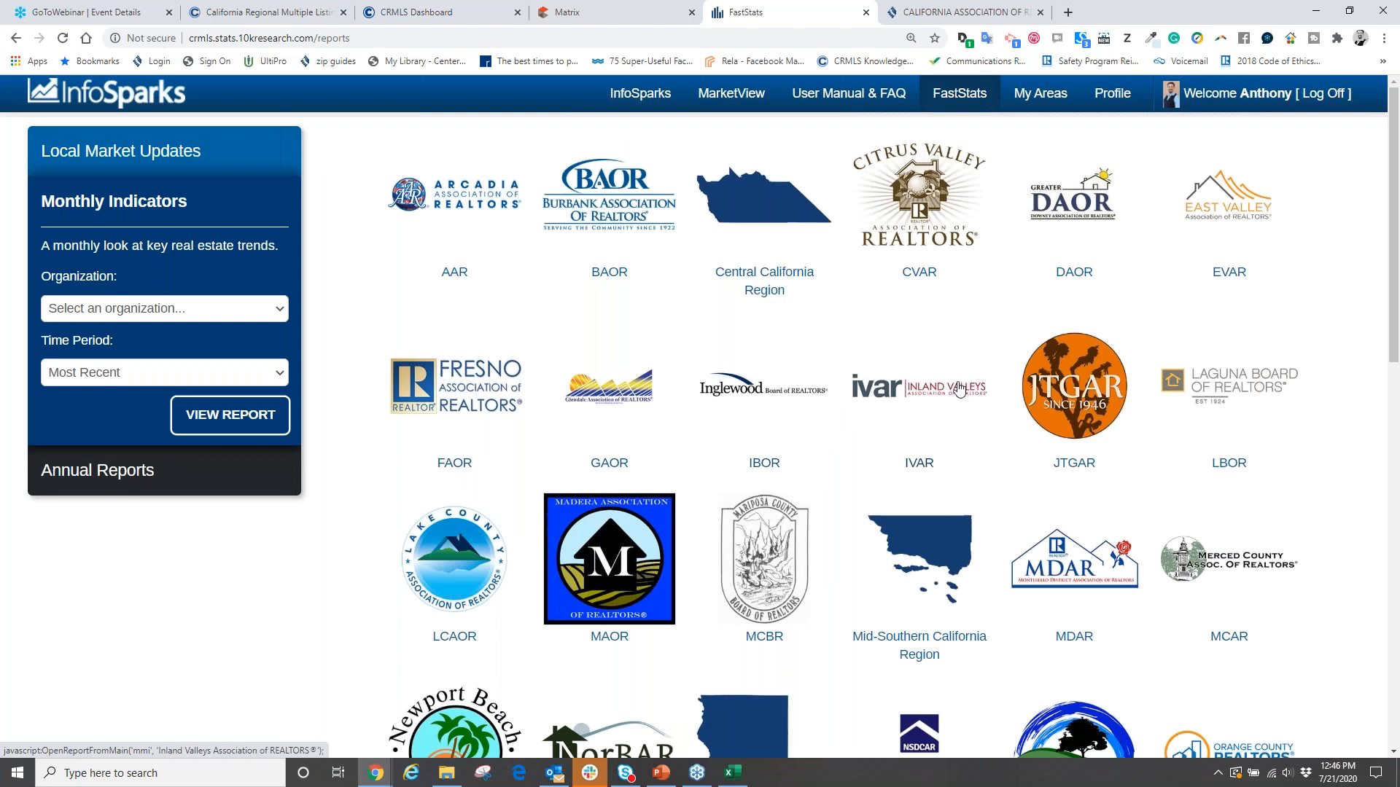
scroll(959, 390, down, 5)
scroll(1093, 474, up, 1)
click(1191, 535)
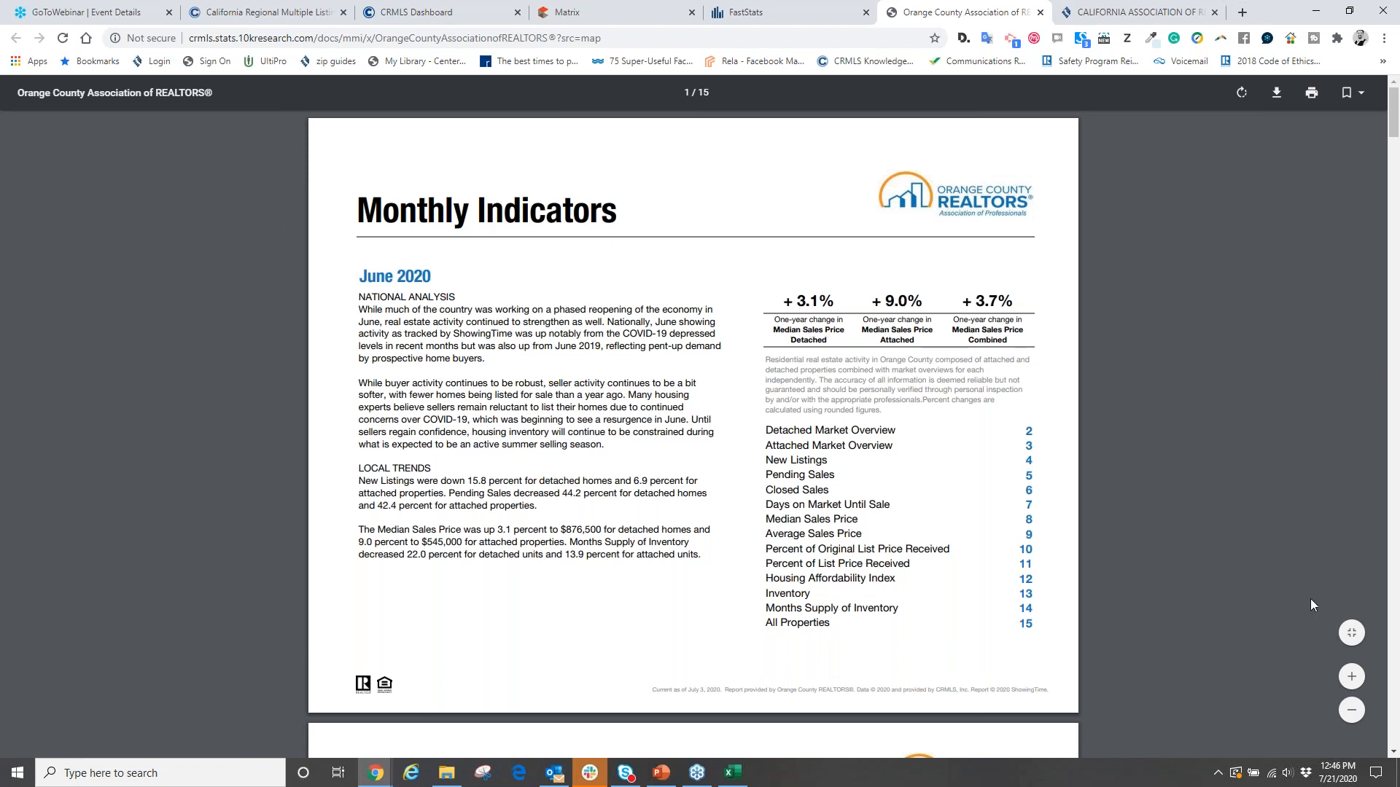
Step: Zoom in and scroll past the Market Overviews to page 4, New Listings (1,942 detached, down 15.8%)
click(1351, 677)
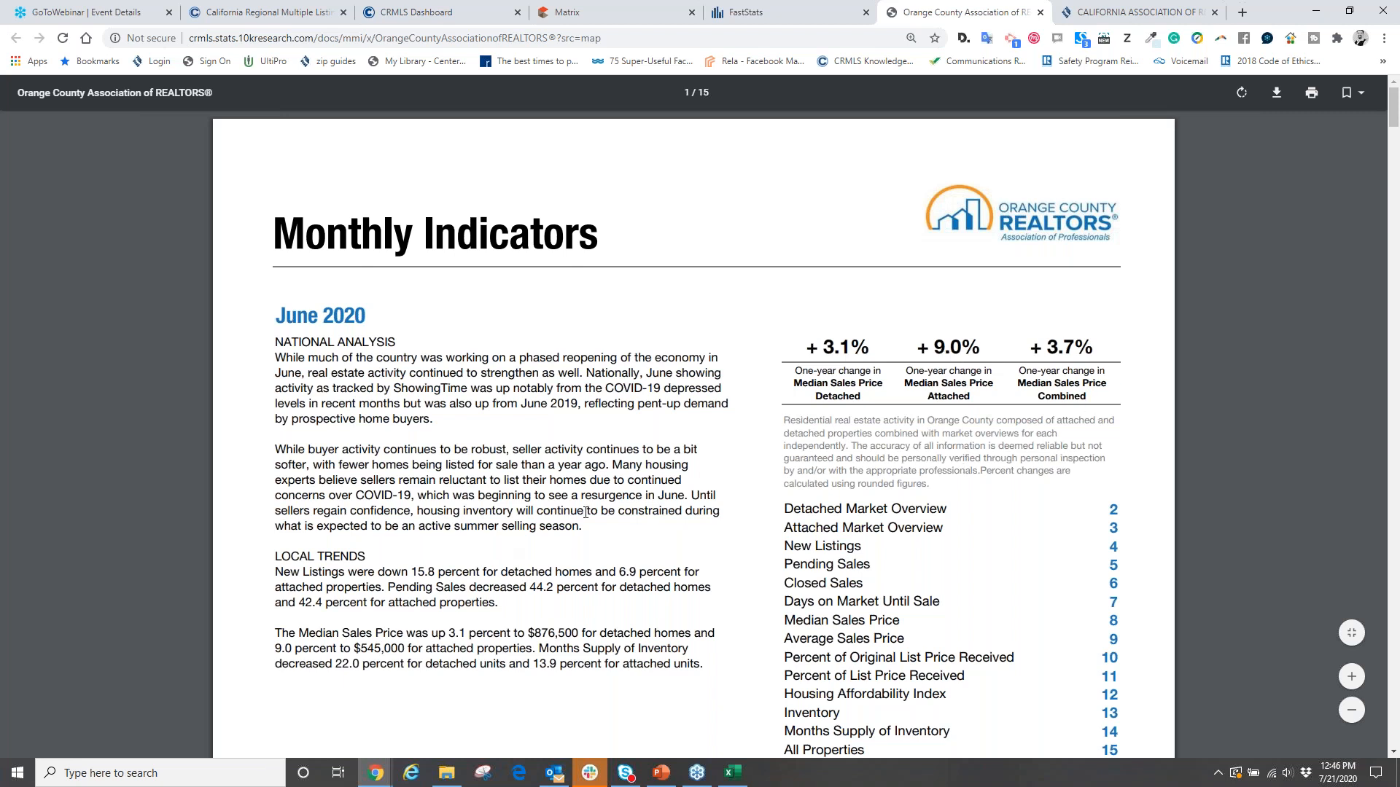
scroll(616, 489, down, 15)
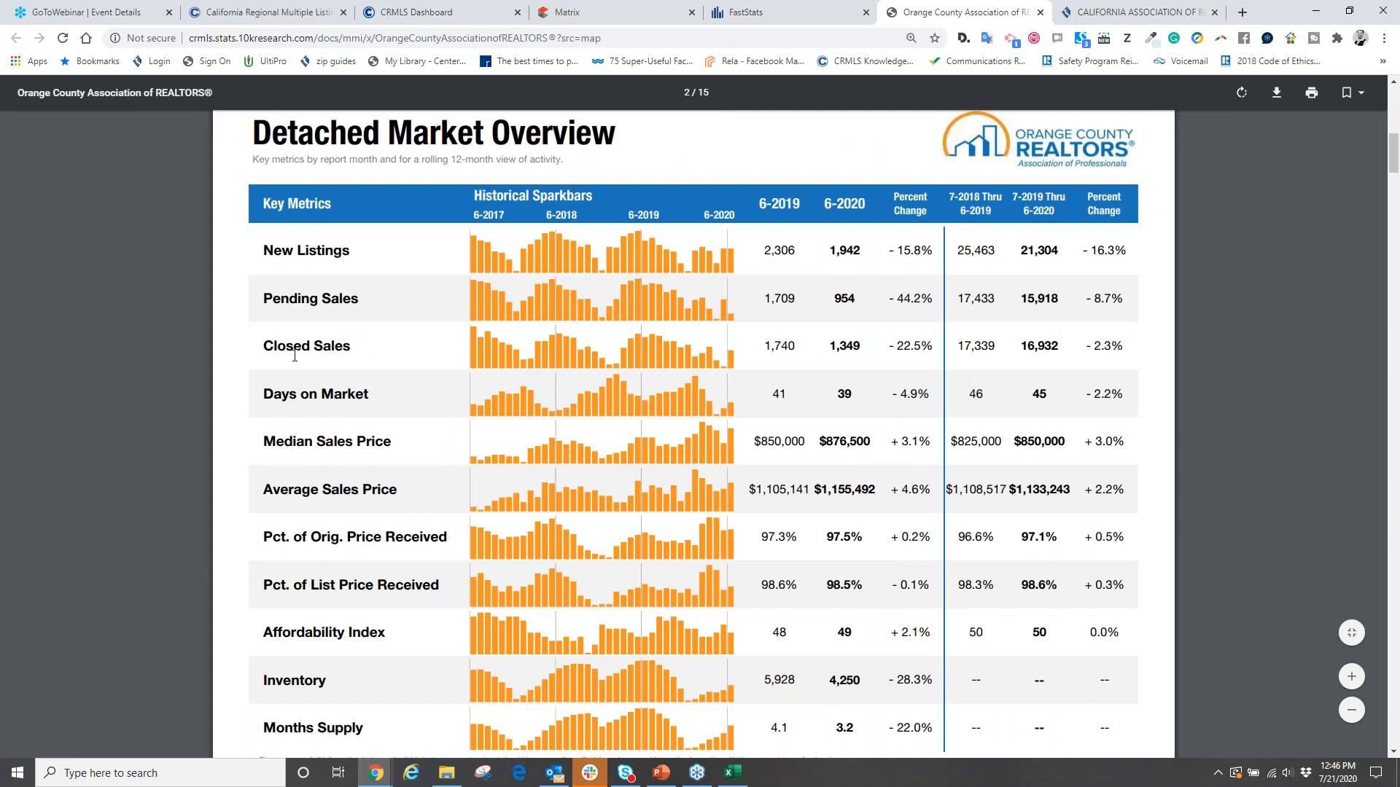
scroll(286, 438, down, 1)
scroll(286, 437, down, 2)
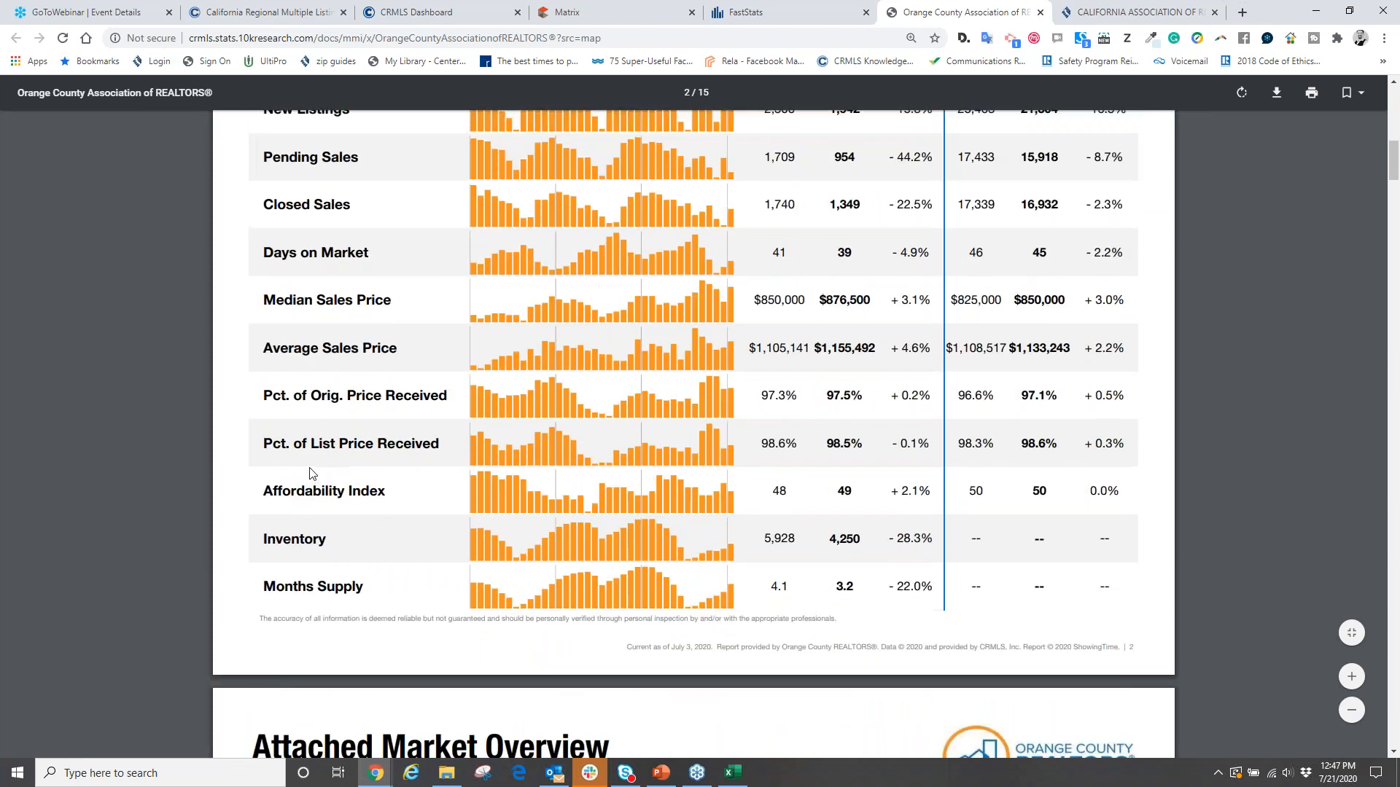
scroll(357, 474, up, 3)
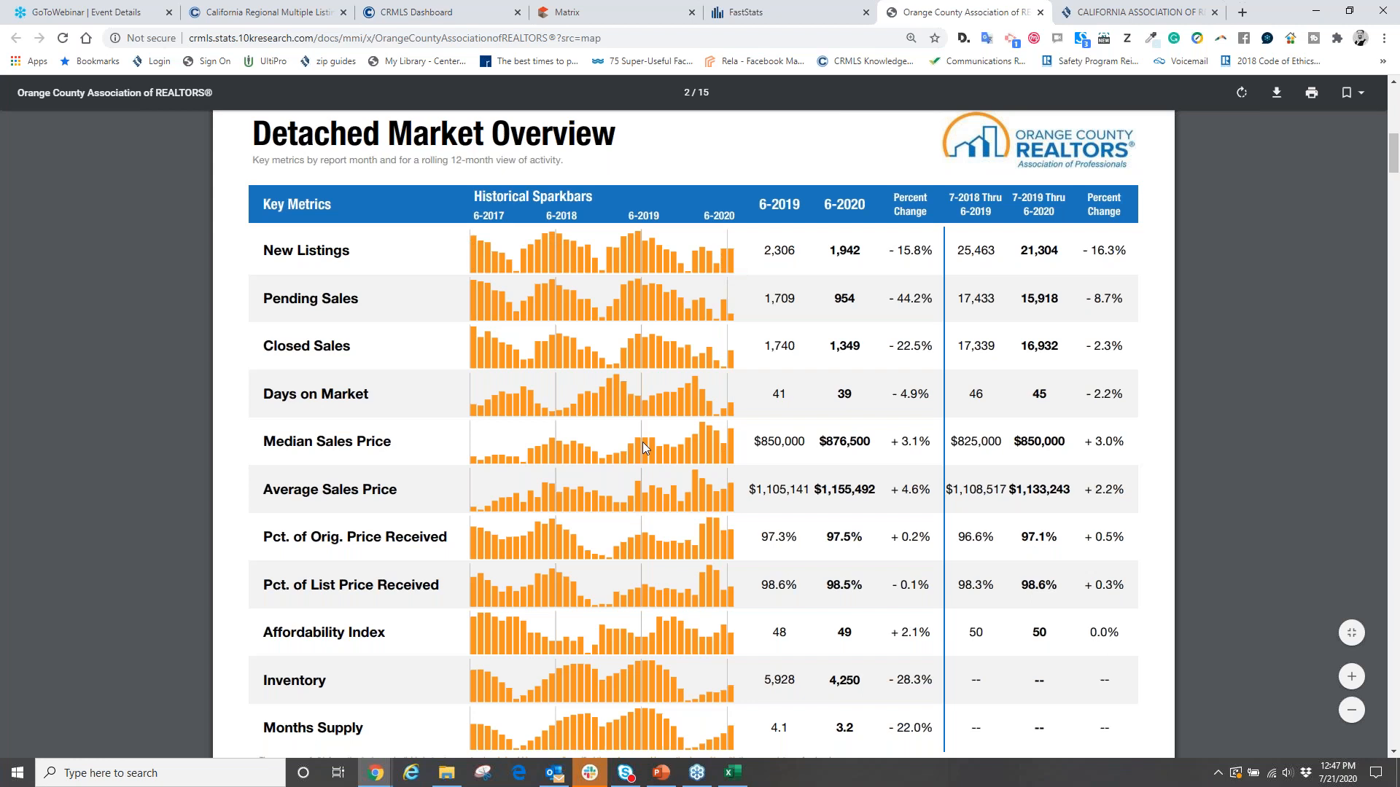
scroll(659, 435, down, 8)
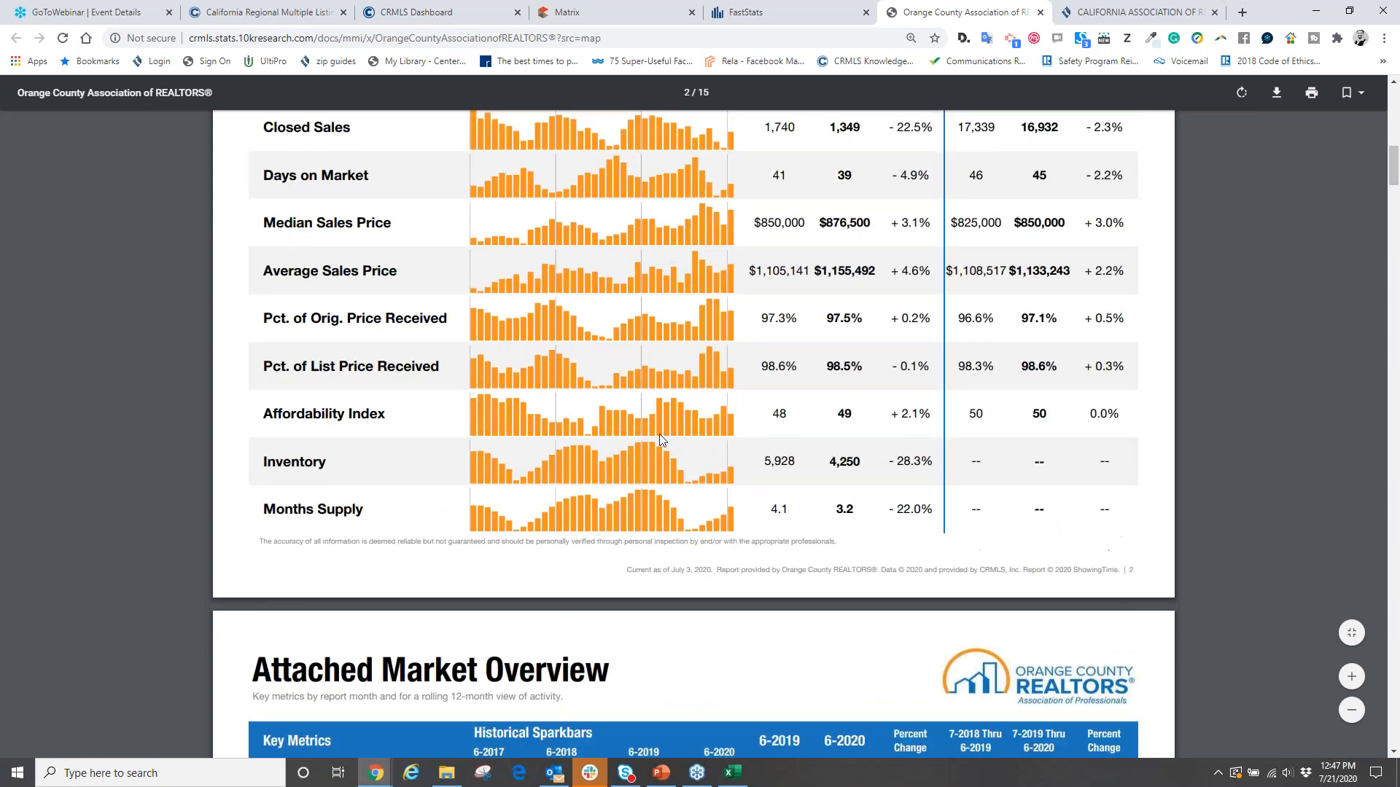
scroll(659, 435, down, 3)
scroll(659, 435, up, 2)
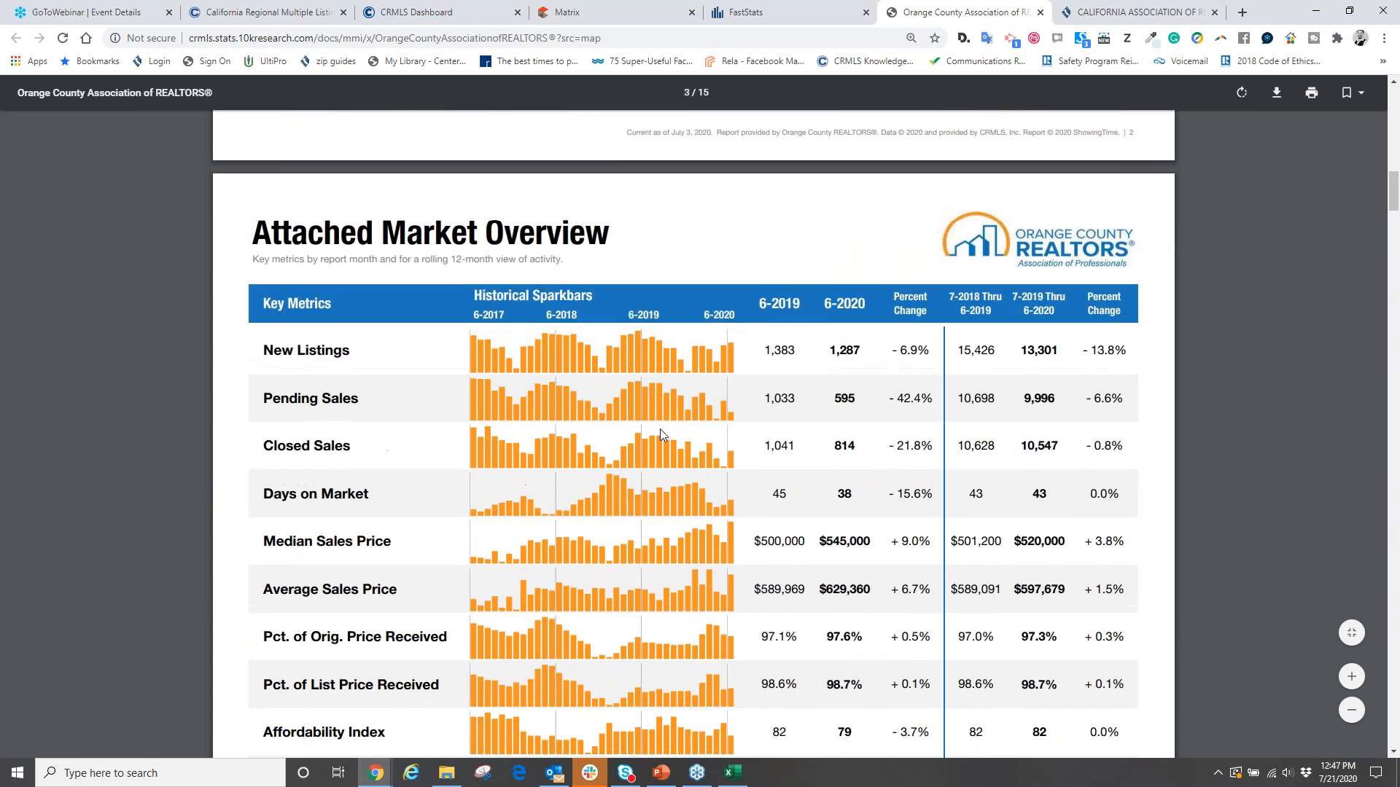
scroll(659, 435, down, 1)
scroll(660, 435, down, 4)
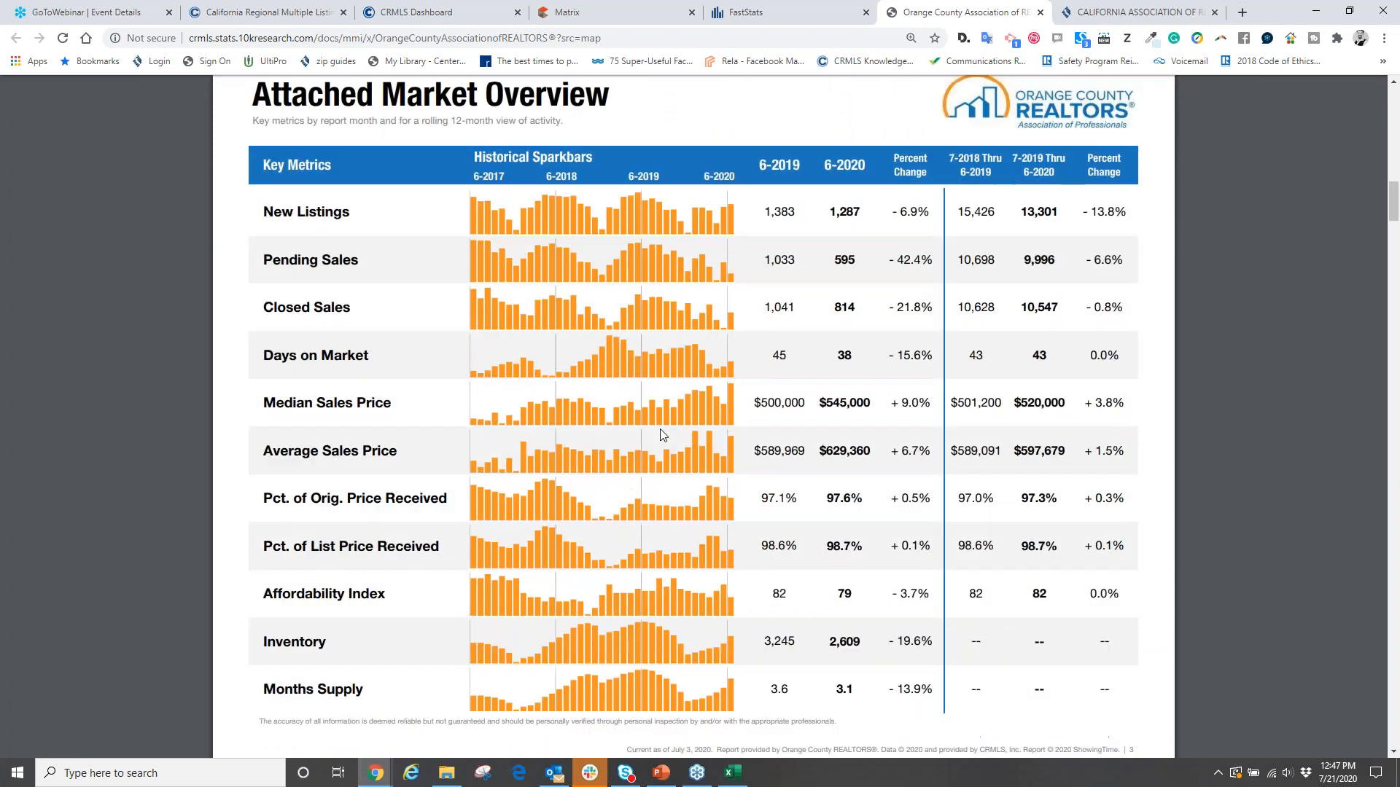
scroll(755, 355, down, 6)
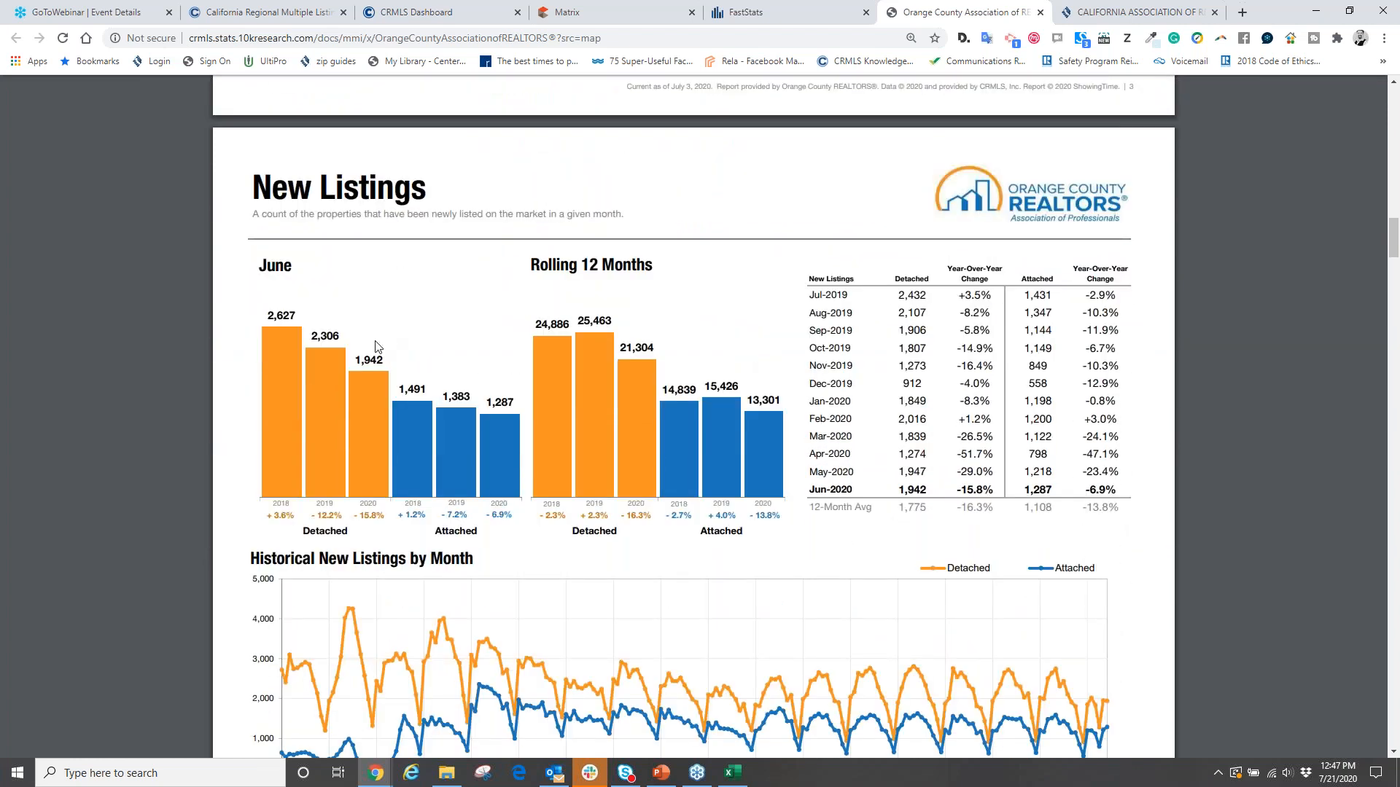
scroll(549, 348, down, 3)
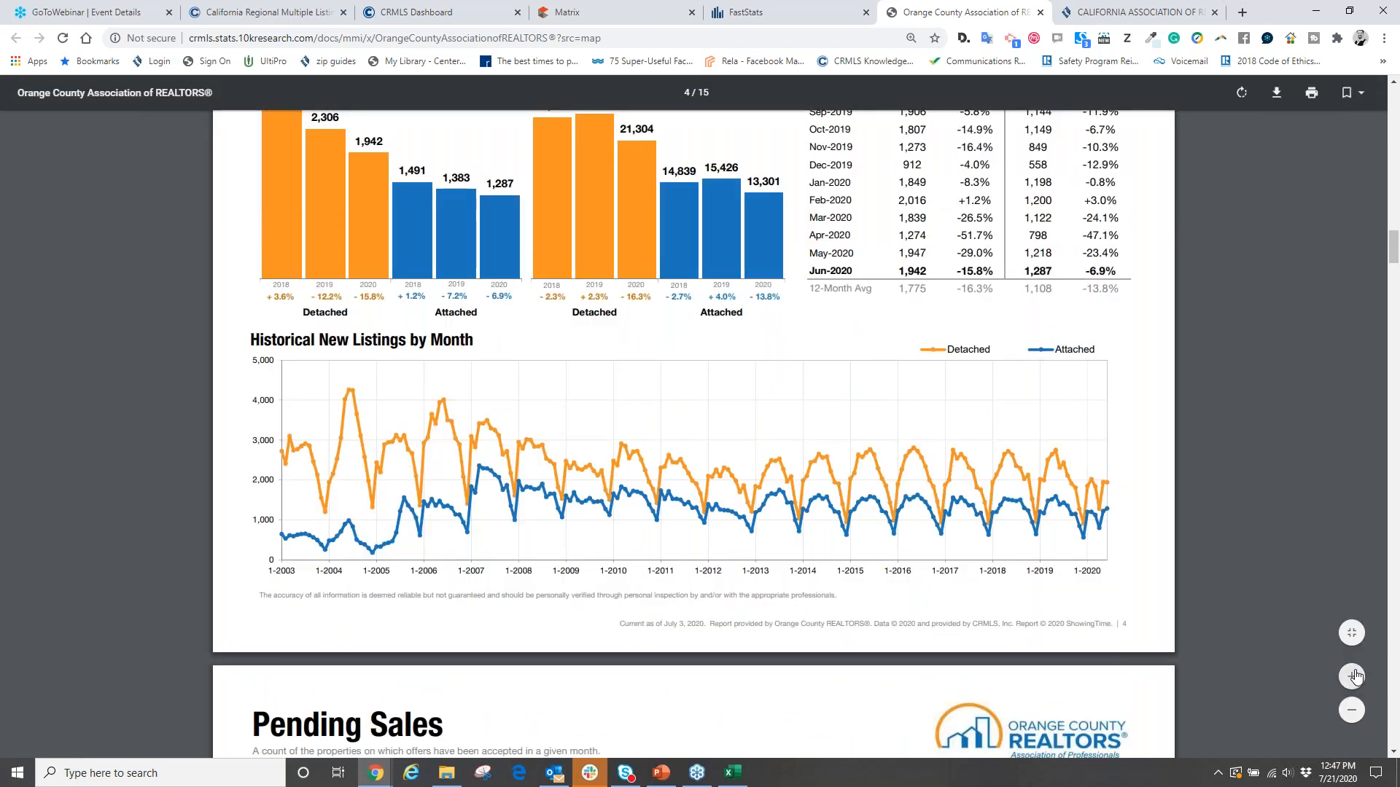
Step: Zoom in again and scroll to page 8 Median Sales Price: detached $876,500, attached $545,000
click(1352, 676)
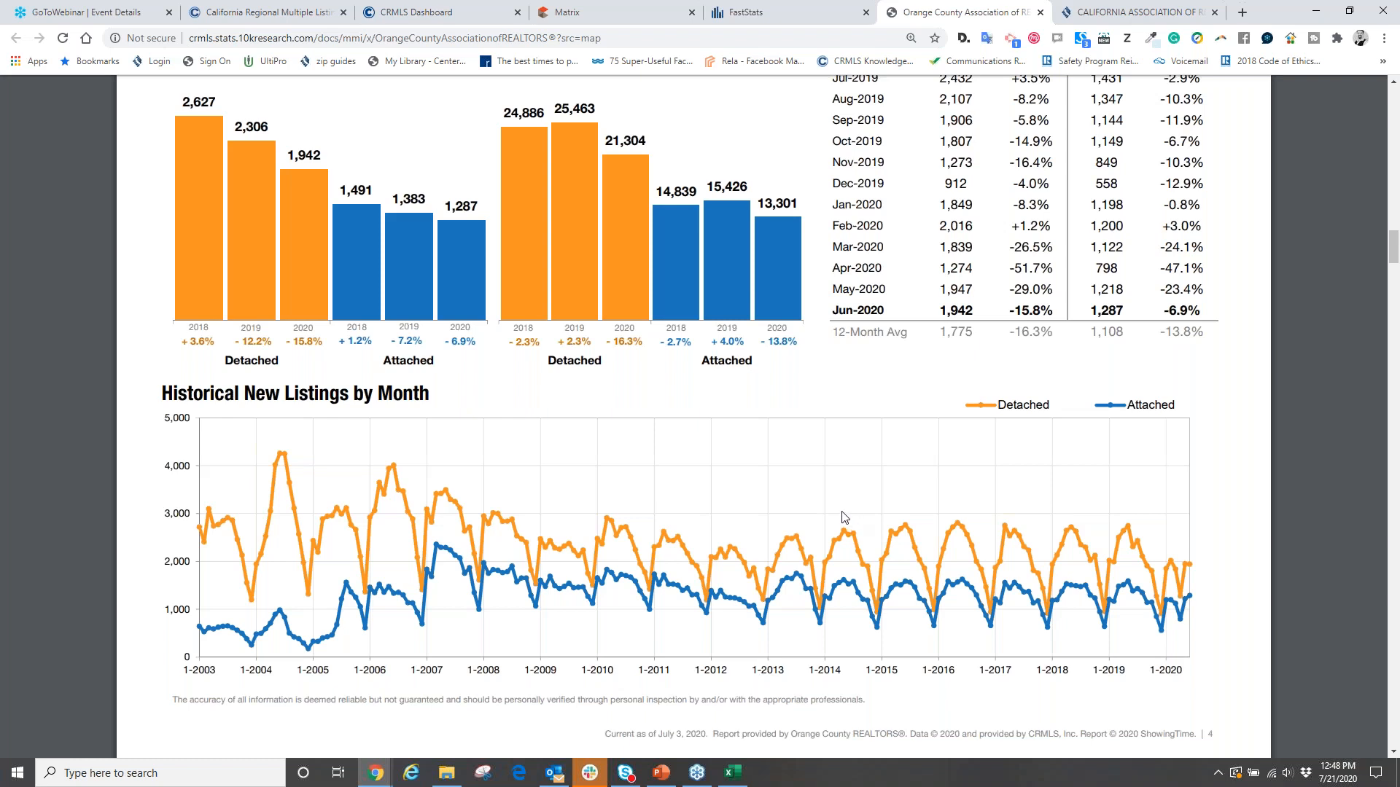
scroll(844, 517, down, 9)
scroll(834, 505, down, 9)
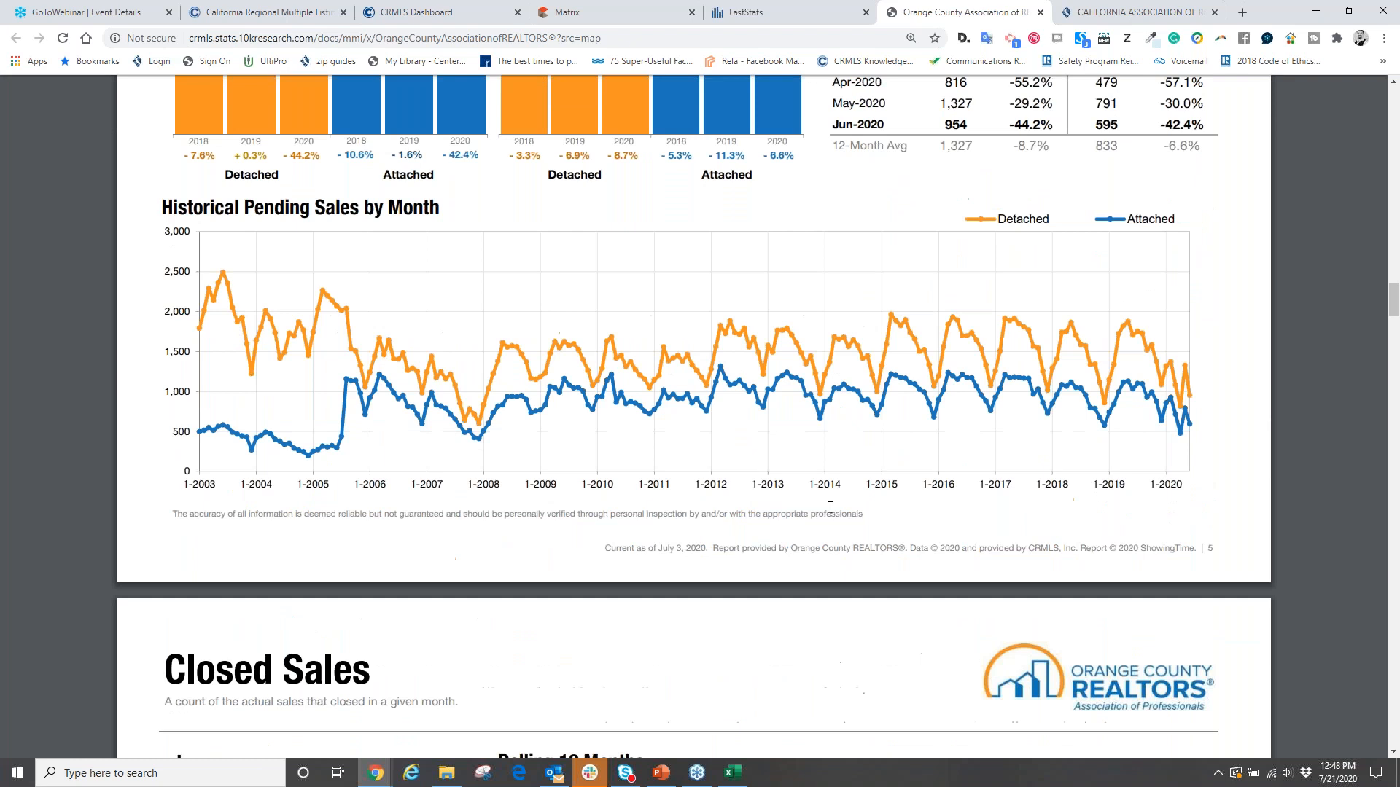
scroll(826, 516, down, 19)
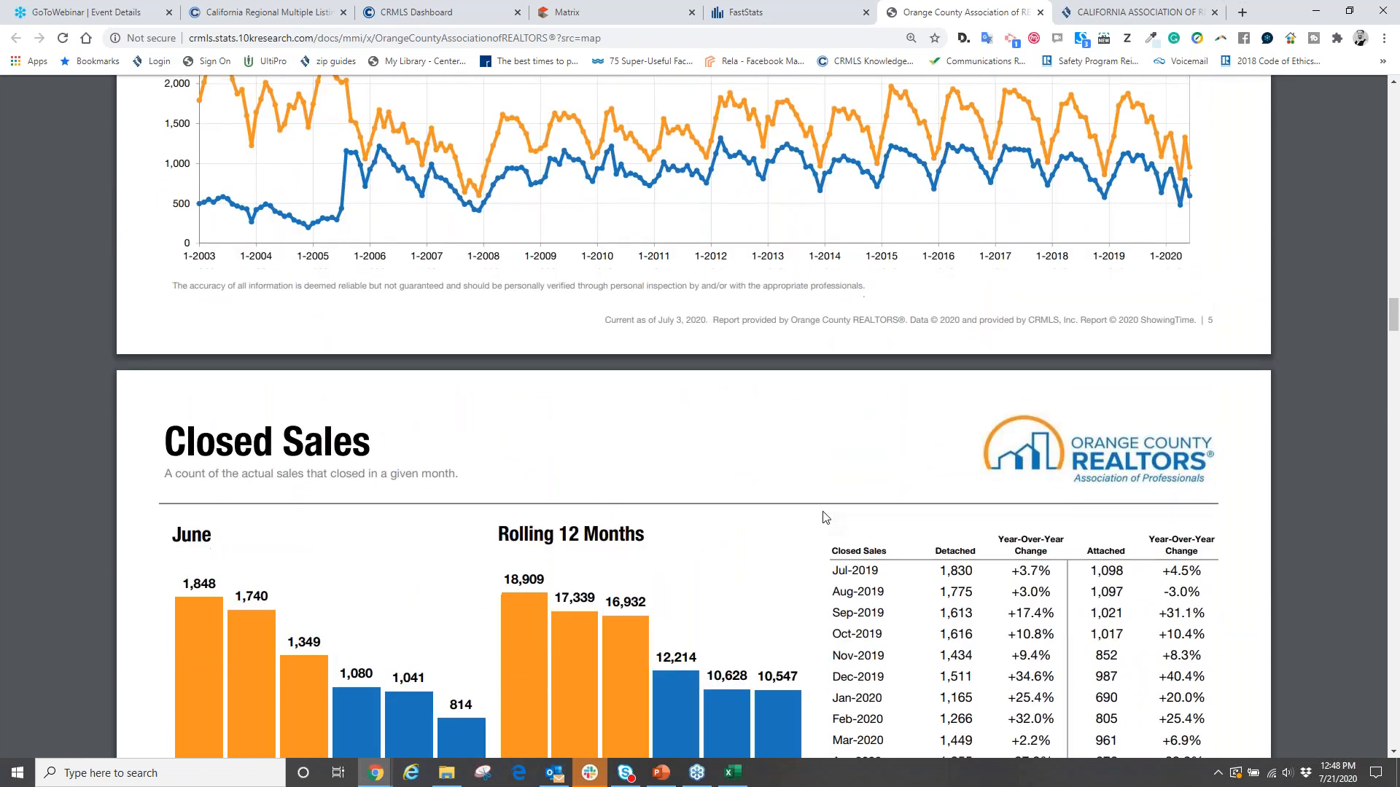
scroll(822, 514, down, 11)
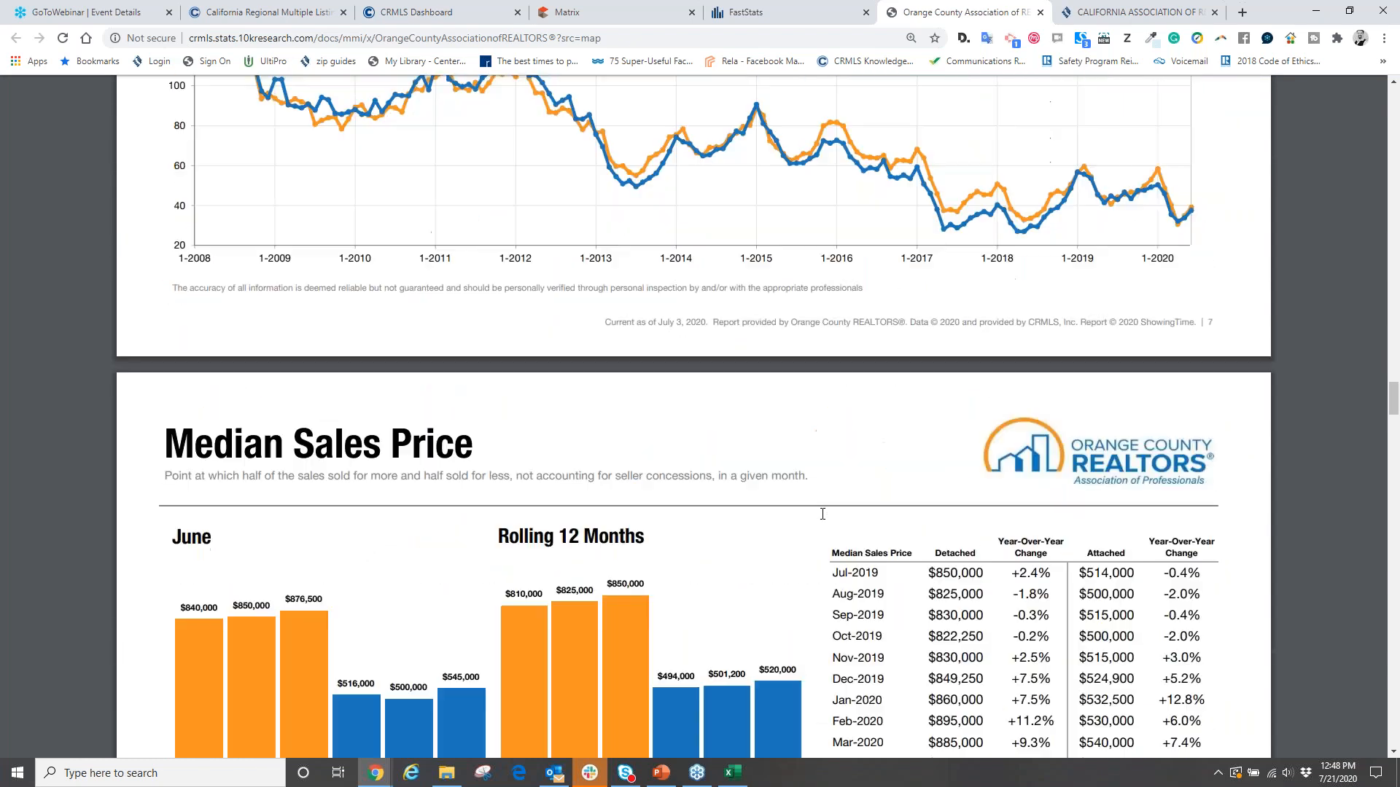
scroll(822, 514, up, 2)
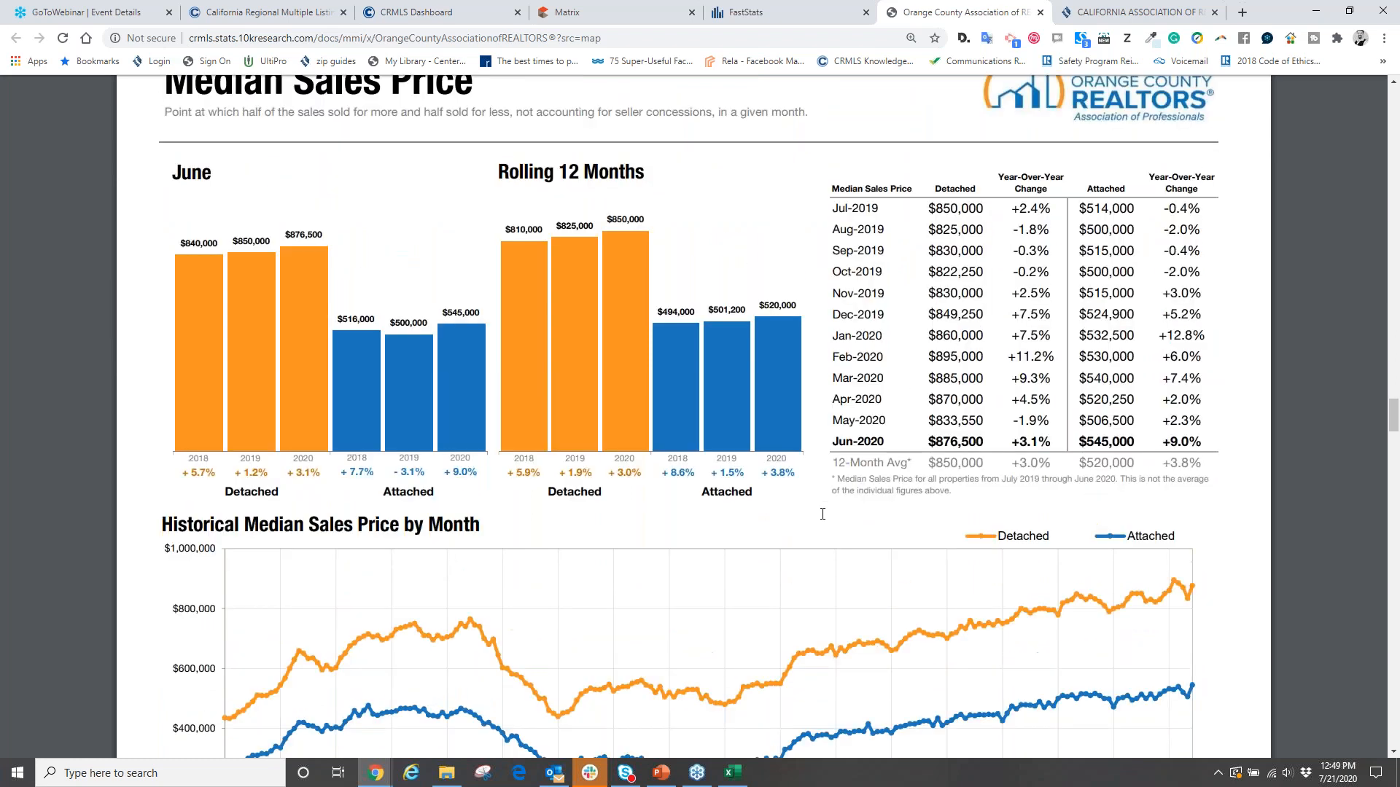
scroll(823, 514, down, 2)
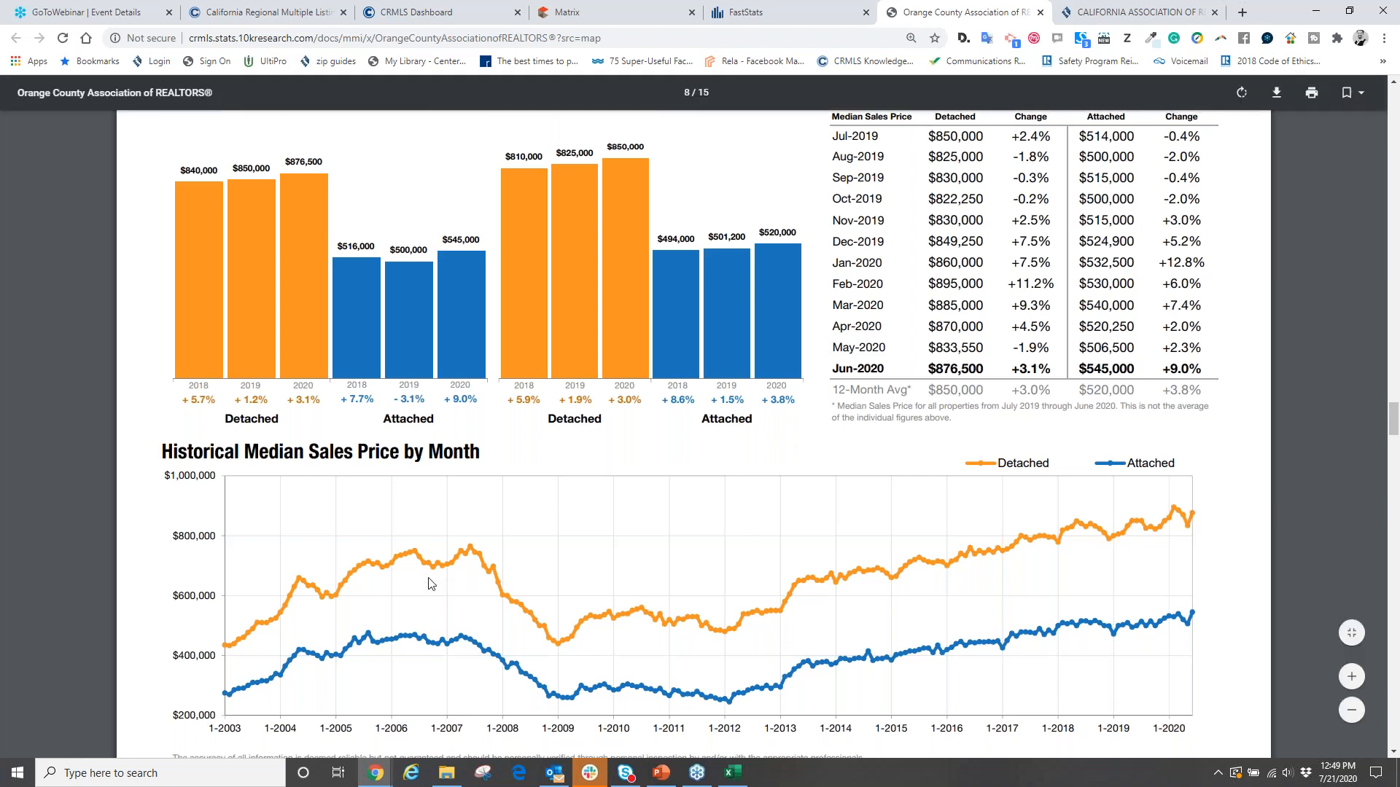
scroll(428, 584, down, 1)
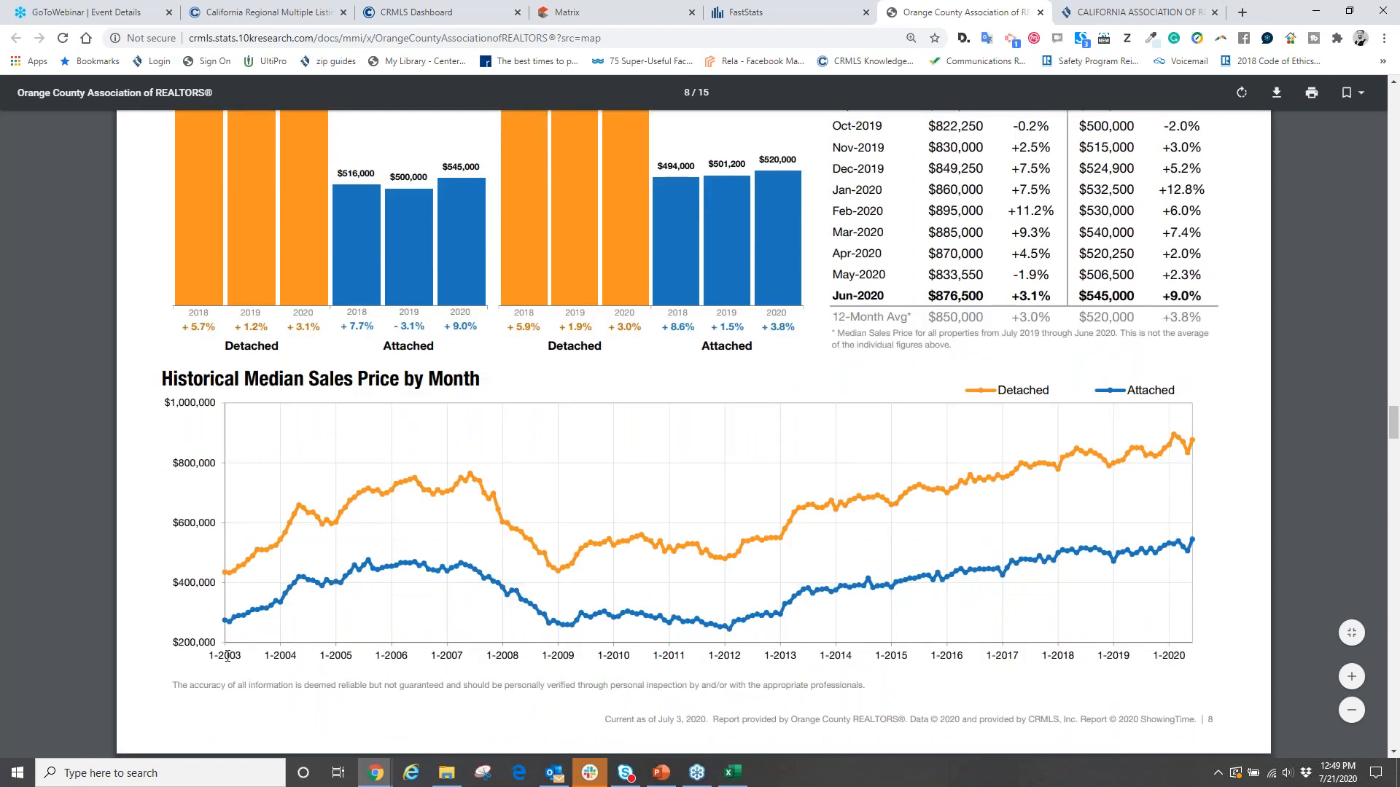
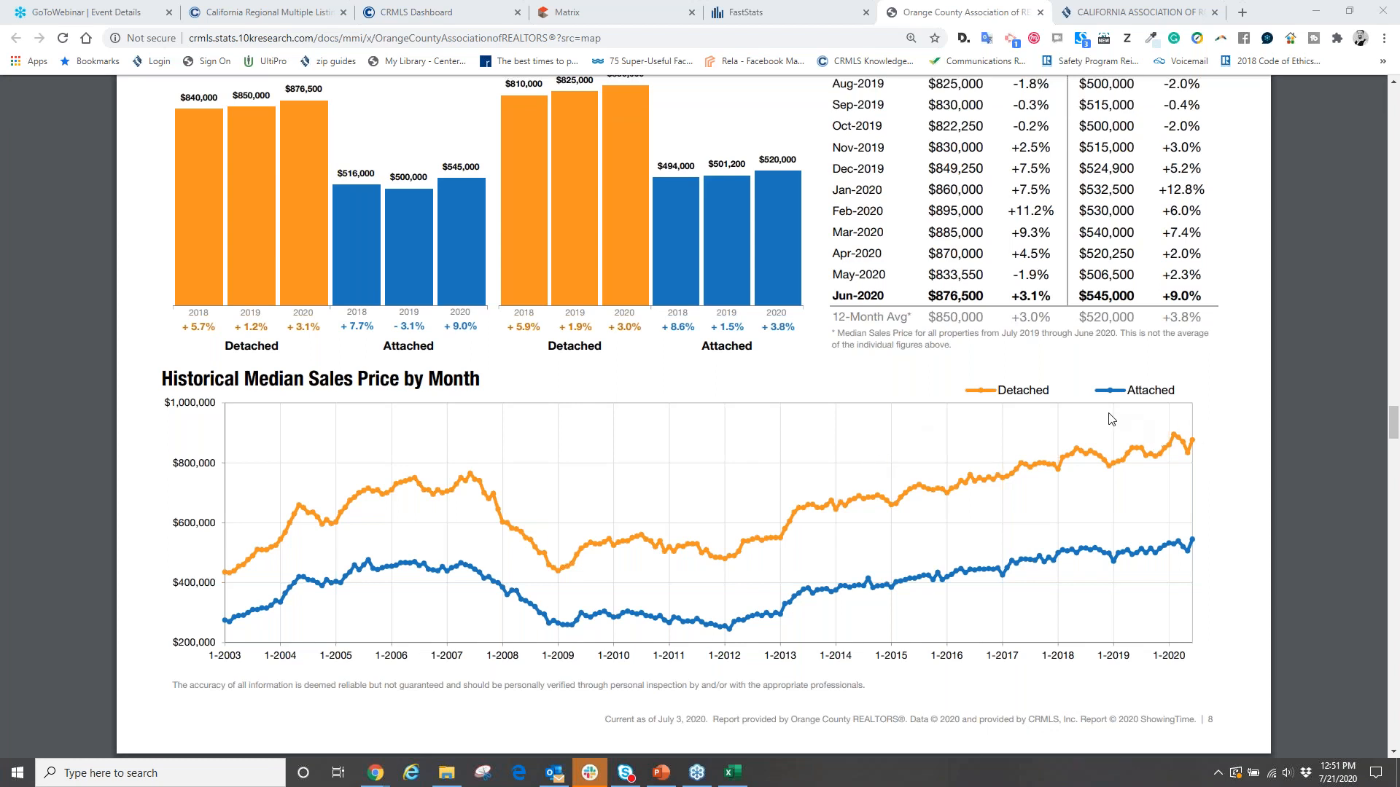
Step: Scroll past the affordability pages to page 13's Historical Inventory by Month chart (4,250 detached, 2,609 attached)
scroll(910, 454, down, 15)
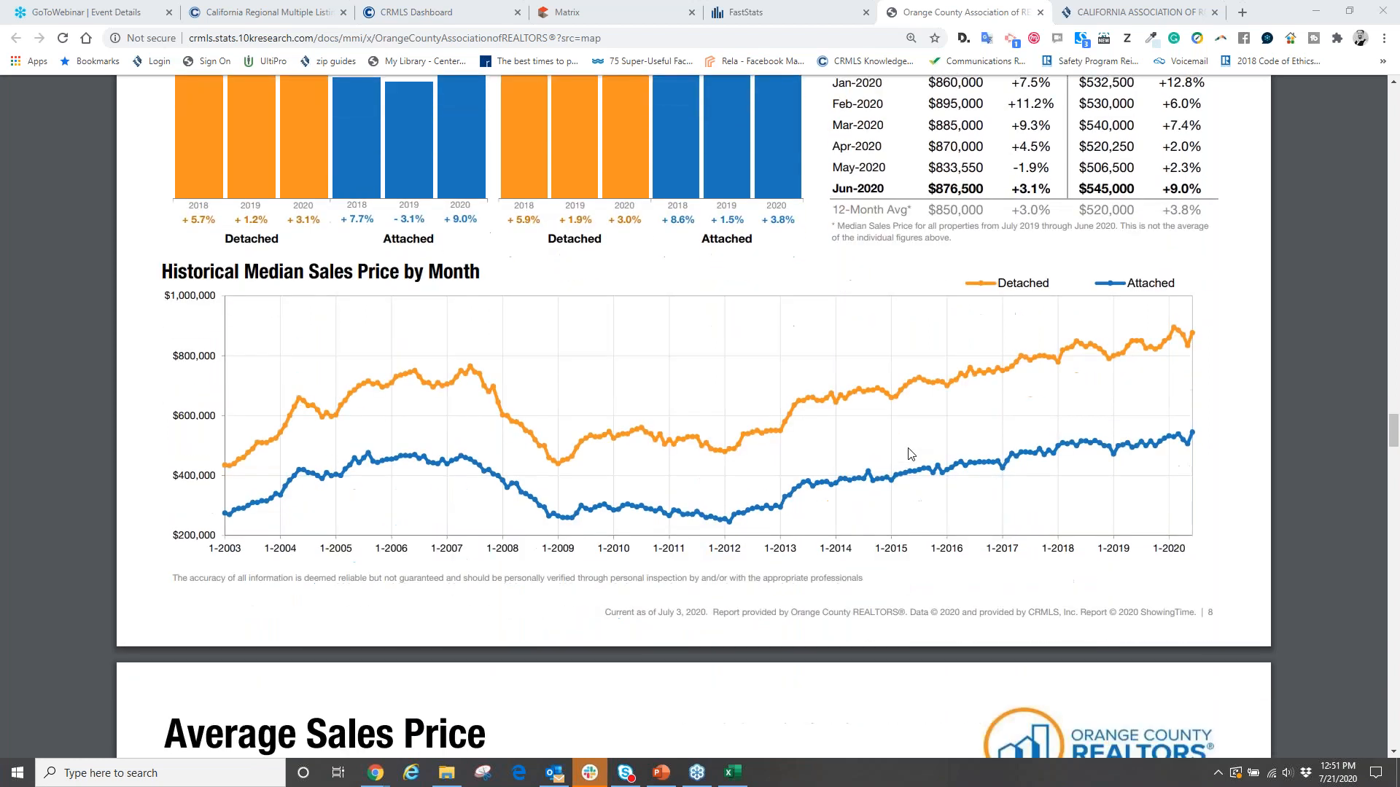
scroll(901, 459, down, 20)
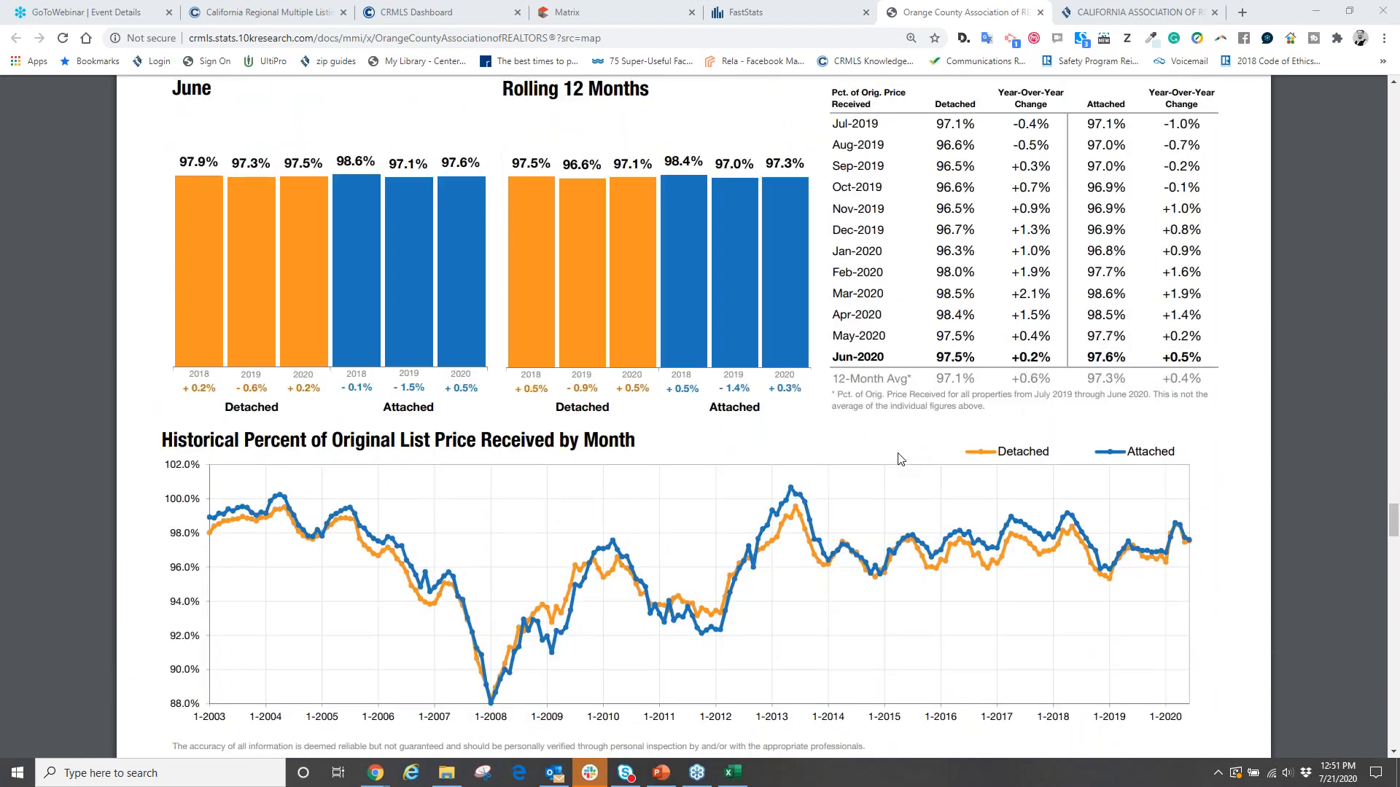
scroll(901, 459, down, 15)
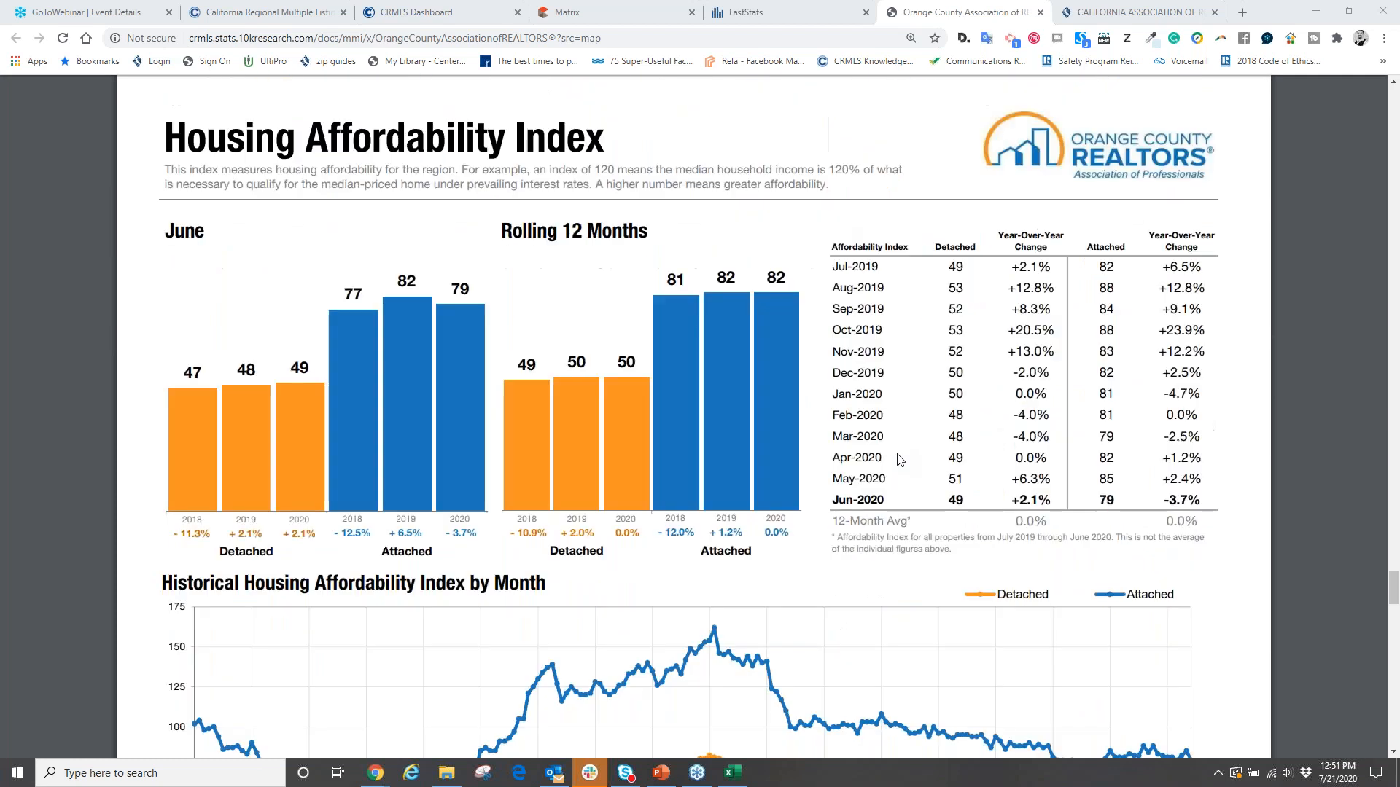
scroll(899, 459, down, 5)
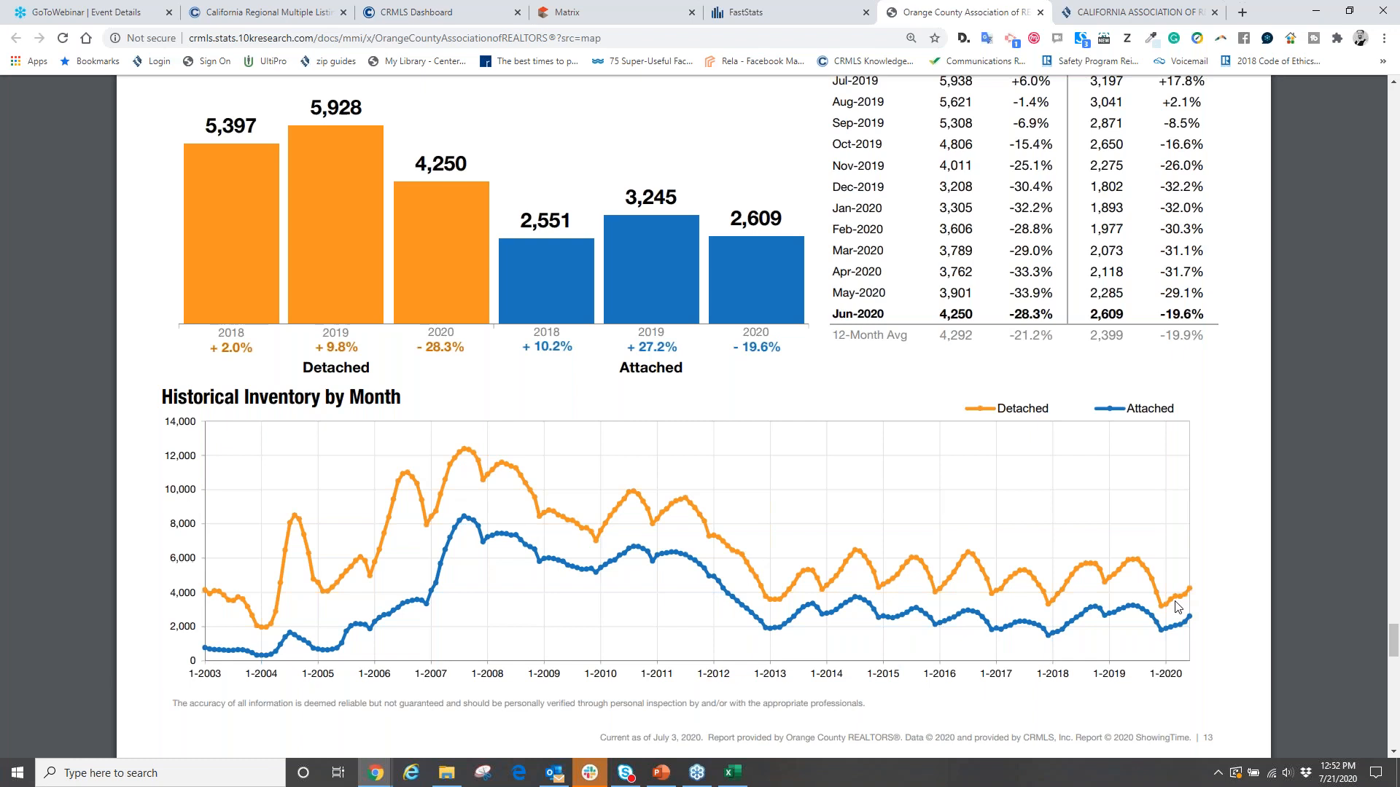
scroll(1149, 592, up, 20)
scroll(1135, 593, down, 17)
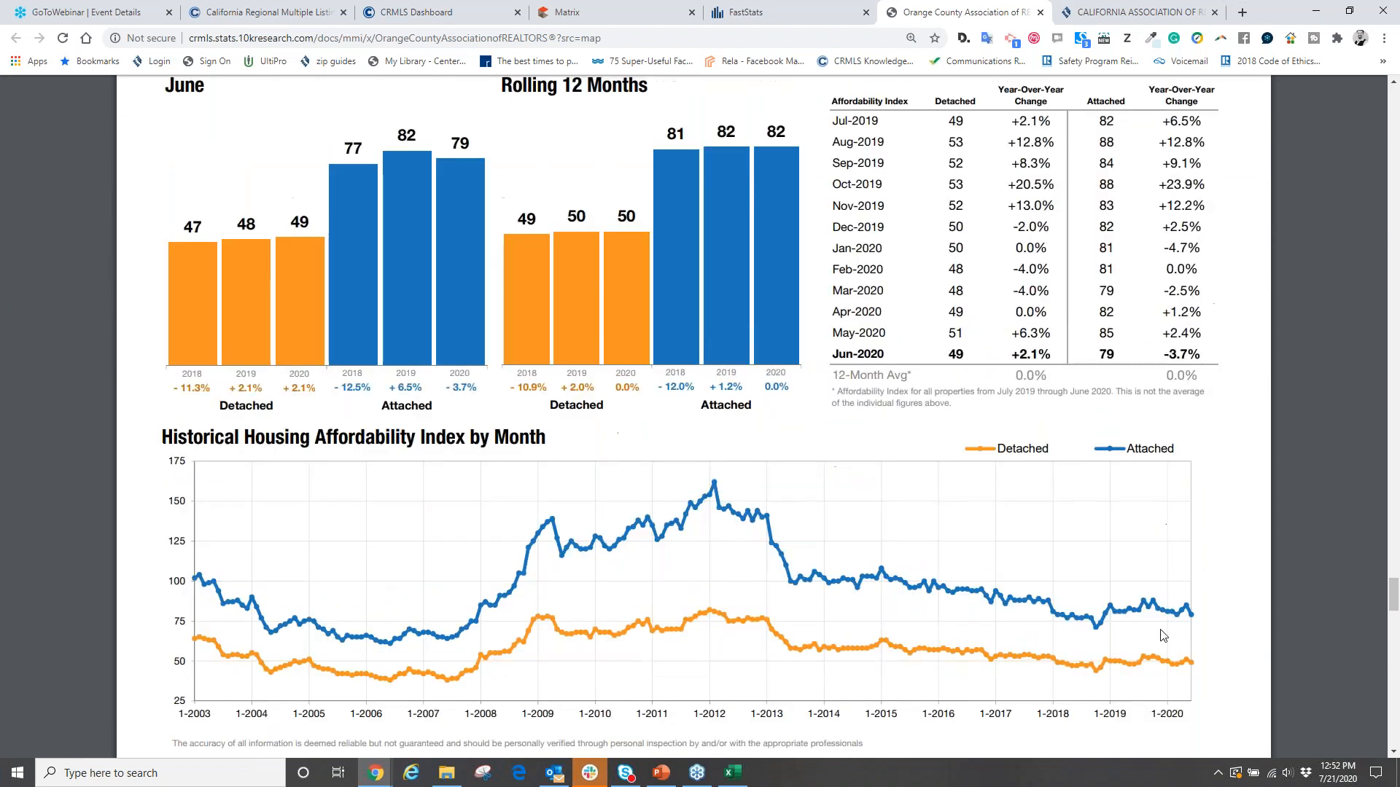
scroll(1113, 593, down, 10)
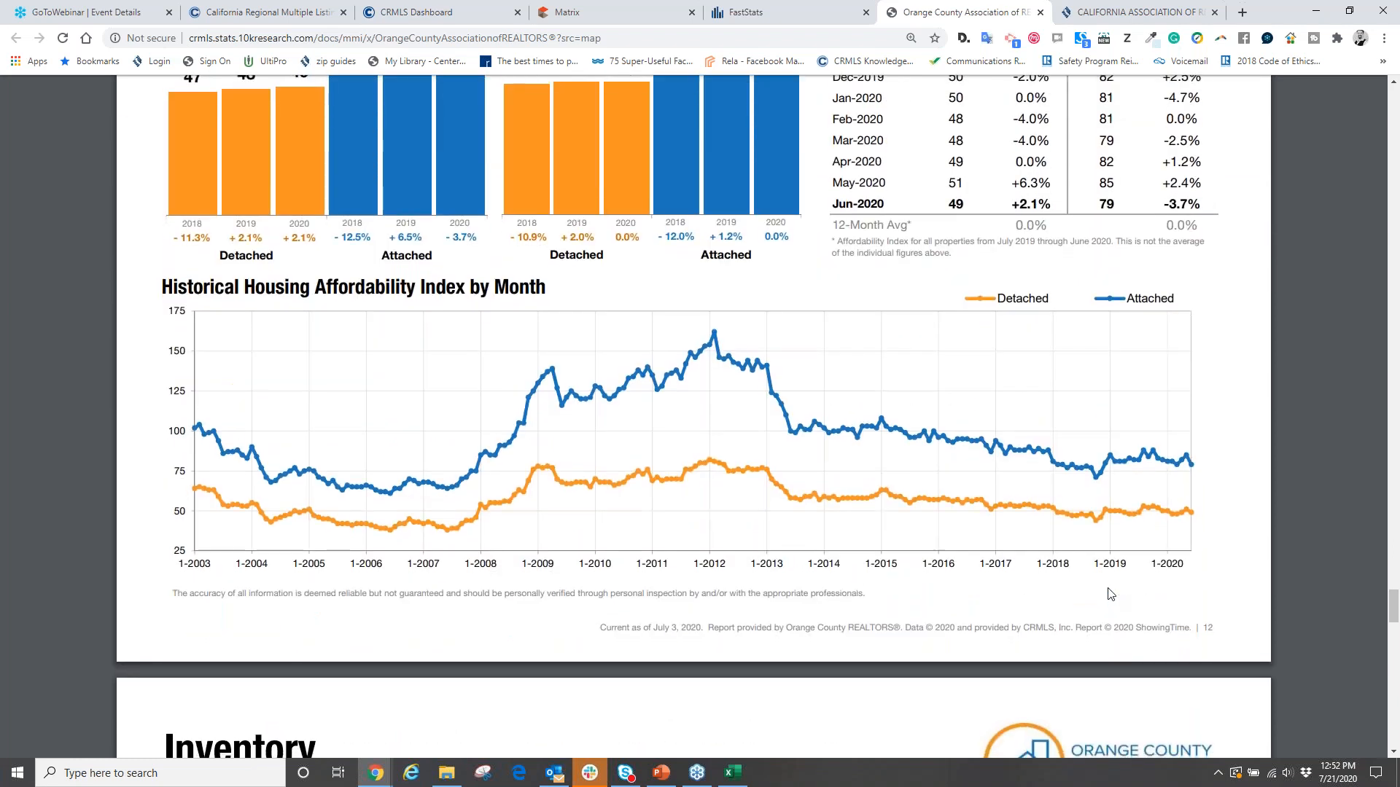
scroll(1110, 594, down, 4)
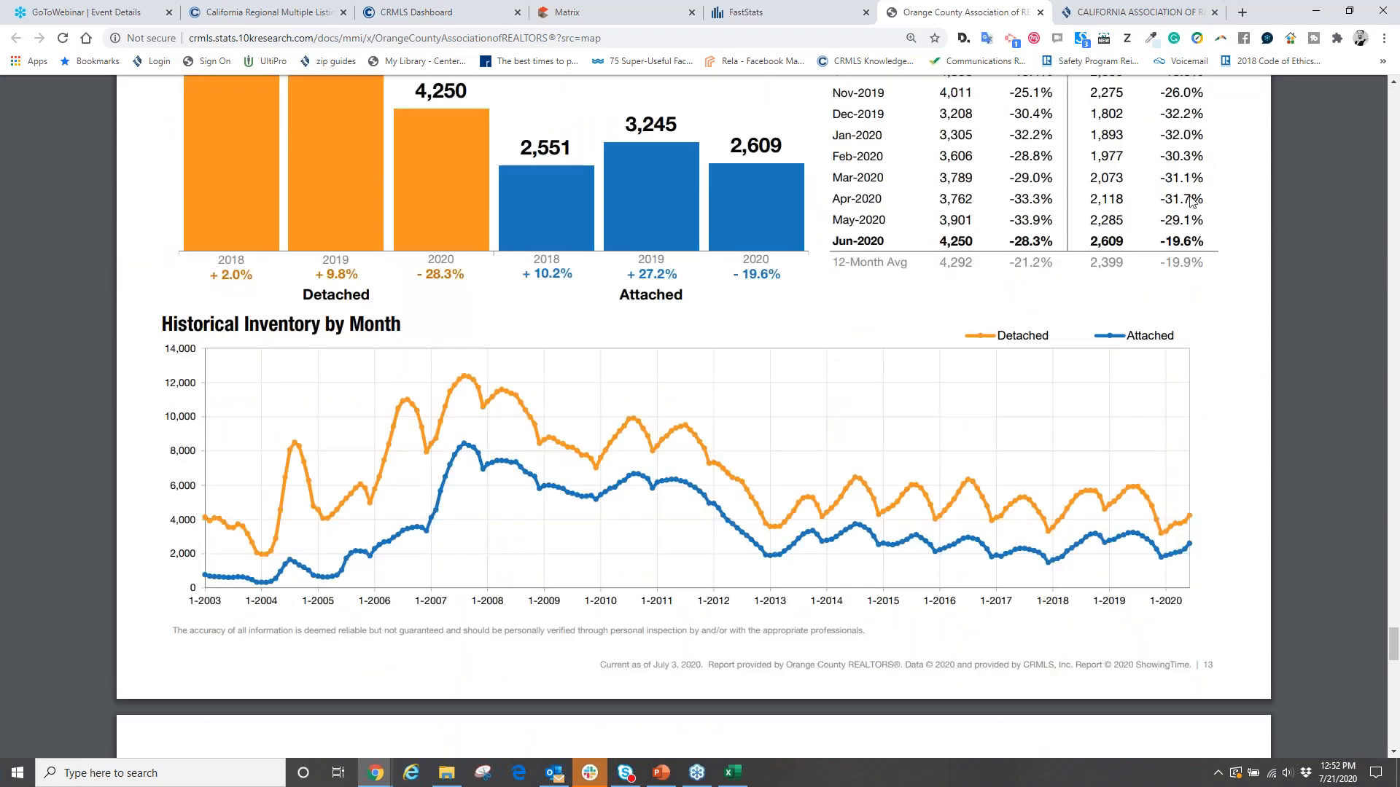
Step: Loop the 2020 end of the inventory chart twice, add strokes above the lines, then clear the ink
mouse_move(1174, 463)
mouse_down()
mouse_move(1178, 602)
mouse_move(1185, 474)
mouse_move(1170, 470)
mouse_up()
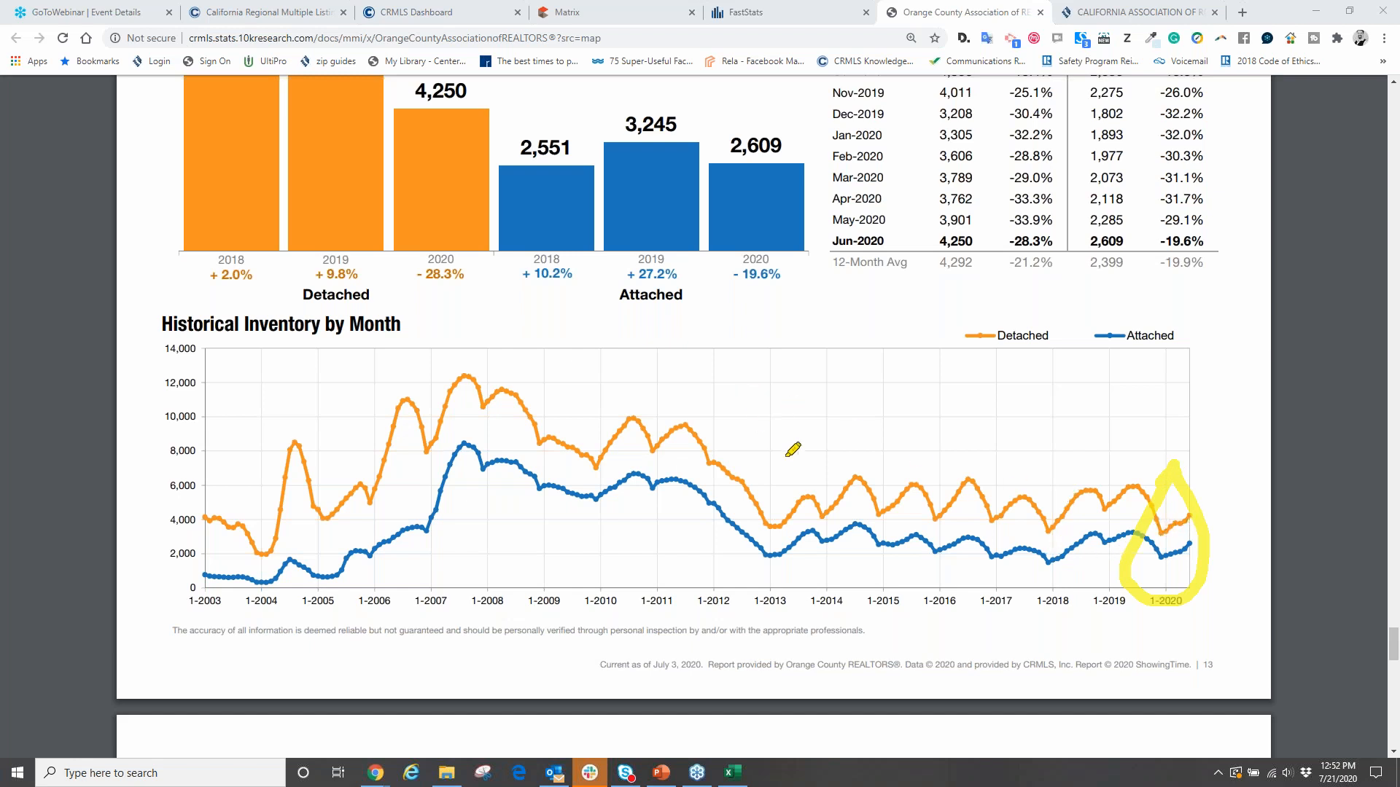
mouse_move(785, 461)
mouse_down()
mouse_move(851, 461)
mouse_move(879, 397)
mouse_up()
click(817, 397)
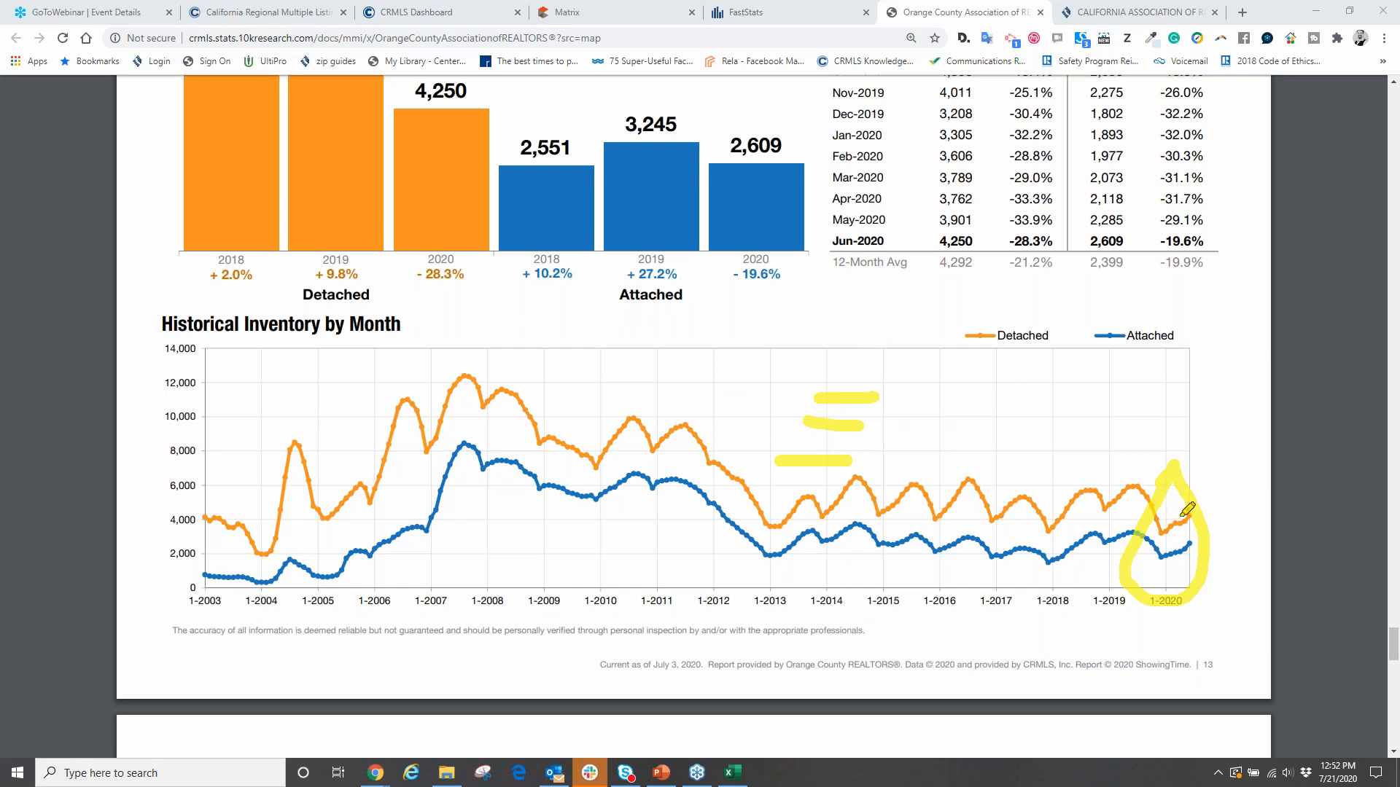
mouse_move(1175, 504)
mouse_down()
mouse_move(1206, 499)
mouse_move(1137, 522)
mouse_up()
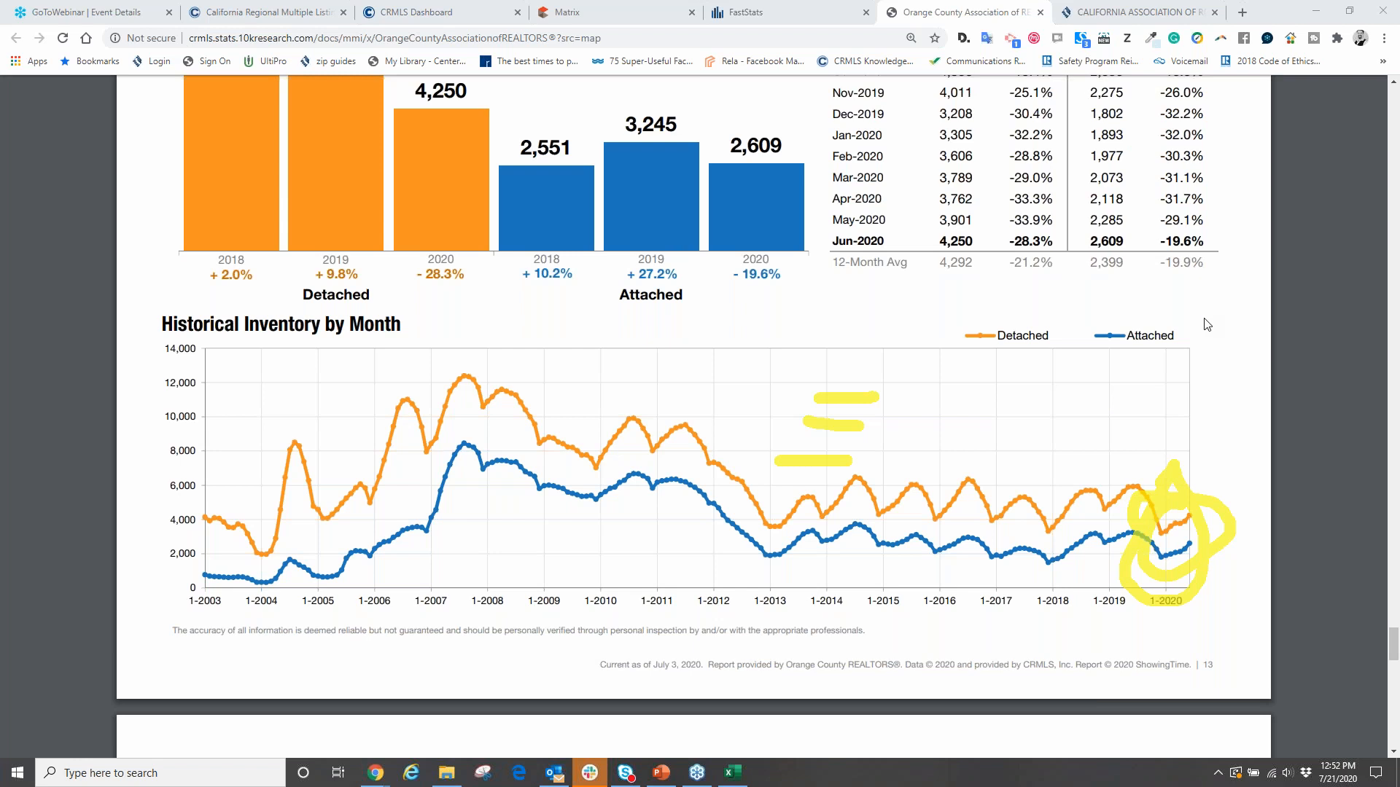
click(1180, 315)
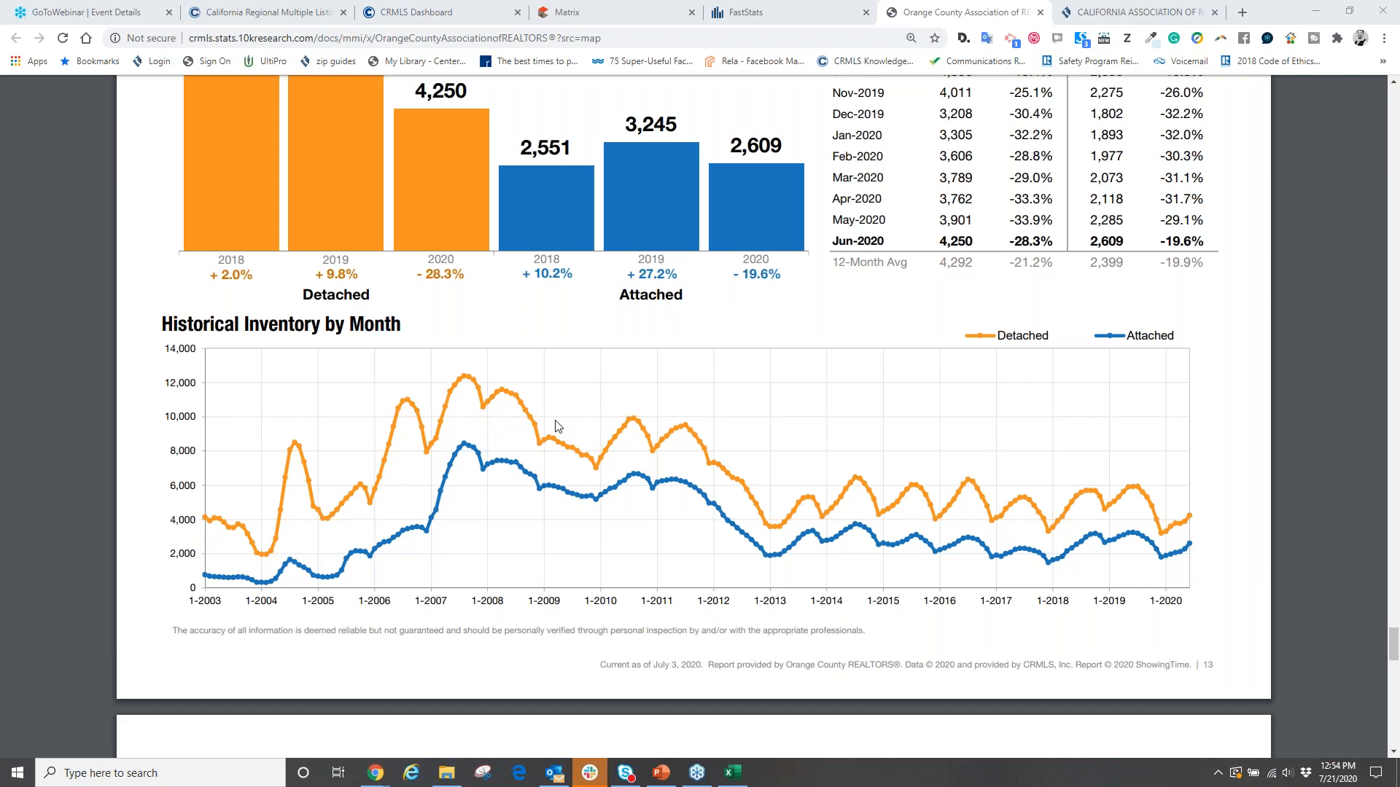
Step: Switch to the OC FastStats 2020 PowerPoint deck and select slide 2, the presenter introduction
click(661, 772)
scroll(101, 397, up, 5)
scroll(99, 397, up, 5)
click(115, 352)
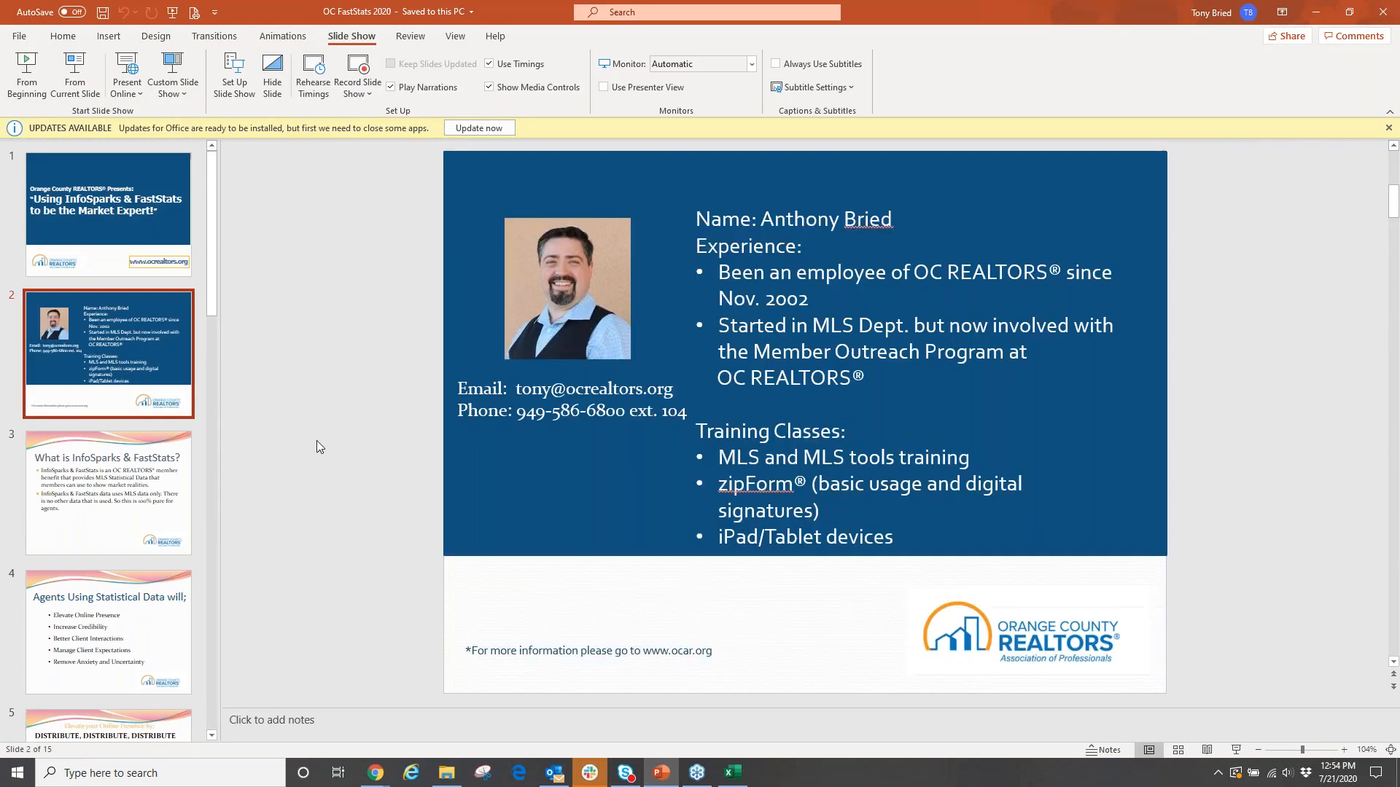